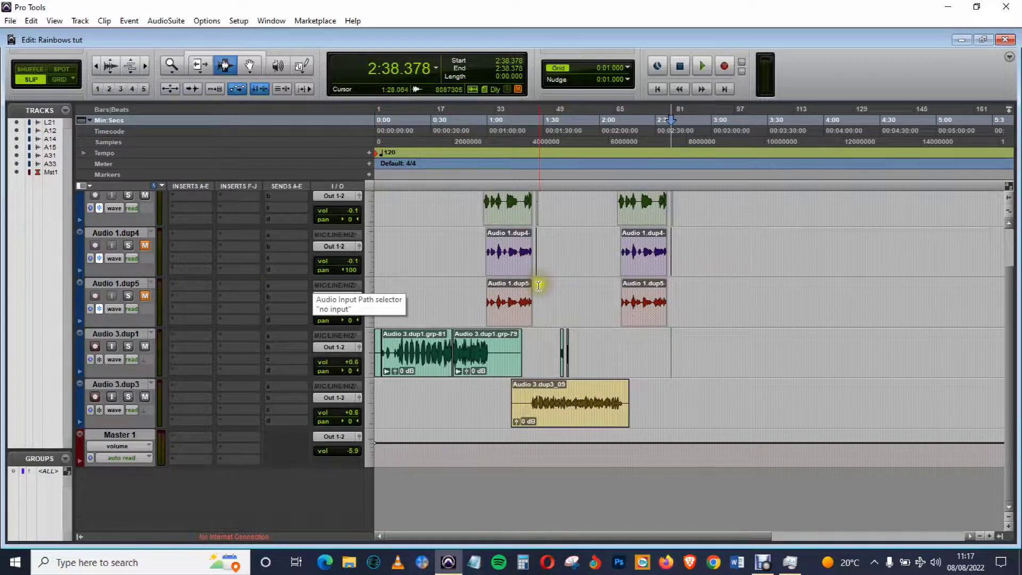
scroll(769, 334, "up", 2)
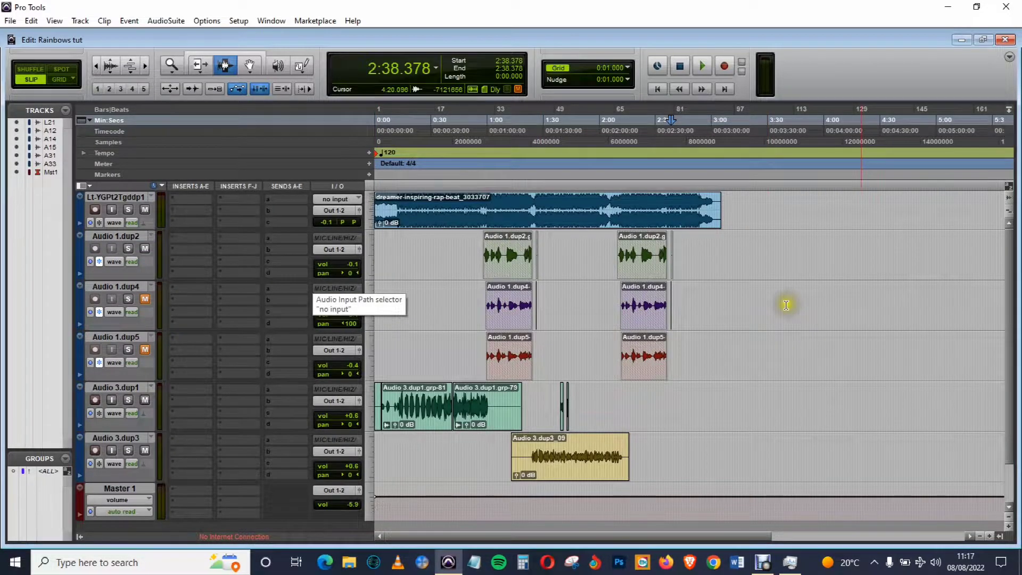
scroll(786, 305, "down", 2)
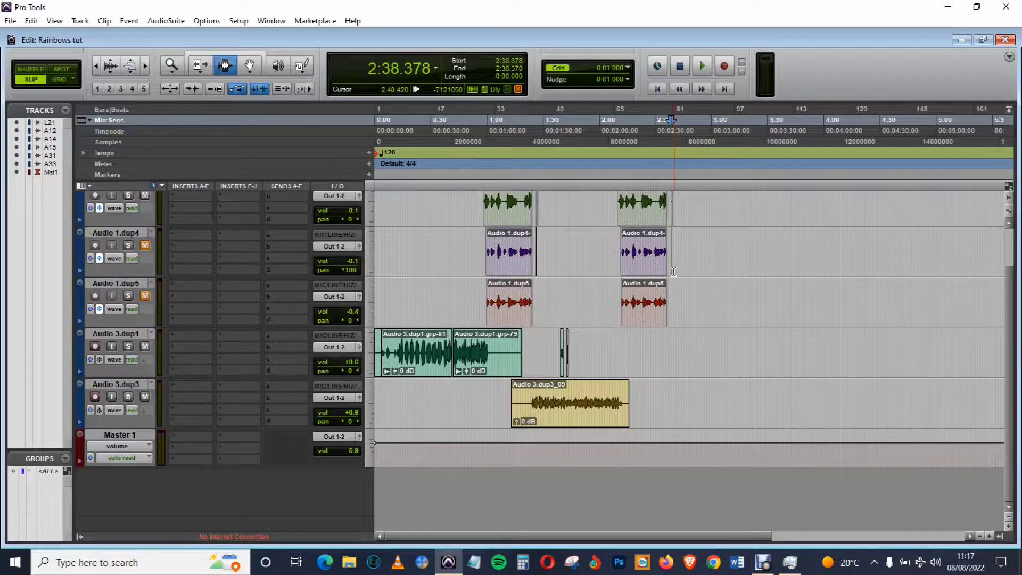
left_click(649, 276)
left_click(706, 319)
- Create one new stereo Aux Input track directly below the Audio 3.dup3 track
left_click(117, 384)
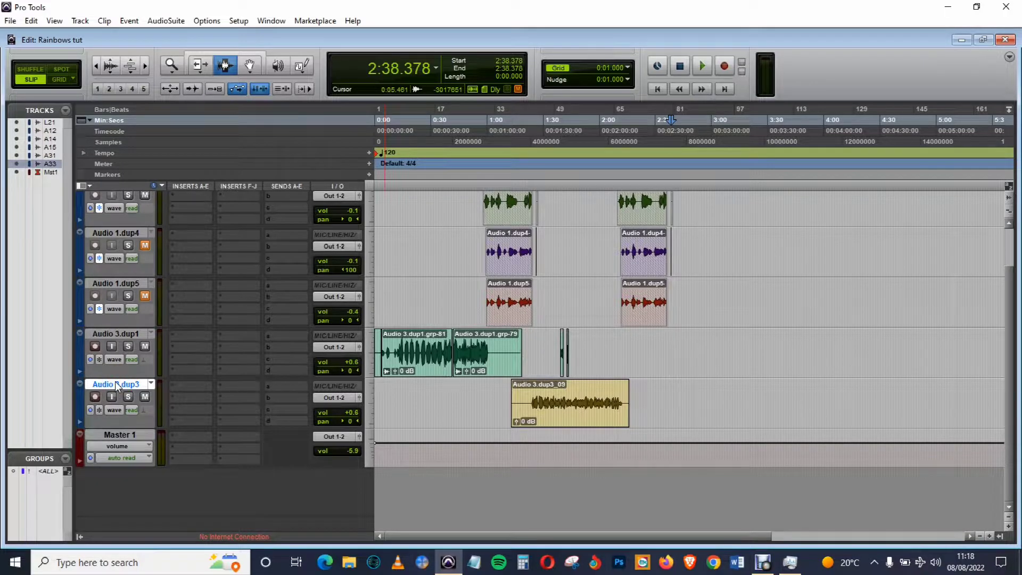
right_click(115, 383)
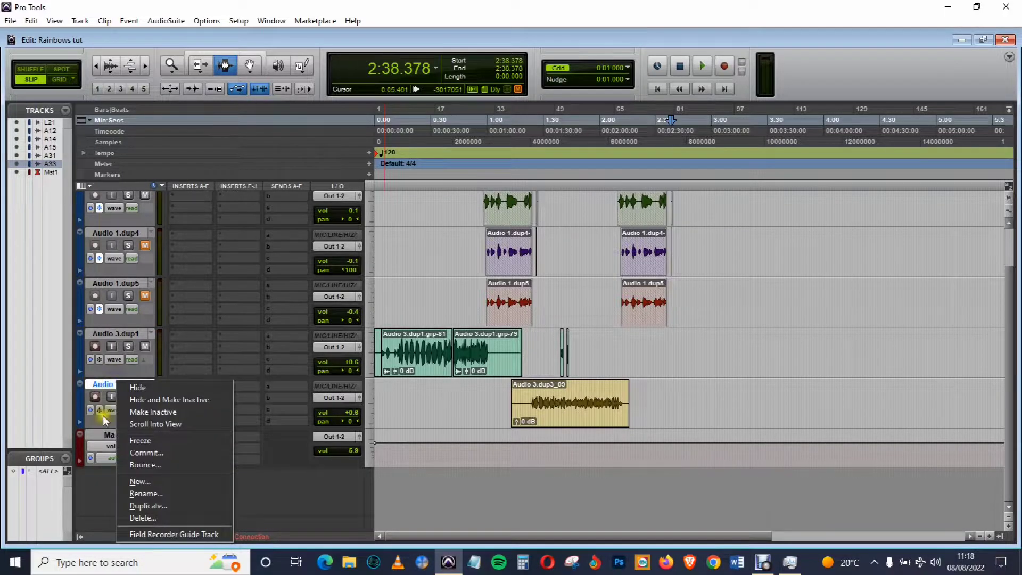
left_click(142, 482)
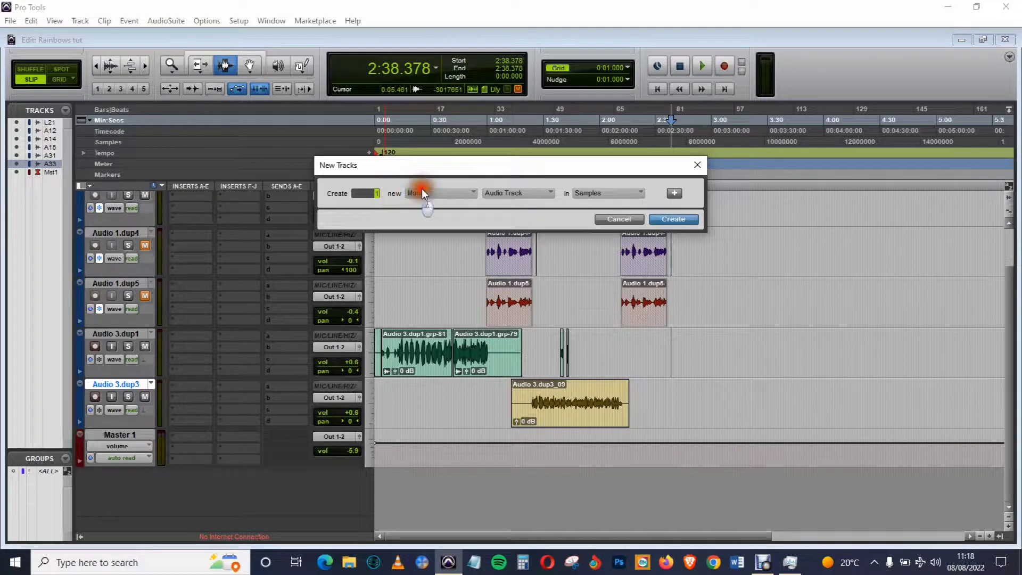
left_click(451, 194)
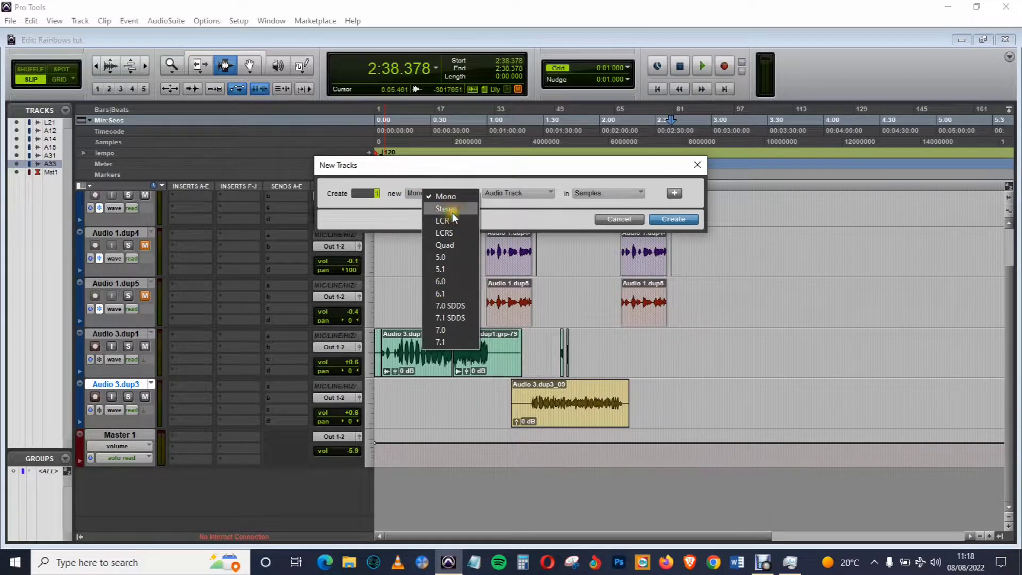
left_click(452, 210)
left_click(534, 192)
left_click(567, 209)
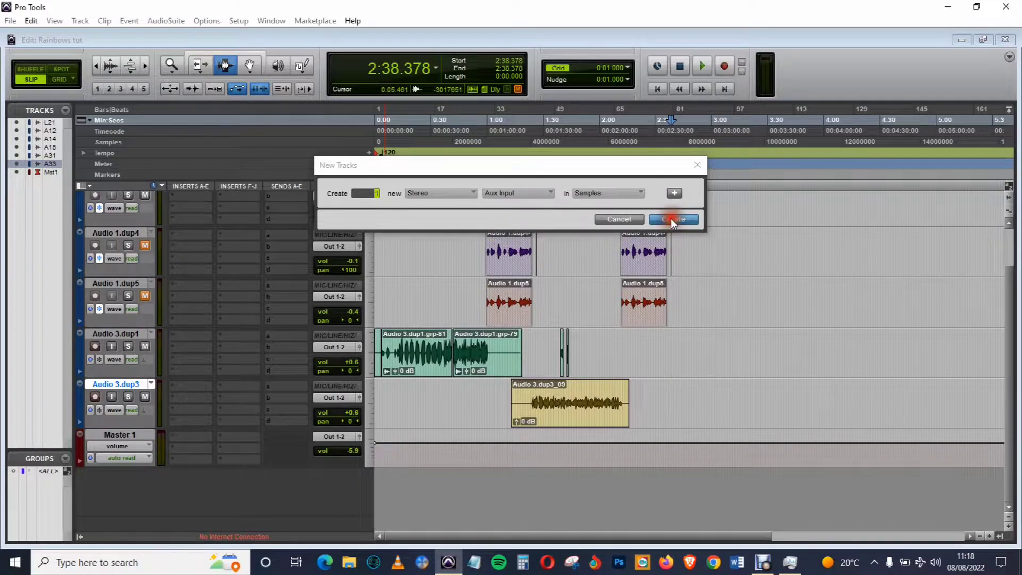
left_click(671, 218)
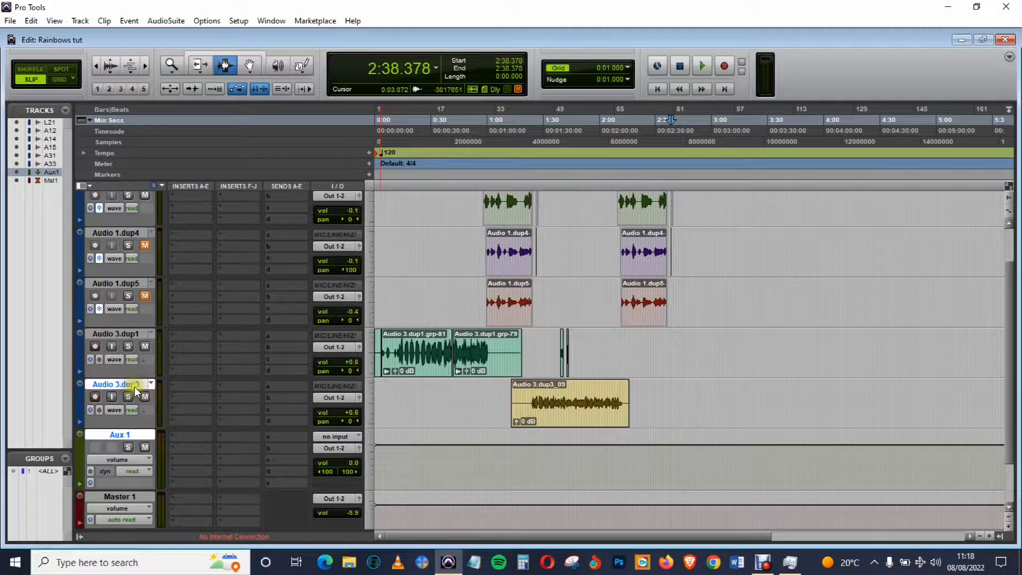
- Rename the new Aux 1 track to Effects
left_click(123, 439)
left_click(128, 347)
left_click(128, 336)
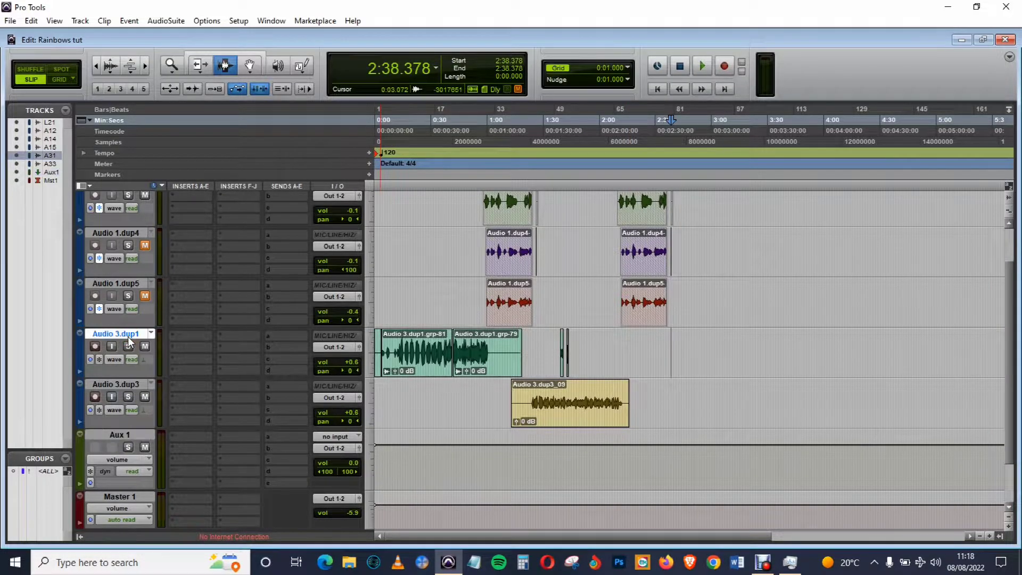
double_click(123, 435)
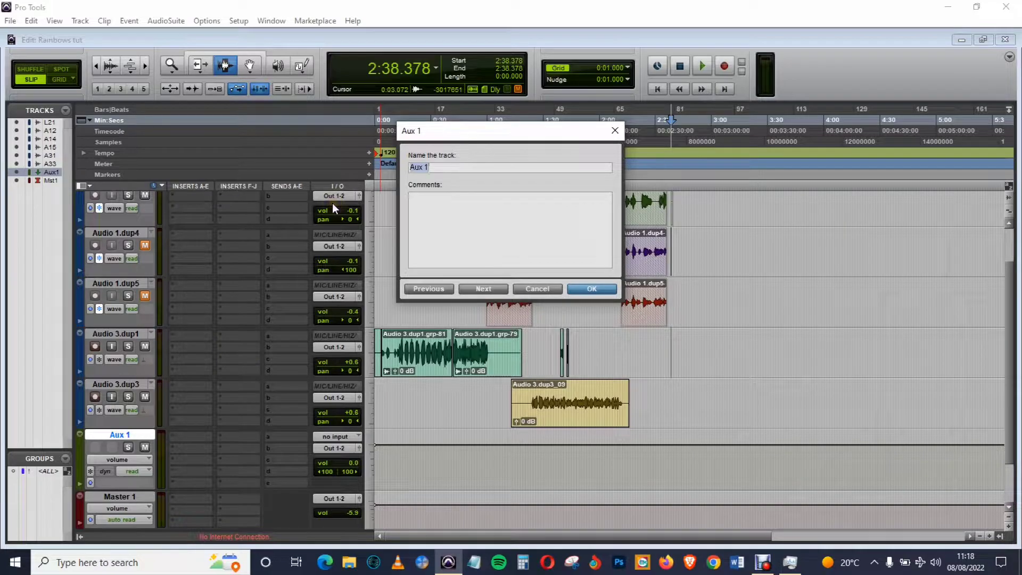
type("Effects")
left_click(600, 286)
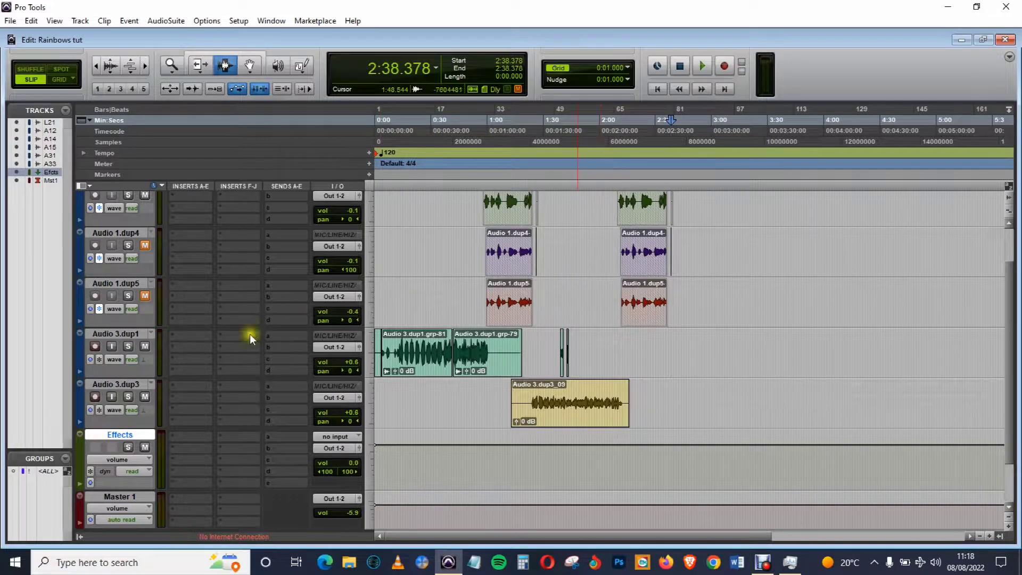
- Insert the multichannel Harmonic plug-in Virtual Mix Rack (stereo) in the first insert slot of the Effects track
scroll(253, 358, "down", 1)
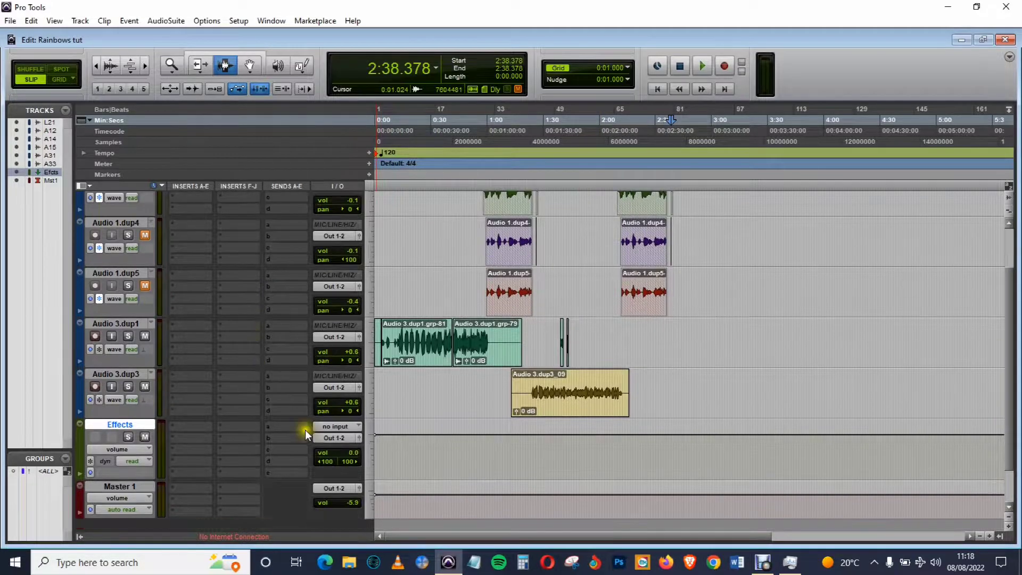
left_click(184, 427)
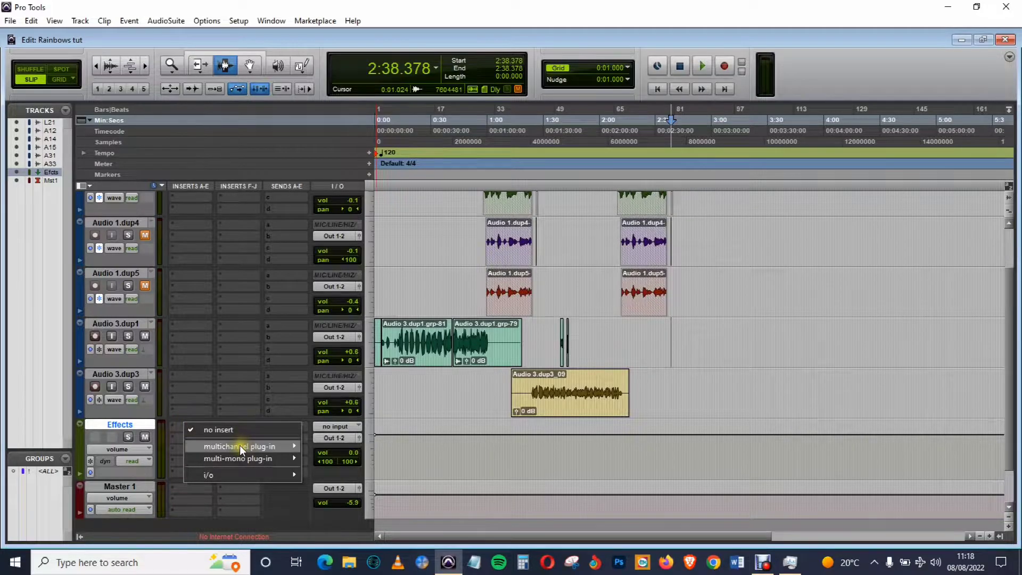
mouse_move(245, 446)
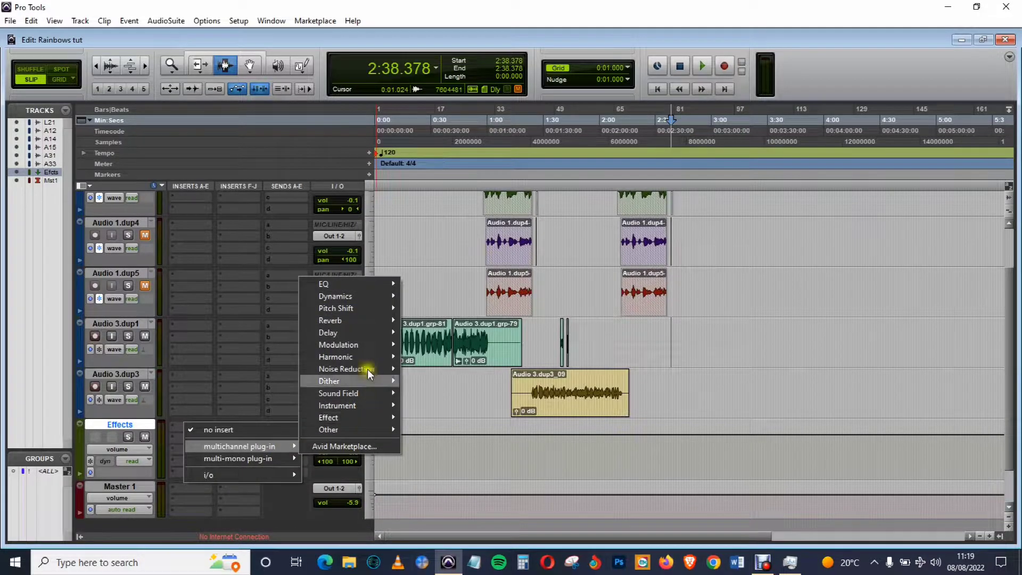
mouse_move(355, 359)
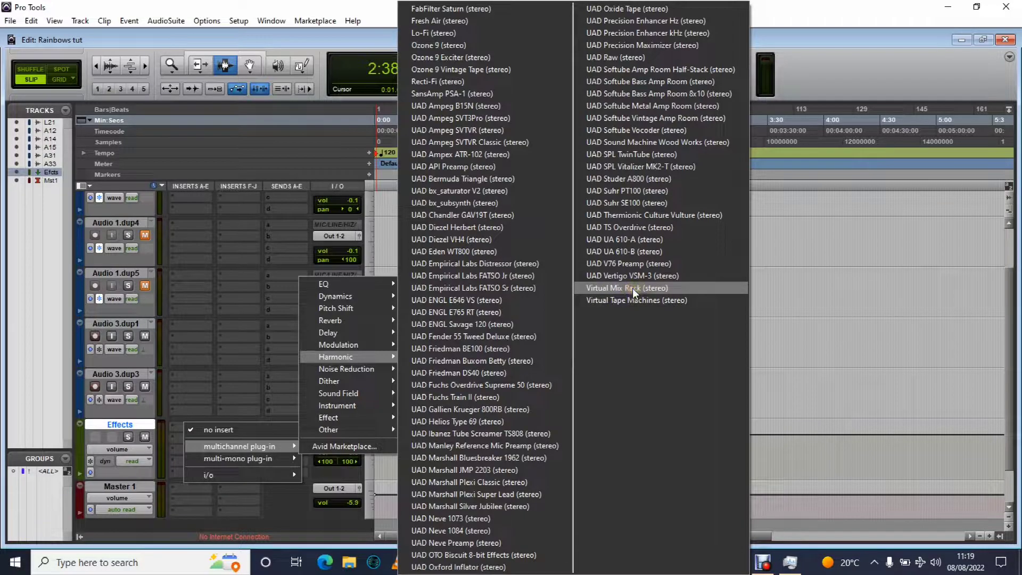
left_click(633, 291)
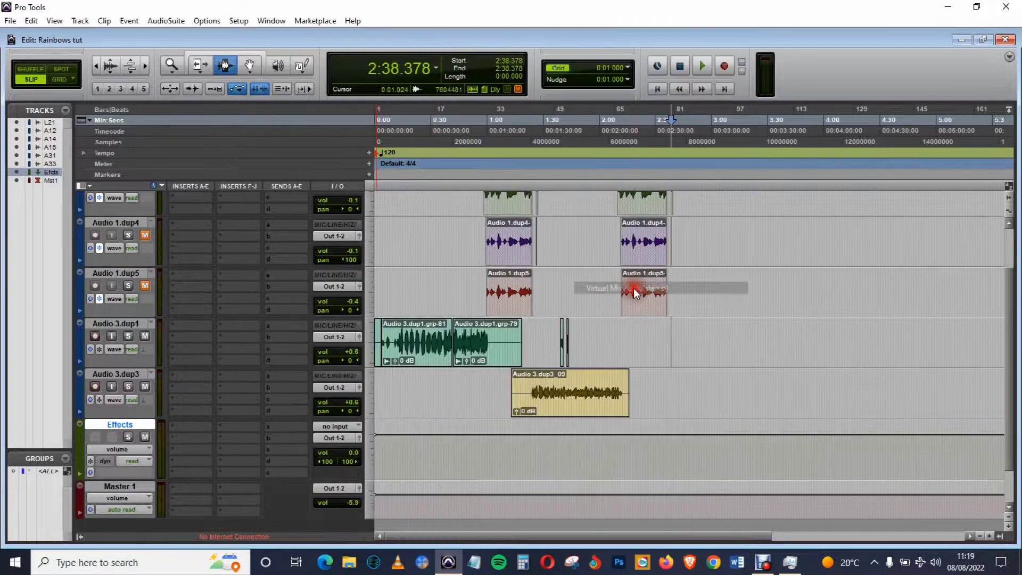
left_click(742, 315)
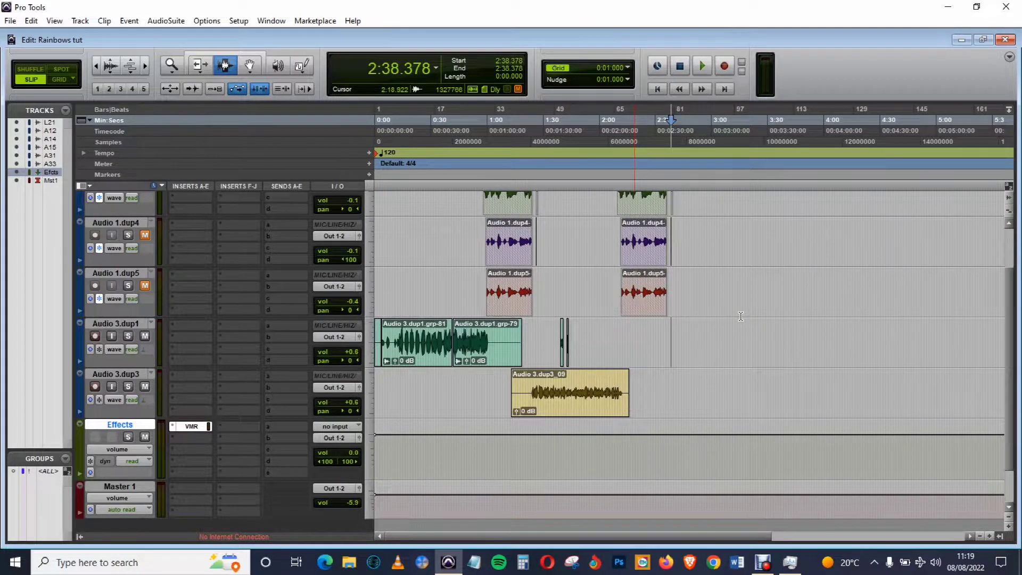
left_click(741, 316)
left_click(739, 316)
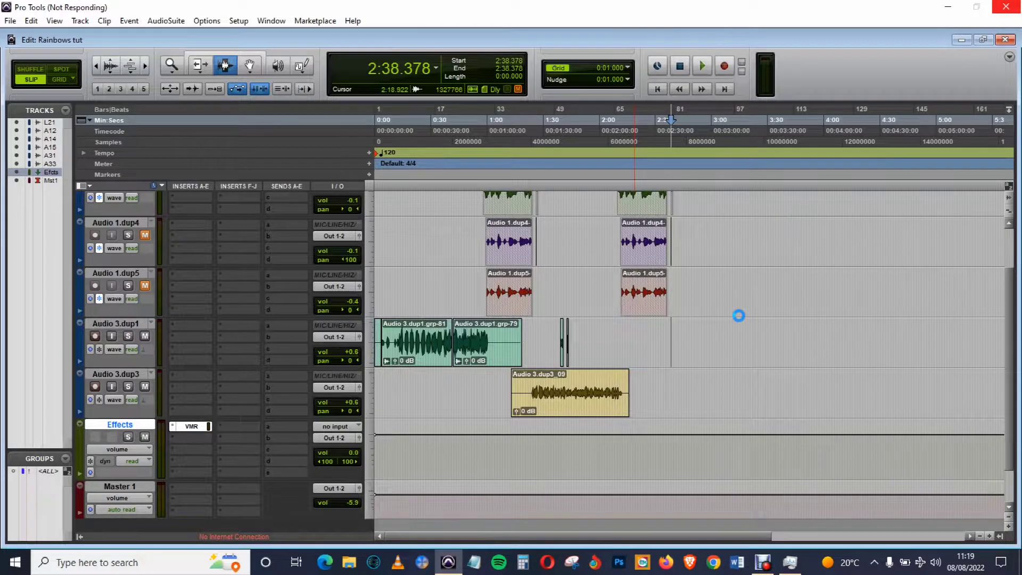
left_click(738, 315)
left_click(738, 315)
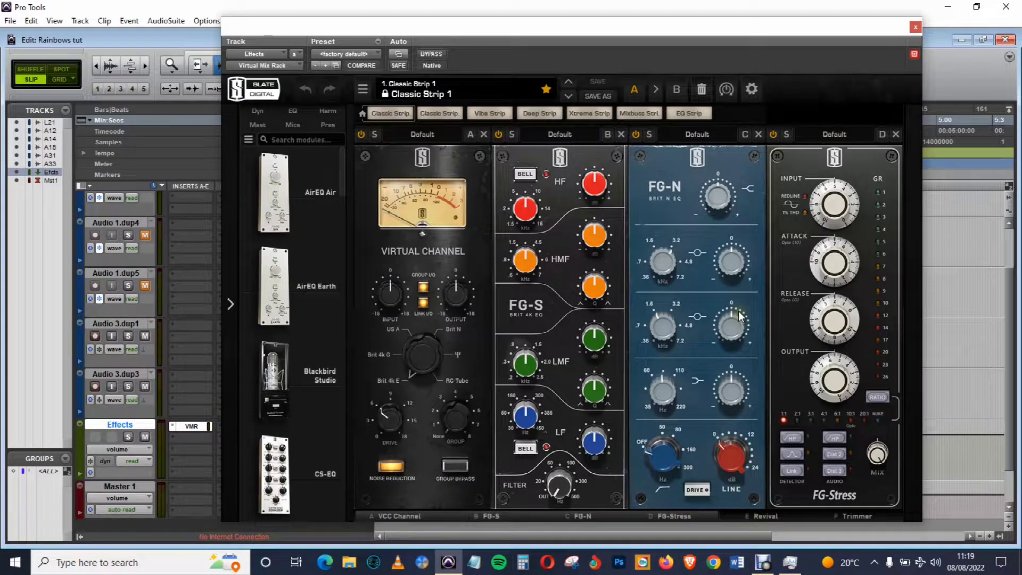
- Remove the loaded modules from the Virtual Mix Rack and move its window clear of the track routing controls
left_click(946, 183)
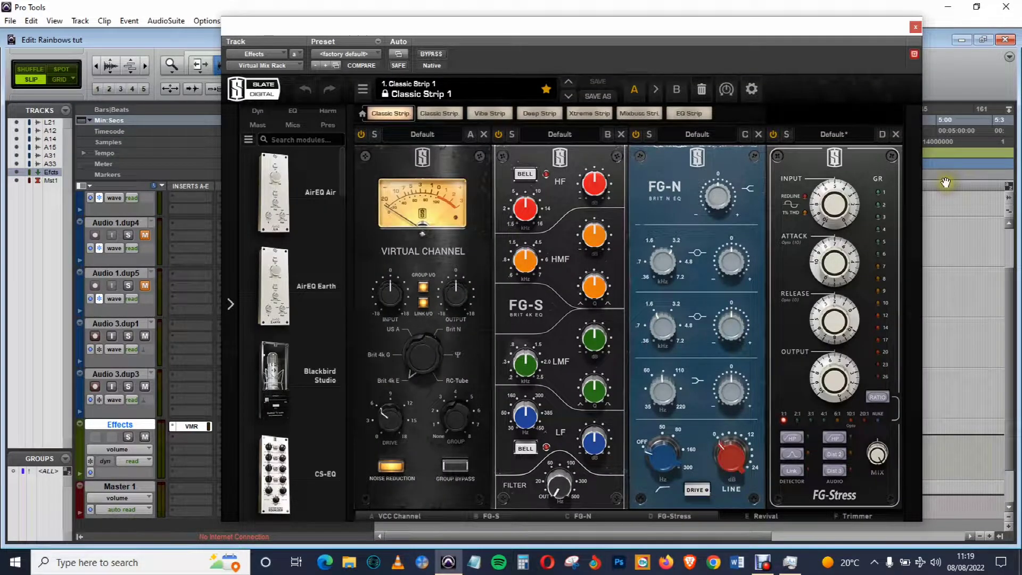
left_click(894, 137)
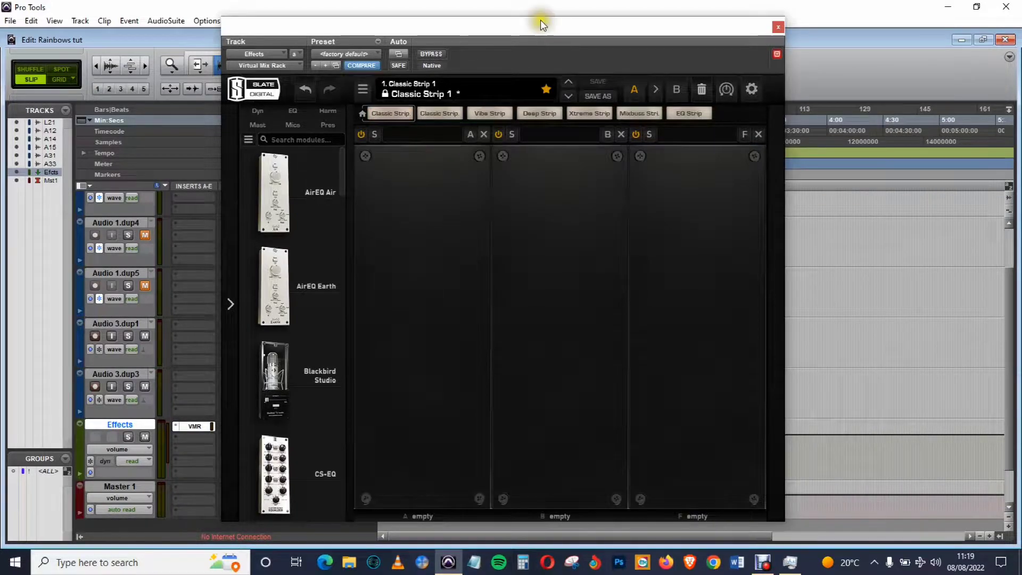
left_click_drag(541, 20, 833, 51)
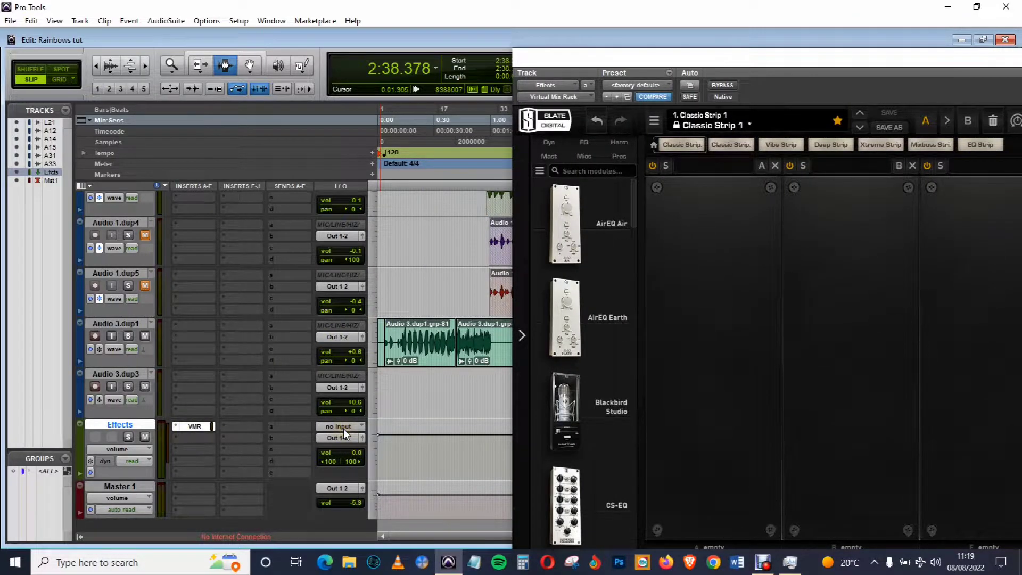
- Set the input of the Effects track to the bus Effects (Stereo)
left_click(357, 427)
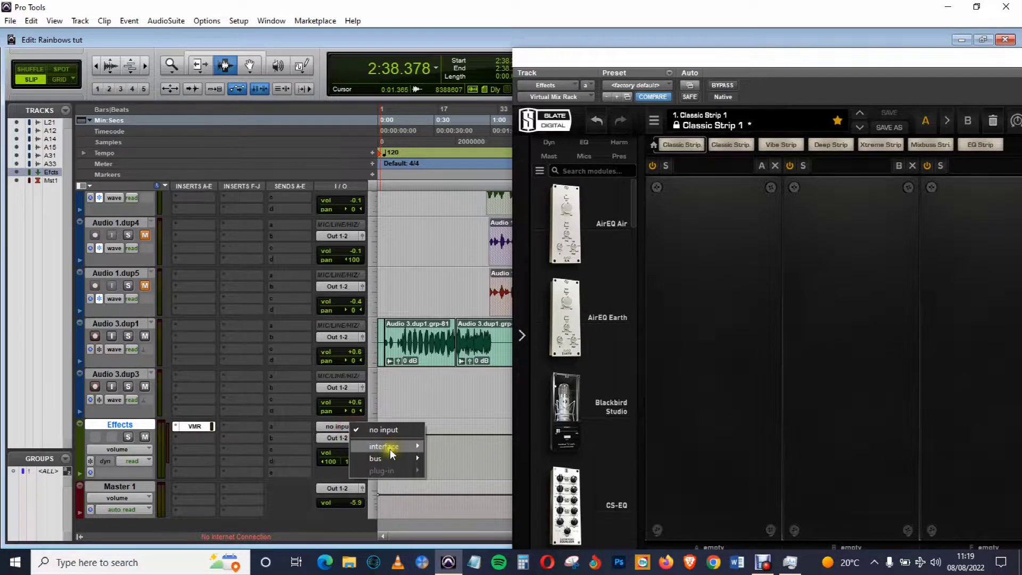
mouse_move(382, 458)
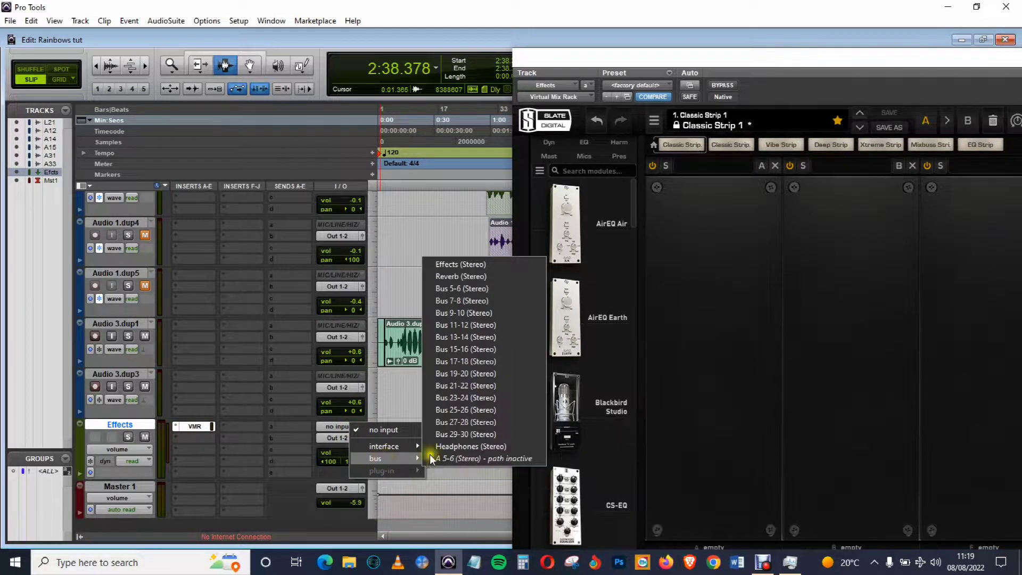
left_click(477, 264)
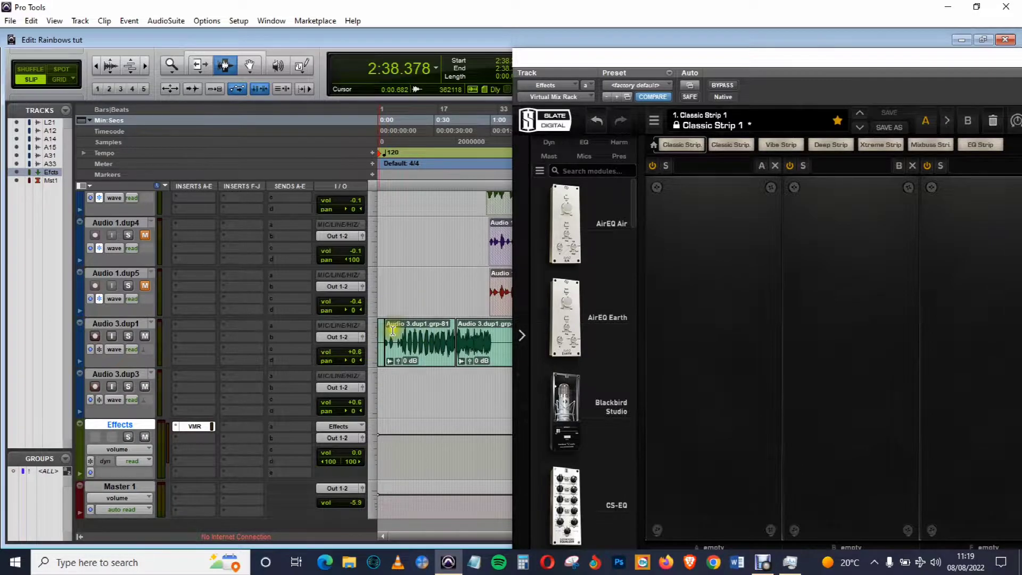
- Route the output of the Audio 3.dup1 track to the bus Effects (Stereo)
left_click(579, 62)
left_click_drag(580, 62, 688, 58)
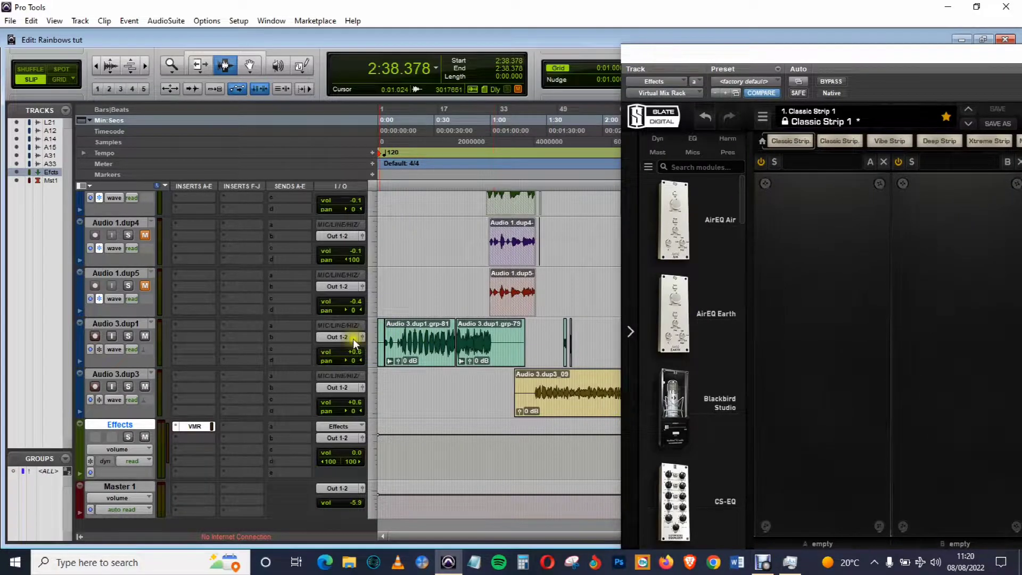
left_click(337, 337)
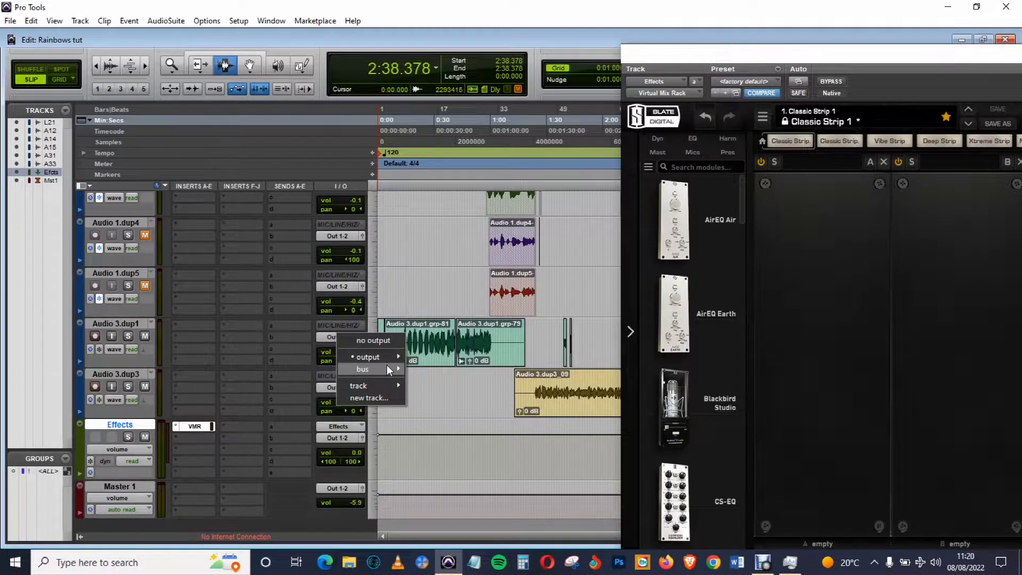
mouse_move(386, 365)
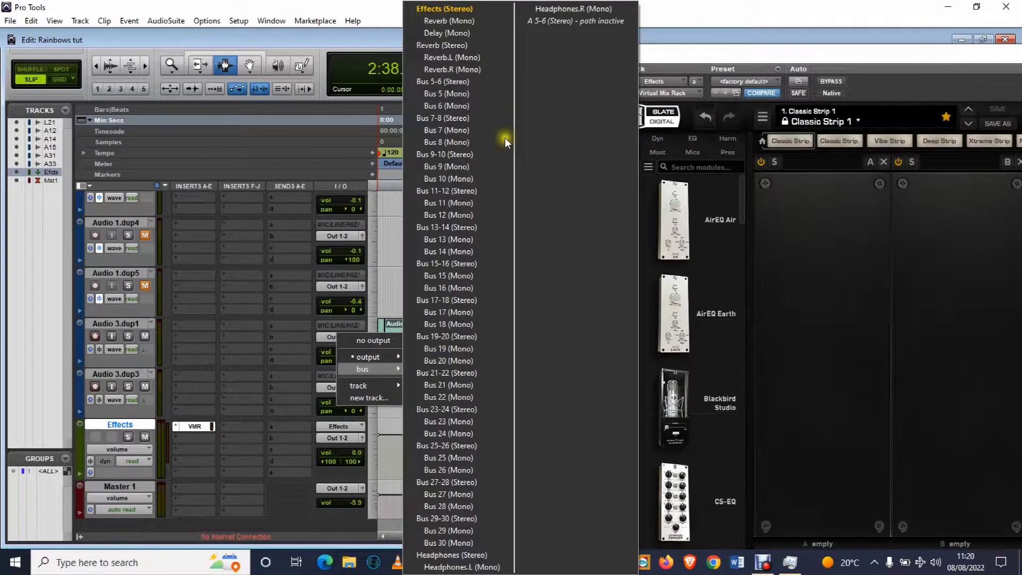
left_click(448, 10)
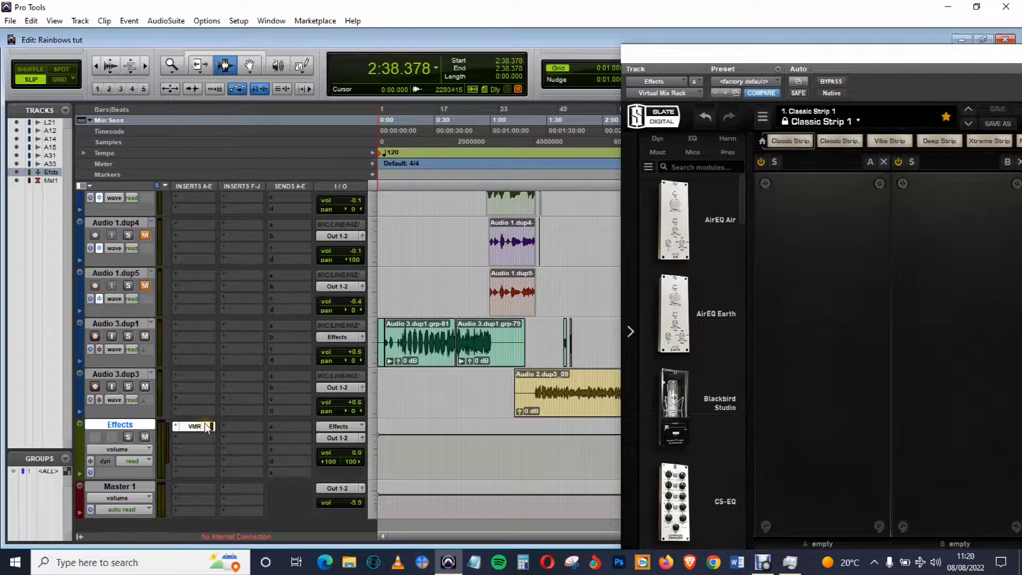
left_click(121, 426)
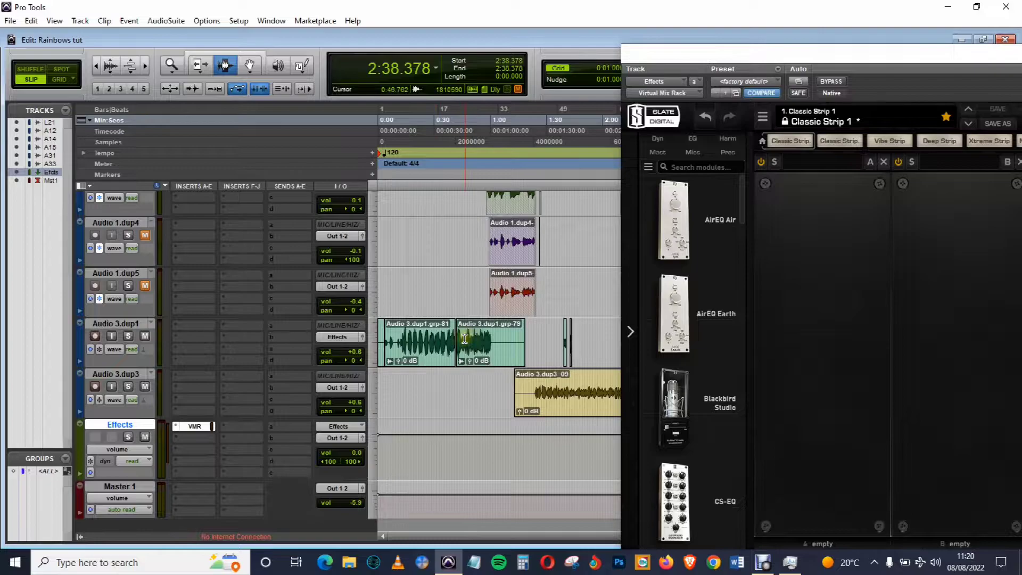
- Solo the Audio 3.dup1 vocal track and the beat track at the start of the session
left_click_drag(865, 48, 811, 59)
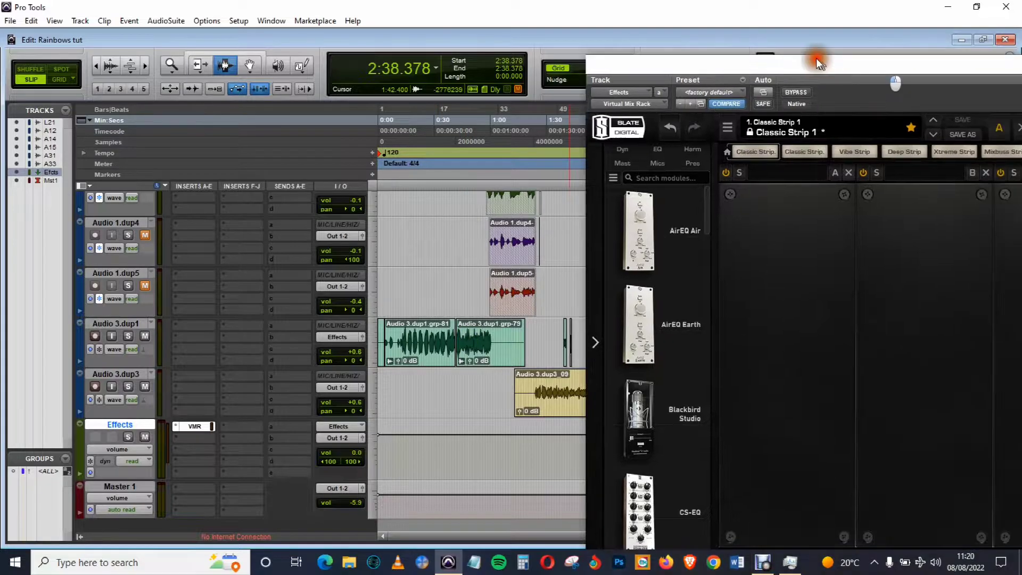
left_click(127, 337)
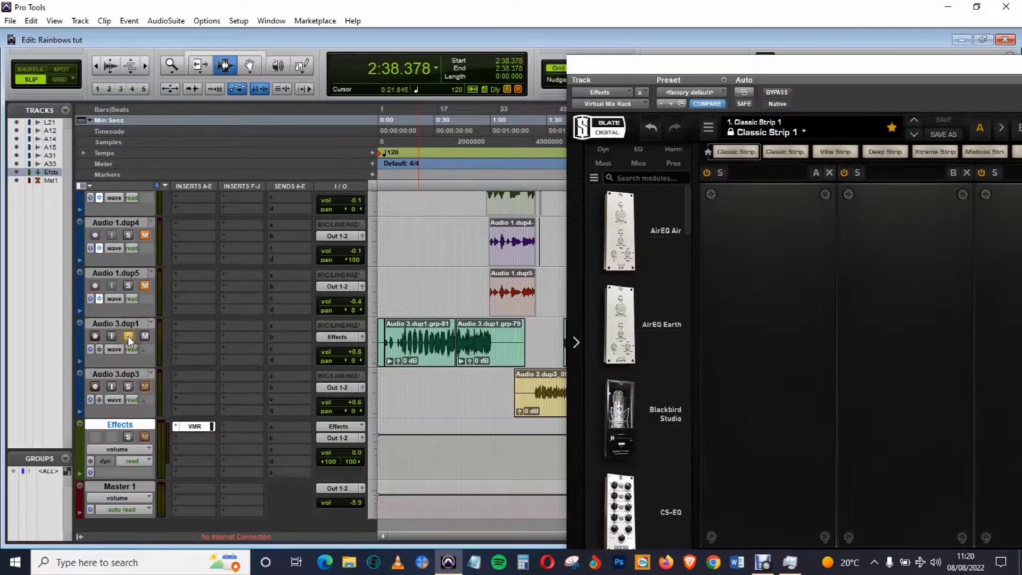
left_click(128, 336)
left_click(131, 334)
scroll(141, 304, "up", 3)
left_click(127, 210)
- Move the plug-in window clear of the transport controls and start playback of the soloed tracks
left_click(669, 85)
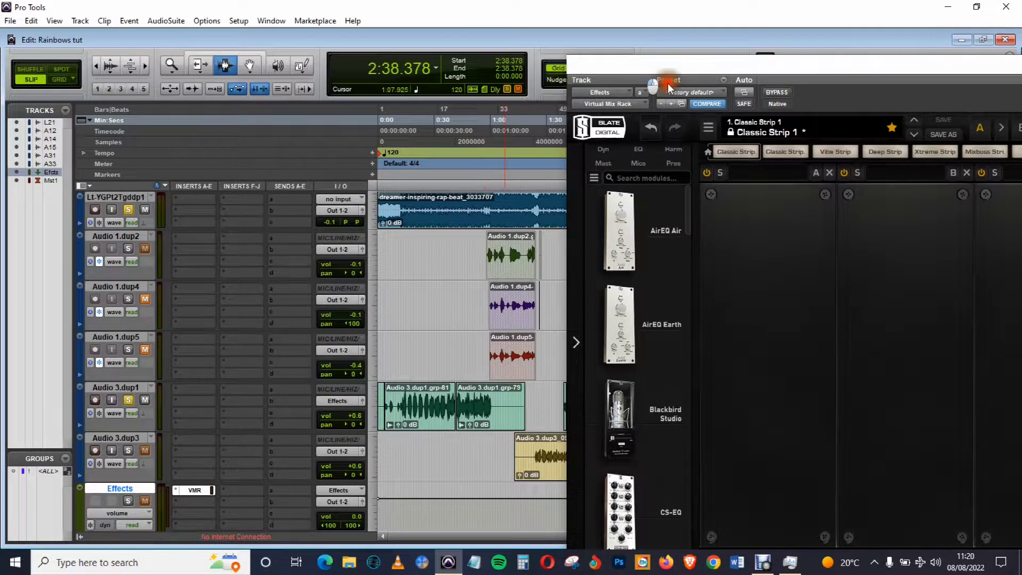
left_click_drag(669, 86, 754, 141)
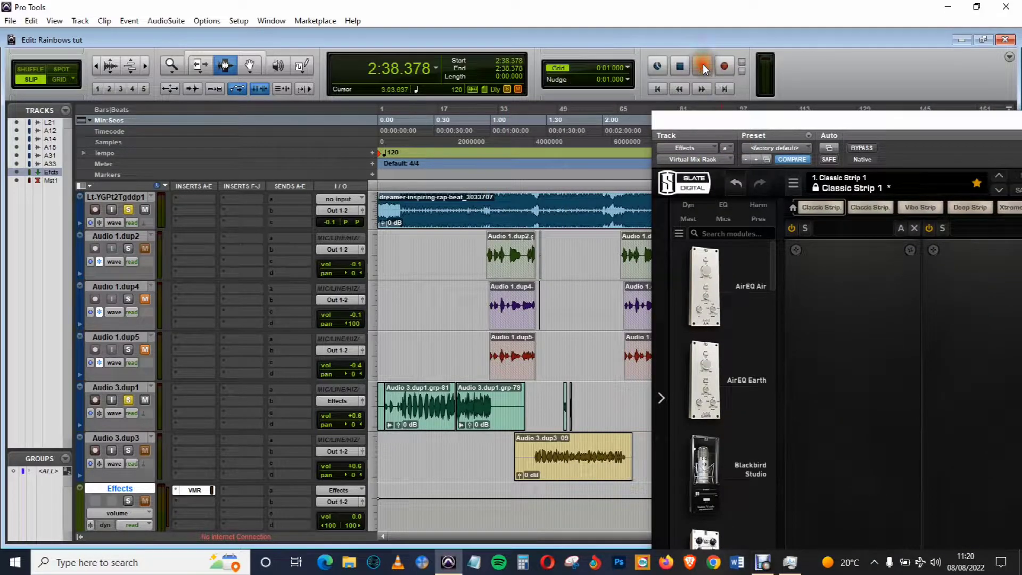
left_click(704, 69)
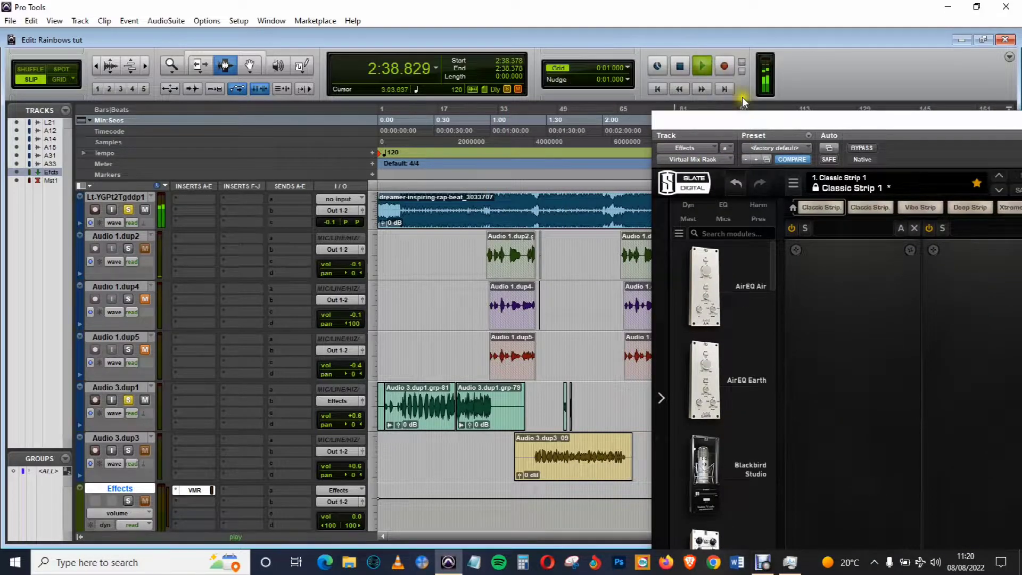
- Play the session from about 0:05.8 and examine the meters of the Audio 3.dup1, Effects and Master 1 tracks
left_click(389, 139)
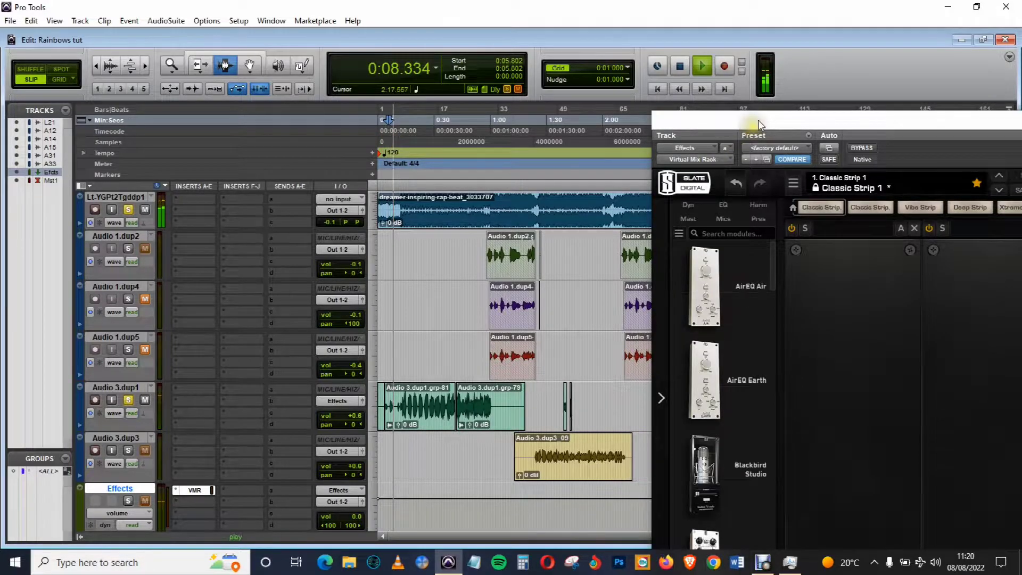
left_click_drag(758, 120, 623, 64)
scroll(326, 363, "down", 1)
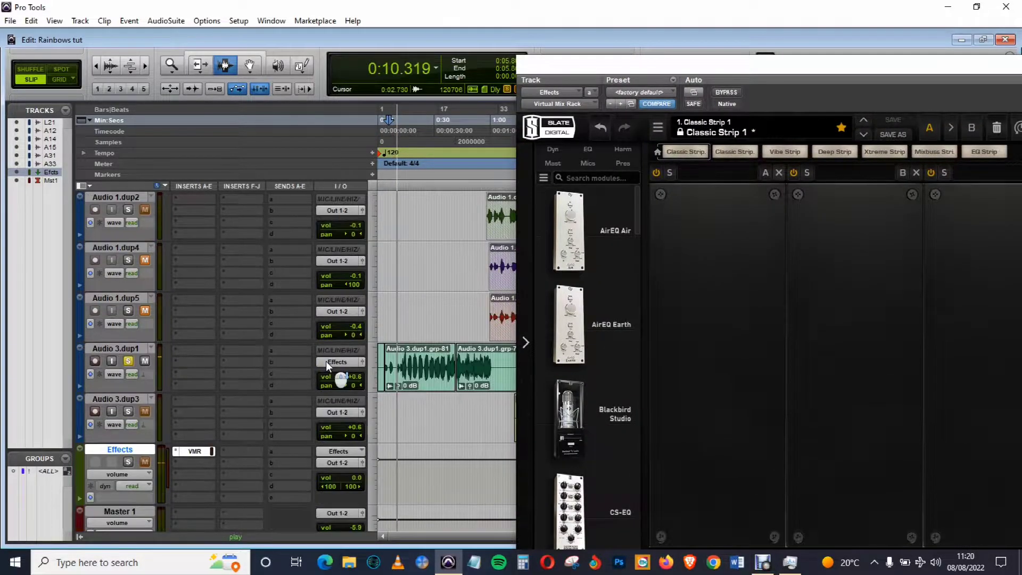
scroll(336, 365, "down", 1)
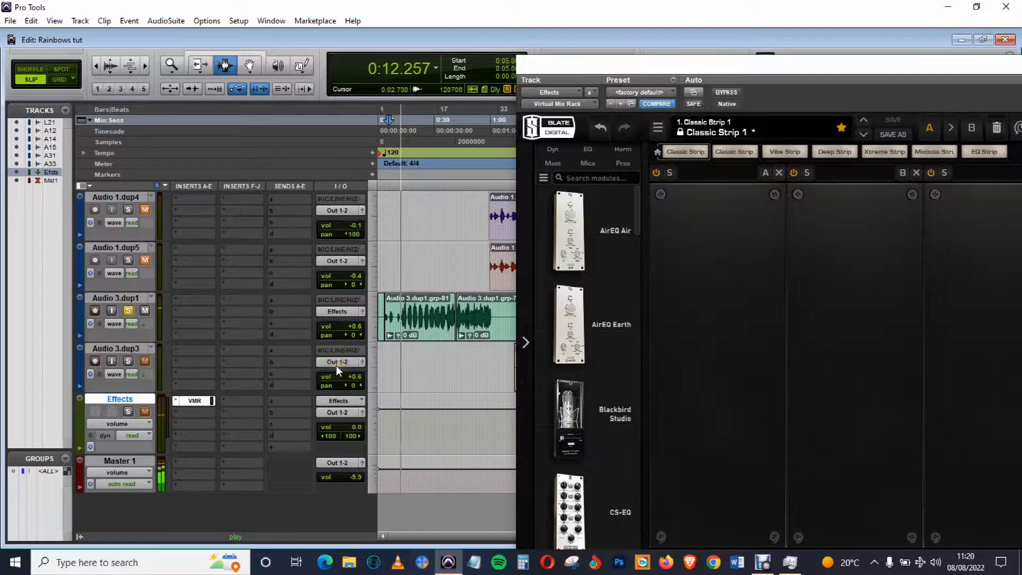
left_click_drag(595, 62, 668, 107)
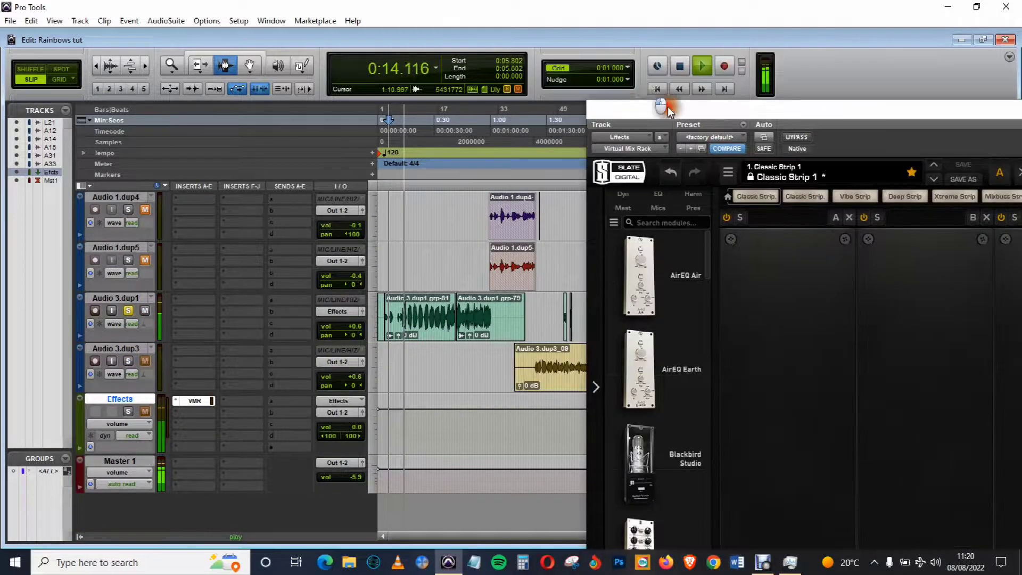
left_click(683, 66)
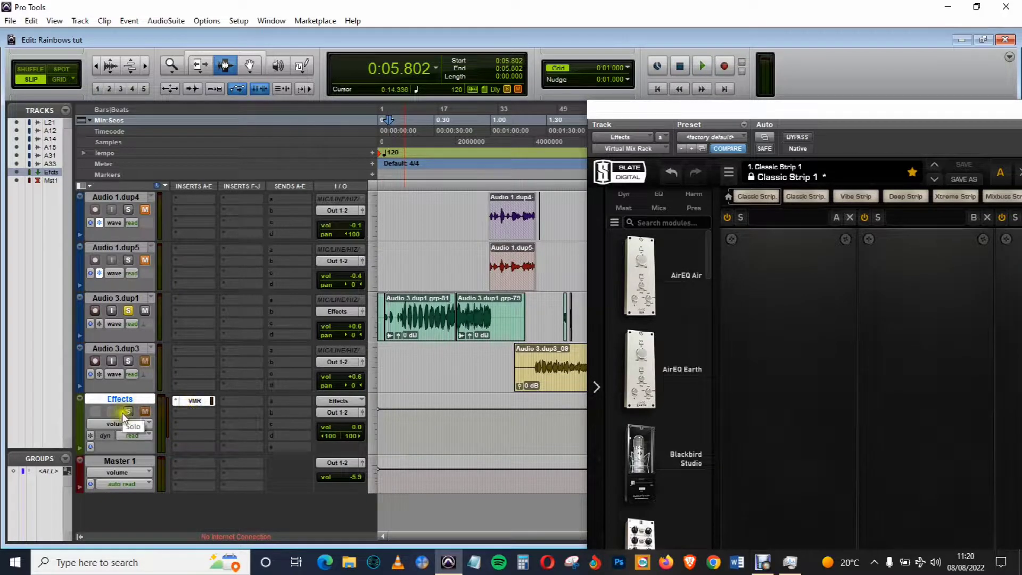
- Solo-safe the Effects aux track and play back the soloed tracks to check the signal passing through it
left_click(142, 414)
left_click(127, 412, "ctrl")
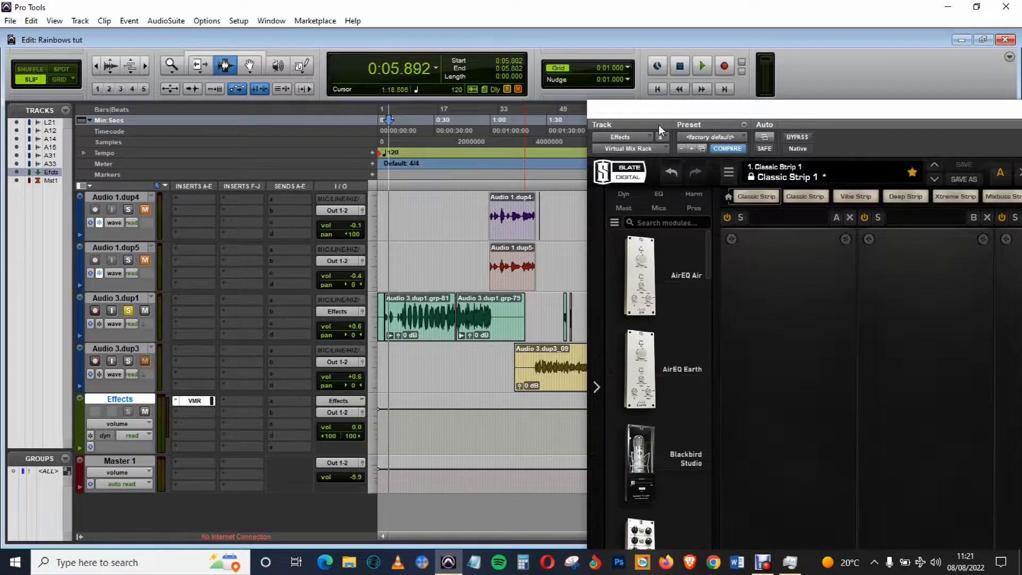
key("space")
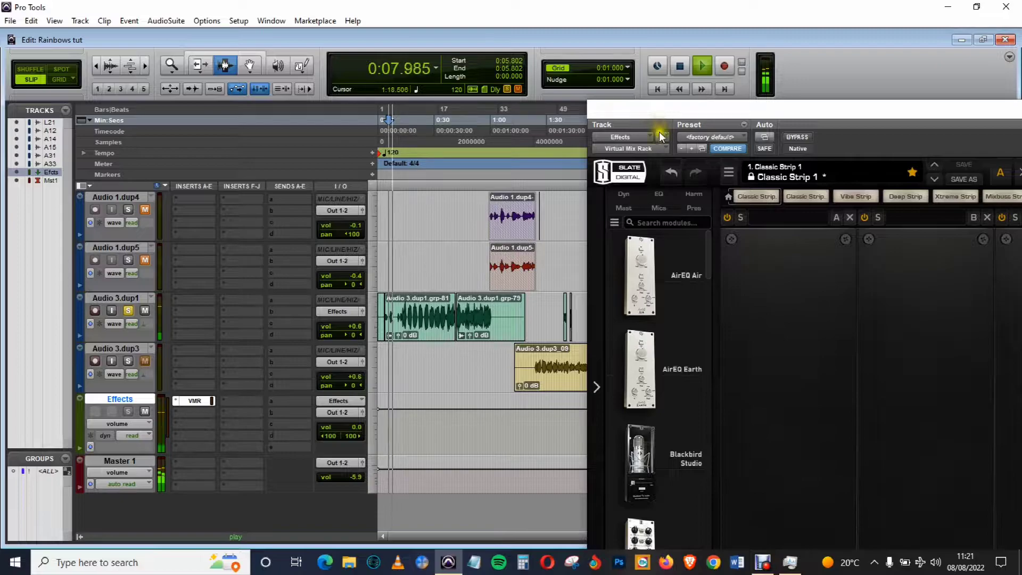
left_click_drag(832, 112, 750, 73)
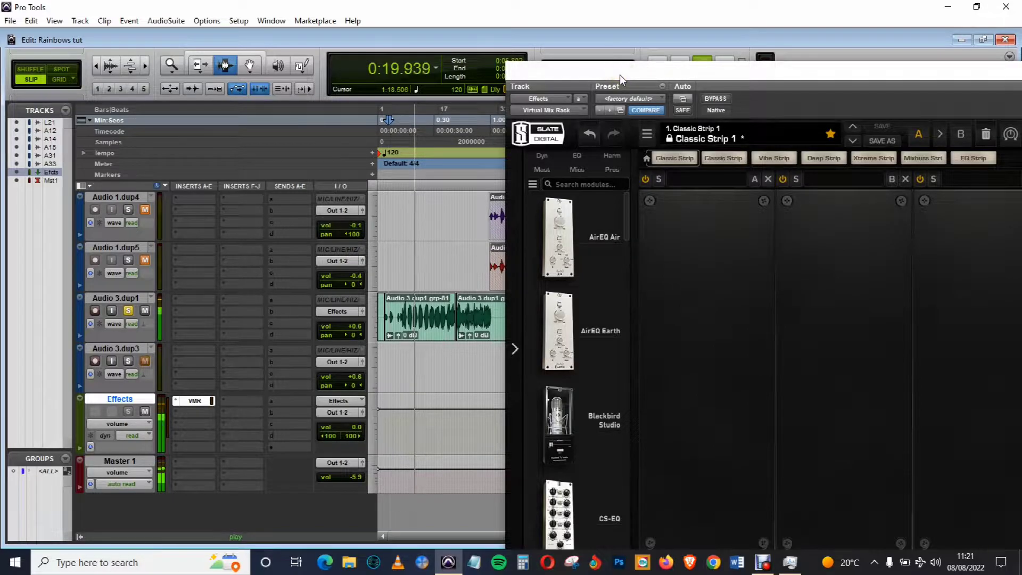
left_click_drag(649, 68, 649, 99)
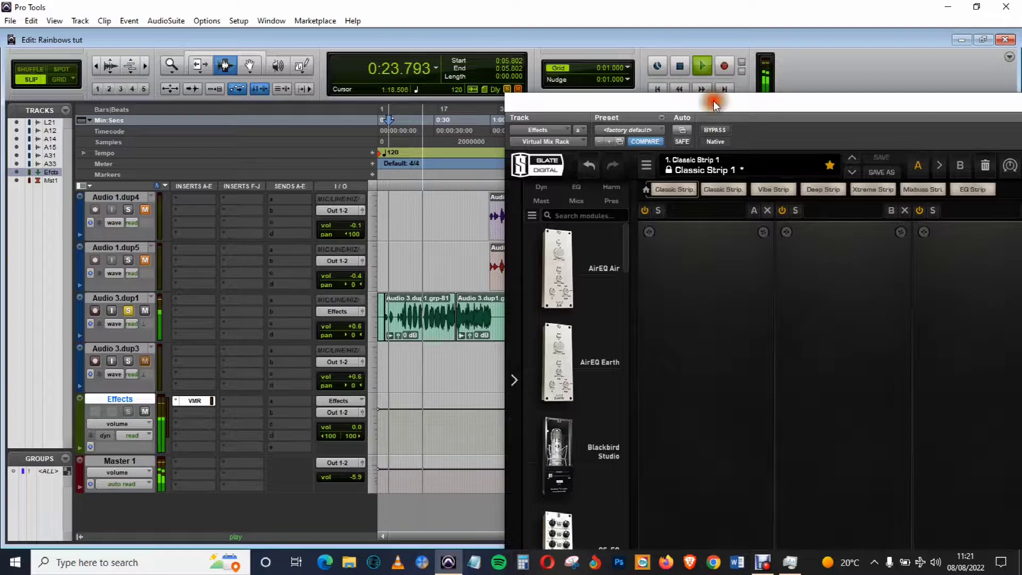
key("space")
- Load the VCC MixBuss module into the first empty slot of the Virtual Mix Rack
left_click_drag(799, 106, 587, 50)
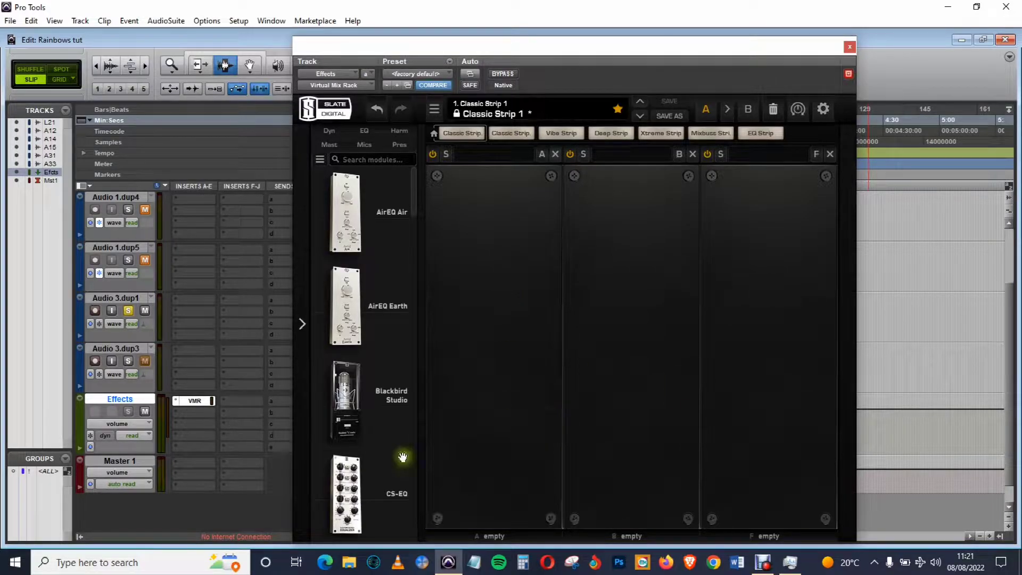
scroll(405, 234, "down", 3)
scroll(396, 255, "up", 3)
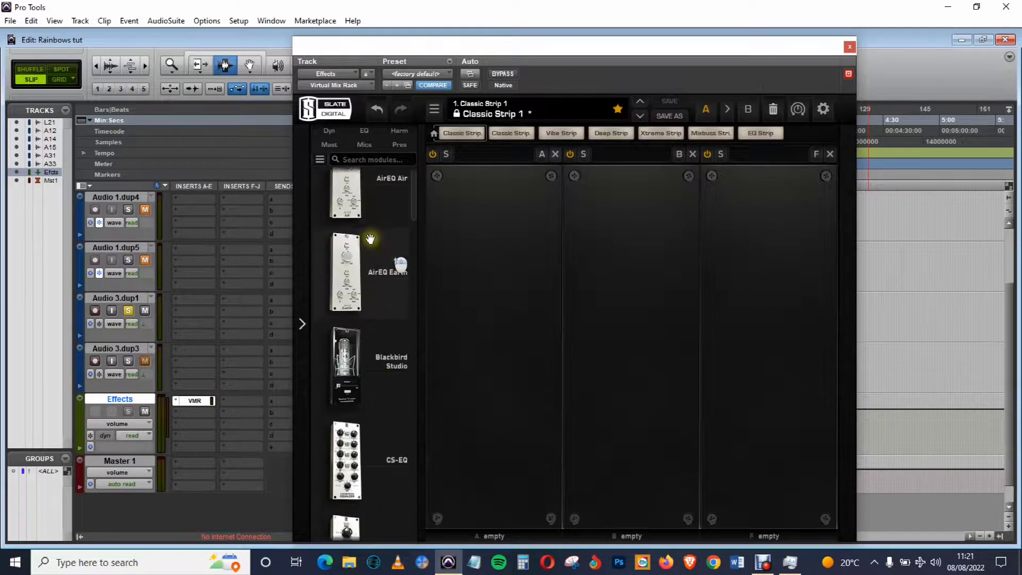
scroll(368, 237, "down", 8)
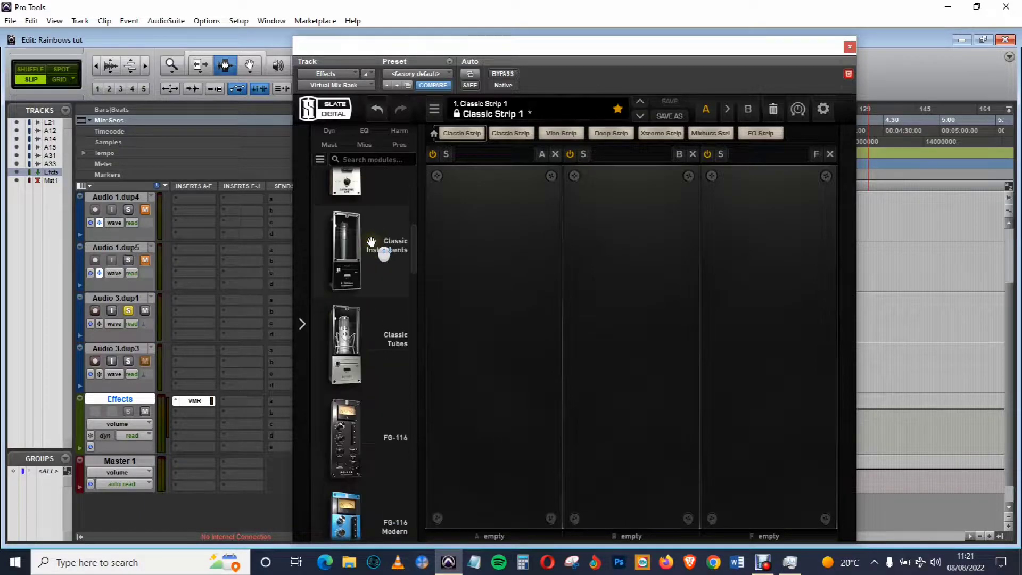
scroll(364, 367, "down", 2)
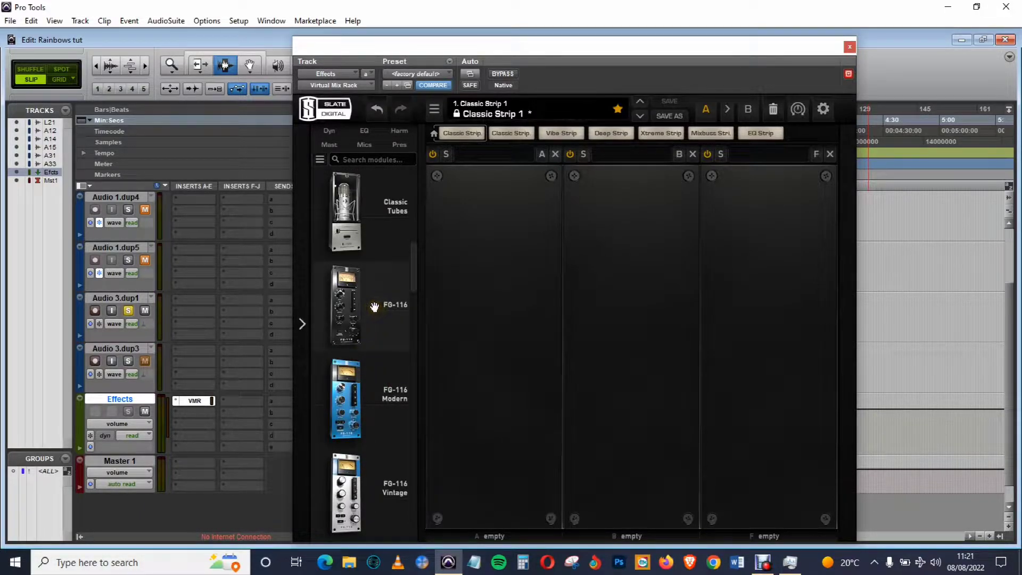
scroll(374, 307, "down", 10)
scroll(374, 307, "down", 10)
scroll(374, 307, "down", 10)
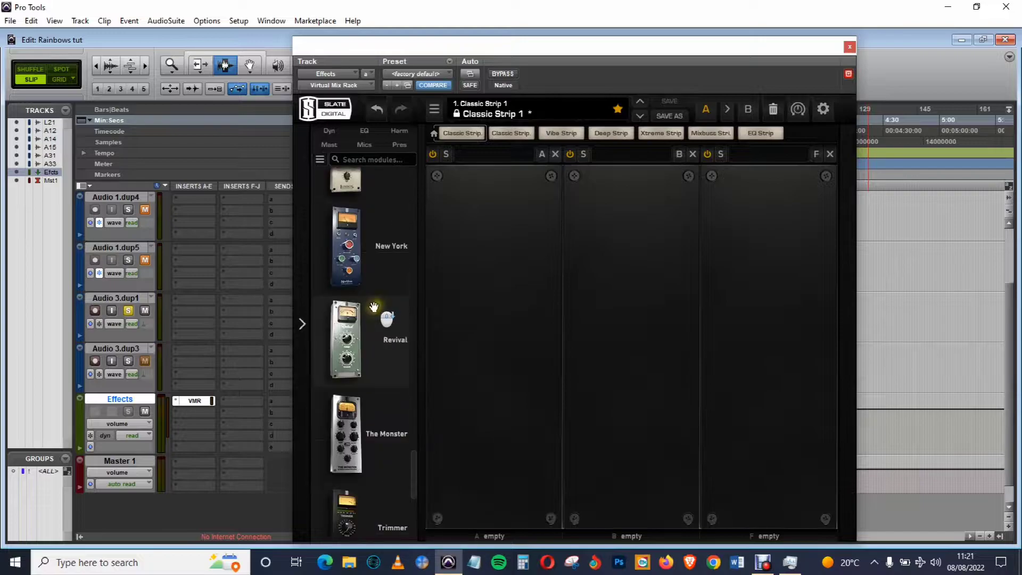
scroll(374, 306, "down", 8)
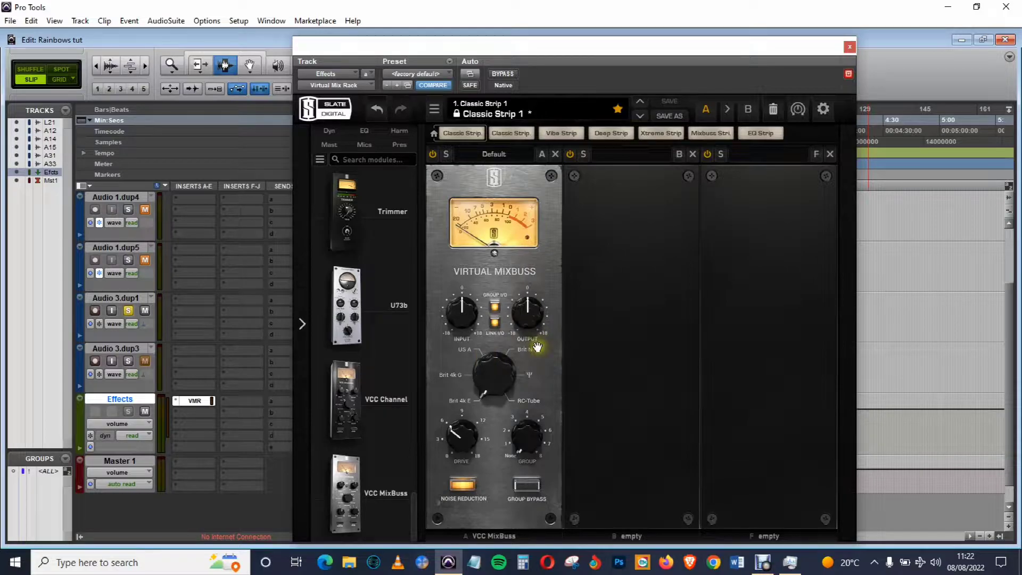
- Set the Virtual Mixbuss output to +10.7 dB with the linked input at -10.7 dB, and switch its console model to Ψ
left_click_drag(528, 318, 534, 281)
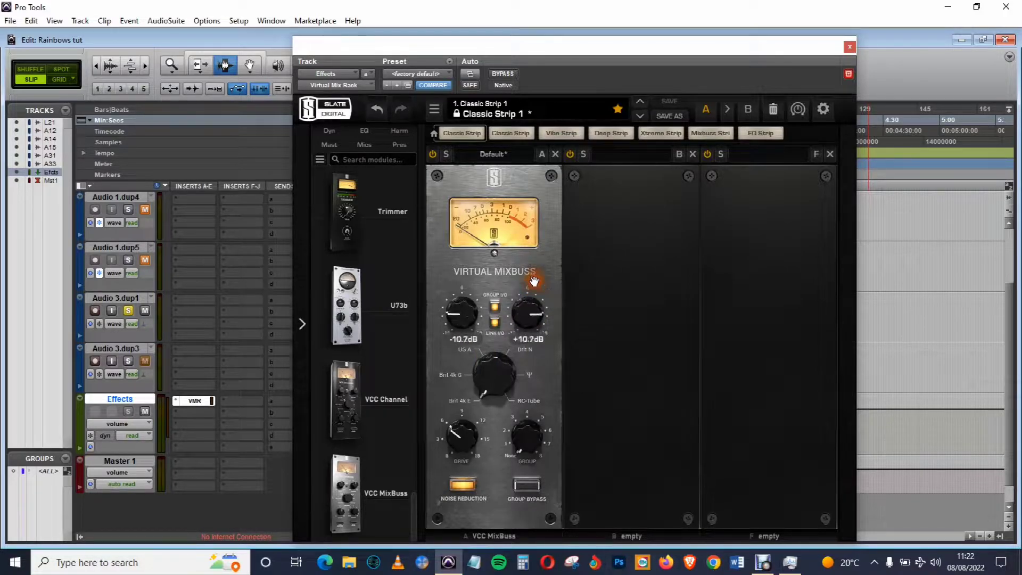
left_click_drag(486, 377, 520, 347)
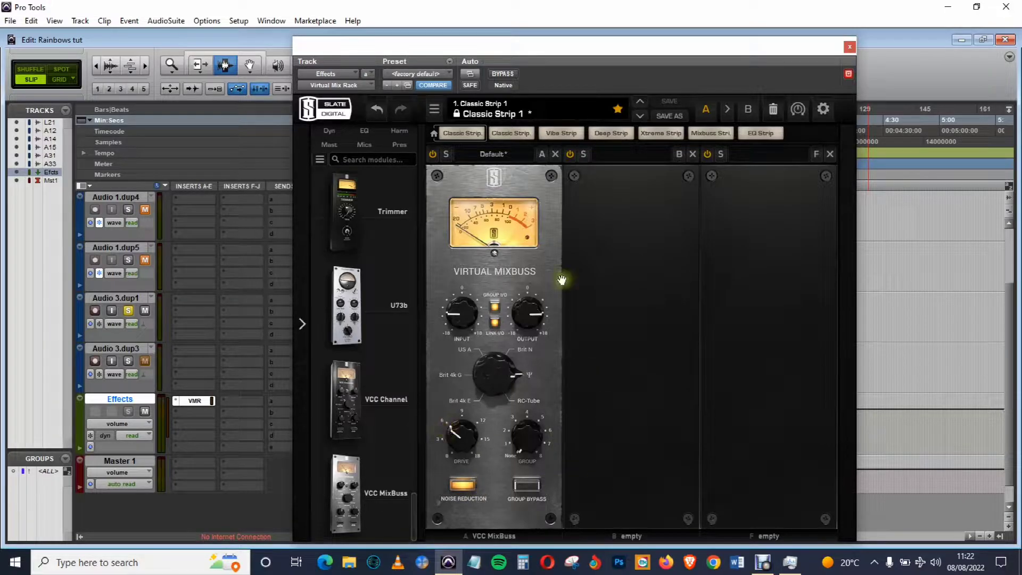
- Load the FG-401 VCA compressor module into the second slot, beside the VCC MixBuss
scroll(399, 267, "up", 1)
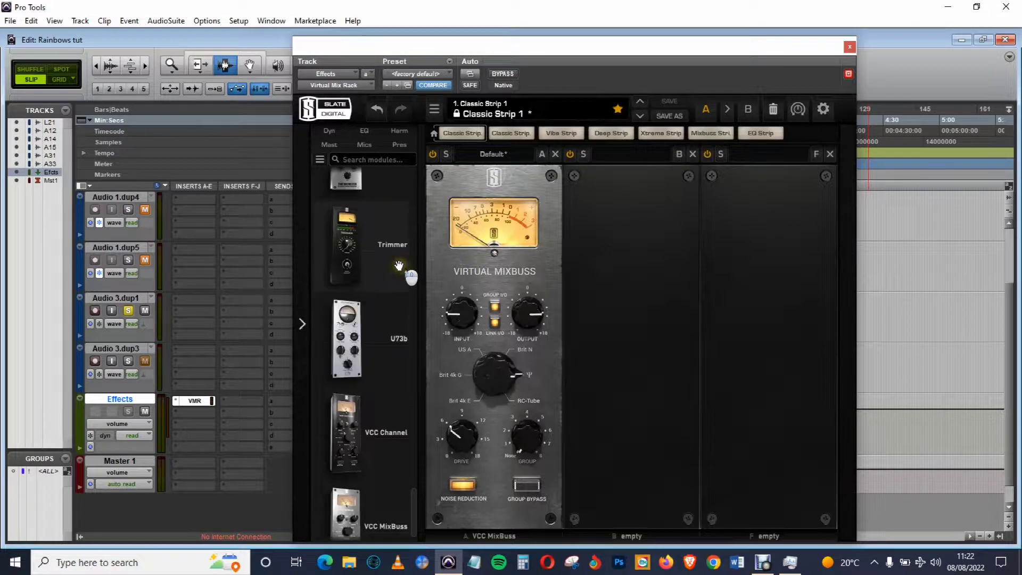
scroll(399, 277, "down", 1)
scroll(401, 276, "up", 5)
left_click_drag(416, 451, 414, 349)
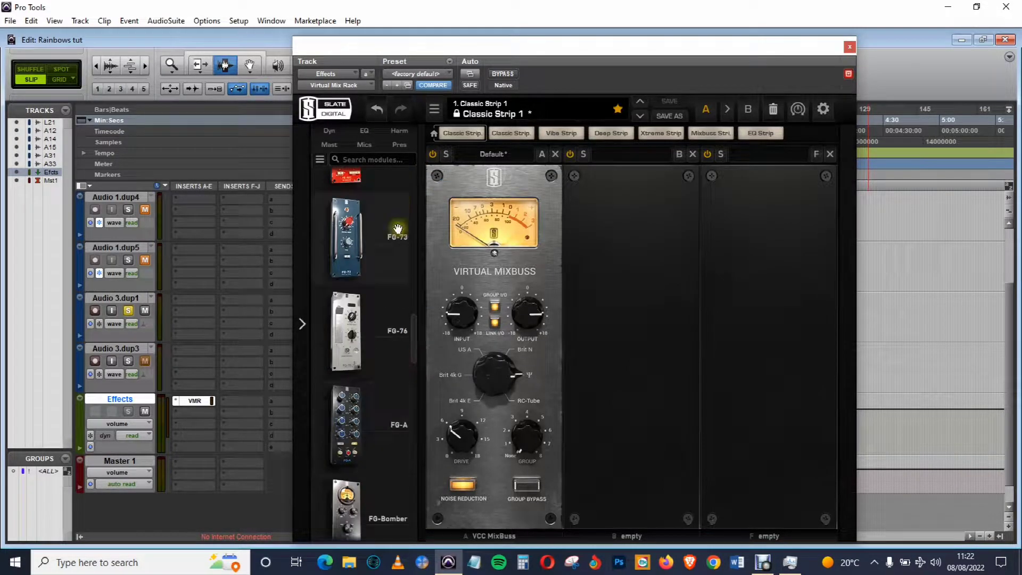
scroll(416, 255, "up", 2)
left_click_drag(387, 253, 676, 277)
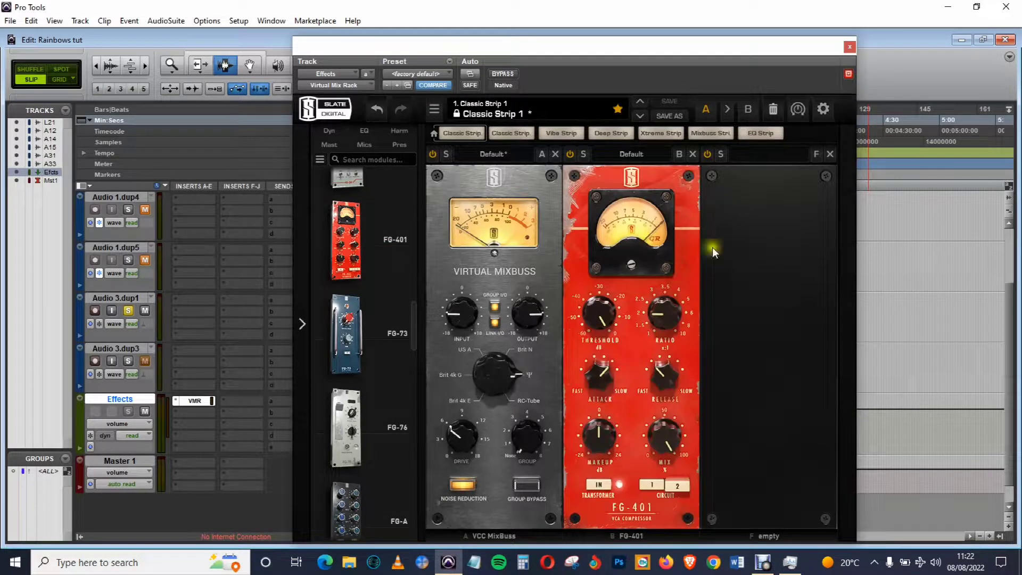
- Raise the ratio of the FG-401 compressor and lower its threshold to about -40 dB
left_click_drag(662, 337, 667, 260)
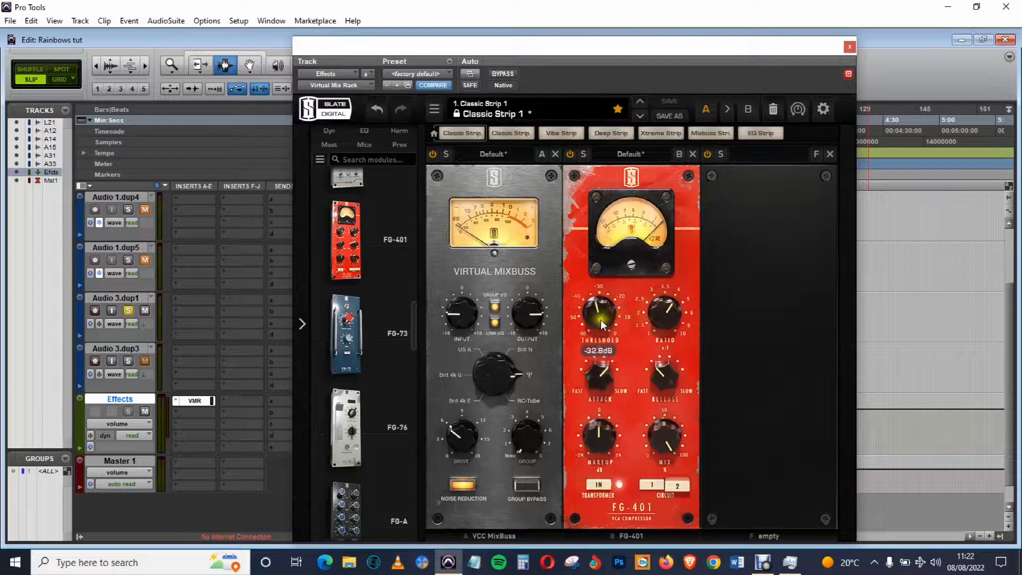
left_click_drag(596, 313, 584, 316)
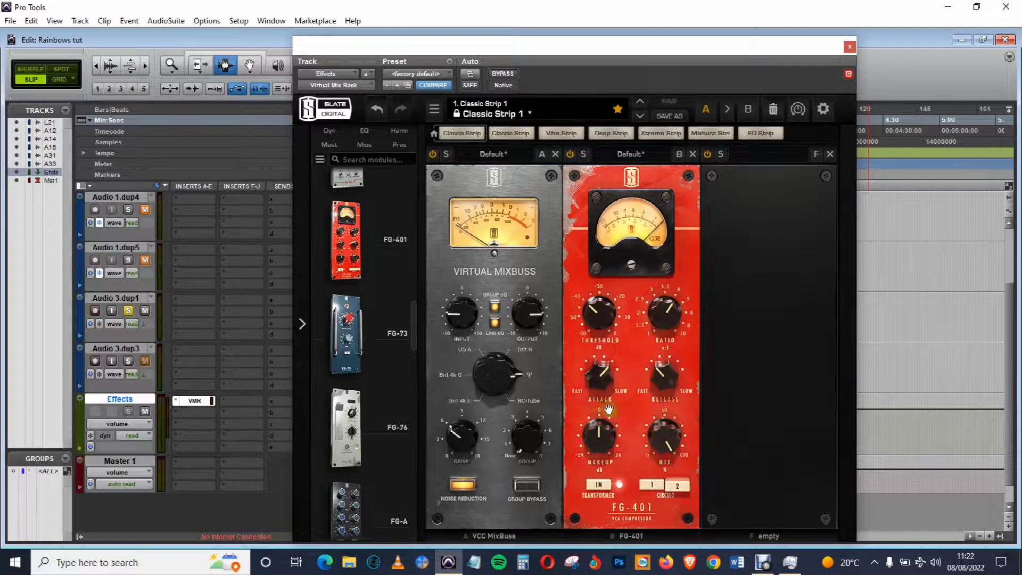
- Set the FG-401 compressor's attack to 2 and its release to 5
left_click(601, 378)
left_click_drag(597, 379, 593, 378)
left_click(669, 376)
left_click_drag(669, 379, 670, 373)
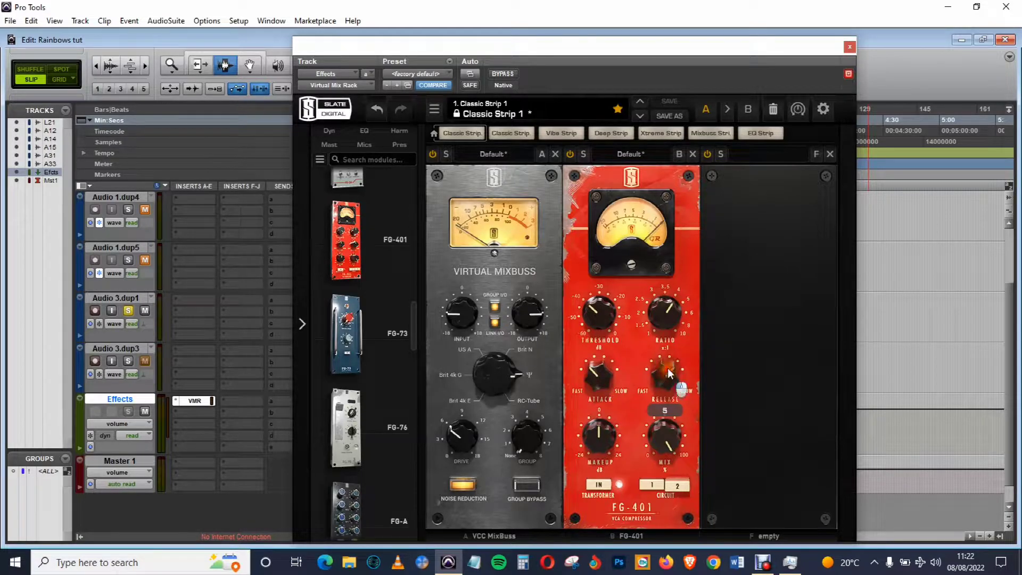
left_click(594, 375)
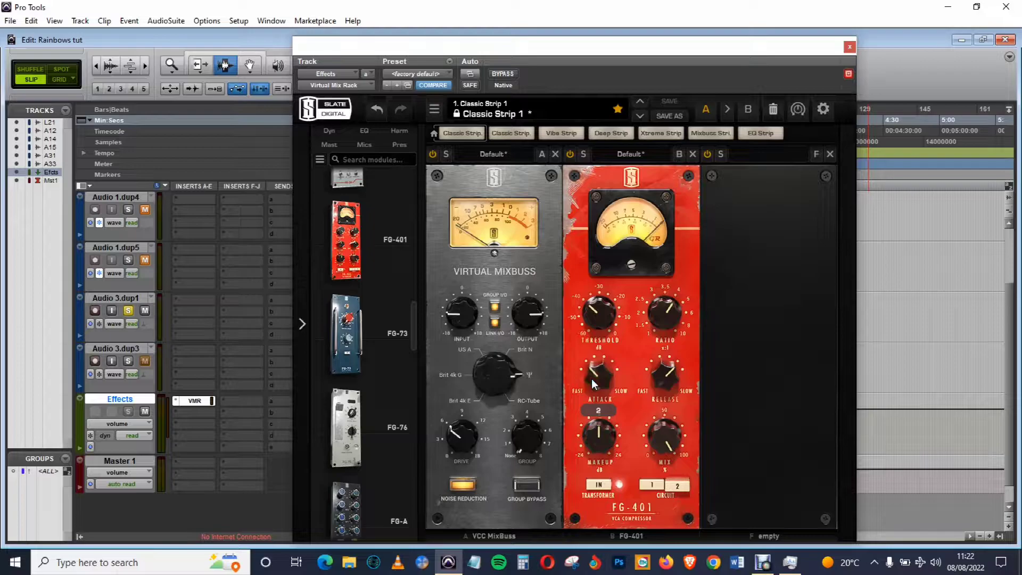
mouse_move(592, 379)
left_mouse_down()
mouse_move(596, 390)
mouse_move(598, 372)
left_mouse_up()
left_click_drag(664, 376, 665, 366)
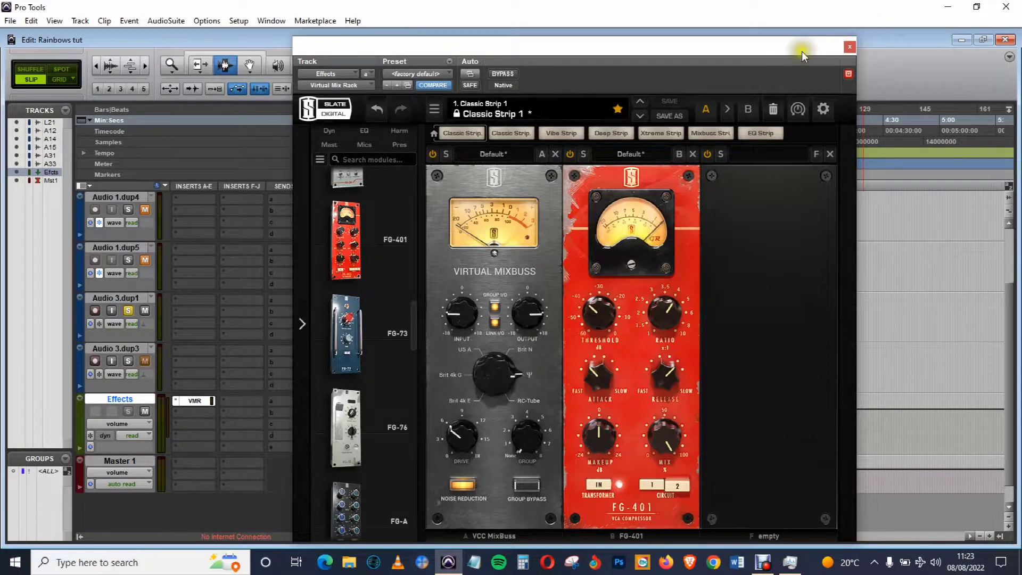
- Play back the soloed tracks and raise the FG-401 threshold to -15.2 dB while watching the gain reduction
left_click_drag(803, 47, 810, 126)
left_click(703, 67)
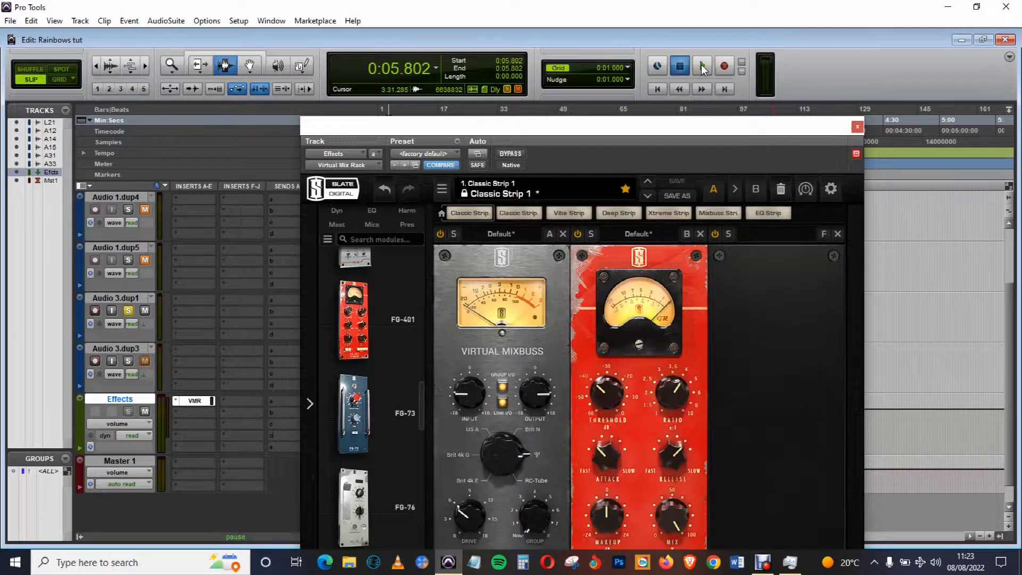
left_click(704, 66)
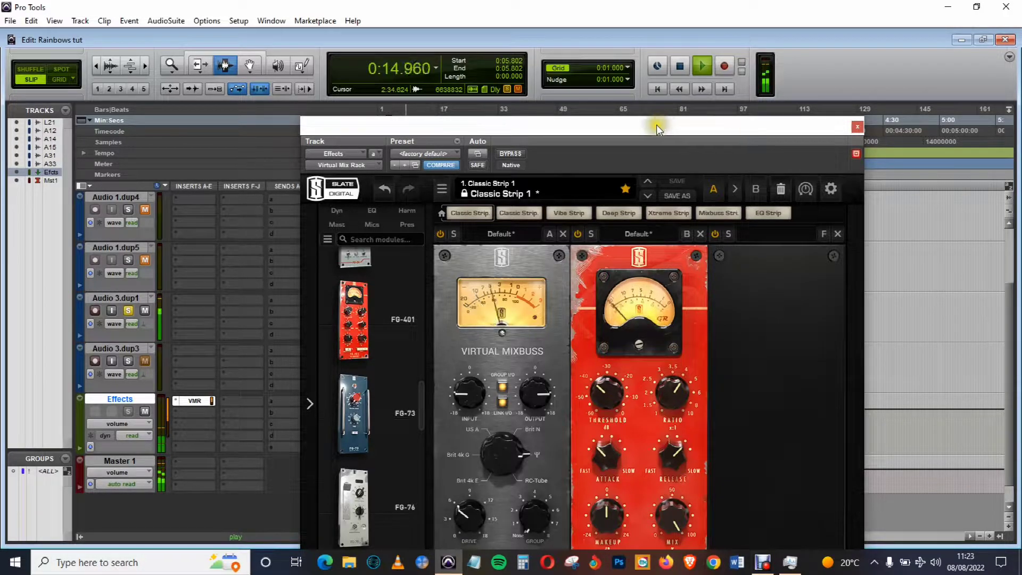
left_click_drag(608, 394, 623, 328)
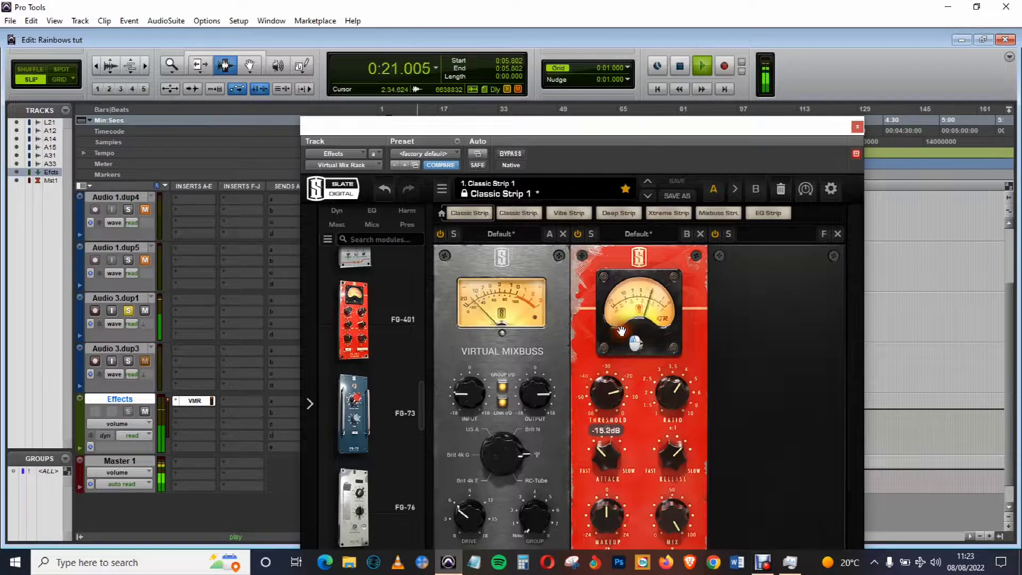
left_click_drag(666, 128, 659, 68)
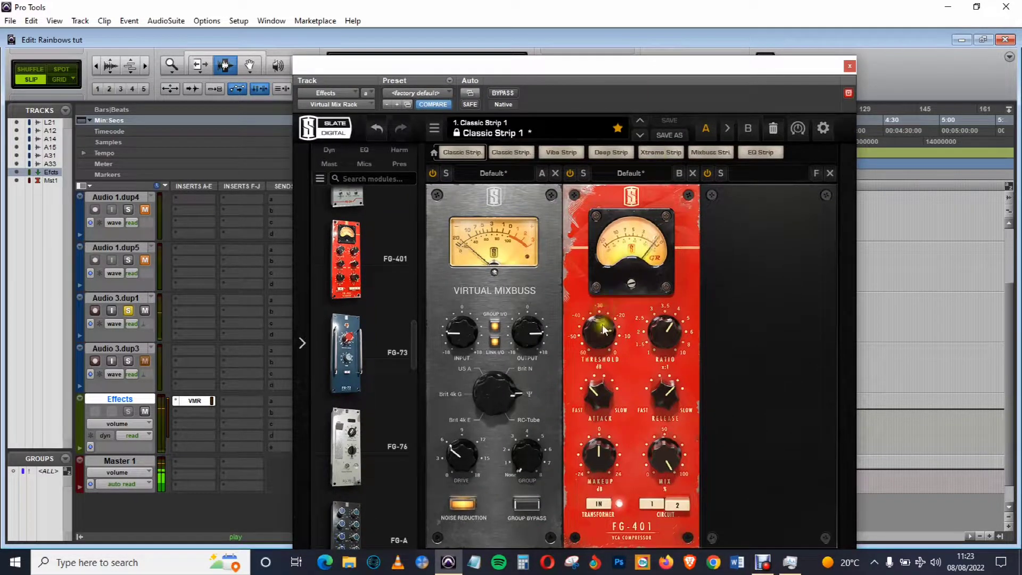
mouse_move(605, 340)
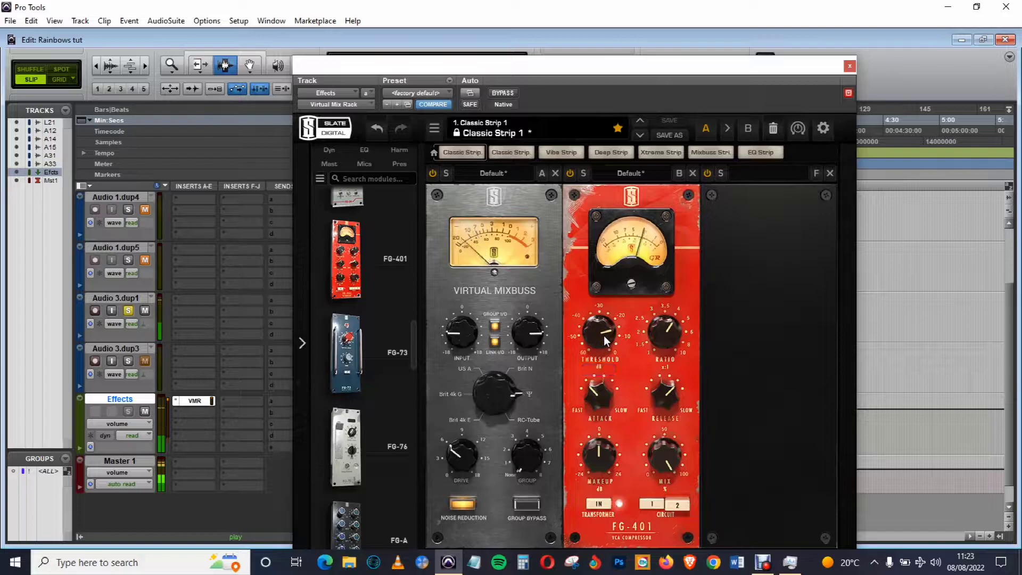
- Close the Virtual Mix Rack window and stop playback
left_click_drag(655, 69, 654, 40)
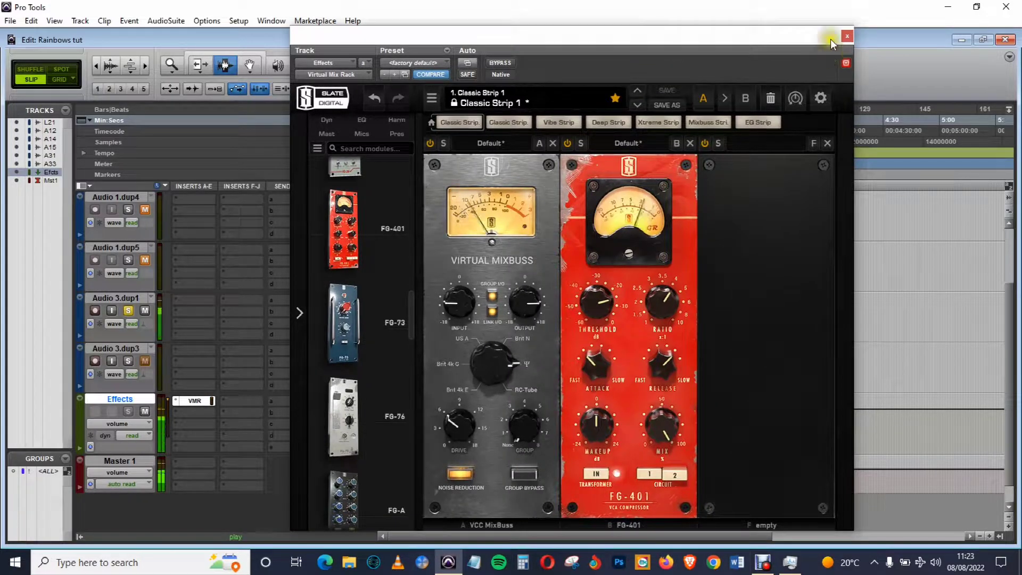
left_click(846, 36)
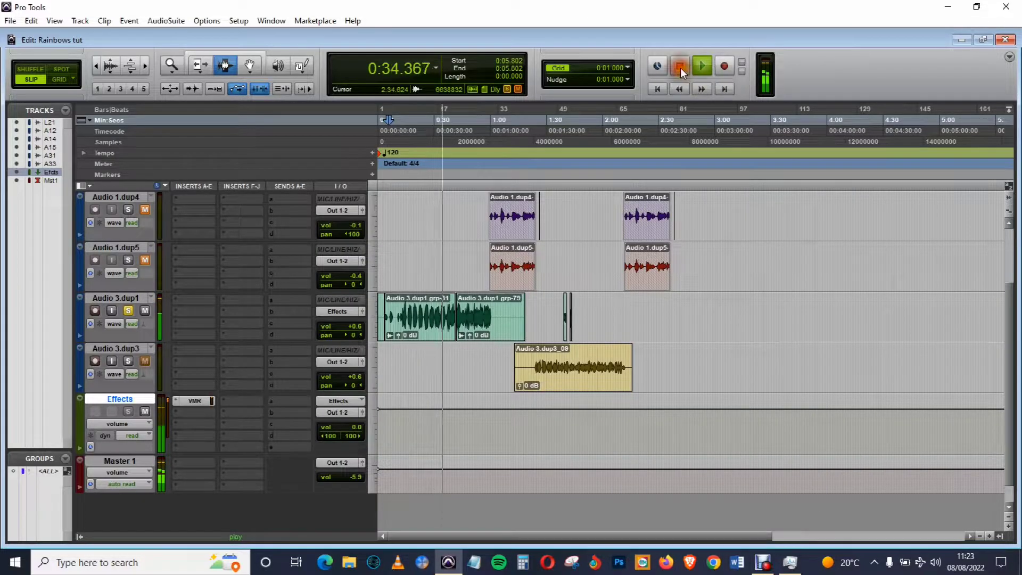
left_click(680, 68)
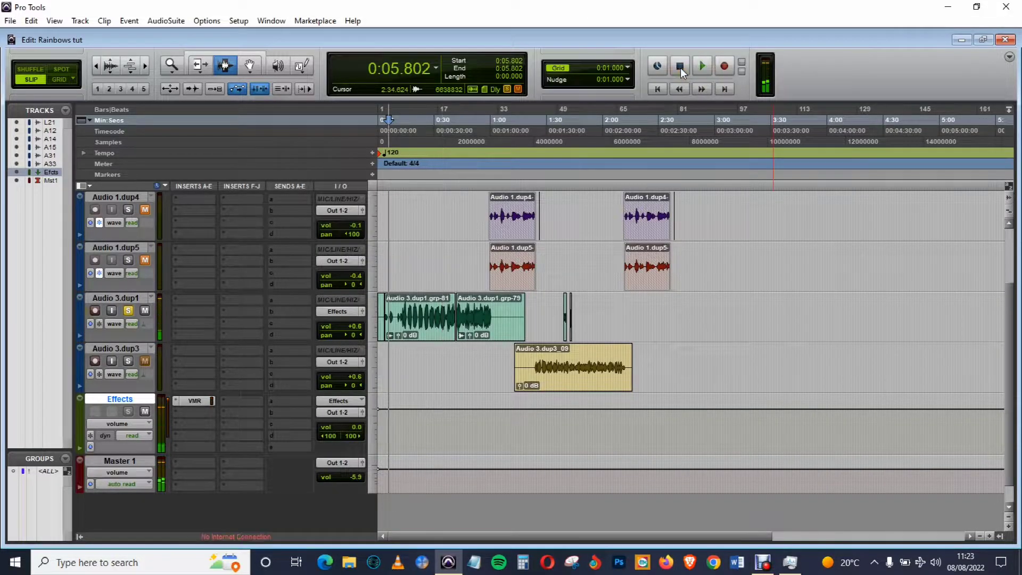
- Reopen the Effects track's Virtual Mix Rack and load the Trimmer module into the empty slot after the FG-401
left_click(193, 400)
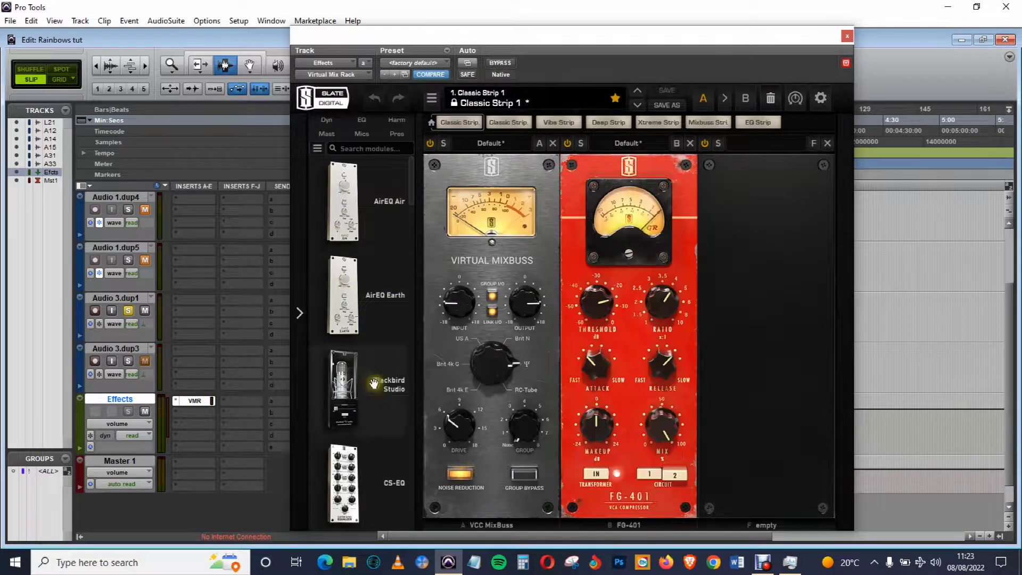
scroll(389, 248, "down", 4)
scroll(387, 238, "down", 3)
scroll(387, 239, "down", 5)
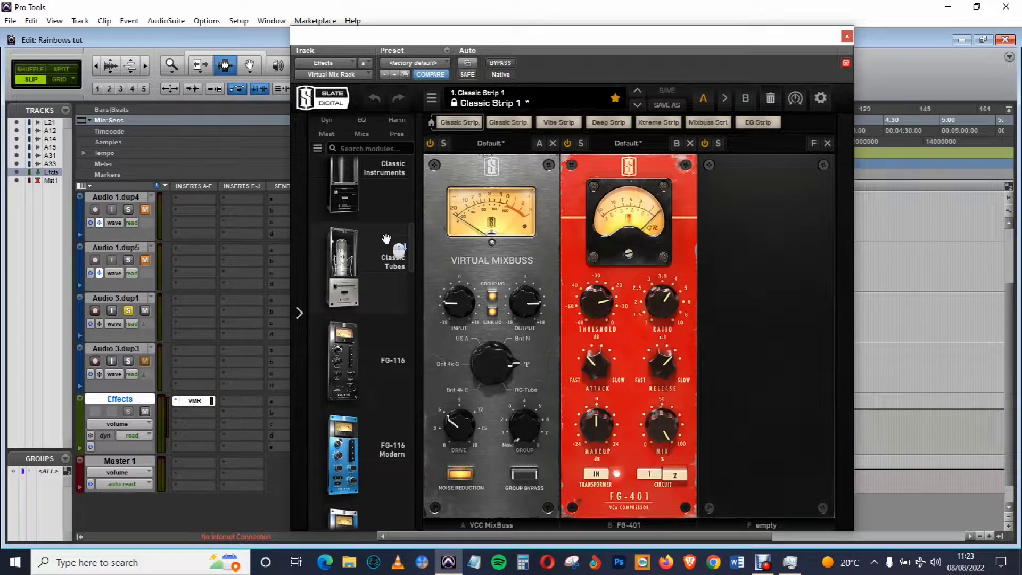
scroll(386, 239, "down", 3)
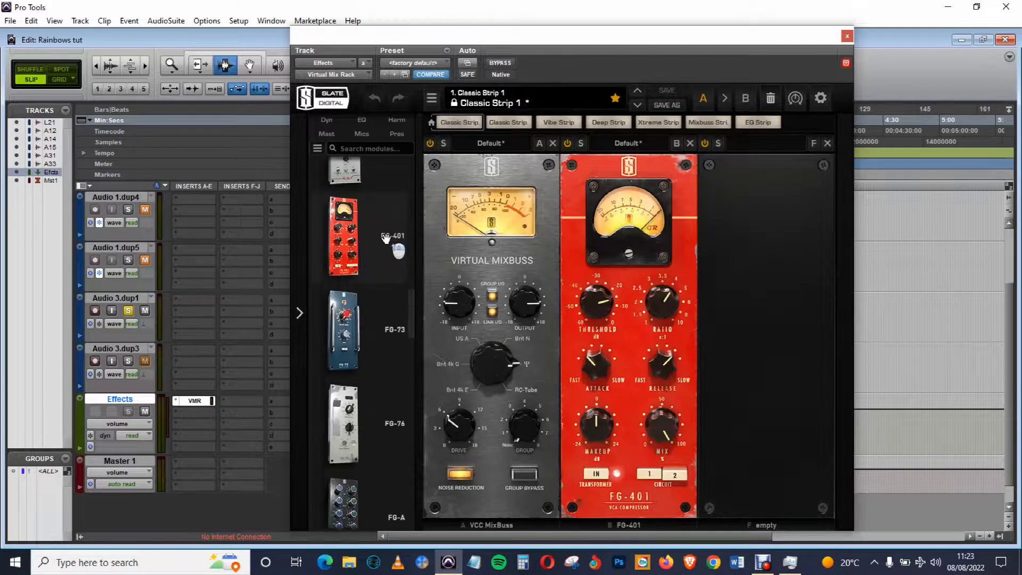
scroll(387, 239, "down", 5)
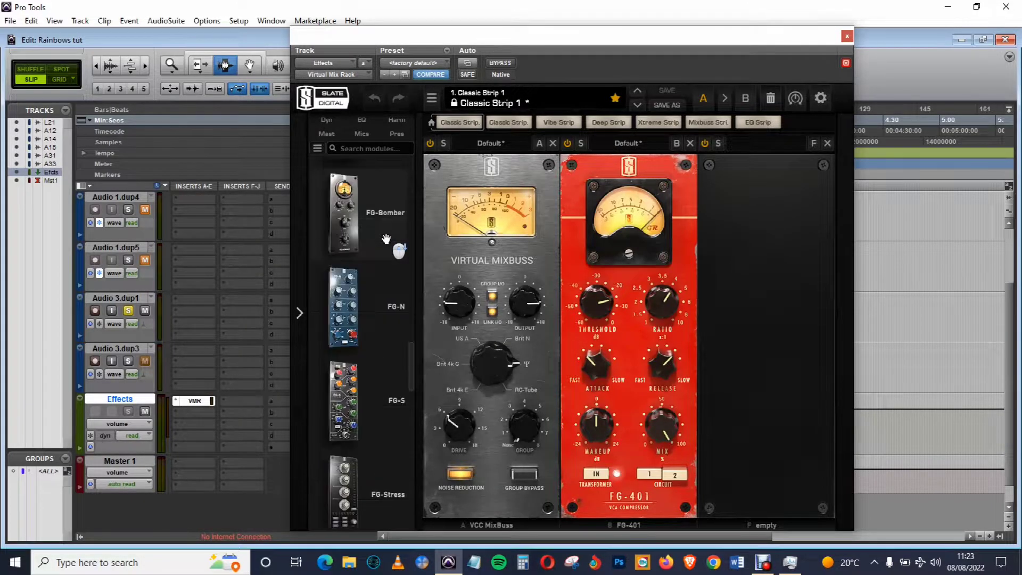
scroll(387, 239, "down", 5)
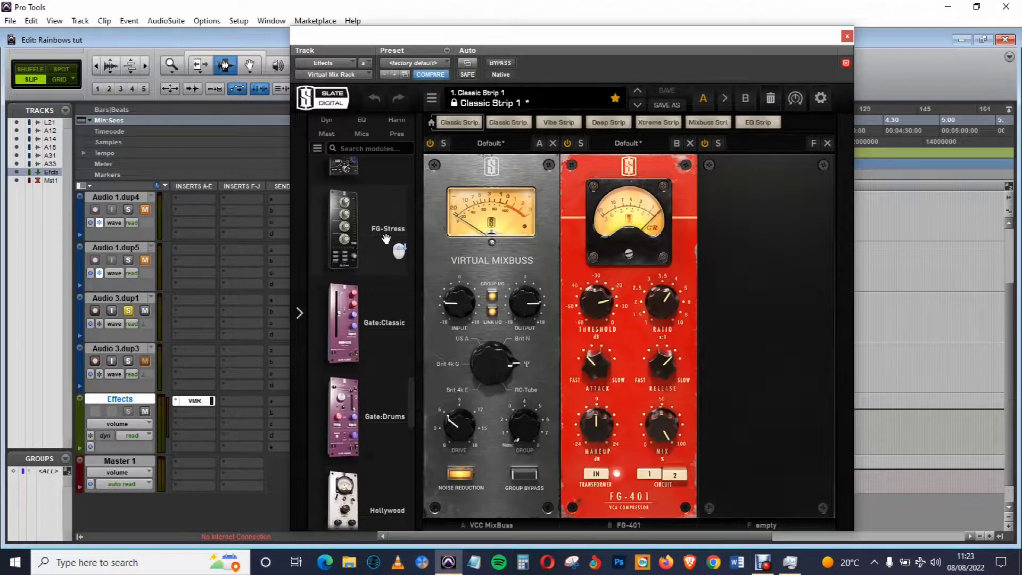
scroll(386, 238, "down", 2)
scroll(387, 239, "down", 2)
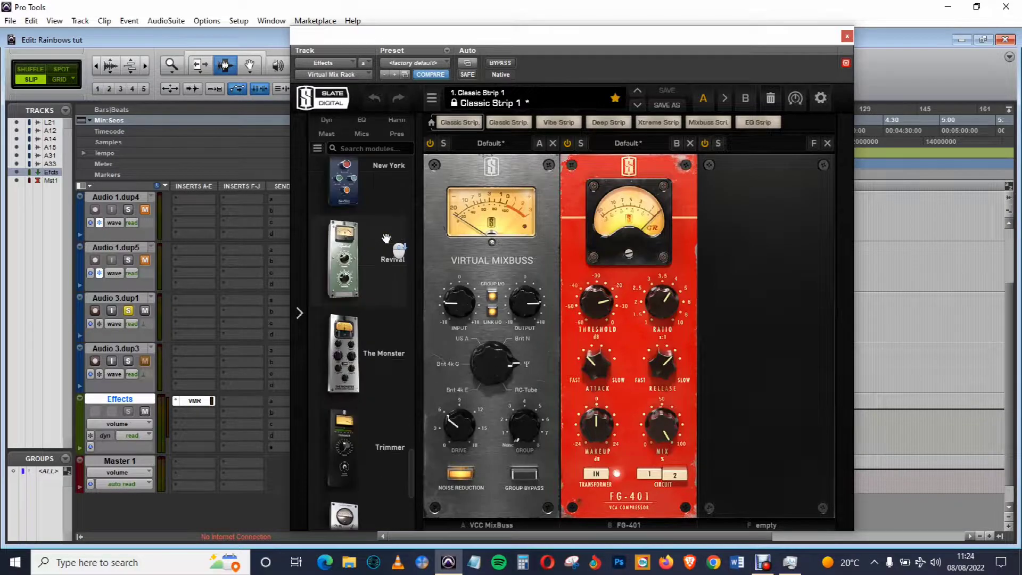
scroll(390, 363, "down", 1)
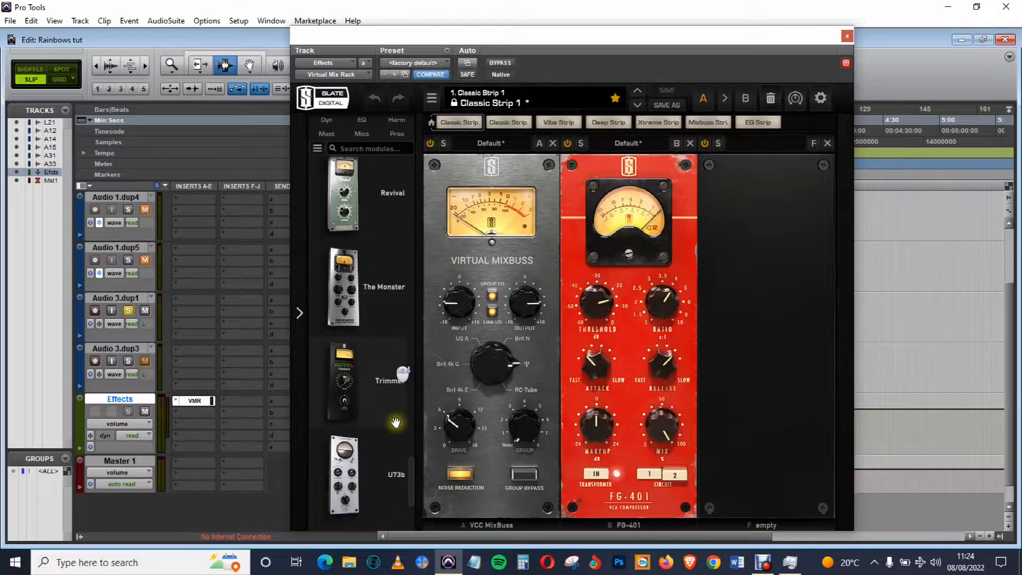
left_click_drag(512, 385, 725, 305)
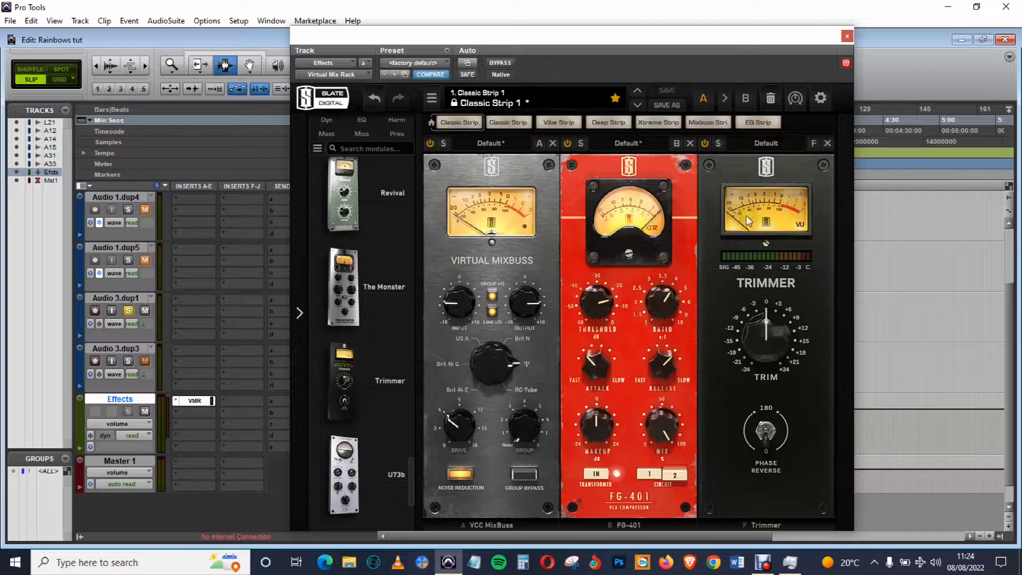
- Raise the Trimmer module's trim to +7.14 dB
mouse_move(774, 347)
mouse_move(771, 342)
left_mouse_down()
mouse_move(782, 353)
mouse_move(779, 329)
mouse_move(766, 416)
mouse_move(776, 346)
left_mouse_up()
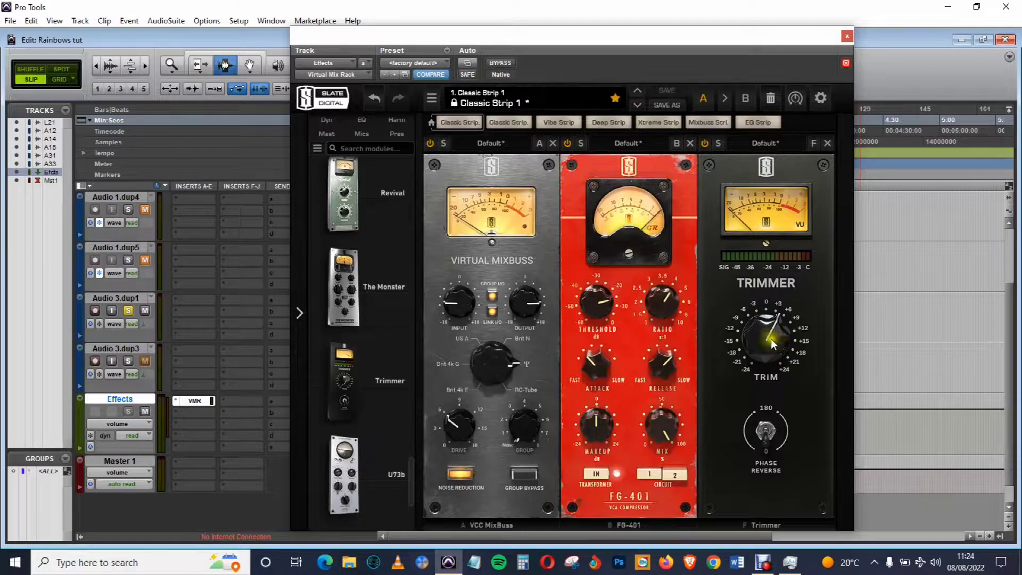
mouse_move(765, 346)
left_mouse_down()
mouse_move(769, 329)
mouse_move(775, 348)
left_mouse_up()
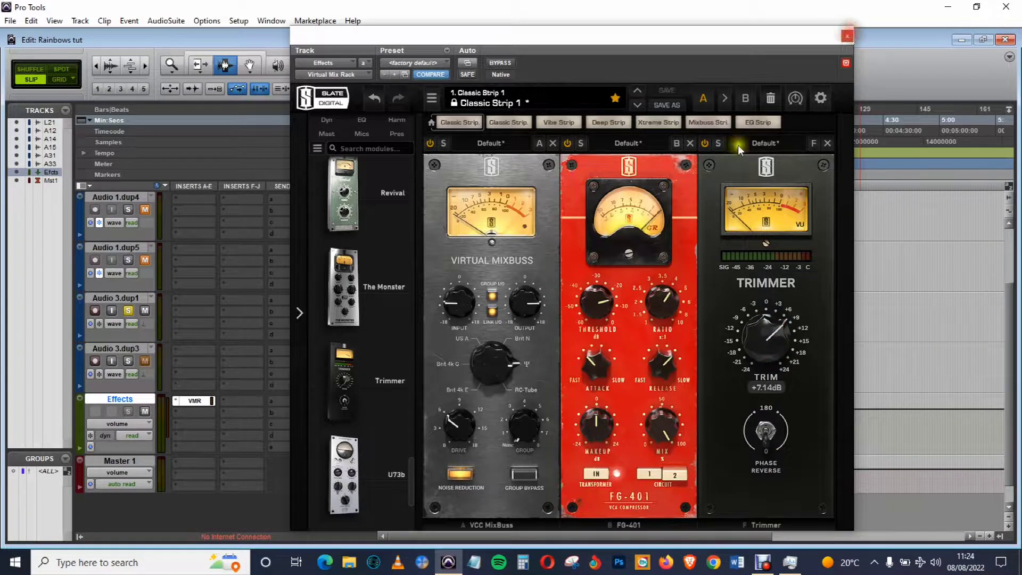
- Close the Virtual Mix Rack window, play back the soloed tracks to hear the trimmed level, and stop playback
left_click(849, 34)
left_click(704, 66)
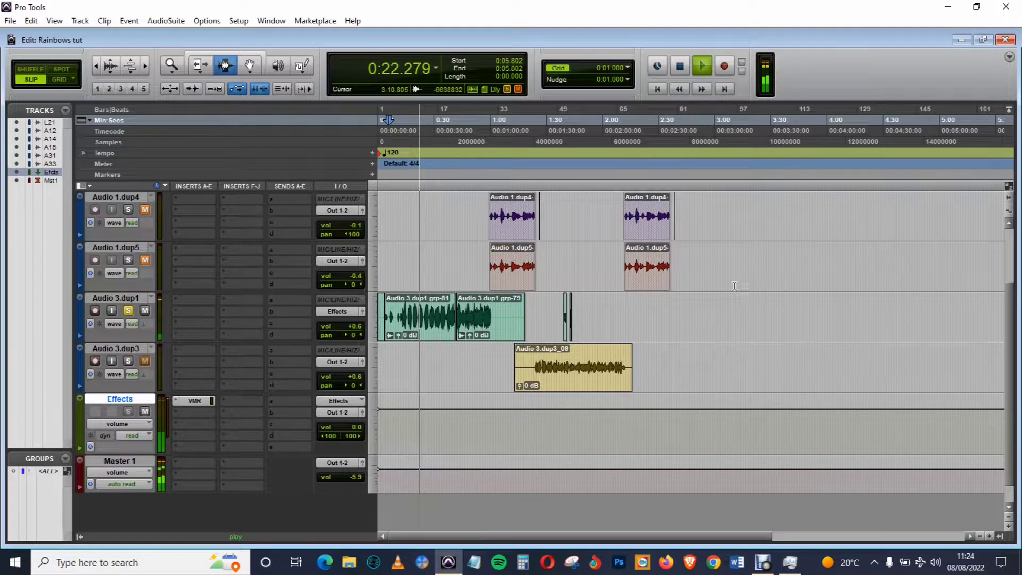
left_click(677, 65)
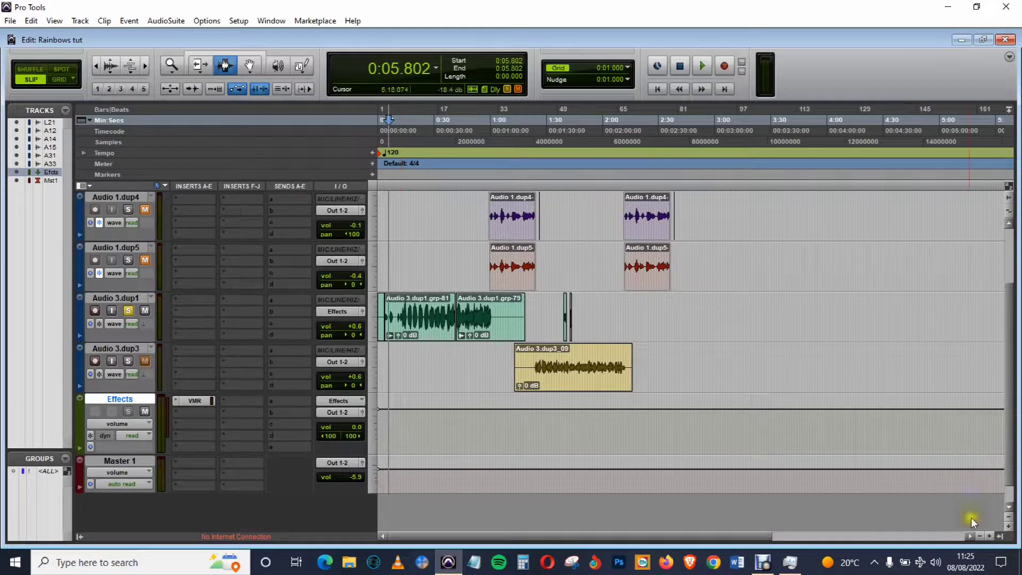
- Zoom in on the timeline and examine the silent passages between and after the phrases of the Audio 3.dup1 vocal
scroll(410, 313, "up", 2)
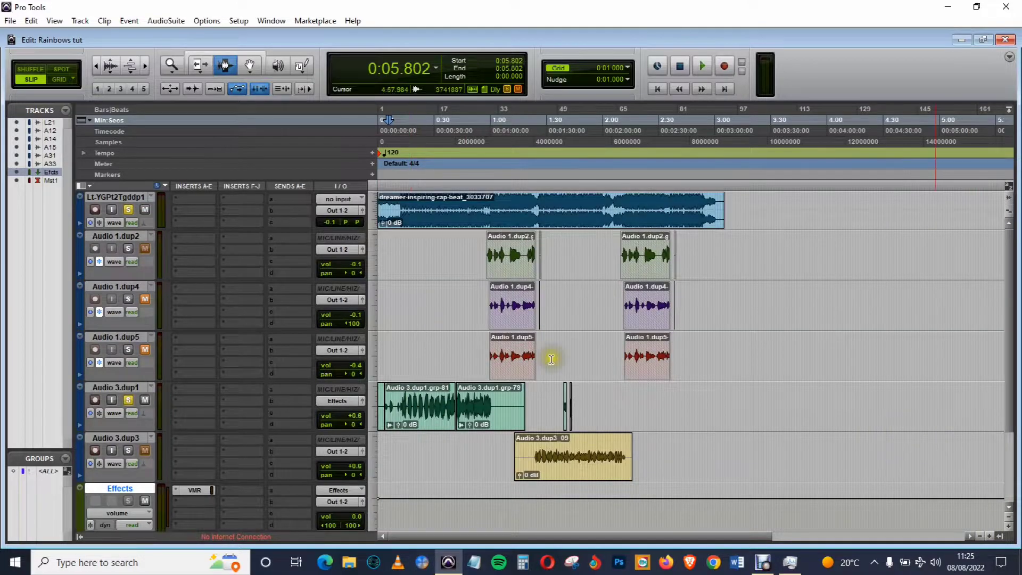
left_click(989, 537)
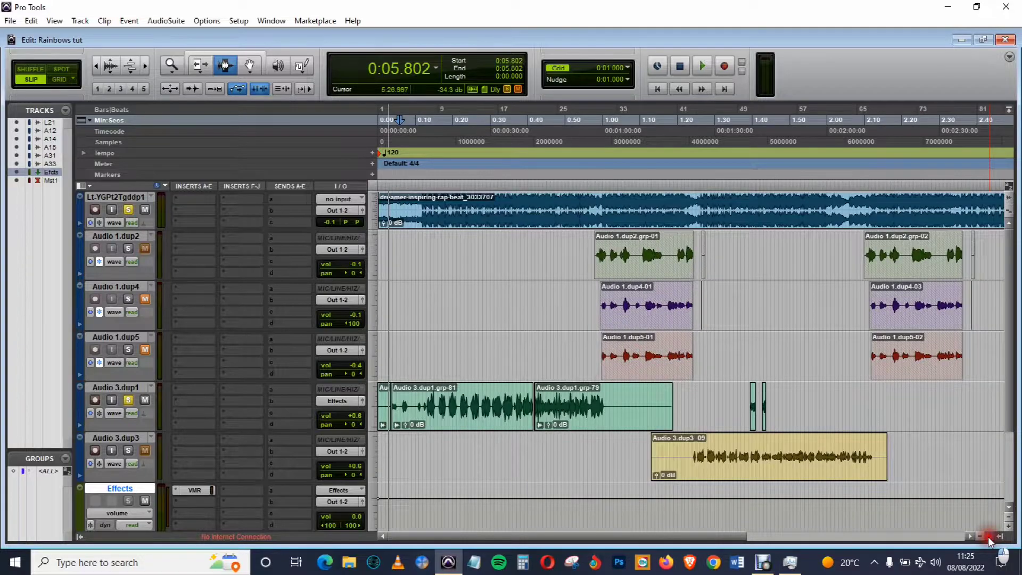
left_click(989, 537)
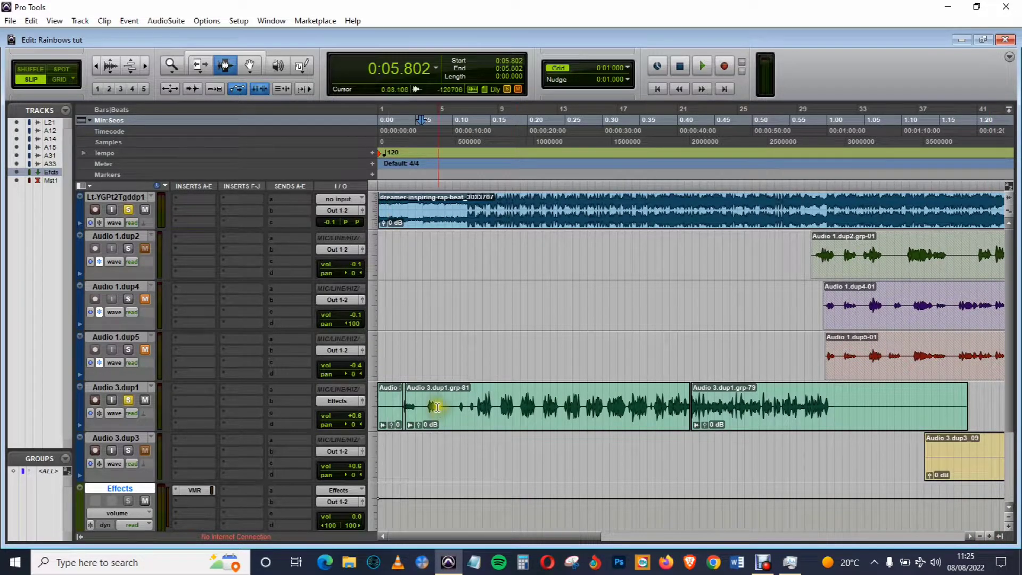
left_click_drag(446, 409, 458, 410)
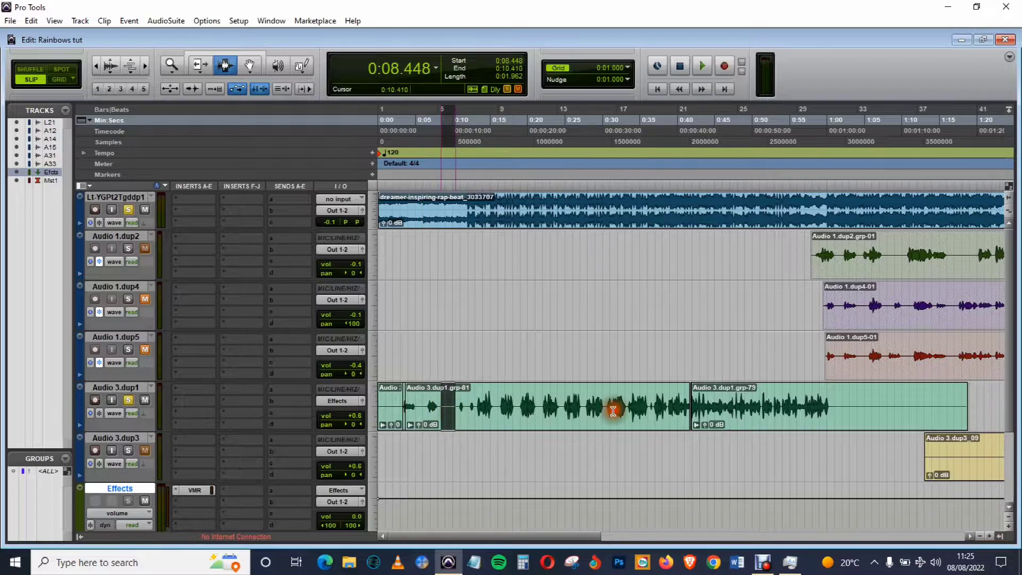
left_click(849, 405)
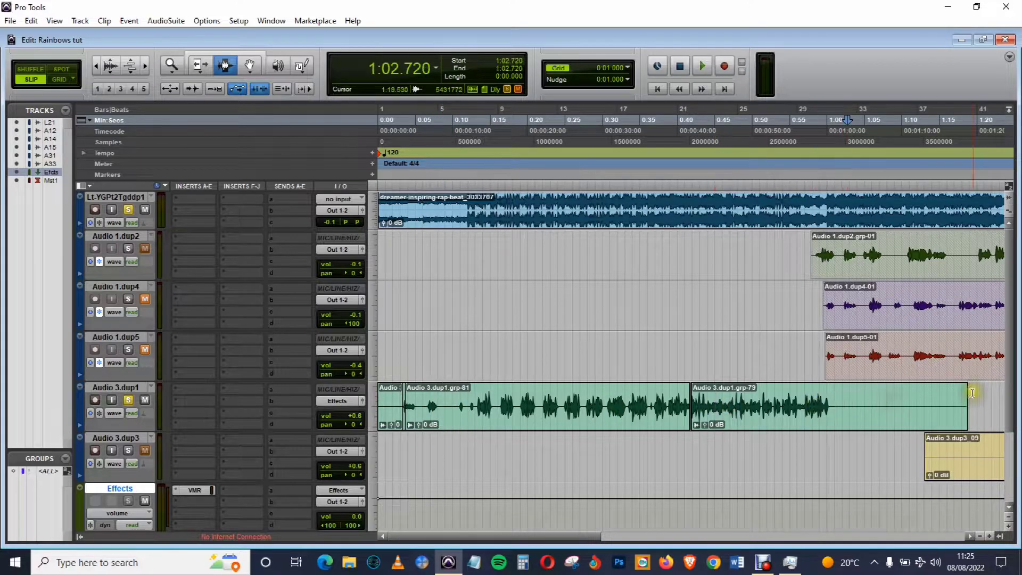
- Insert the mono FabFilter Pro-G gate in the first insert slot of the Audio 3.dup1 track
left_click(188, 393)
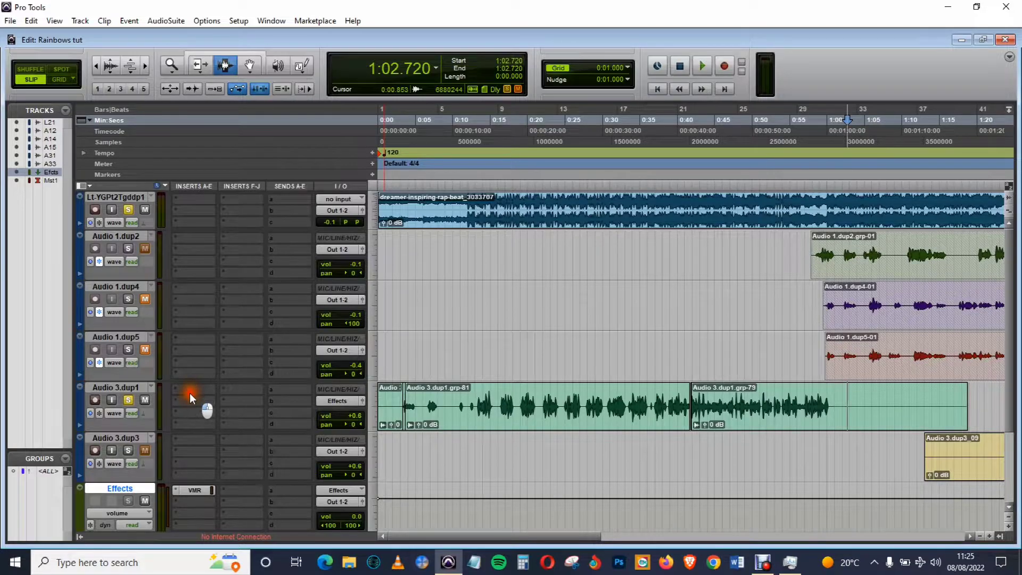
left_click(505, 339)
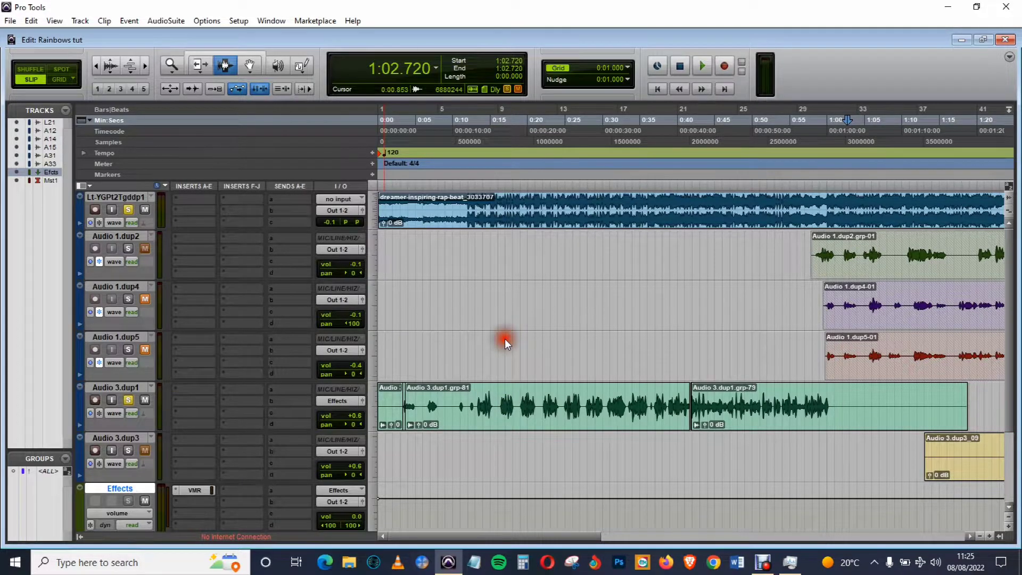
left_click(189, 388)
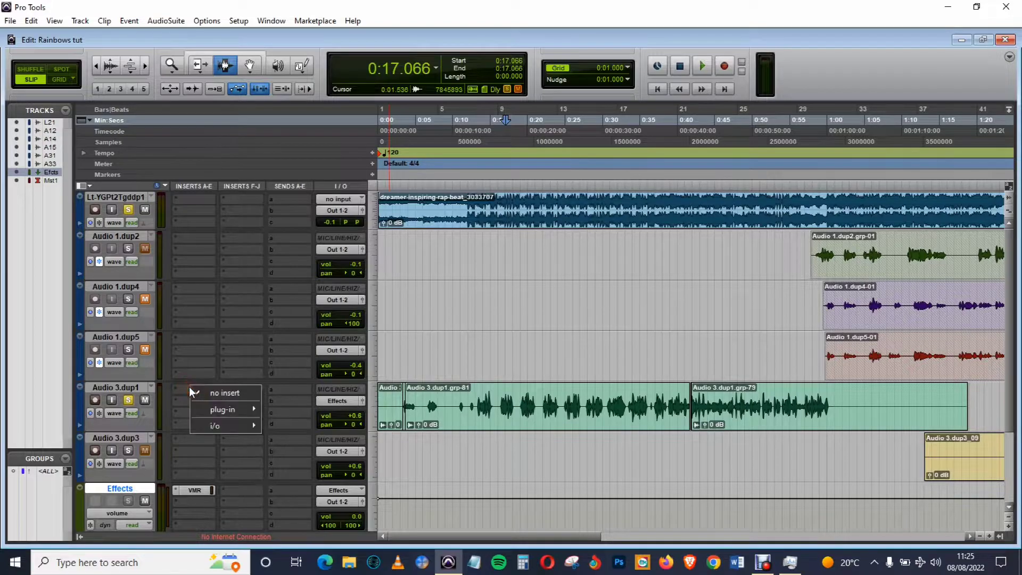
mouse_move(221, 409)
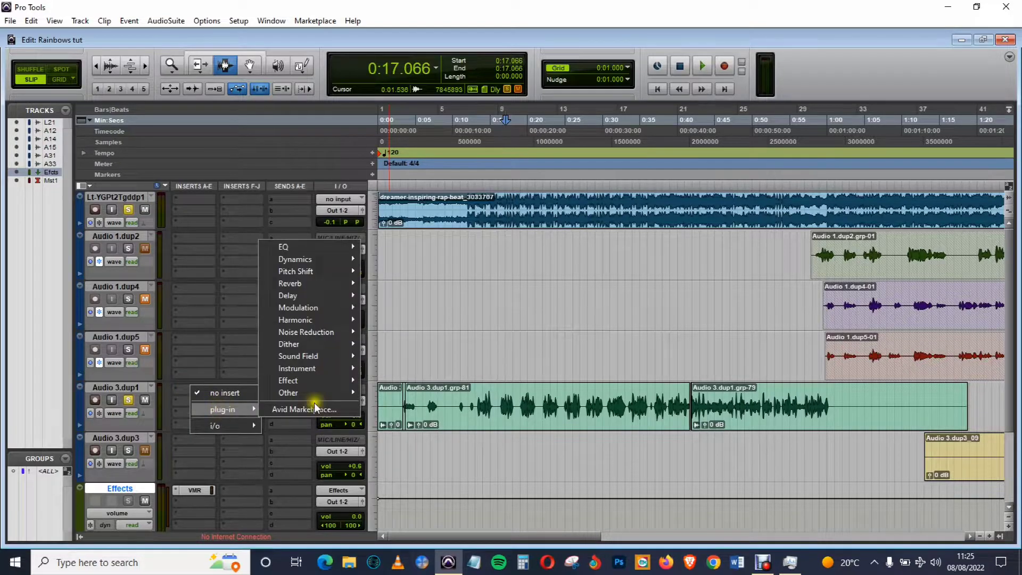
mouse_move(315, 293)
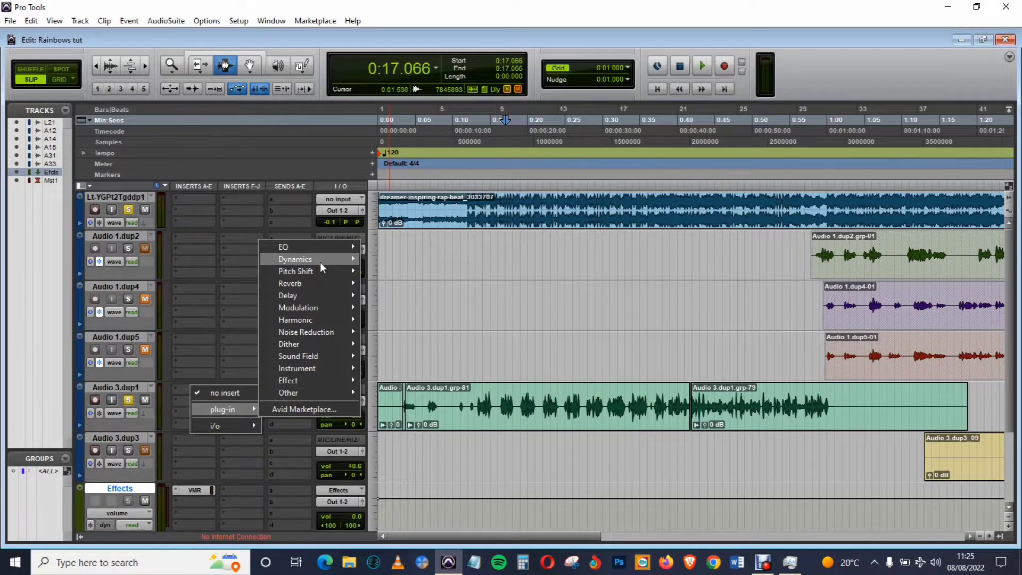
mouse_move(321, 262)
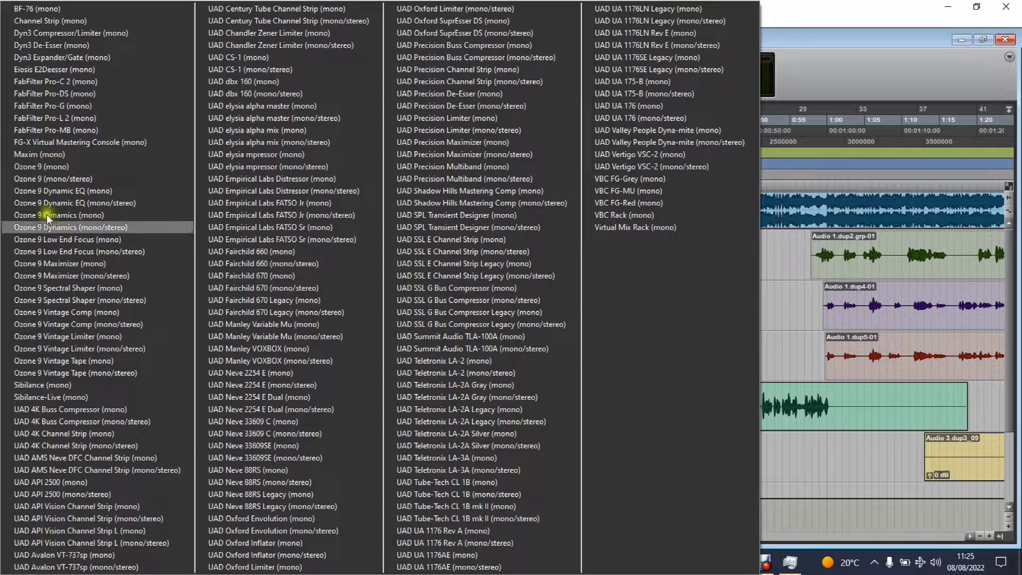
left_click(67, 107)
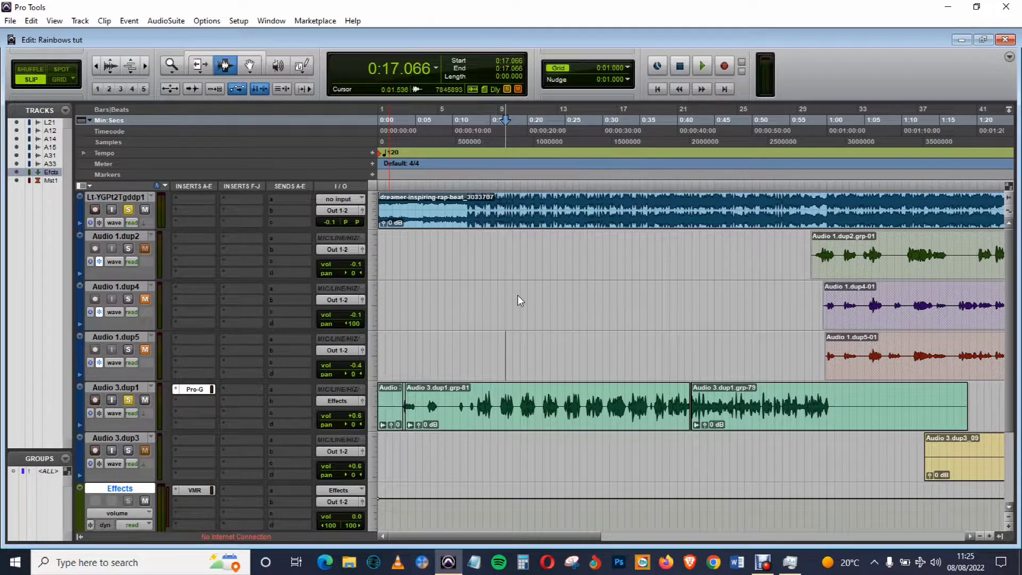
left_click(563, 260)
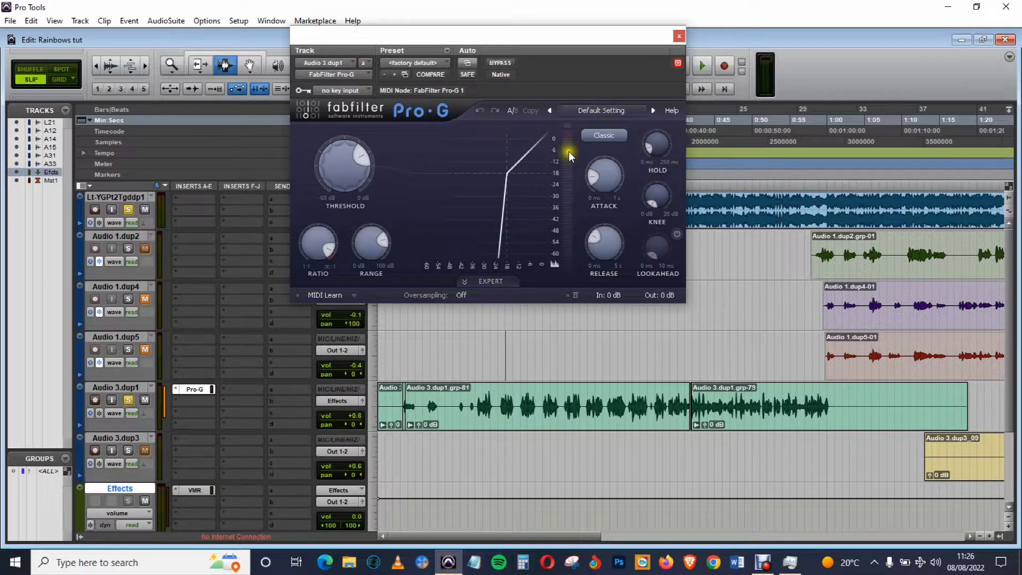
- Lower the Pro-G gate's threshold to -40.11 dB and close its window
left_click_drag(343, 157, 327, 190)
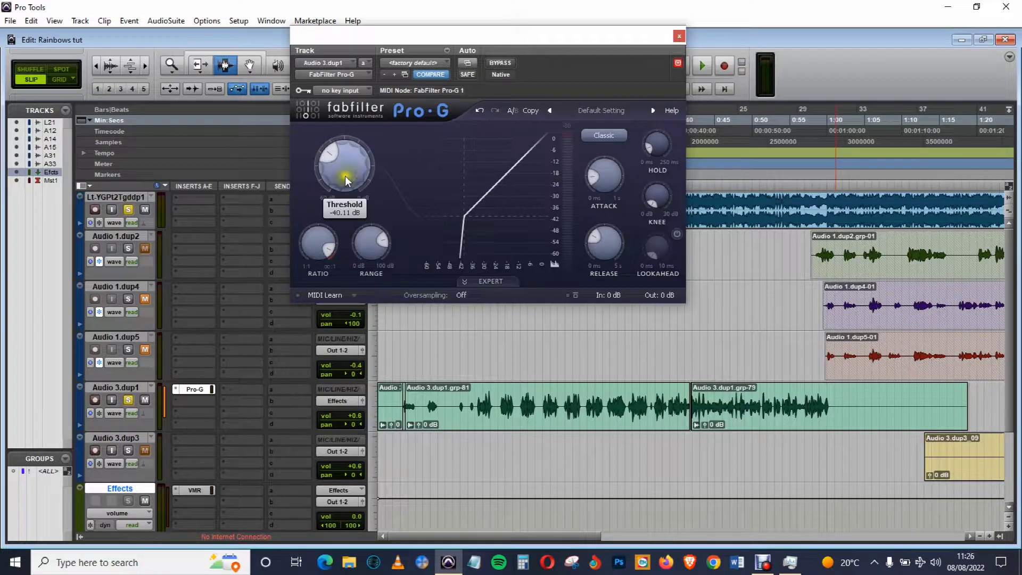
left_click(679, 38)
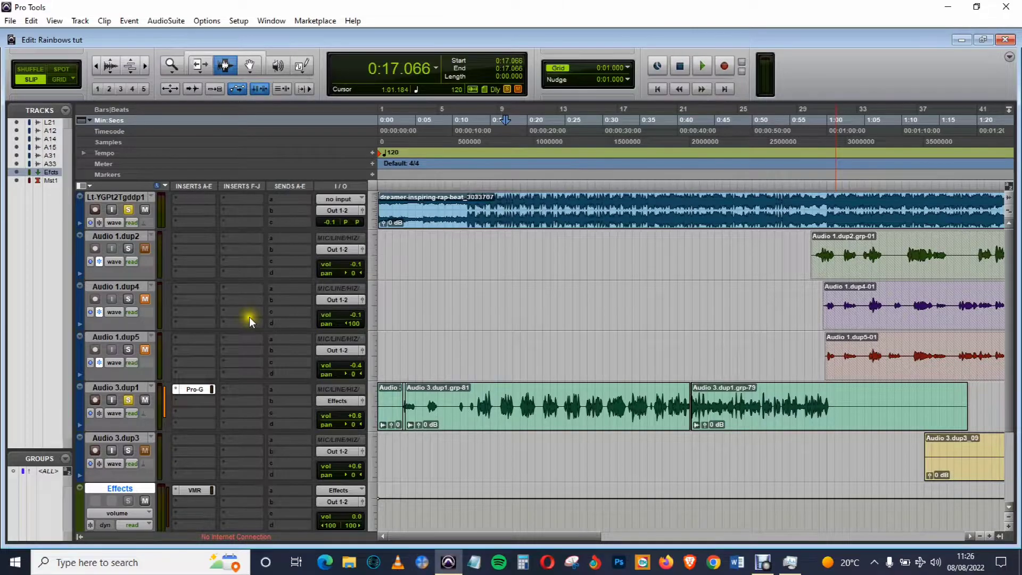
- Insert the mono Inf EQ plug-in below Pro-G on the Audio 3.dup1 track
scroll(496, 350, "down", 1)
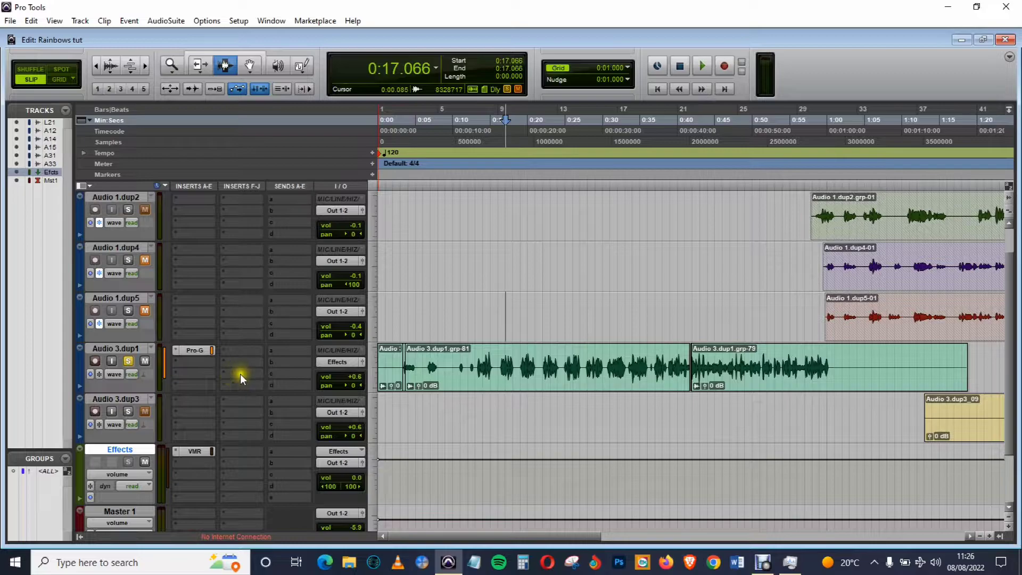
left_click(177, 361)
mouse_move(219, 380)
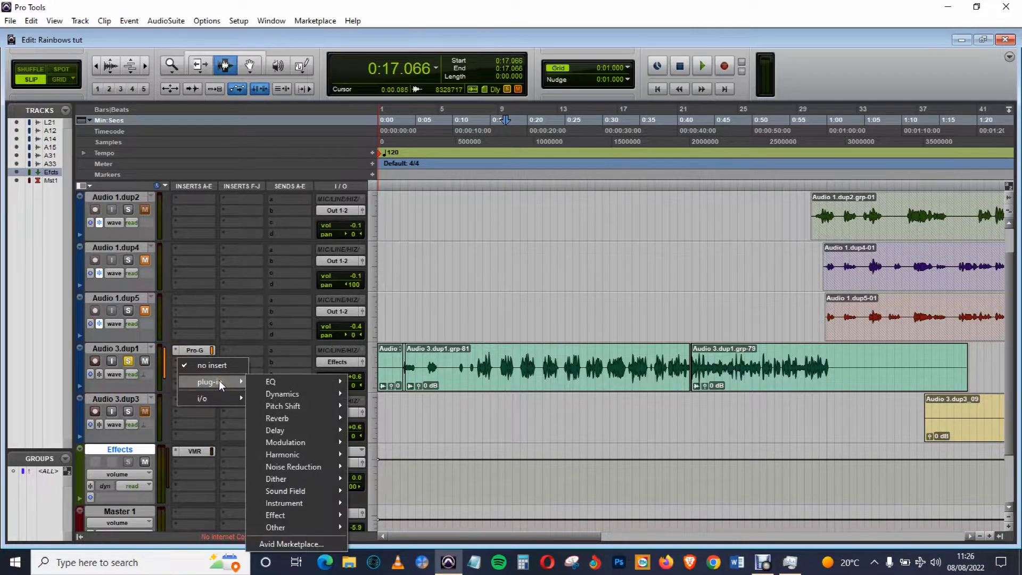
mouse_move(292, 384)
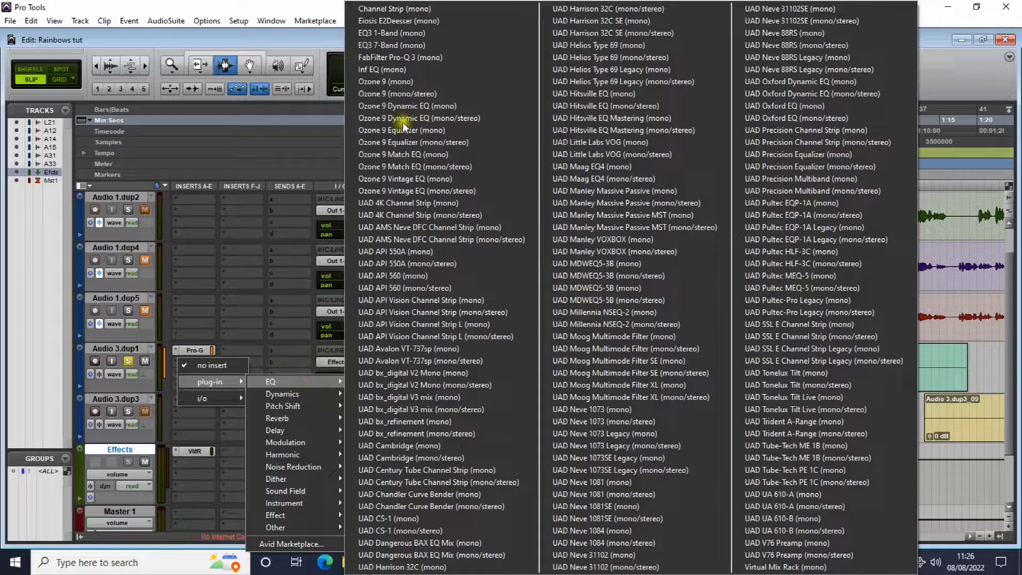
left_click(384, 69)
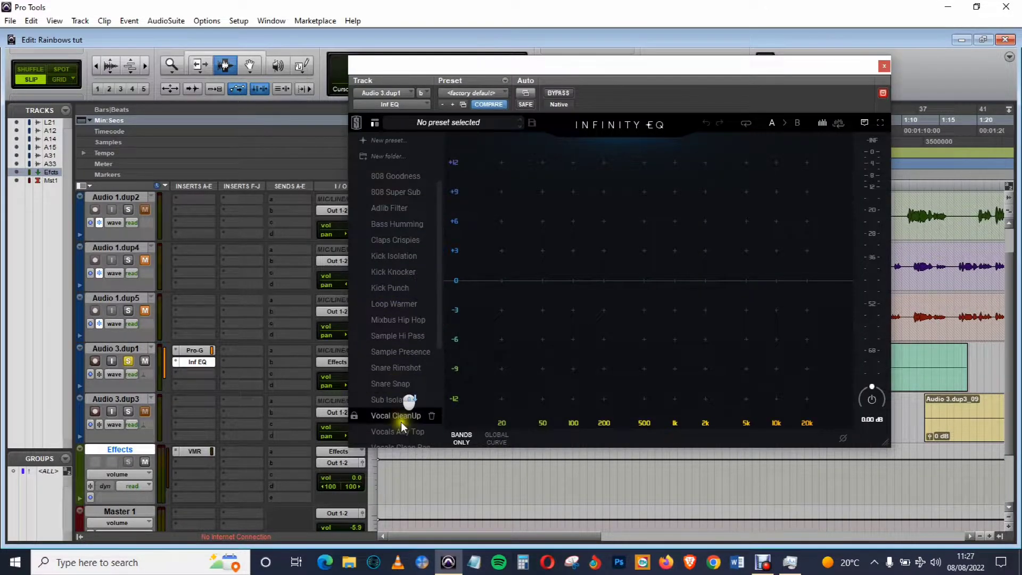
- Load the Vocal CleanUp preset from the Hip Hop folder in Infinity EQ and move its low-cut point to 40.9 Hz
scroll(407, 396, "down", 3)
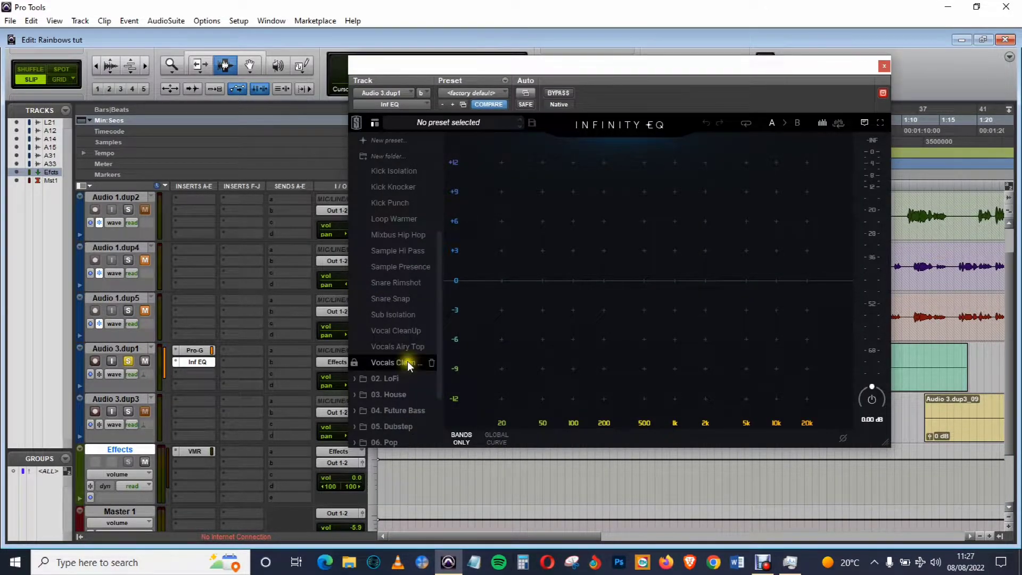
left_click(398, 331)
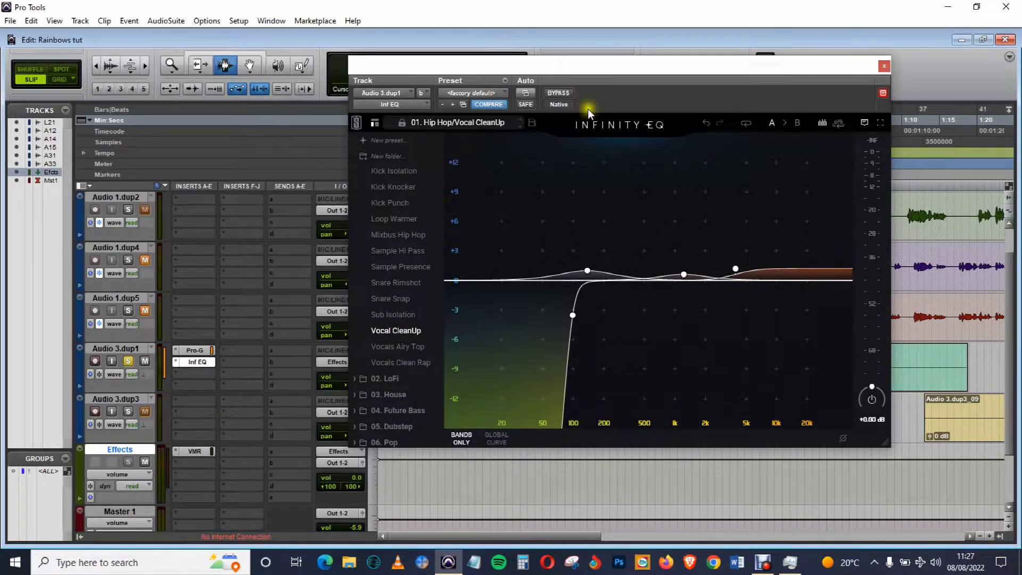
left_click_drag(572, 313, 533, 341)
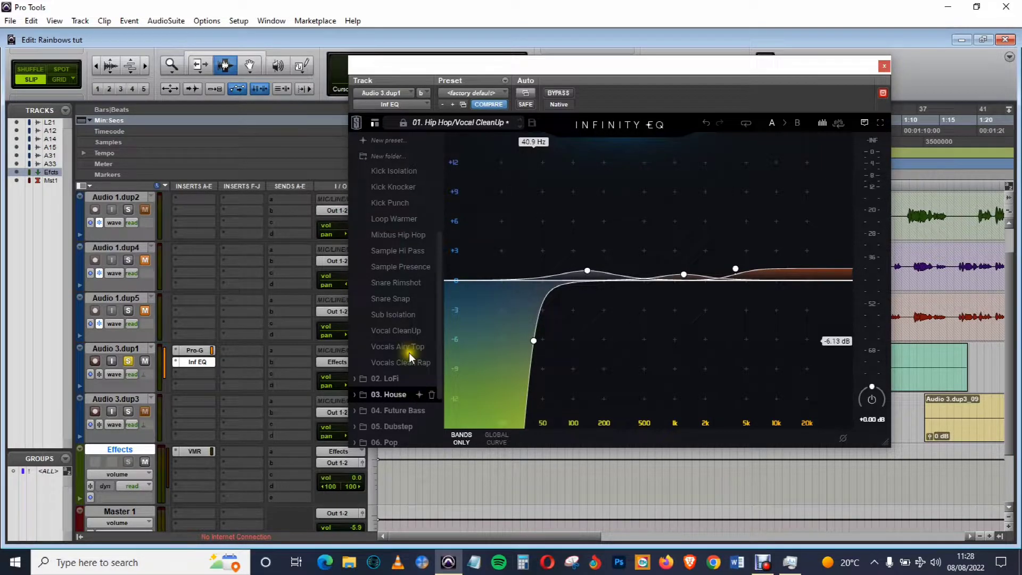
scroll(396, 212, "down", 5)
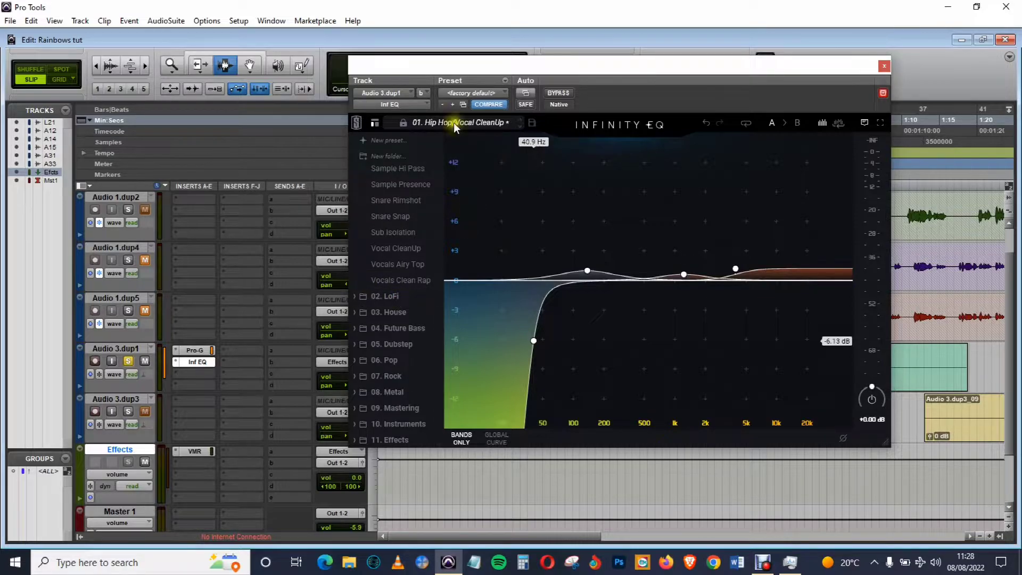
- Close the Infinity EQ window and audition the processed vocal from 0:02.560, stopping playback after the first phrases
left_click(883, 71)
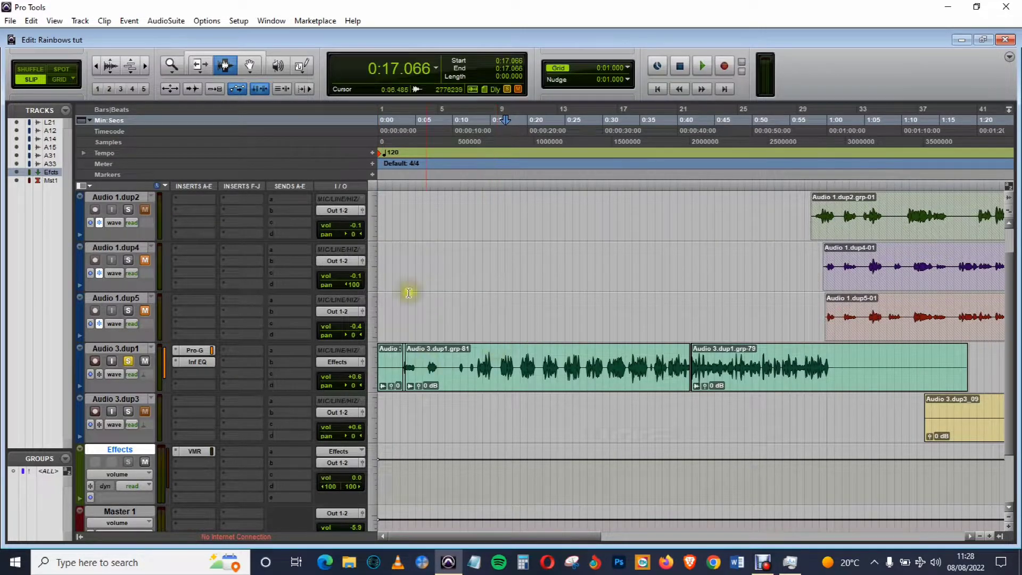
left_click(391, 141)
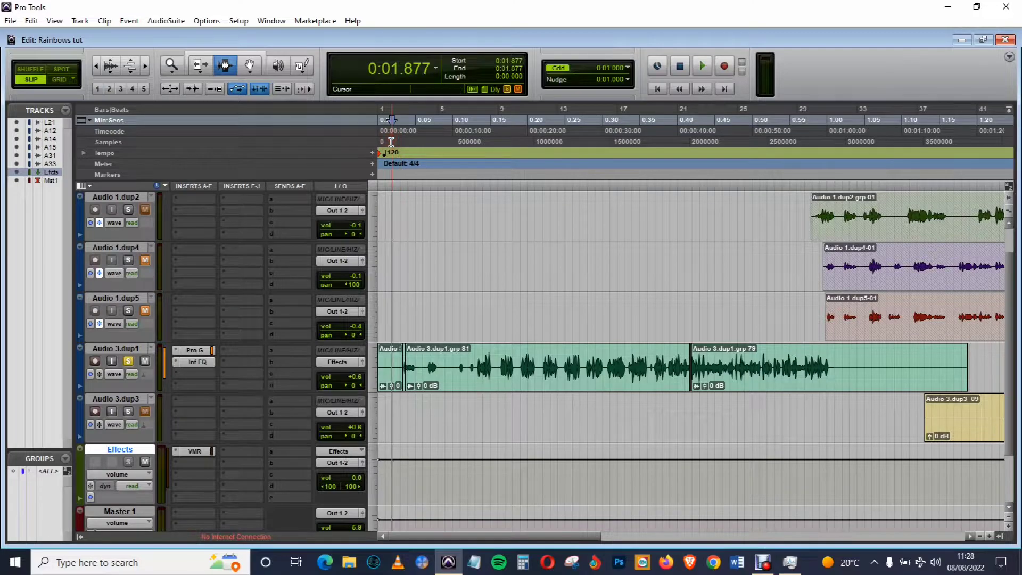
left_click(397, 142)
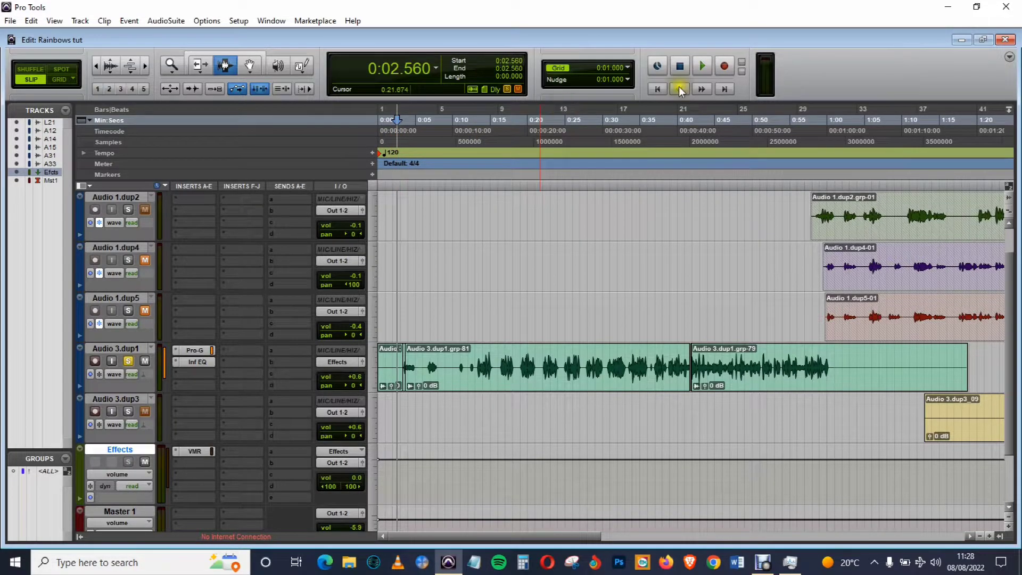
left_click(702, 68)
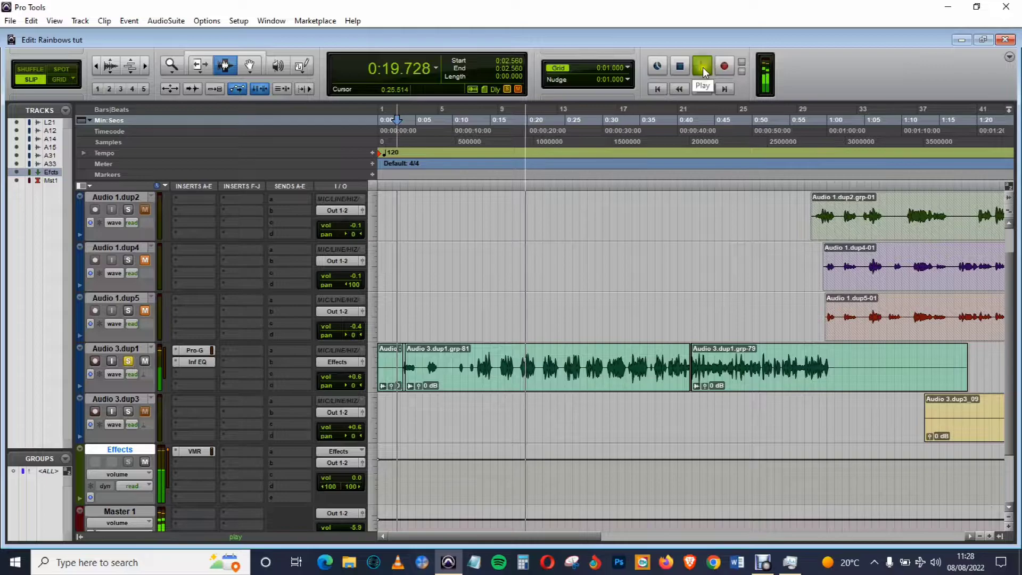
left_click(675, 73)
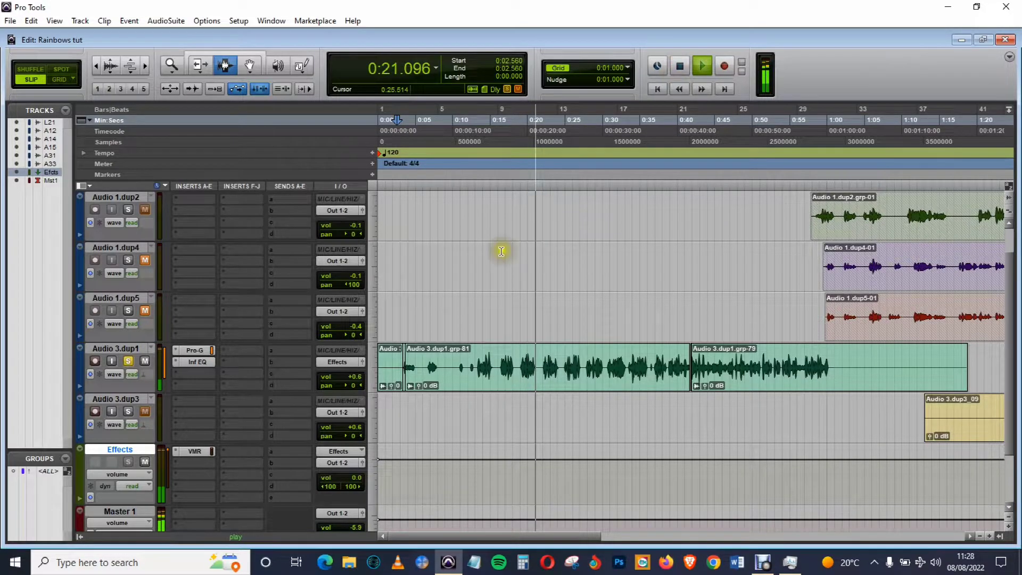
- Insert the mono Virtual Mix Rack dynamics plug-in below Inf EQ on the Audio 3.dup1 track
scroll(495, 267, "down", 2)
left_click(193, 323)
mouse_move(234, 345)
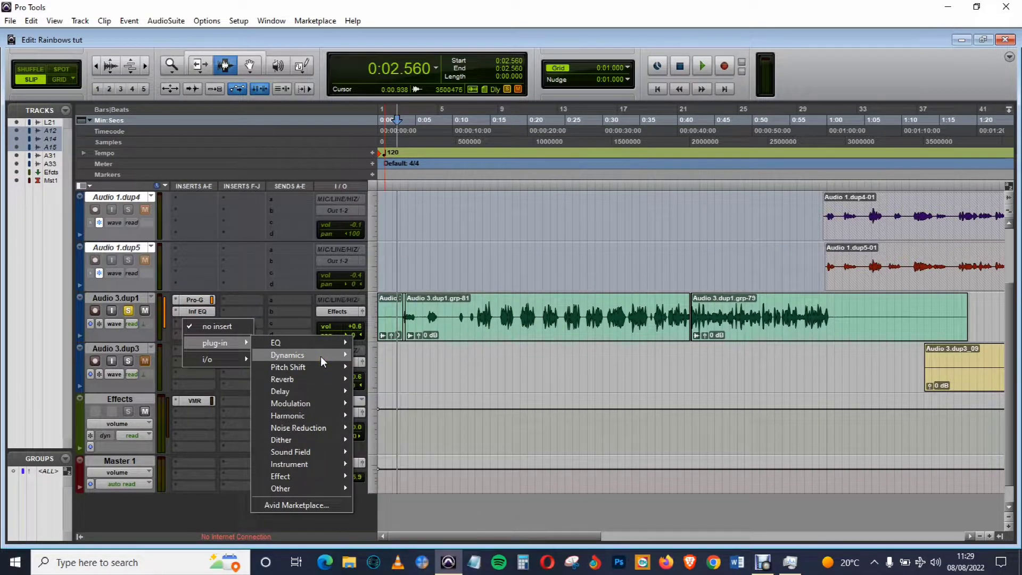
mouse_move(320, 356)
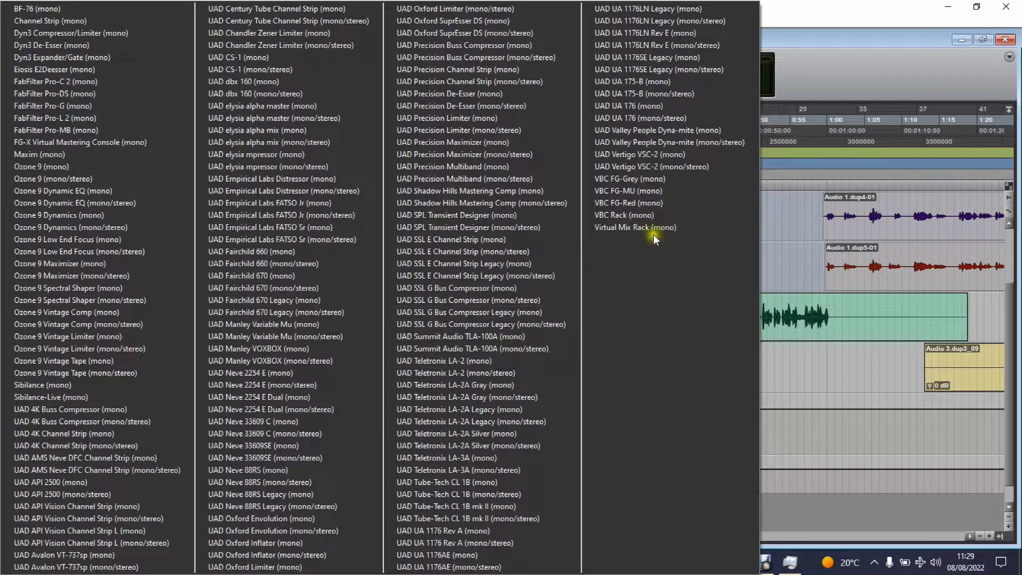
left_click(615, 226)
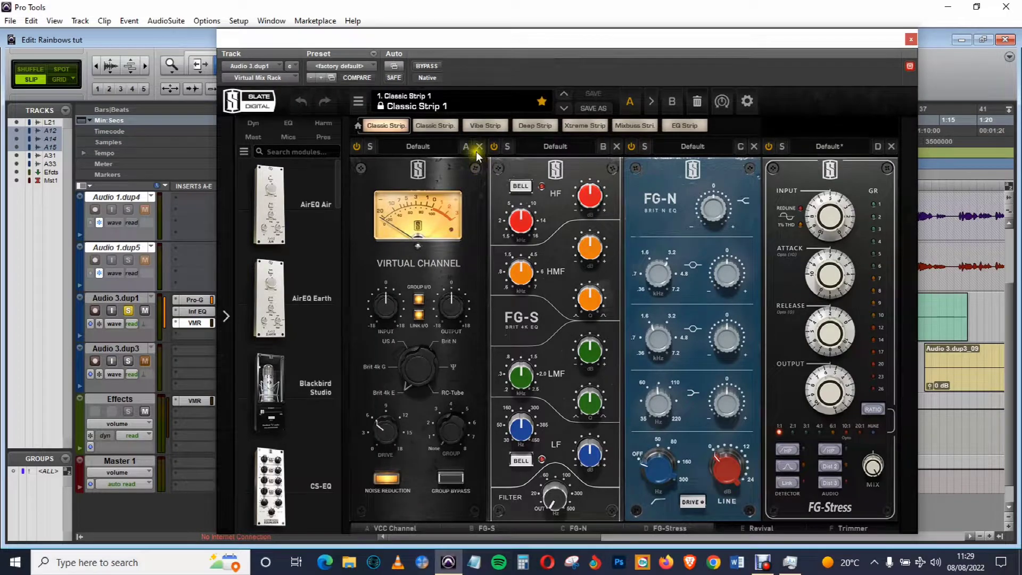
- Remove all six default Classic Strip modules, from VCC Channel through Trimmer, to empty the Virtual Mix Rack
left_click(474, 147)
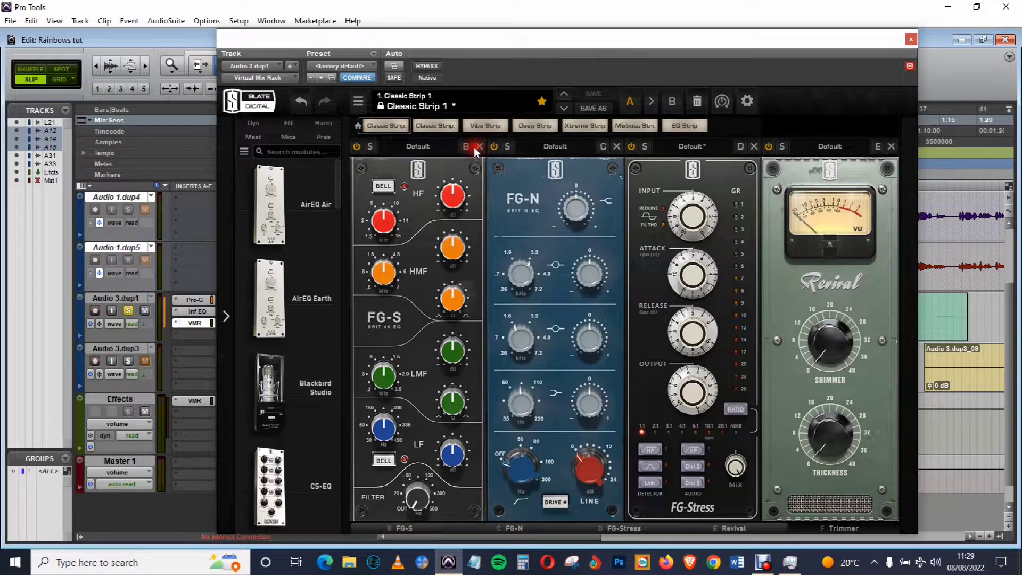
left_click(474, 147)
left_click(474, 147)
left_click(474, 147)
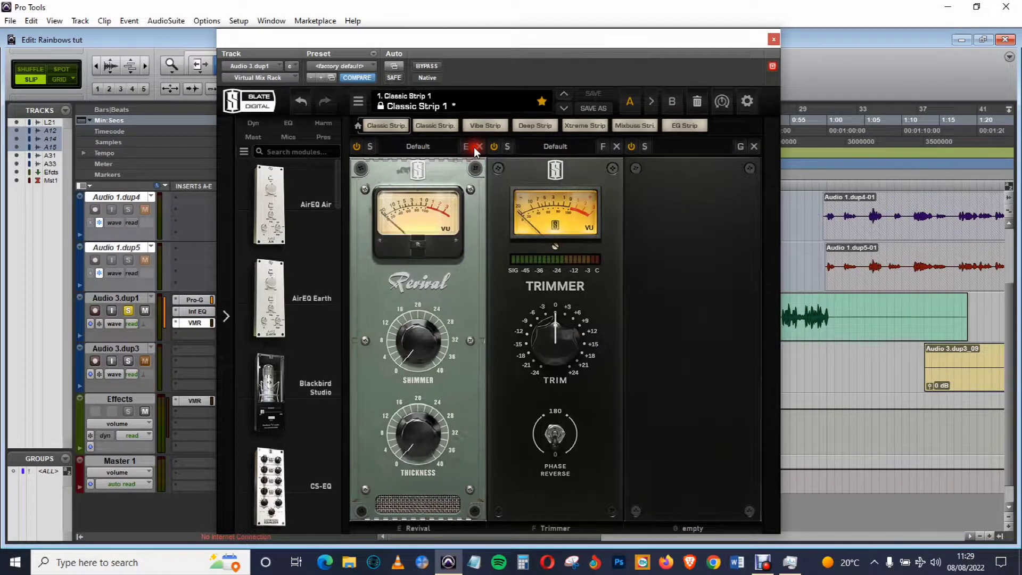
left_click(474, 147)
left_click(474, 147)
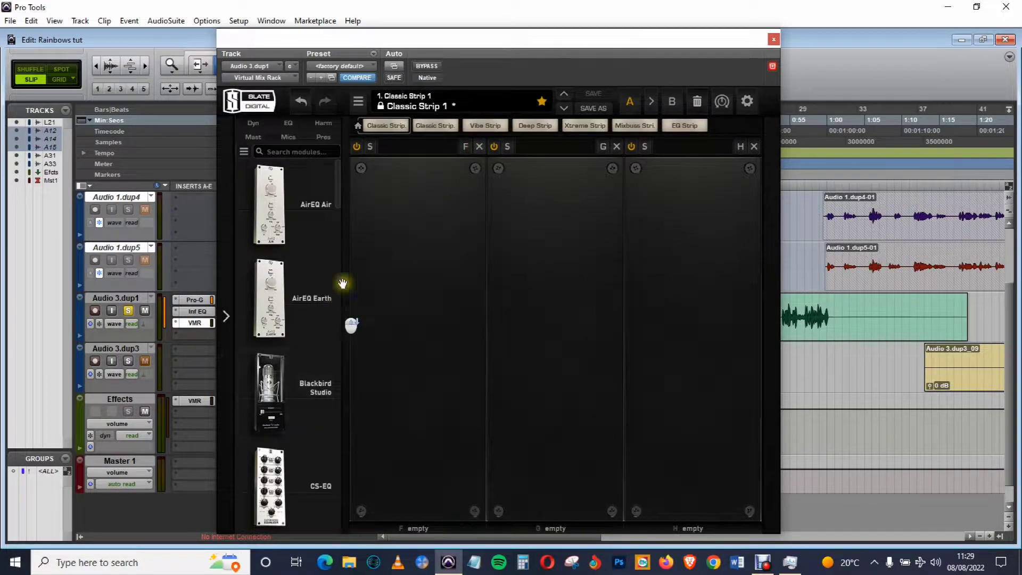
- Add the Classic Tubes module to the empty rack and browse its microphone models
scroll(313, 329, "down", 3)
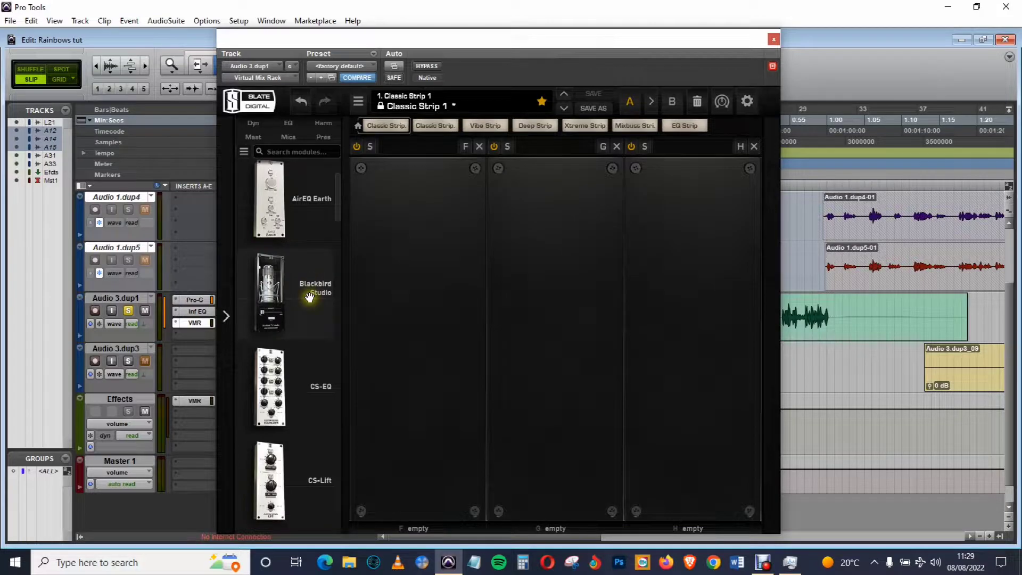
scroll(301, 458, "up", 3)
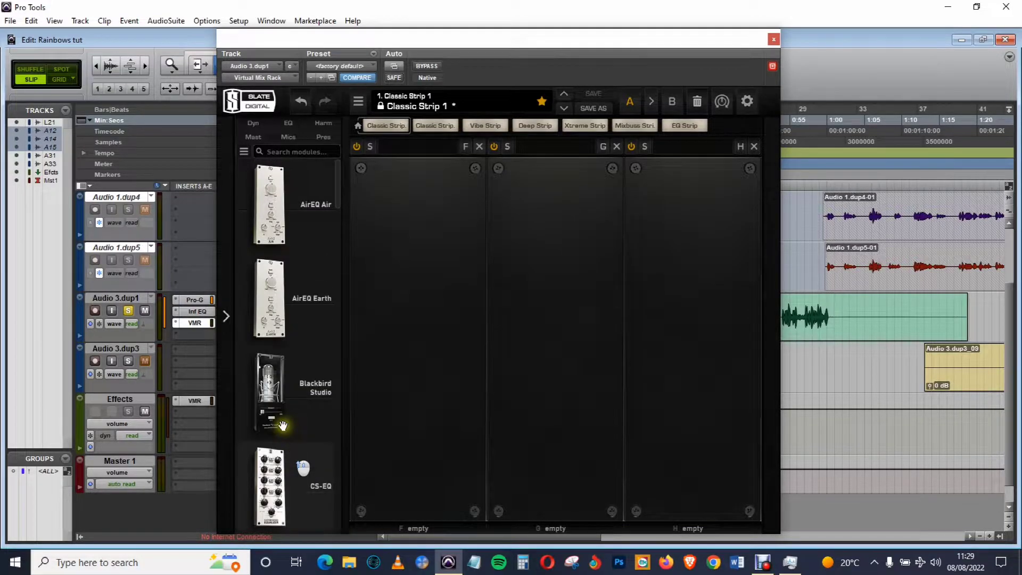
scroll(295, 319, "down", 3)
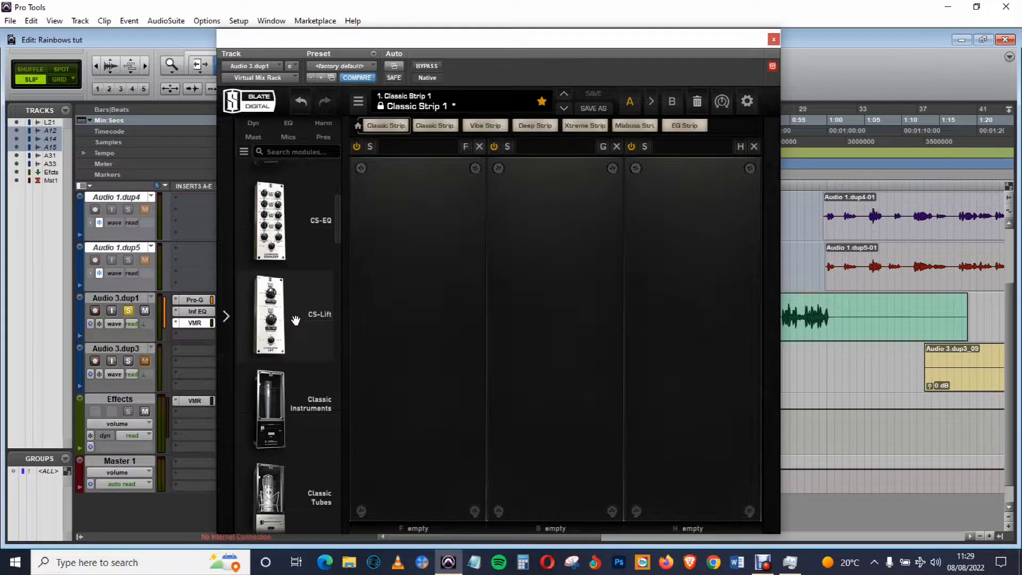
scroll(296, 354, "down", 2)
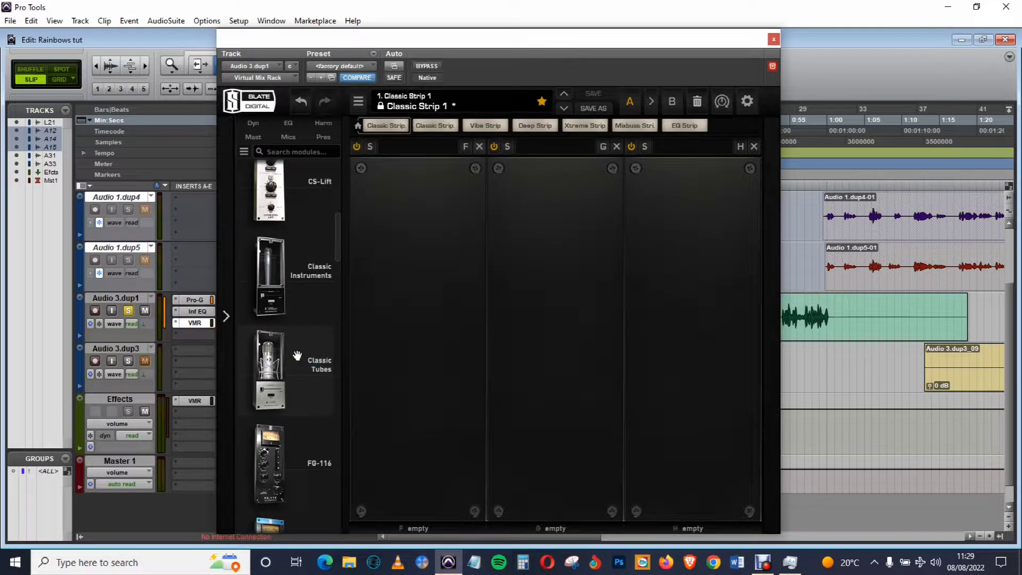
mouse_move(298, 356)
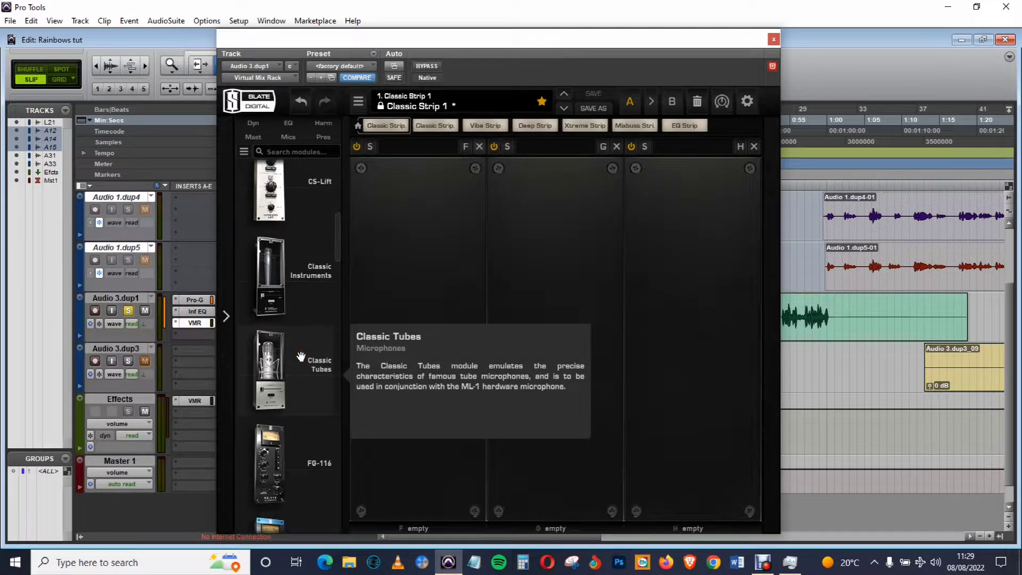
double_click(301, 357)
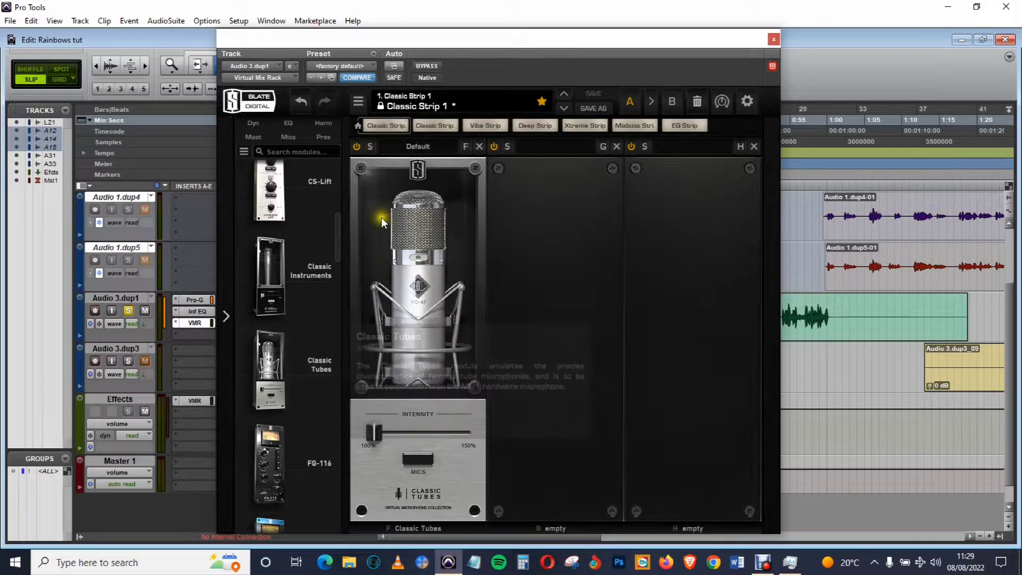
left_click(409, 455)
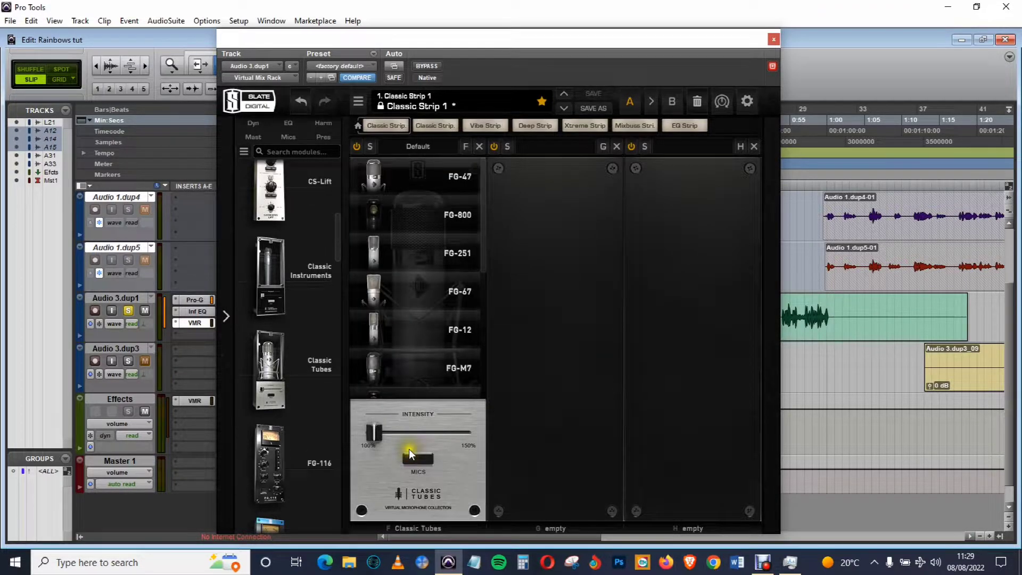
scroll(415, 215, "down", 1)
scroll(415, 216, "down", 3)
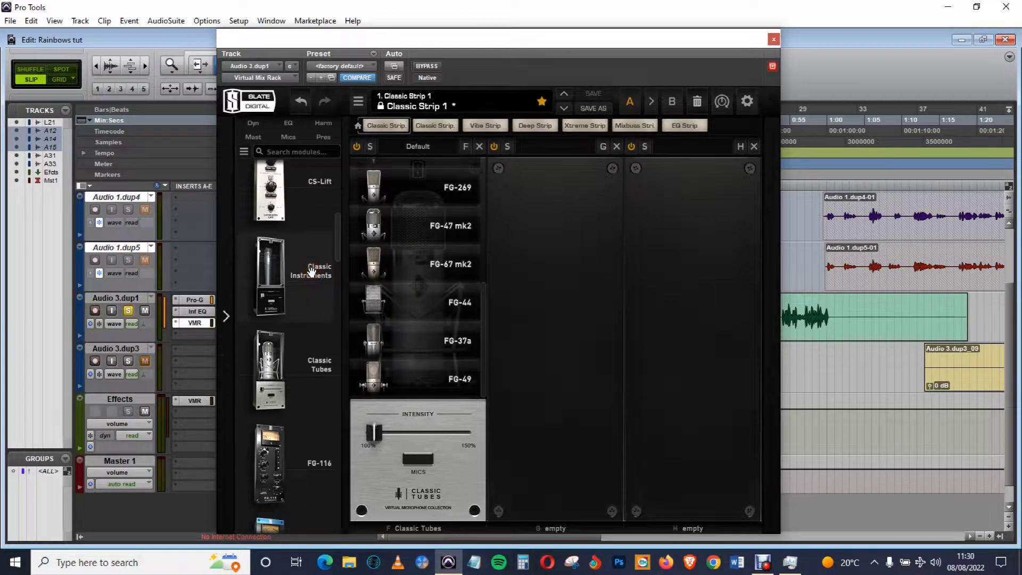
- Replace the Classic Tubes module with Classic Instruments and choose its S-7 microphone model
left_click_drag(461, 295, 493, 267)
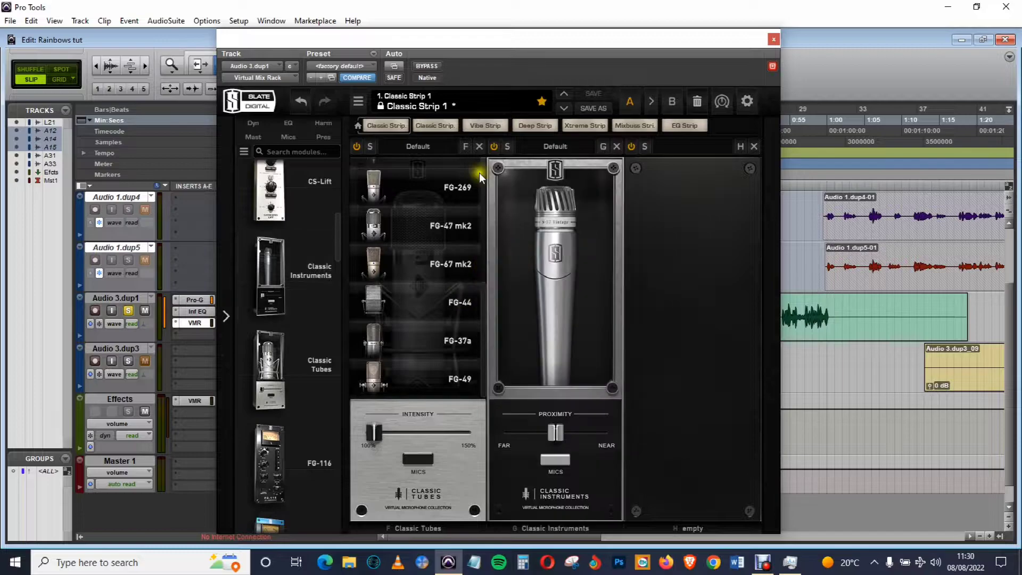
left_click(480, 146)
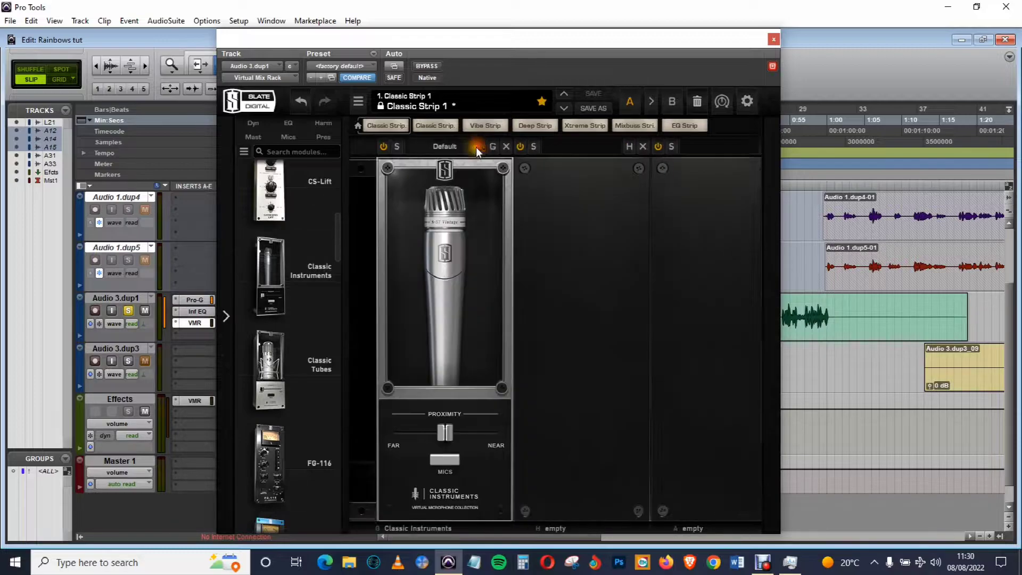
left_click(413, 455)
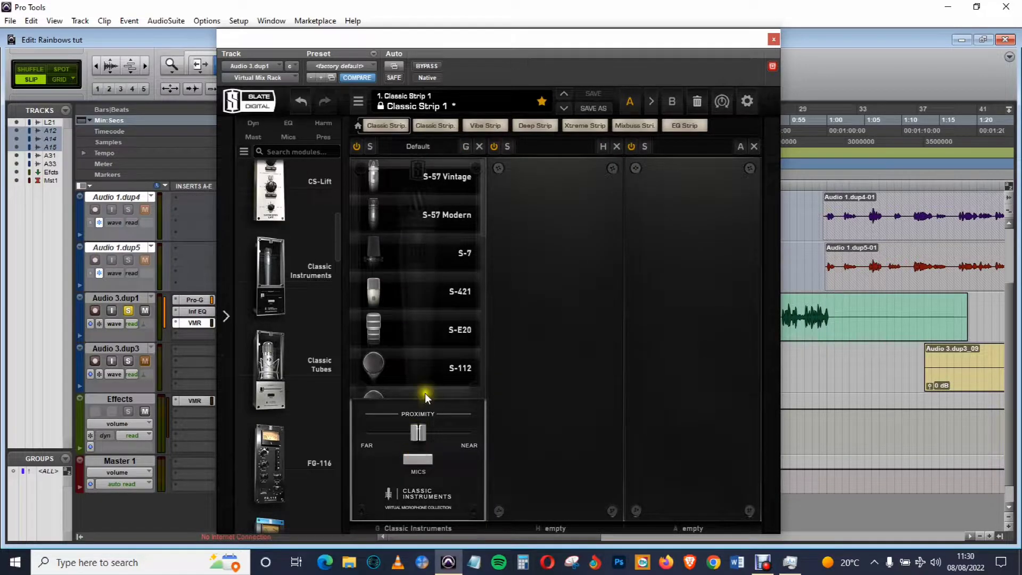
left_click(400, 253)
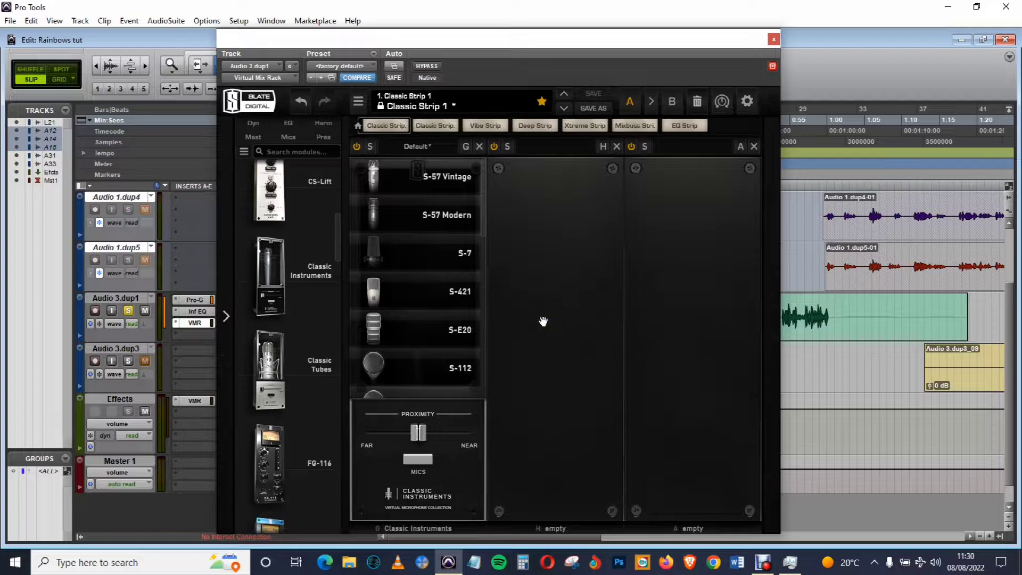
left_click(424, 458)
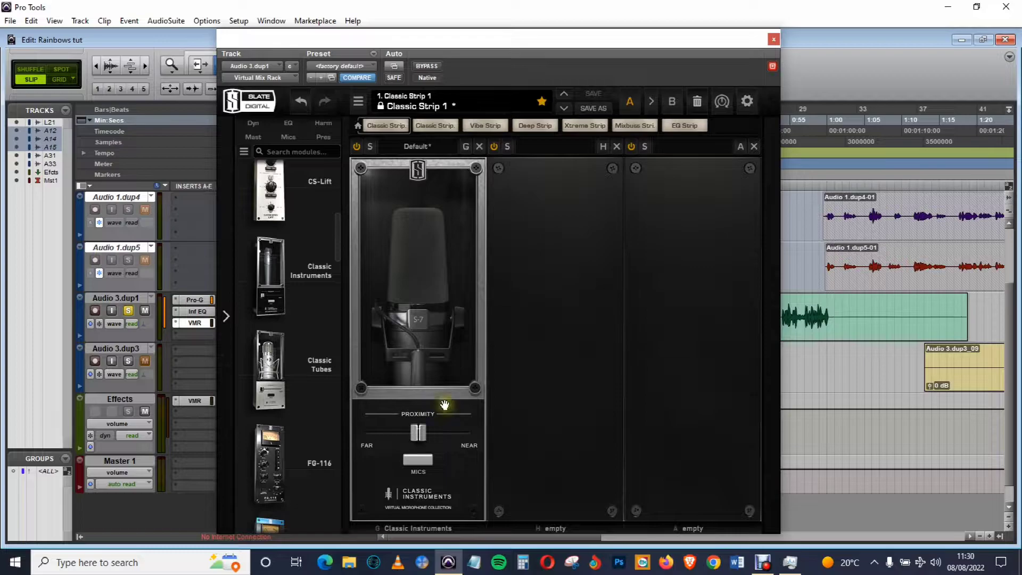
- Add the CS-EQ module to the rack after the Classic Instruments module
left_click_drag(590, 33, 683, 43)
scroll(408, 224, "up", 2)
scroll(408, 223, "up", 3)
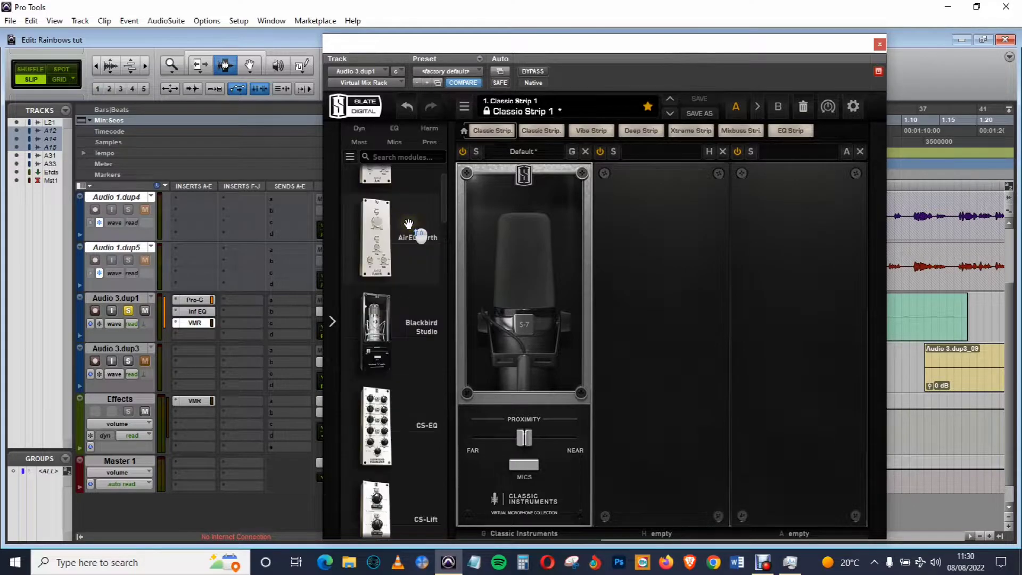
scroll(410, 224, "down", 6)
scroll(413, 224, "down", 3)
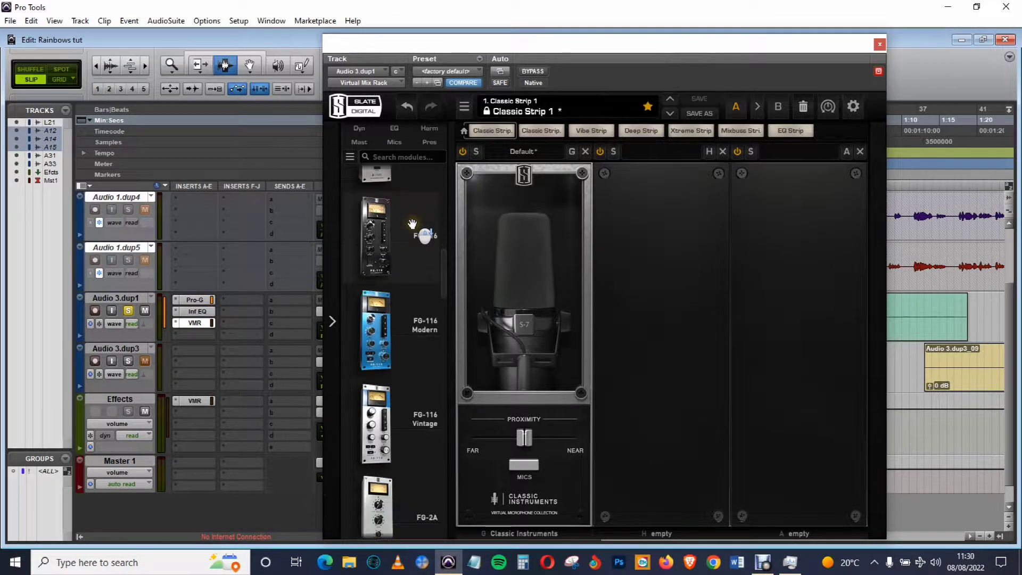
scroll(415, 226, "down", 5)
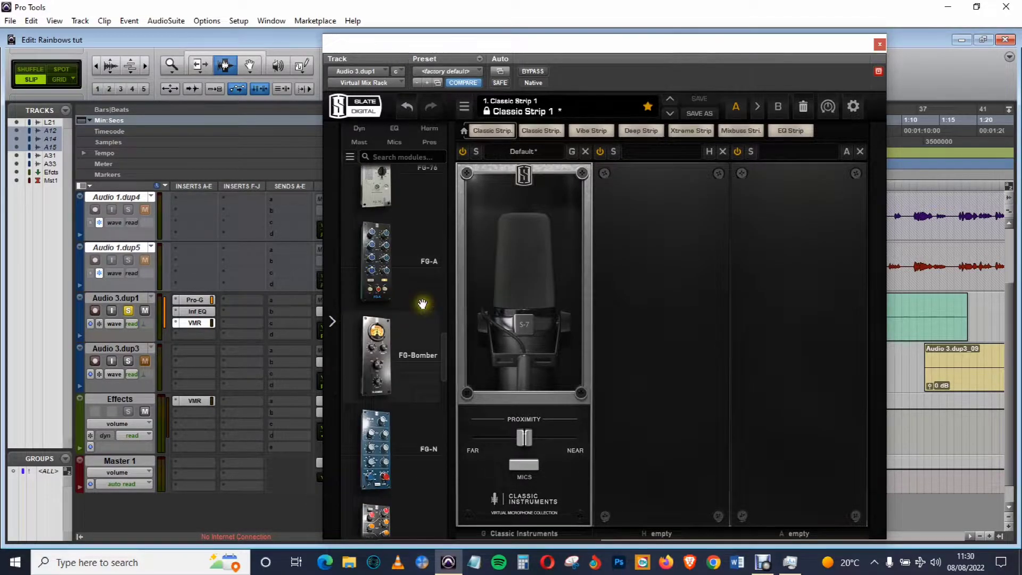
scroll(416, 277, "down", 4)
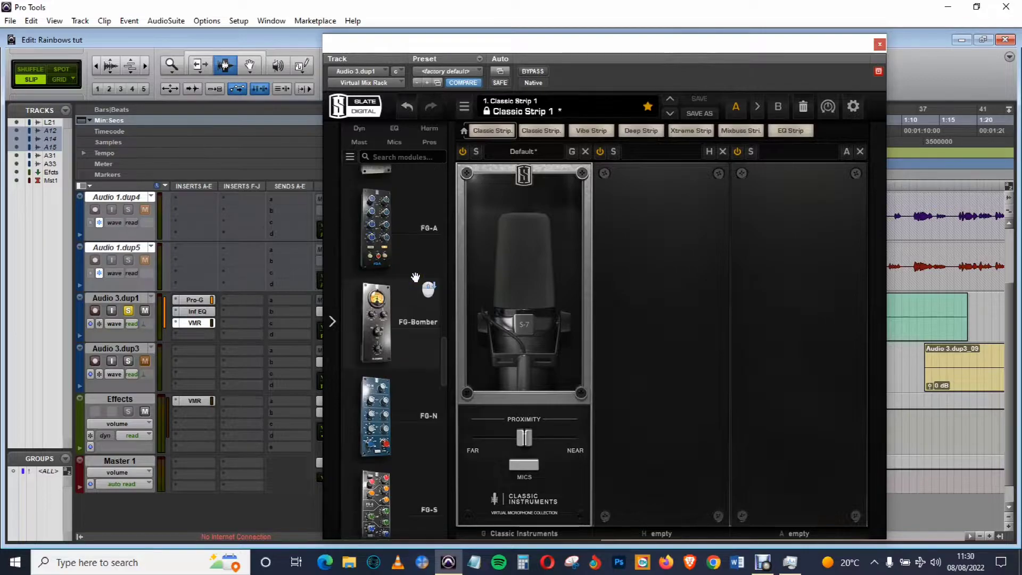
scroll(415, 279, "down", 3)
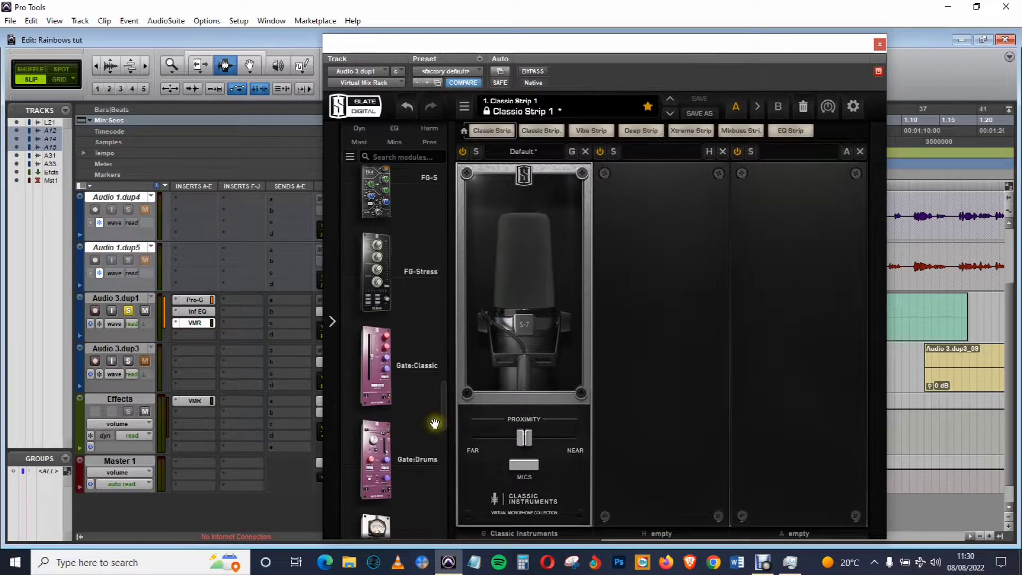
left_click_drag(444, 402, 411, 230)
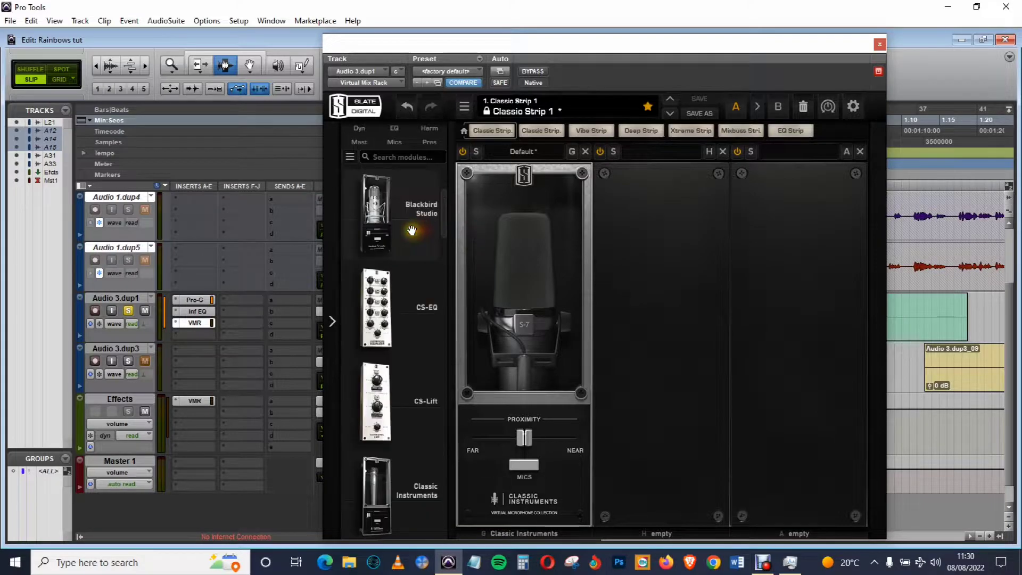
left_click(409, 330)
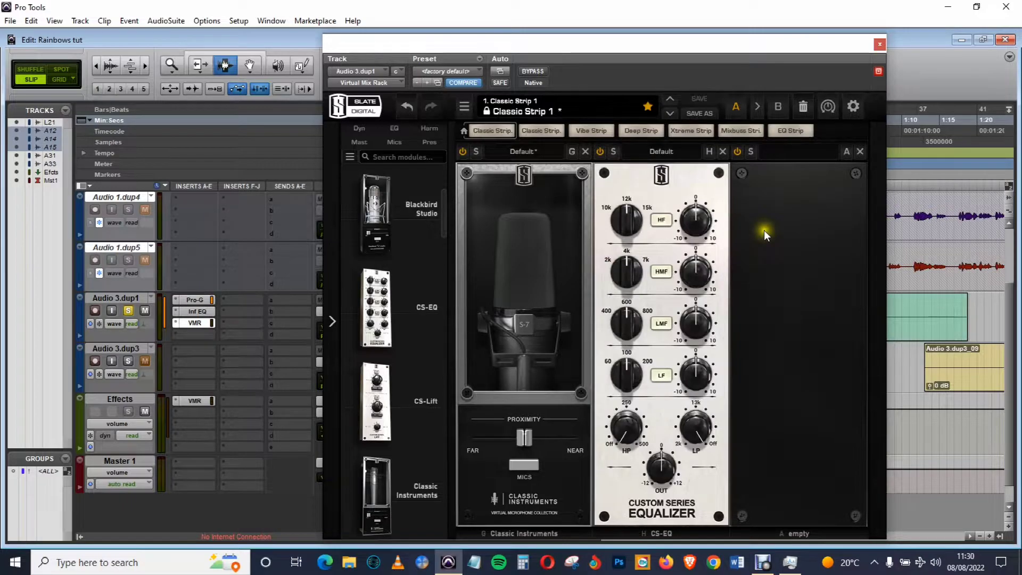
- Insert the FG-401 compressor module between Classic Instruments and CS-EQ in the rack
left_click_drag(701, 42, 753, 38)
scroll(468, 288, "down", 2)
scroll(468, 288, "down", 3)
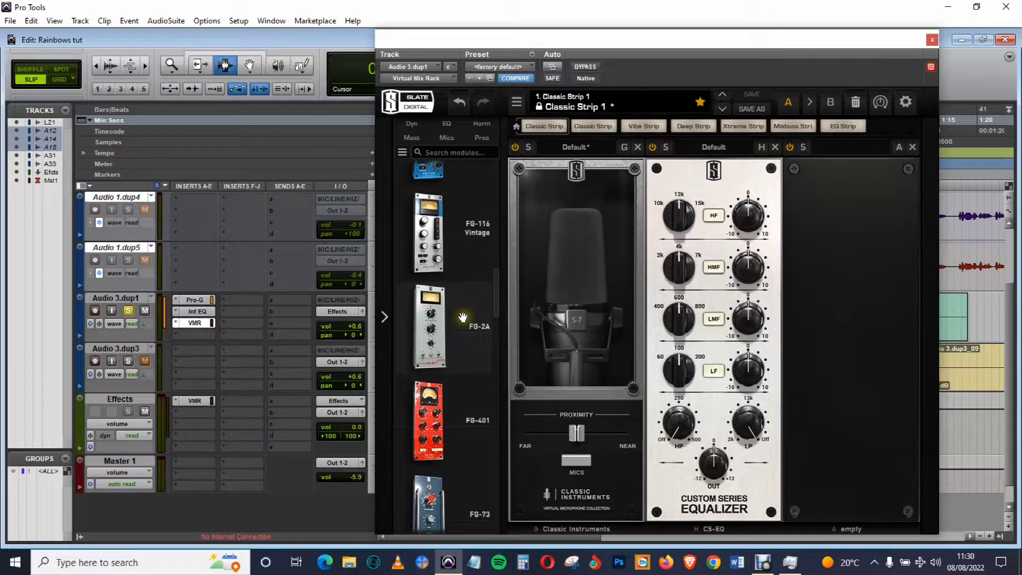
scroll(465, 322, "down", 2)
scroll(463, 323, "down", 3)
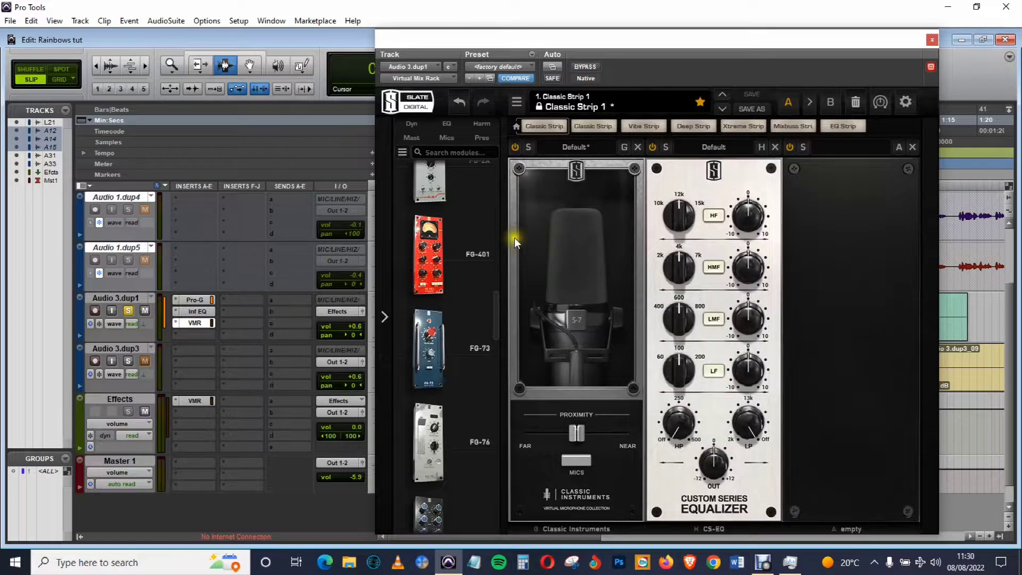
left_click_drag(461, 236, 788, 266)
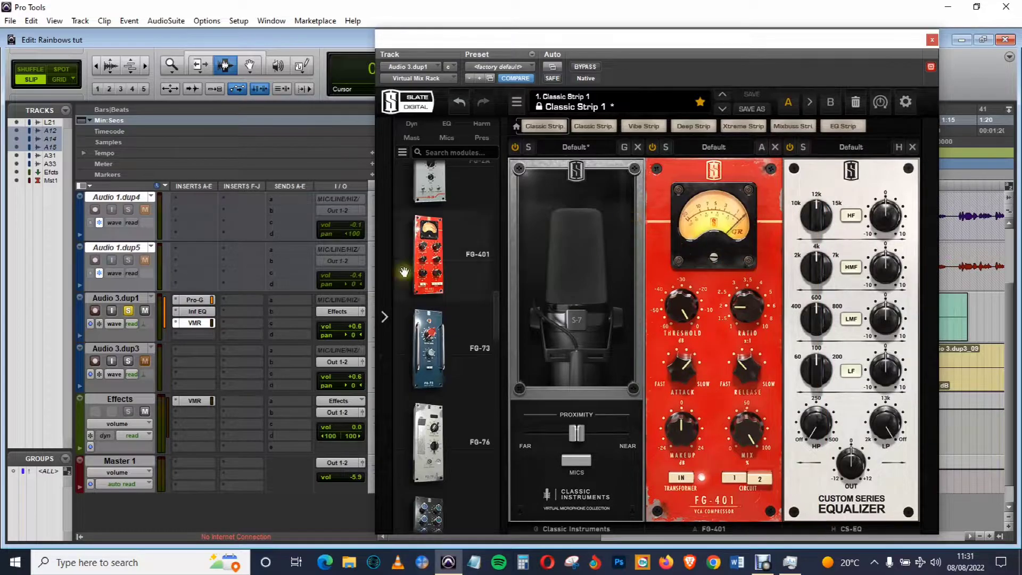
- Add the VCC Channel module and move it to the front of the rack, ahead of Classic Instruments
scroll(493, 352, "down", 3)
left_click_drag(494, 353, 496, 522)
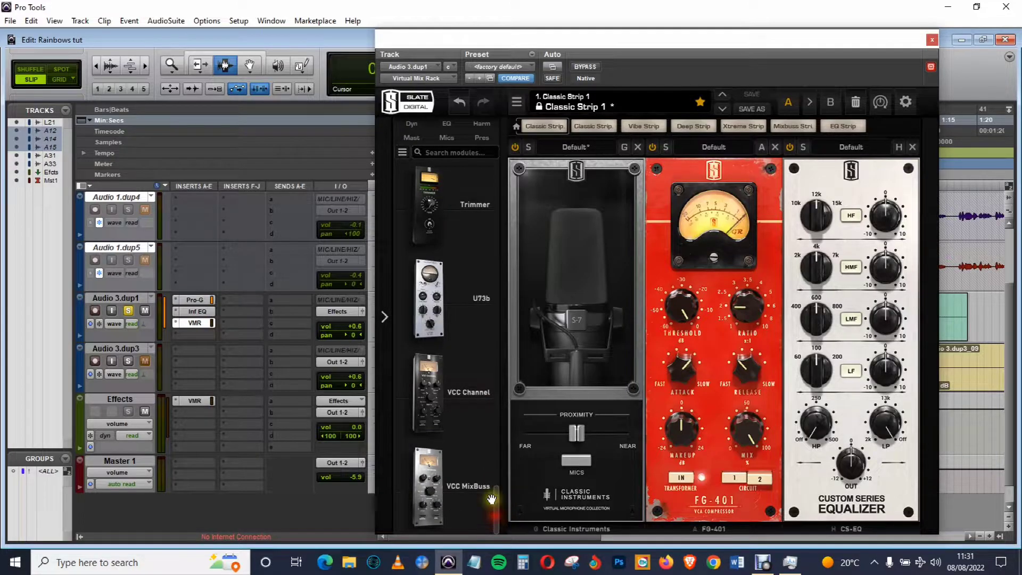
double_click(445, 369)
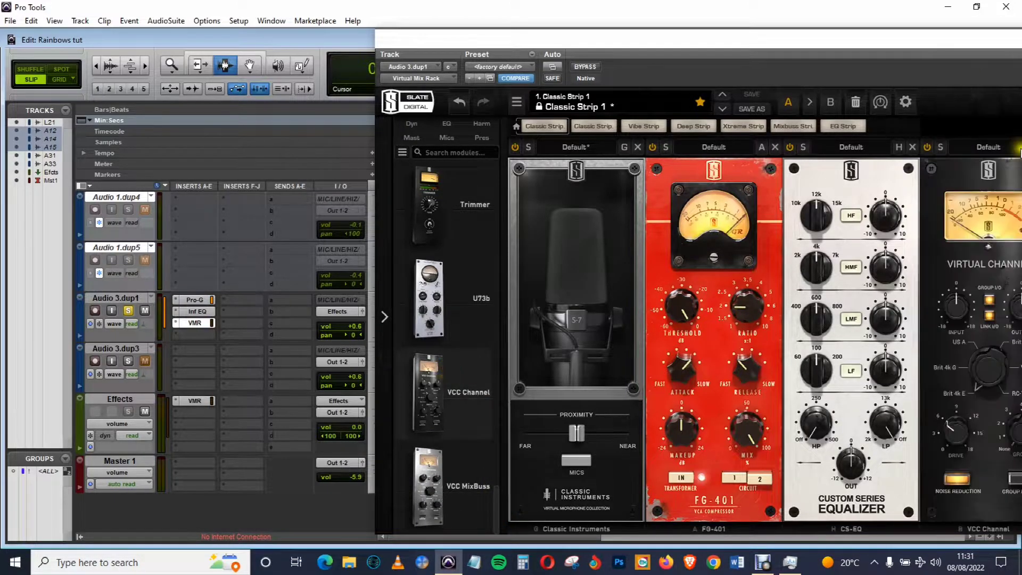
left_click_drag(953, 171, 540, 193)
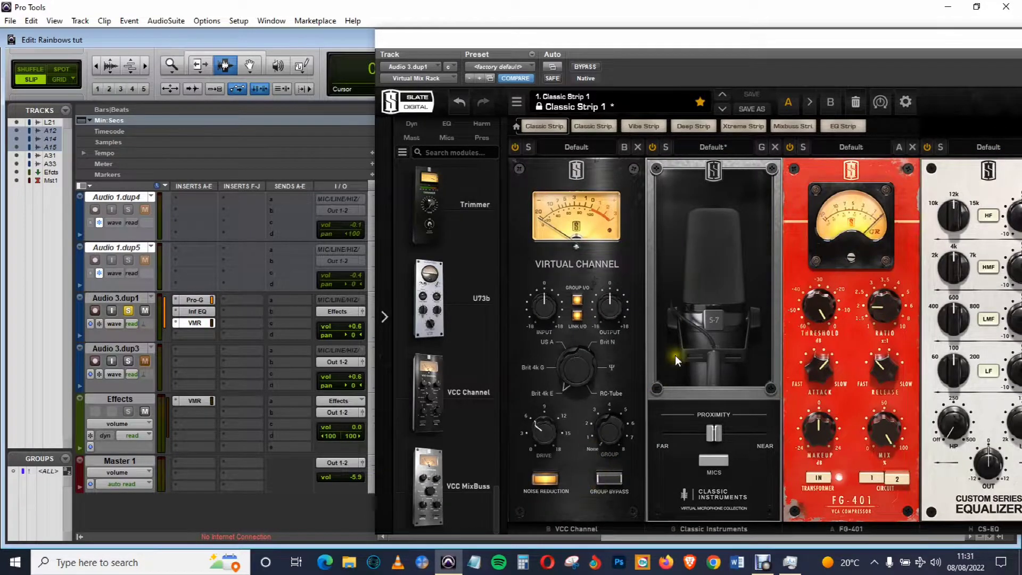
- Set the VCC Channel to the Ψ console model, with linked input at -11.2 dB and output at +11.2 dB
left_click_drag(573, 359, 585, 285)
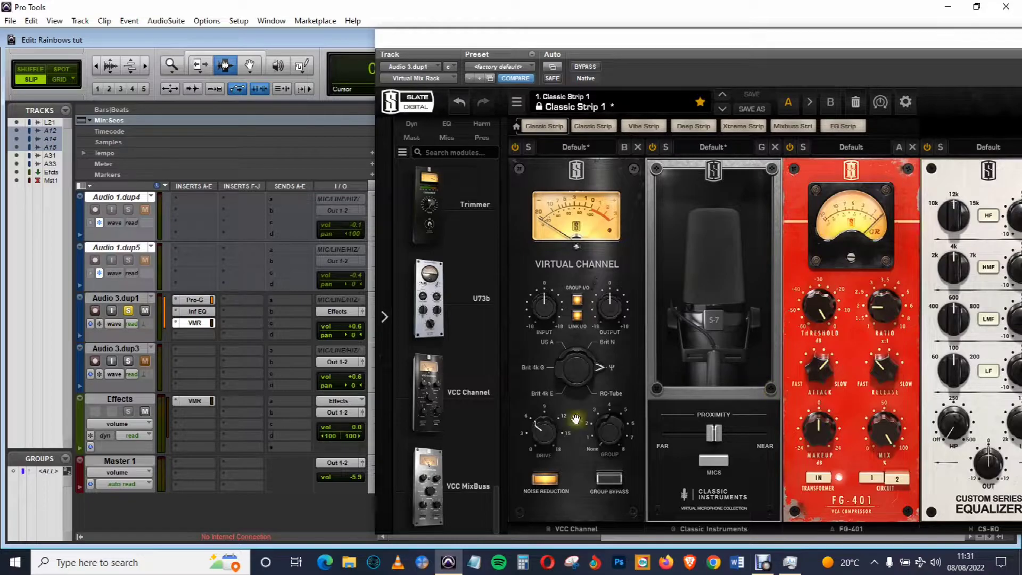
mouse_move(611, 319)
left_mouse_down()
mouse_move(619, 278)
mouse_move(608, 319)
left_mouse_up()
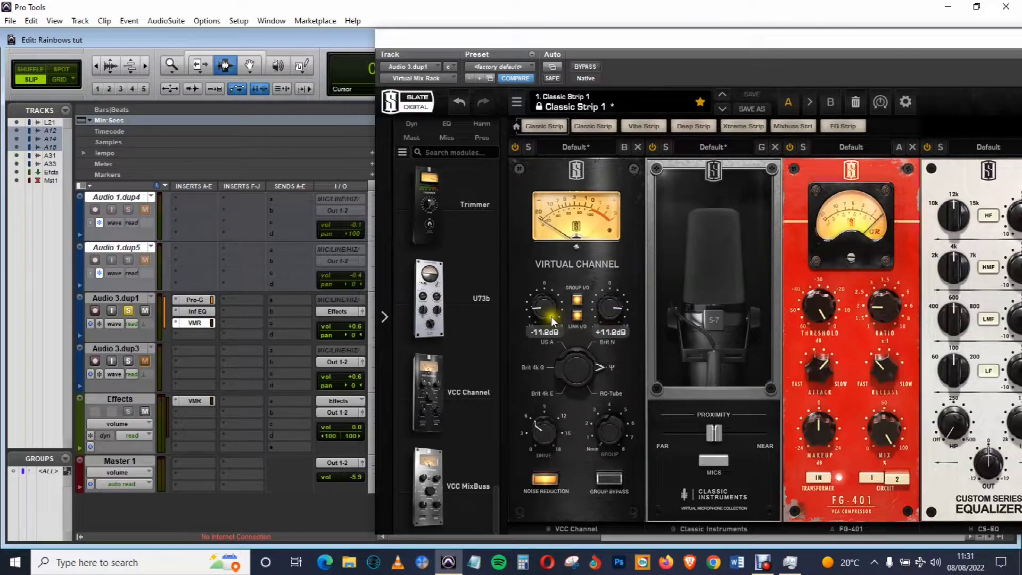
- On the FG-401, lower the threshold, raise the ratio, set the attack to 3 and slow the release
left_click_drag(776, 42, 576, 39)
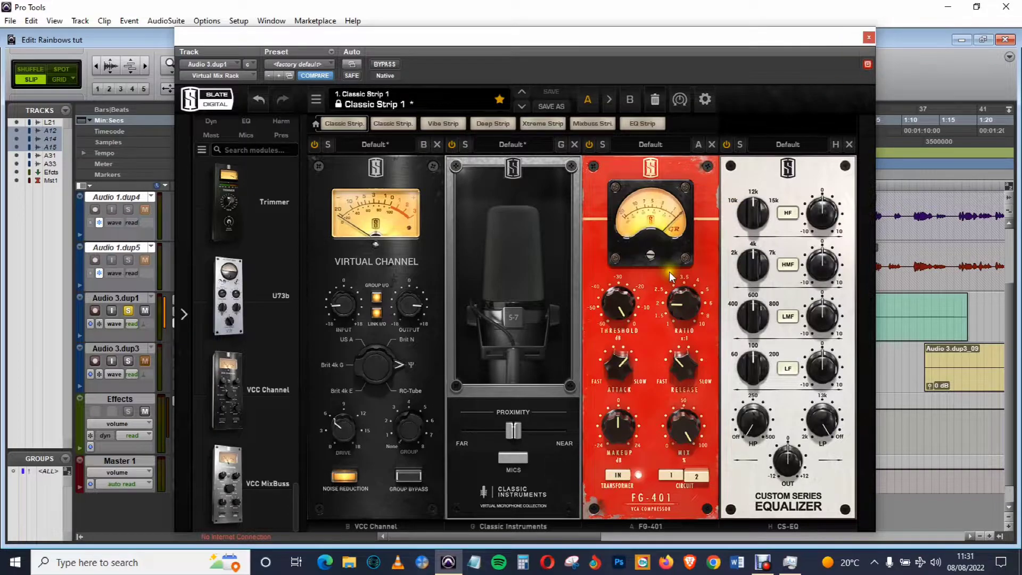
left_click_drag(624, 309, 687, 245)
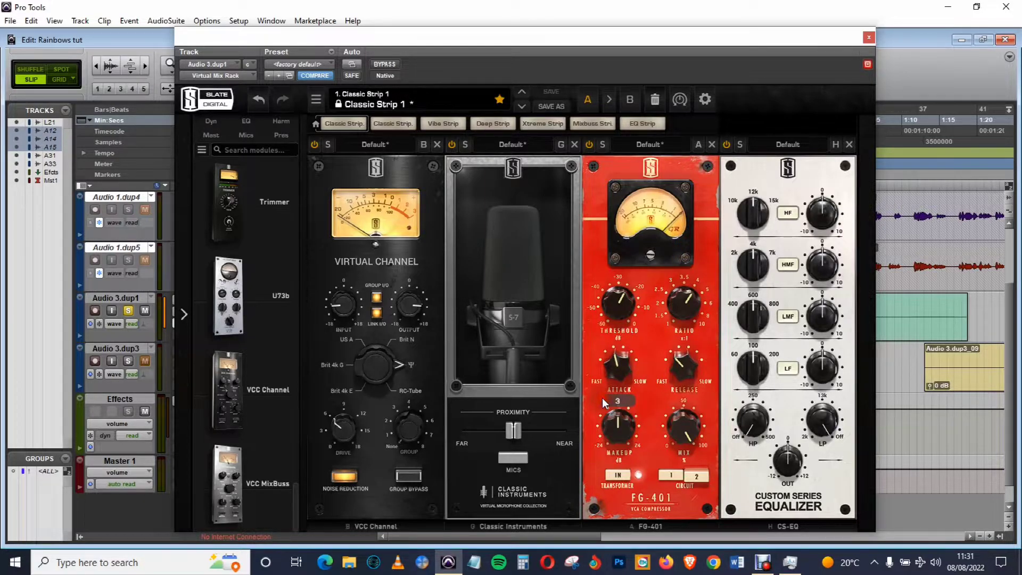
left_click_drag(683, 369, 708, 360)
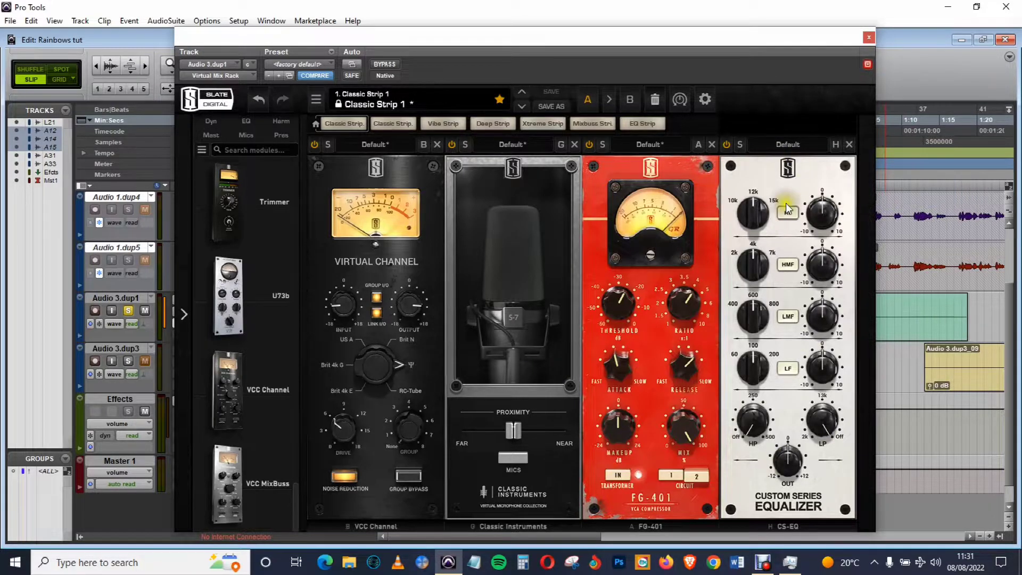
- Close the Virtual Mix Rack window and play back the Audio 3.dup1 vocal to audition the chain
left_click(869, 37)
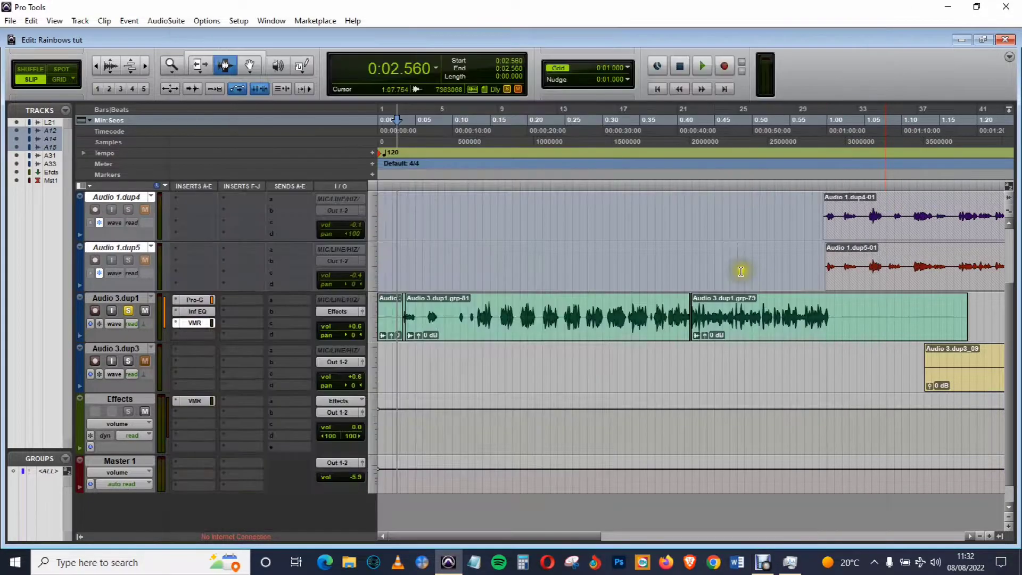
left_click(704, 66)
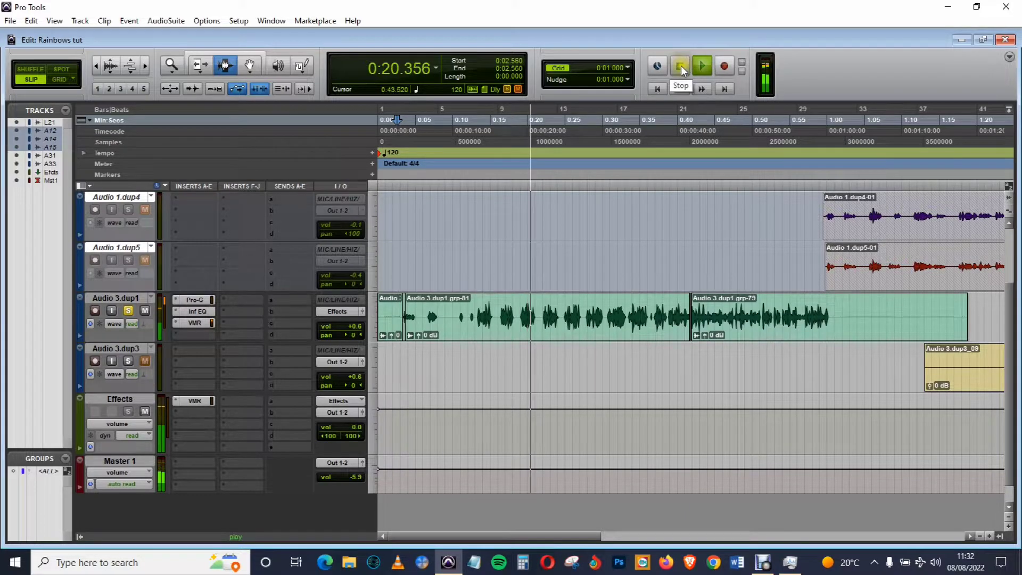
key("space")
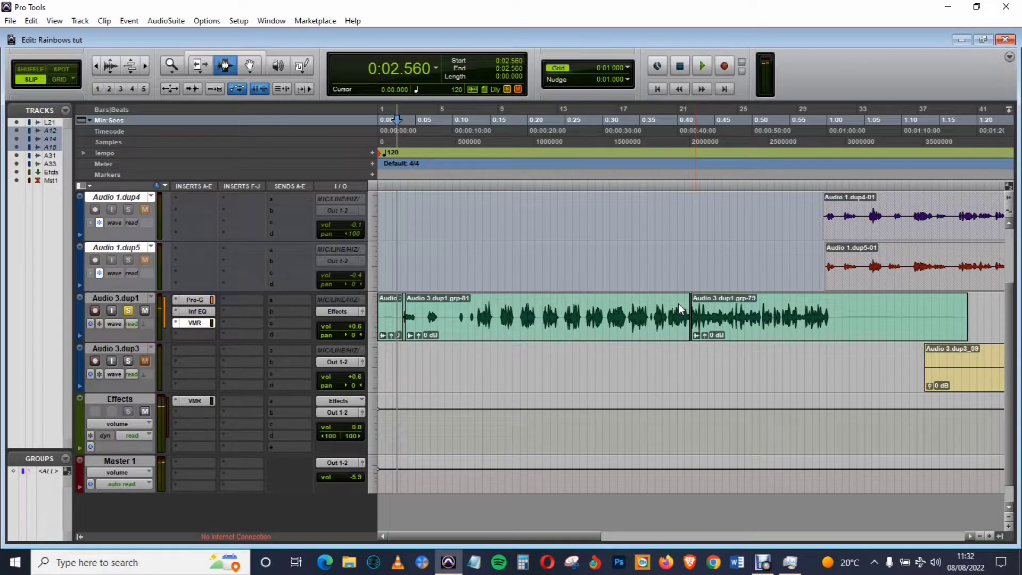
- Reopen Audio 3.dup1's Virtual Mix Rack and, during playback, boost the CS-EQ's HF gain to 7.44 and HMF gain to 3.33
left_click(189, 325)
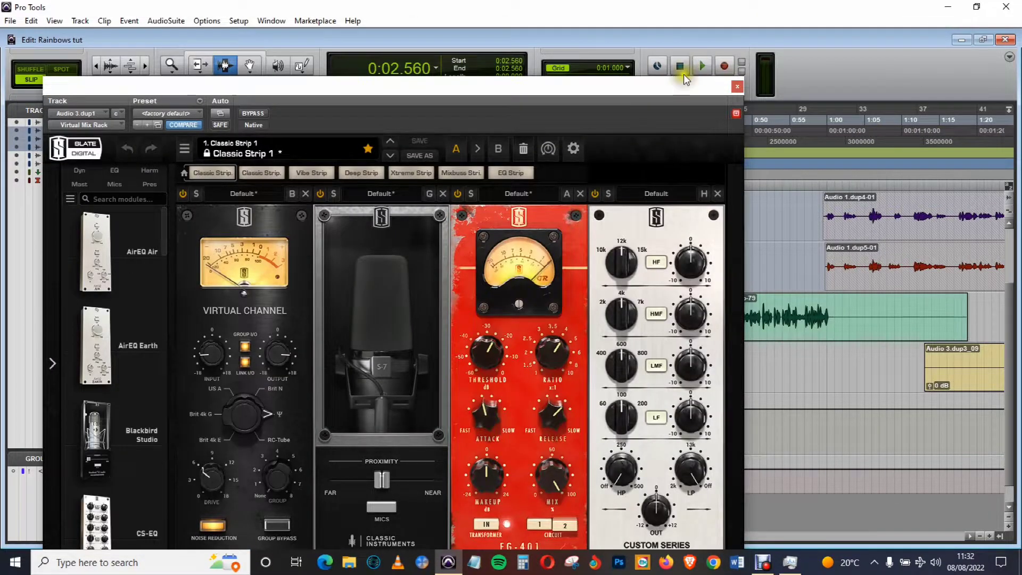
left_click_drag(669, 85, 617, 52)
left_click(699, 68)
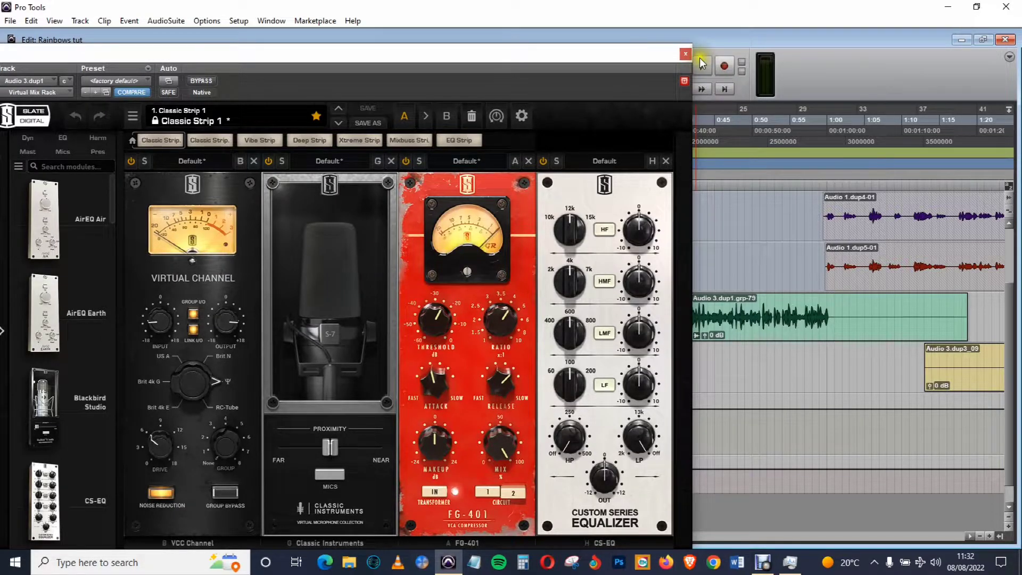
mouse_move(641, 227)
left_mouse_down()
mouse_move(650, 199)
mouse_move(644, 233)
left_mouse_up()
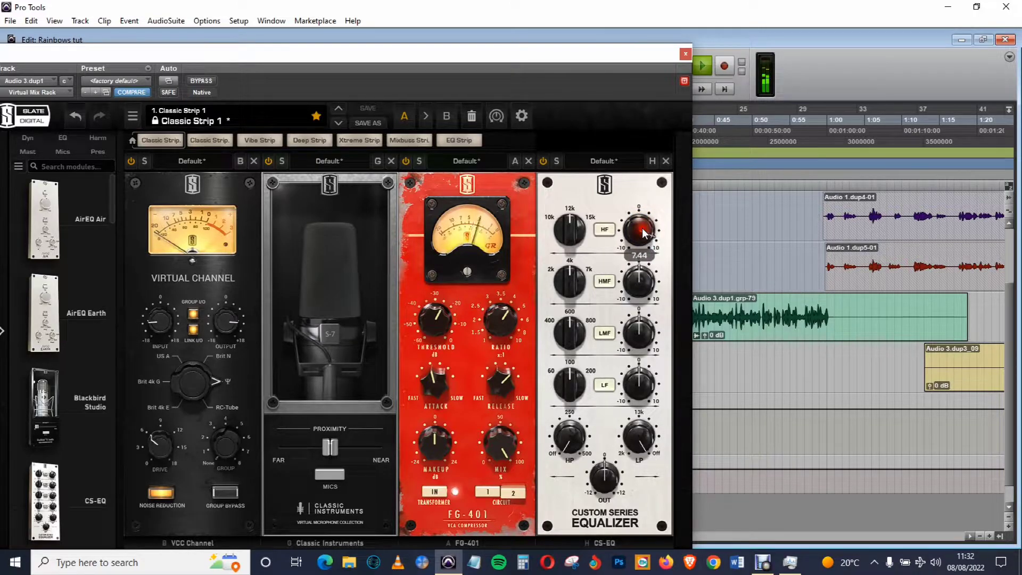
left_click_drag(644, 284, 646, 246)
scroll(641, 286, "down", 9)
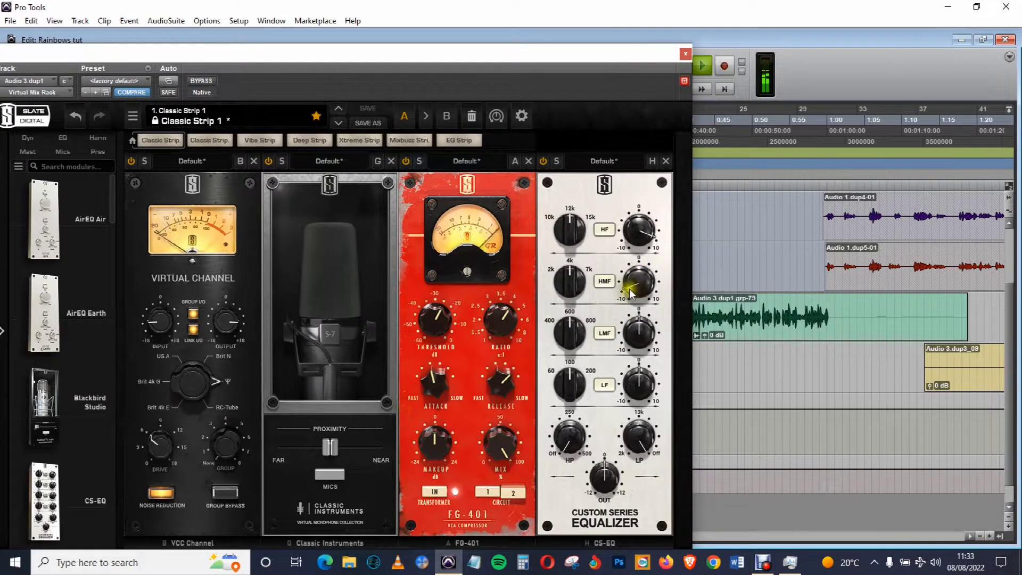
left_click_drag(632, 291, 648, 201)
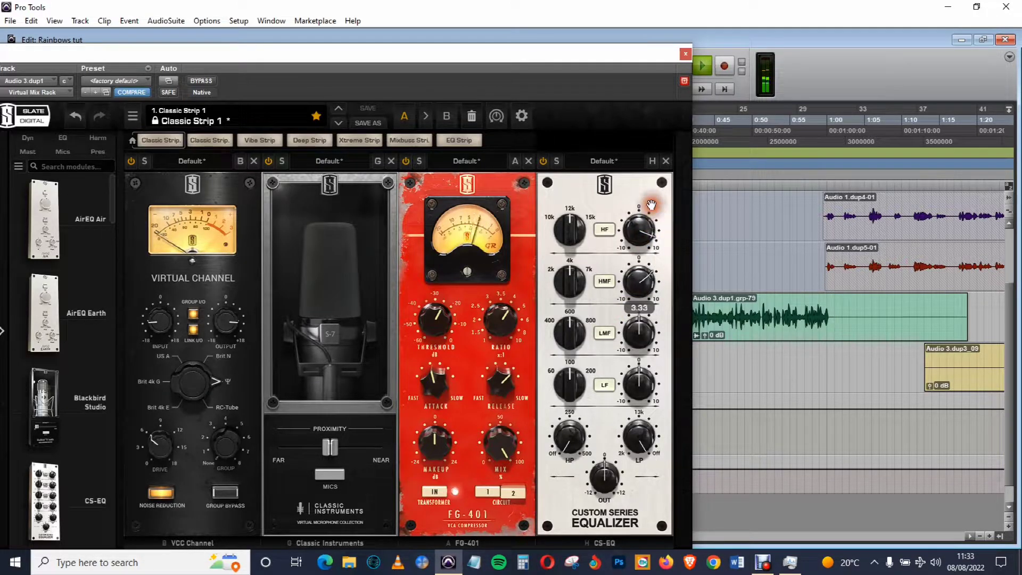
- Raise the CS-EQ's high-pass filter cutoff and bring its low-pass filter down to about 13.9 kHz
left_click_drag(574, 426, 577, 340)
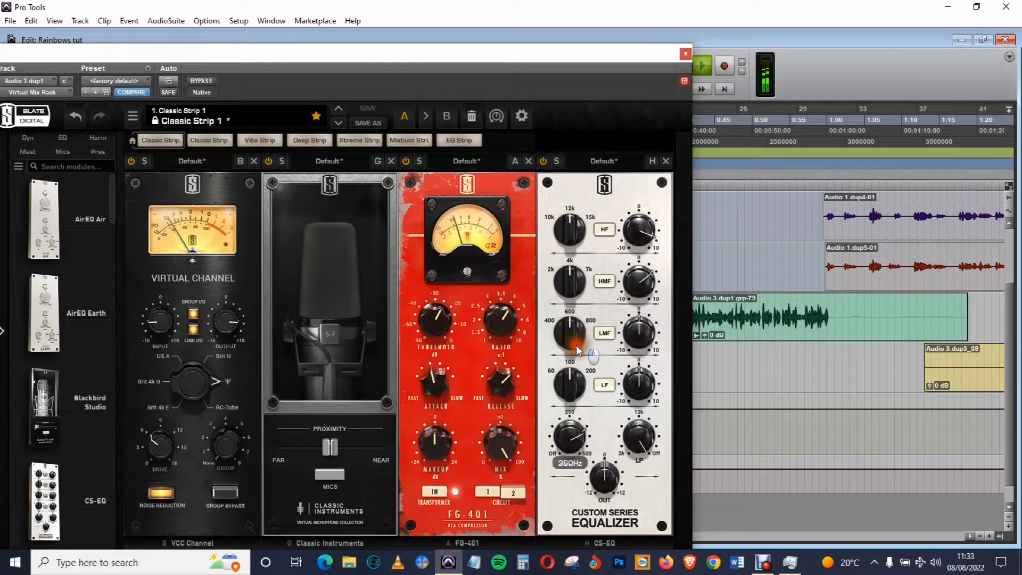
left_click_drag(636, 439, 633, 490)
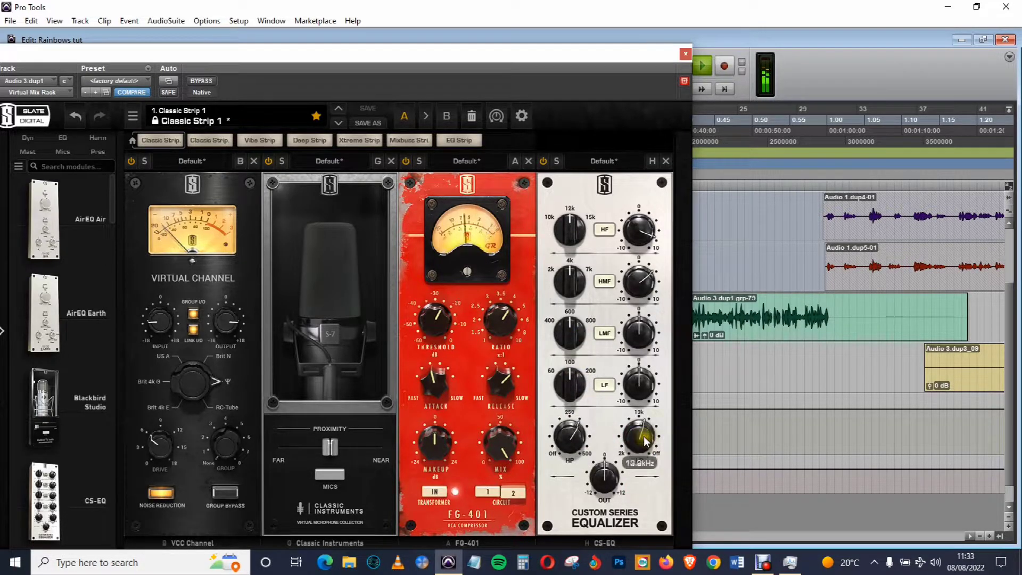
- Set the CS-EQ's LMF gain to 2.89 and LF gain to 1.23, and boost the HMF gain a little further
left_click_drag(641, 383, 646, 298)
left_click_drag(643, 334, 643, 348)
left_click_drag(643, 374, 638, 394)
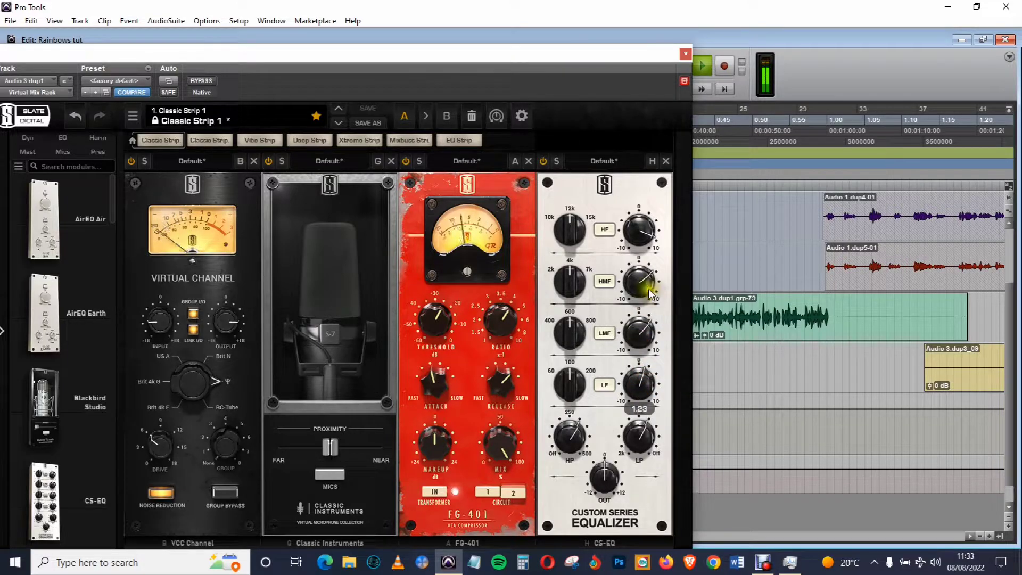
left_click(647, 384)
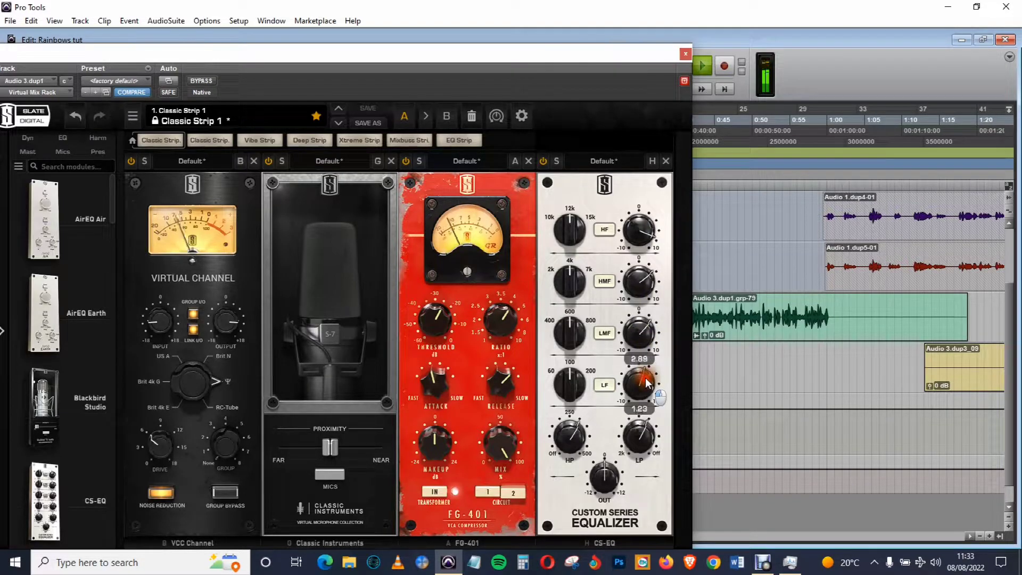
left_click(646, 274)
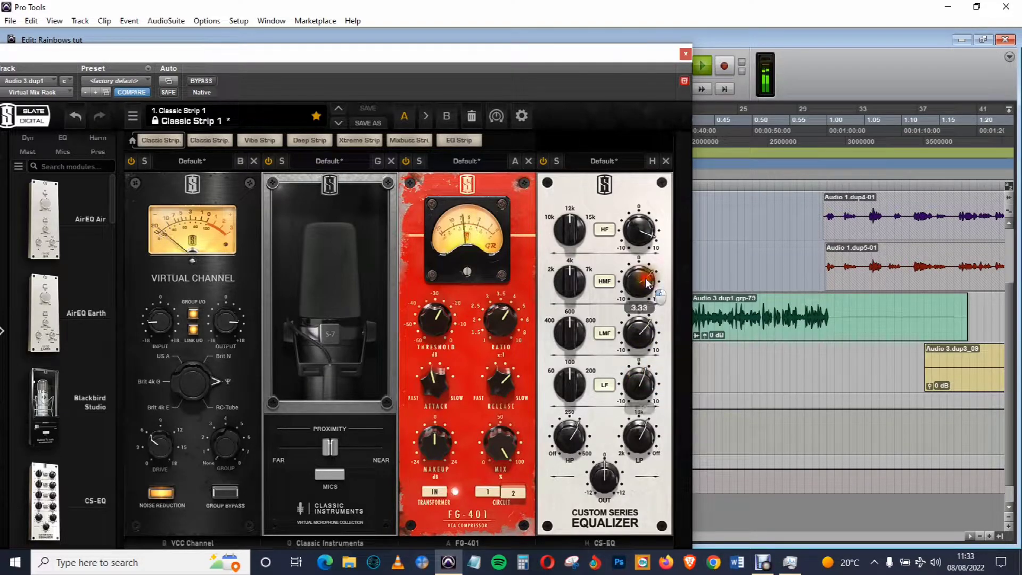
scroll(647, 274, "up", 3)
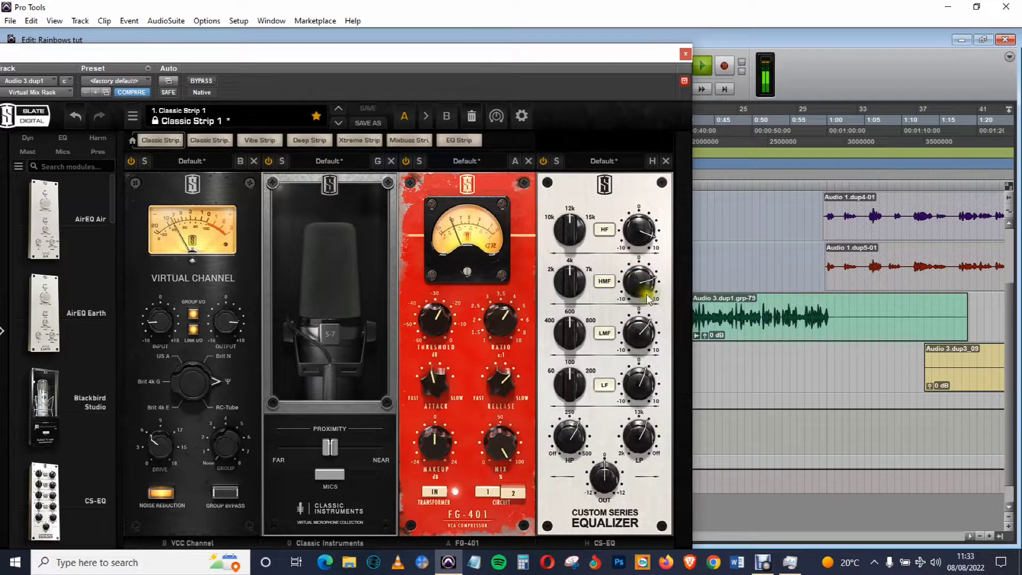
- Bypass the Classic Instruments microphone module and remove it from the rack
left_click(270, 161)
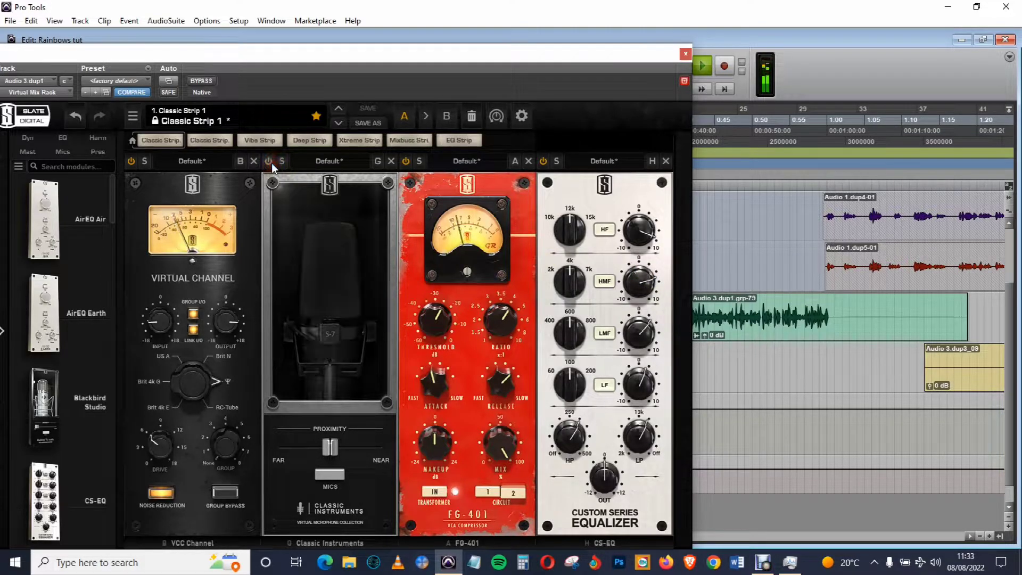
left_click(390, 161)
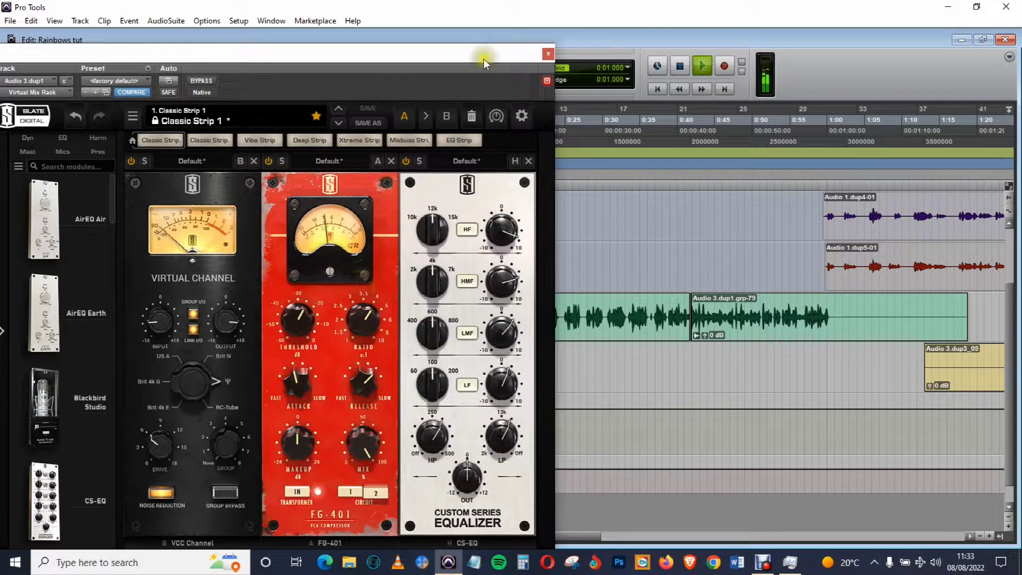
- Browse the module list, stop playback and add the Revival module after the CS-EQ
left_click_drag(500, 35, 522, 30)
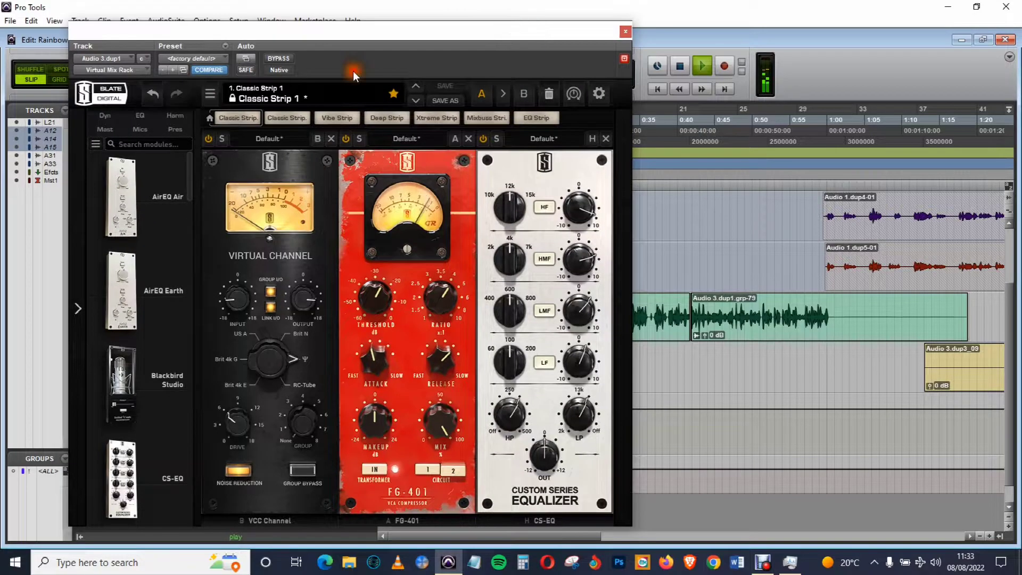
scroll(155, 275, "down", 5)
scroll(155, 275, "down", 5)
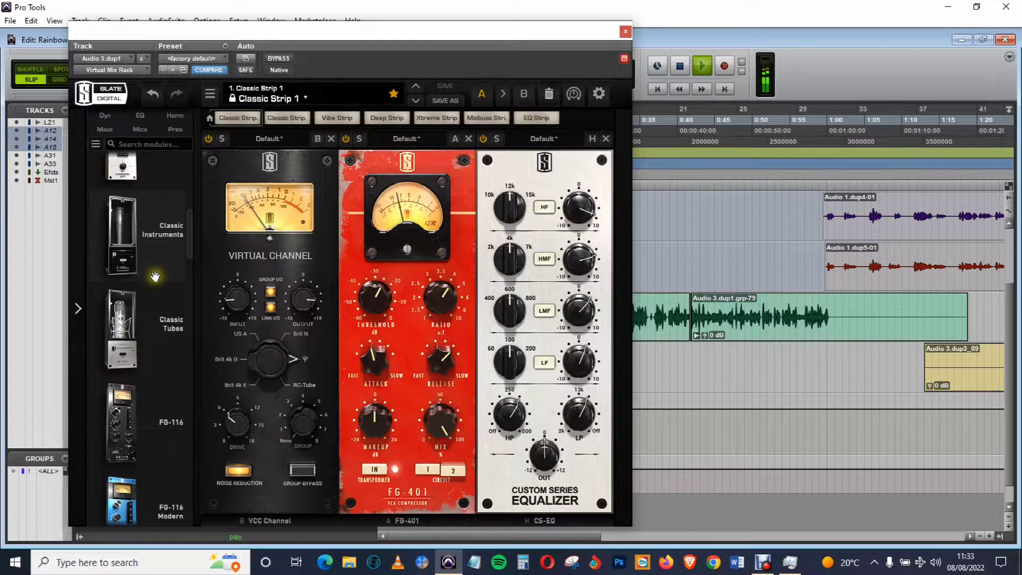
scroll(154, 277, "down", 5)
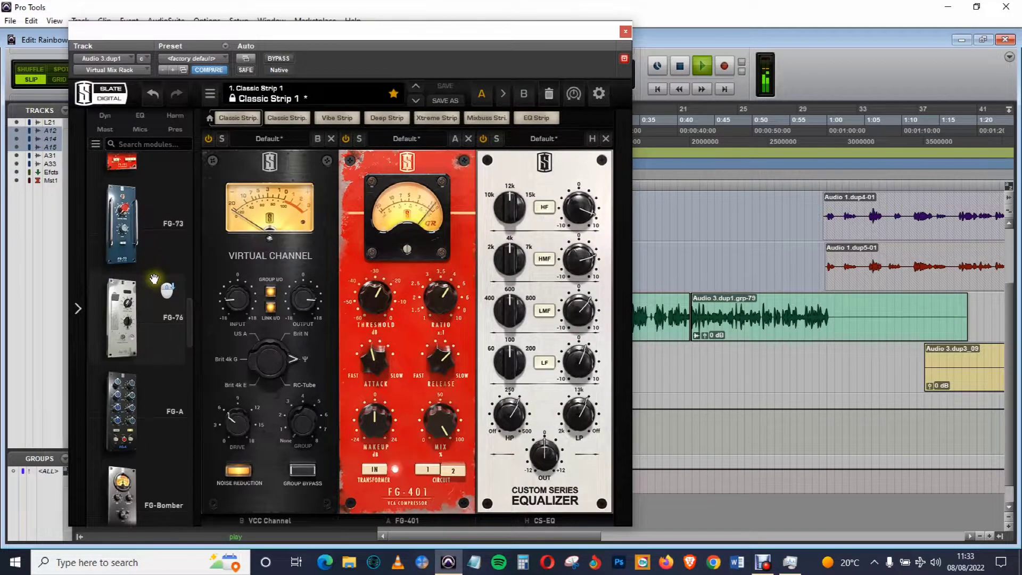
scroll(154, 279, "down", 5)
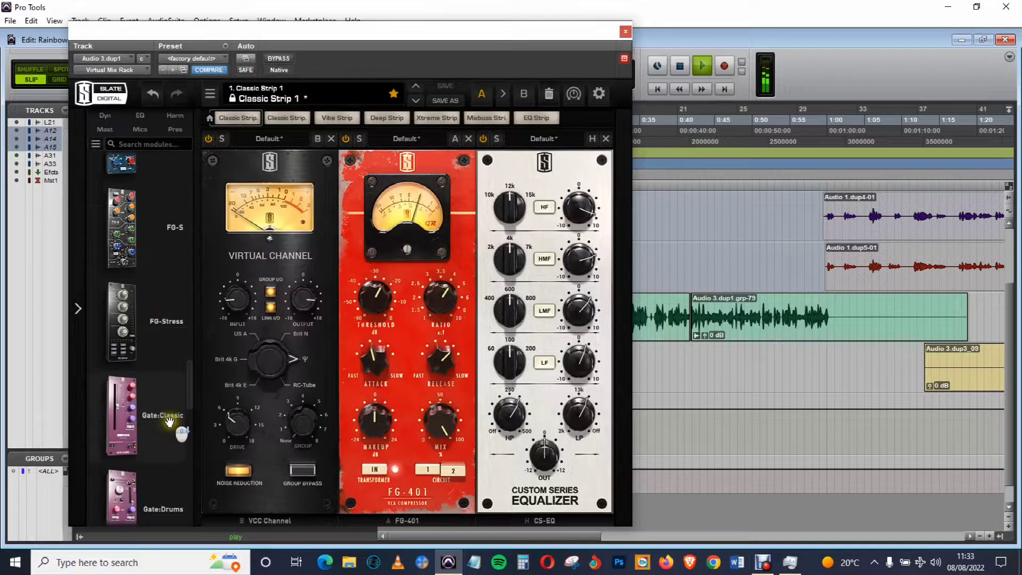
scroll(189, 419, "down", 8)
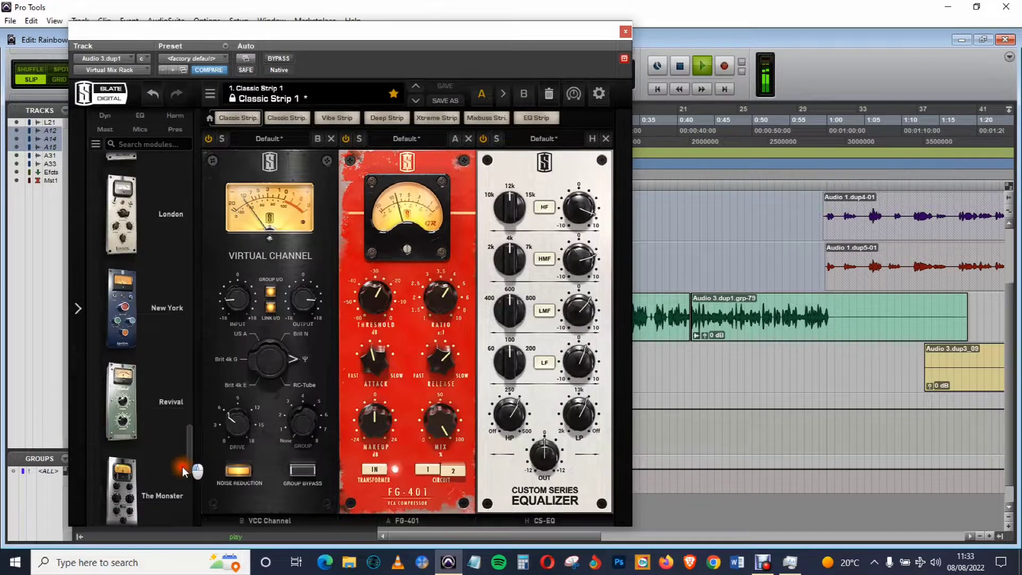
scroll(175, 482, "down", 8)
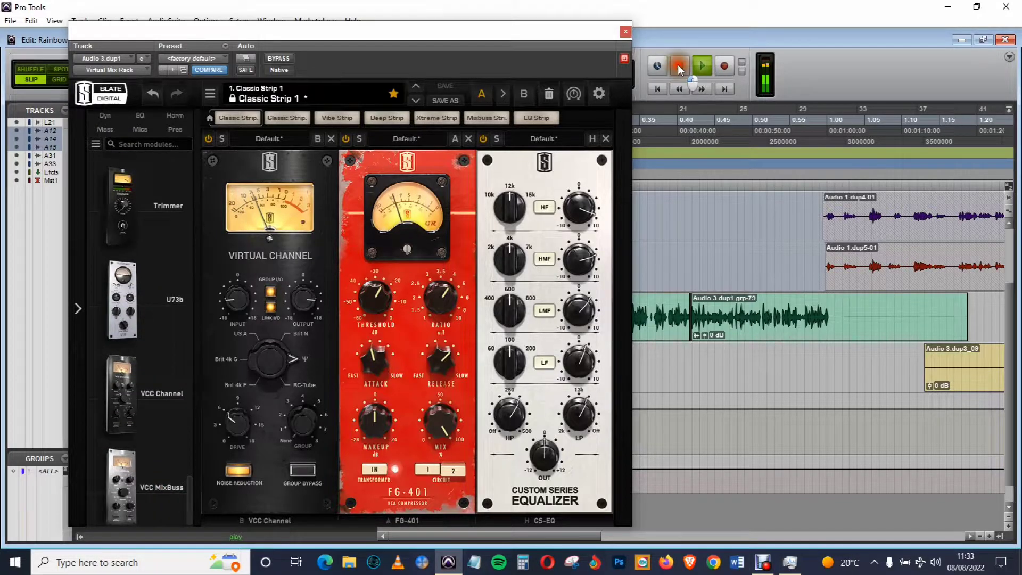
scroll(151, 308, "up", 6)
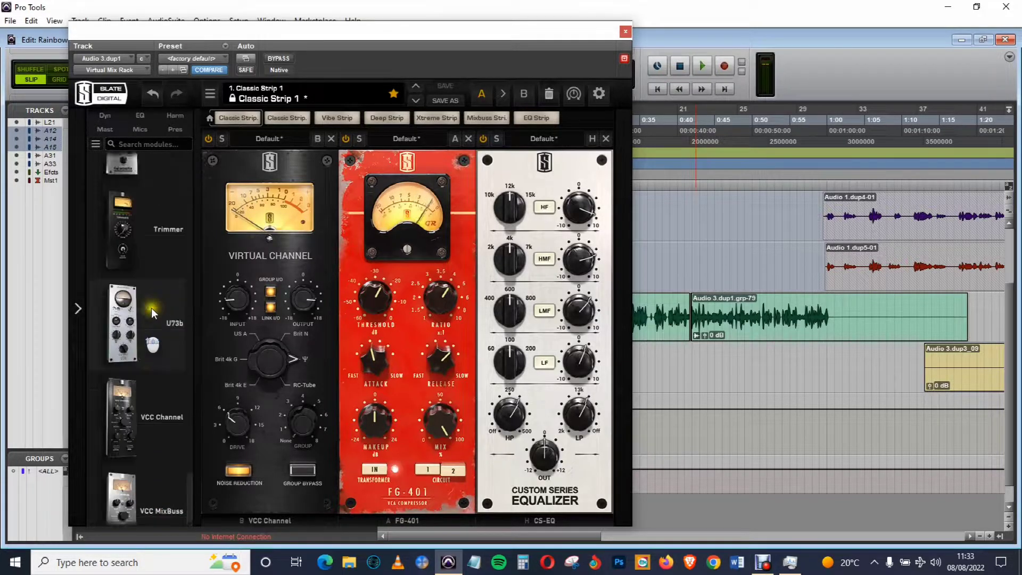
double_click(162, 216)
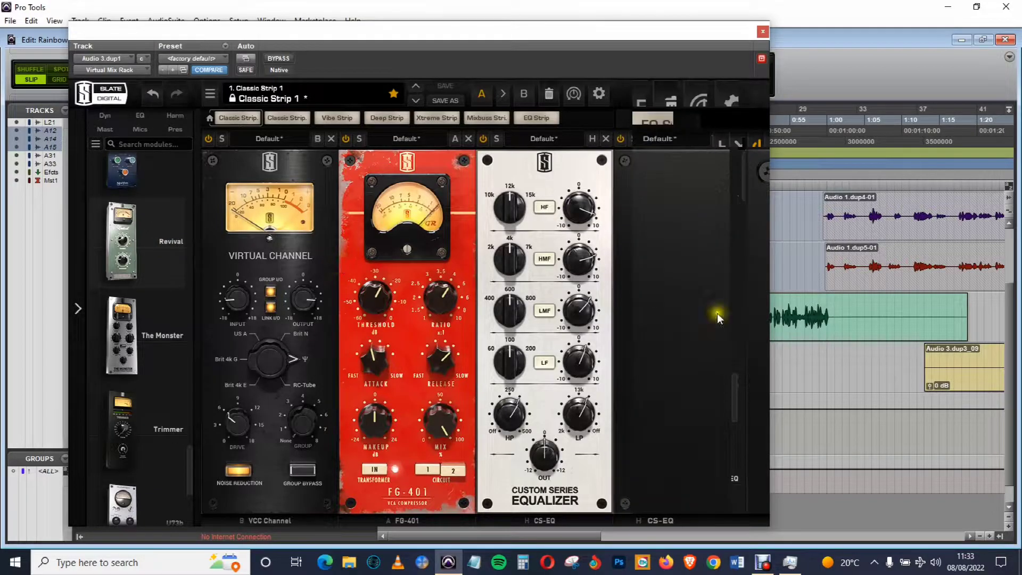
- Resume playback and raise the Revival module's Shimmer and Thickness amounts
left_click_drag(726, 34, 646, 42)
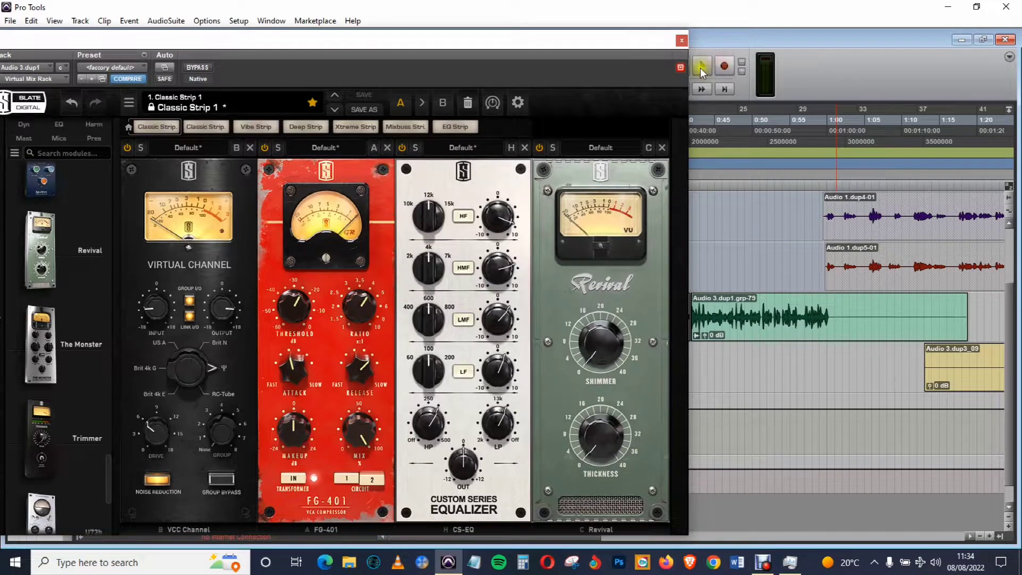
left_click(701, 68)
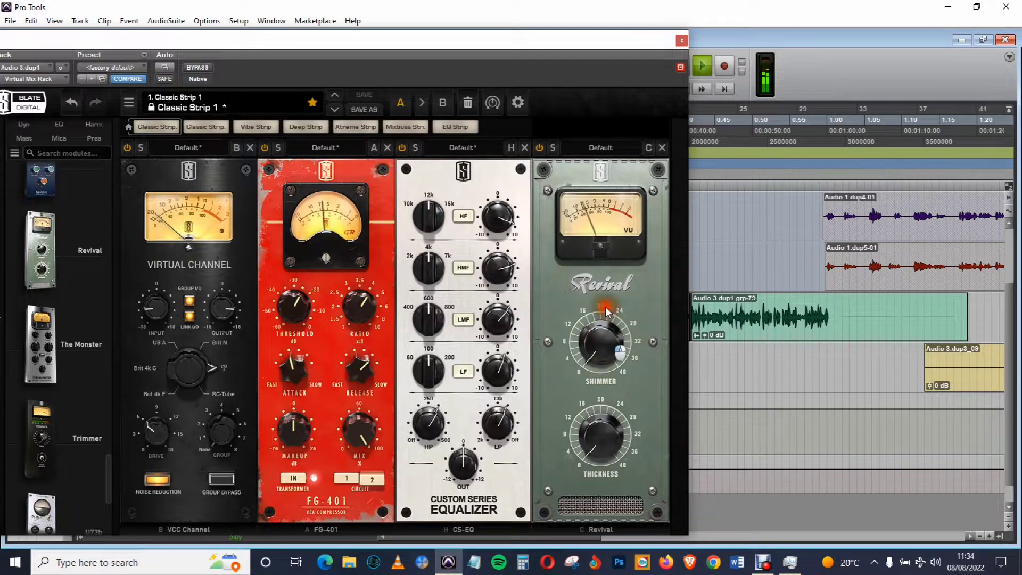
left_click_drag(606, 312, 593, 296)
left_click_drag(596, 421, 596, 384)
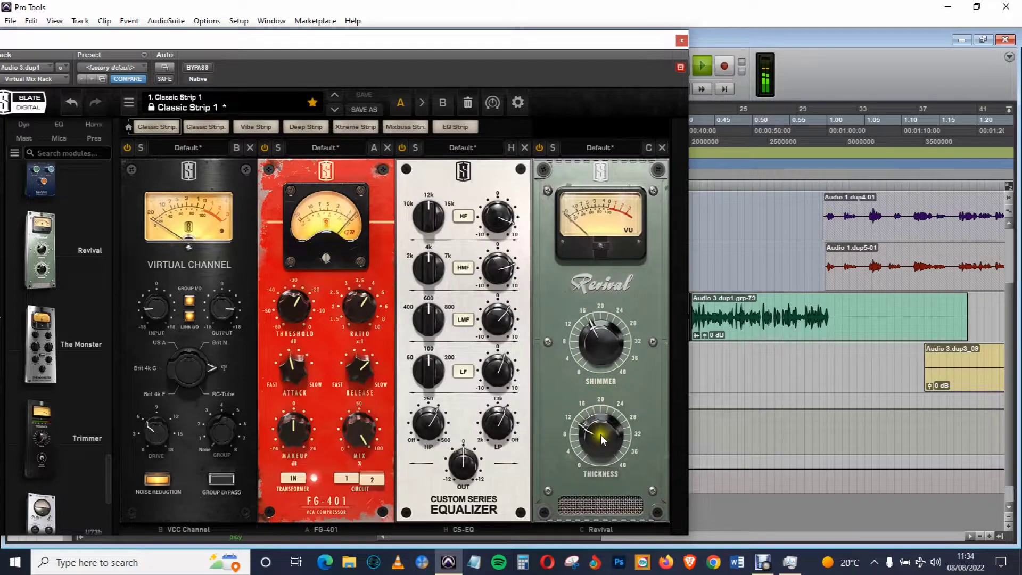
- Set the FG-401's makeup gain to about 3.15 dB and raise the Revival module's Shimmer to about 26
left_click_drag(545, 33, 625, 17)
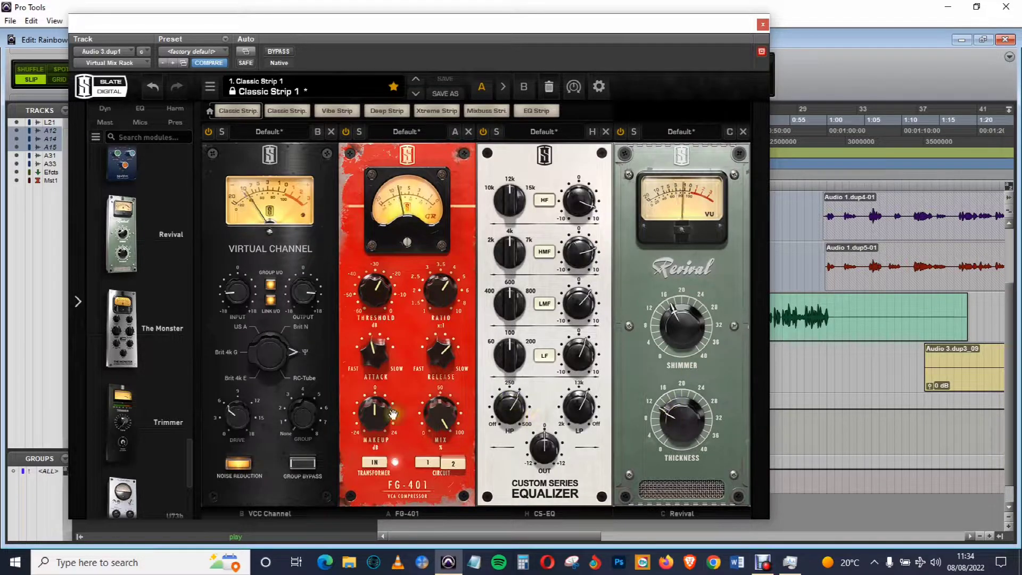
left_click_drag(382, 413, 383, 409)
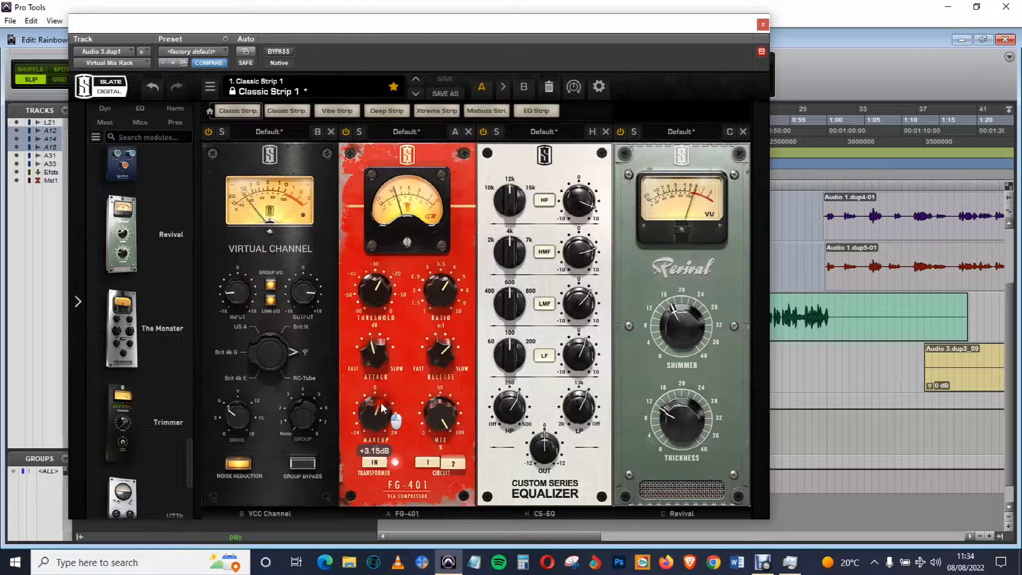
mouse_move(676, 421)
left_mouse_down()
mouse_move(666, 399)
mouse_move(665, 411)
left_mouse_up()
scroll(700, 331, "up", 8)
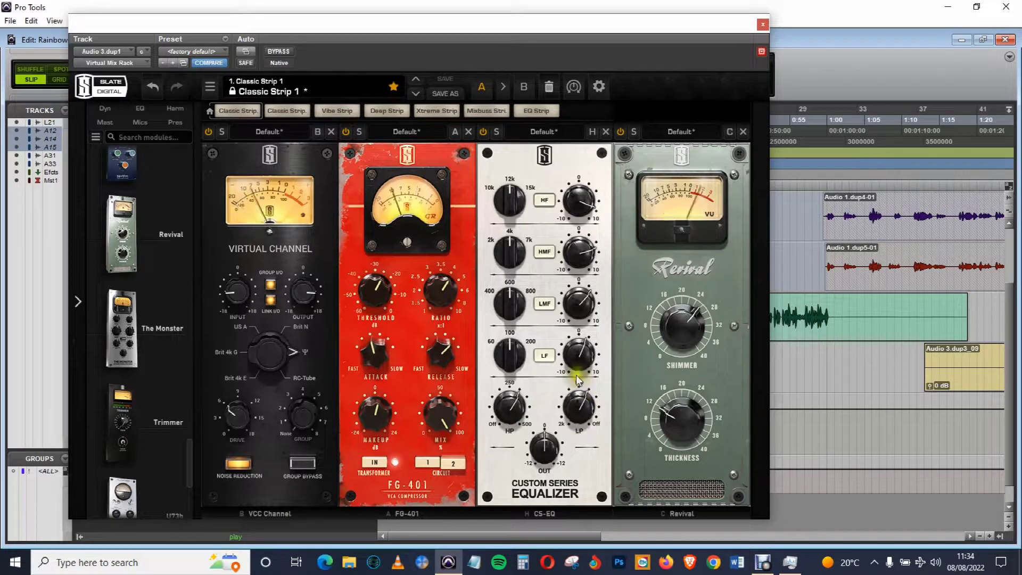
- Lower the CS-EQ's HF gain to about 5.6 and stop playback
scroll(586, 216, "up", 2)
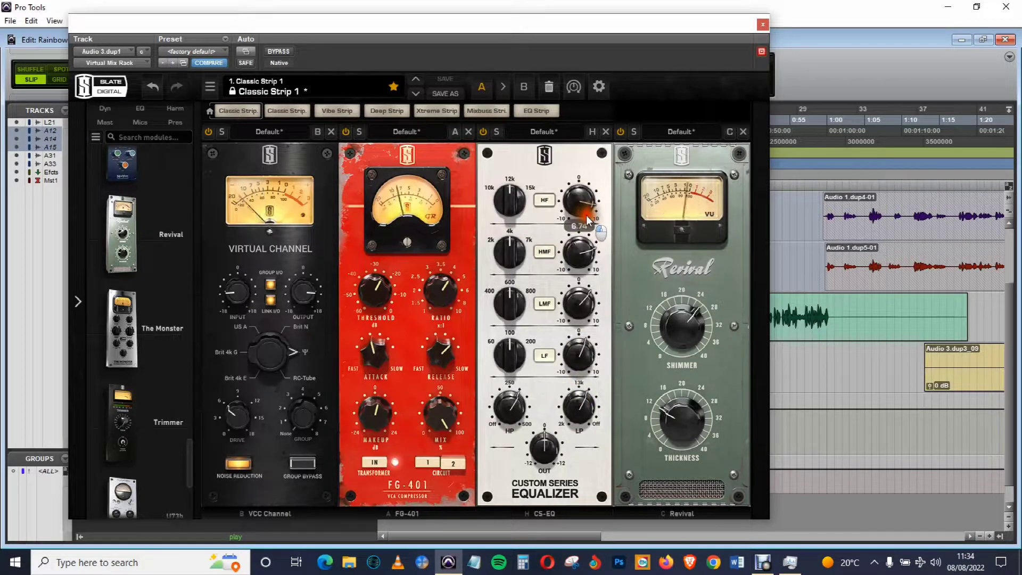
scroll(586, 221, "down", 2)
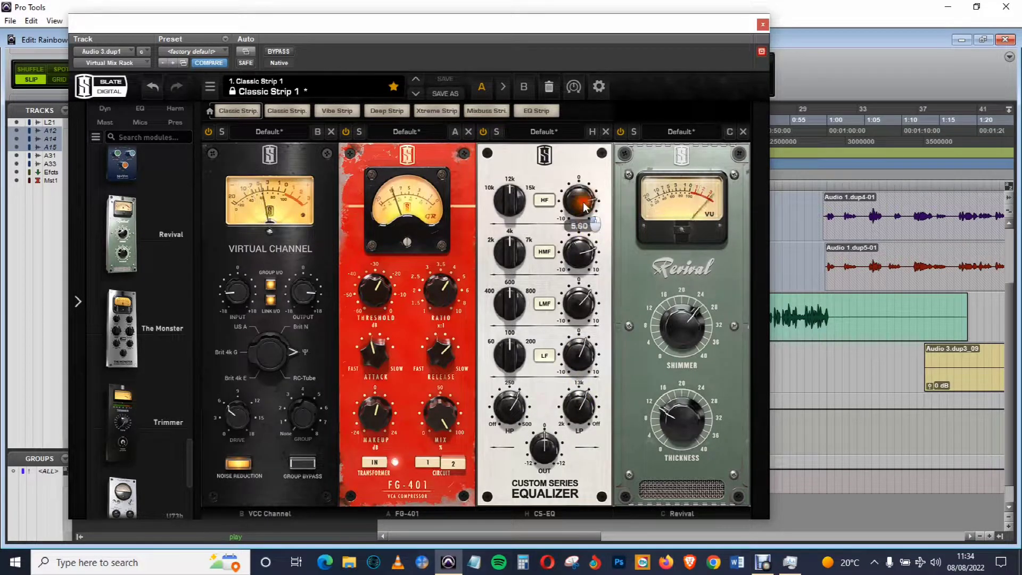
left_click_drag(720, 26, 619, 65)
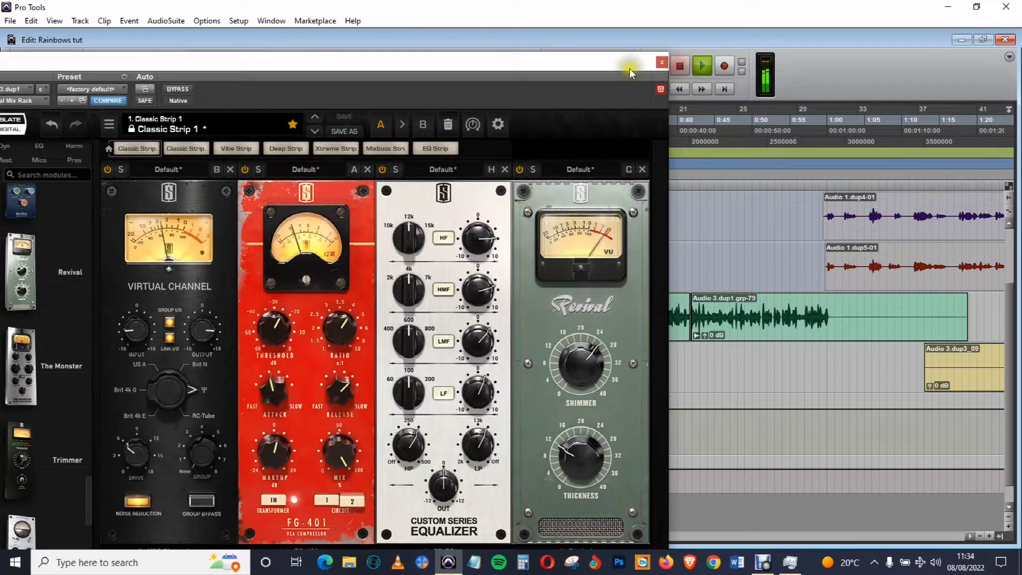
left_click_drag(570, 69, 740, 39)
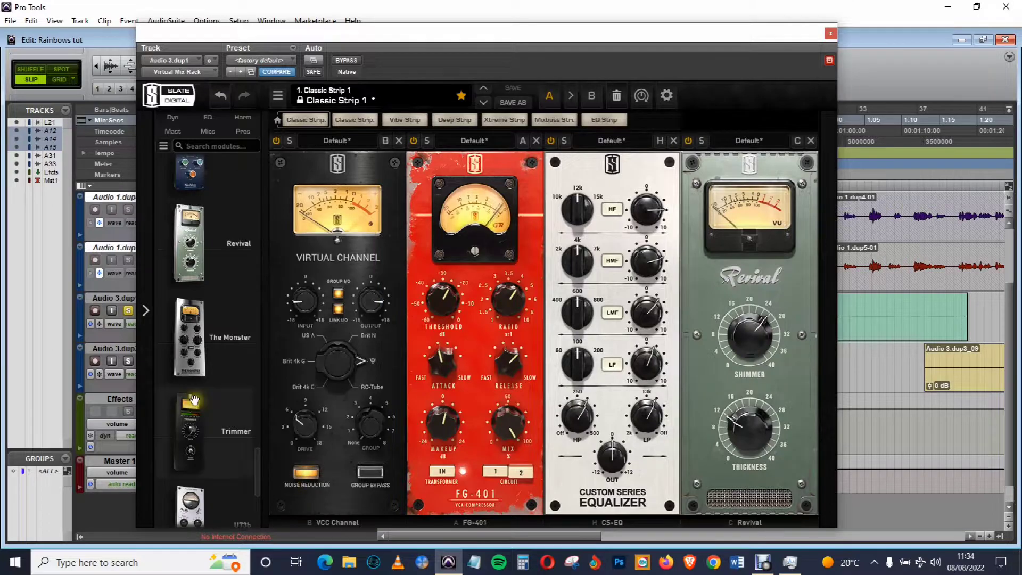
- Browse the module list and add the FG-Bomber module after Revival at the end of the rack
scroll(199, 407, "down", 3)
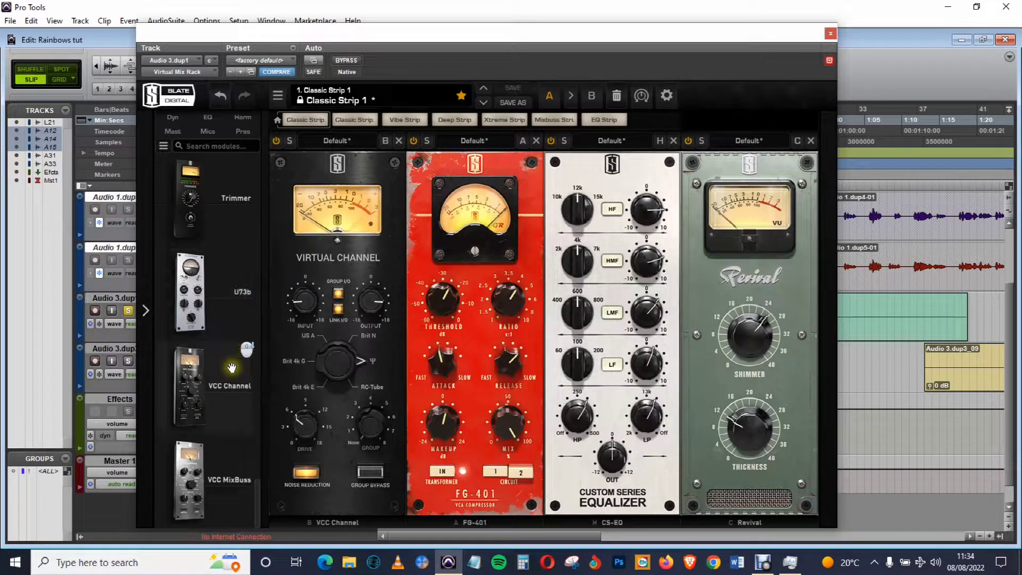
scroll(217, 396, "up", 2)
scroll(216, 396, "up", 2)
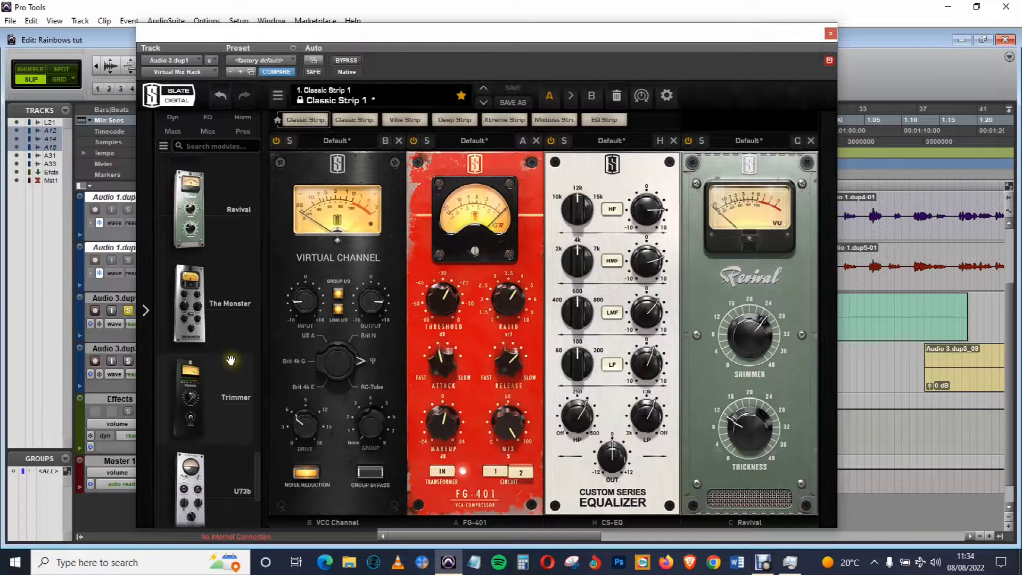
scroll(230, 361, "up", 4)
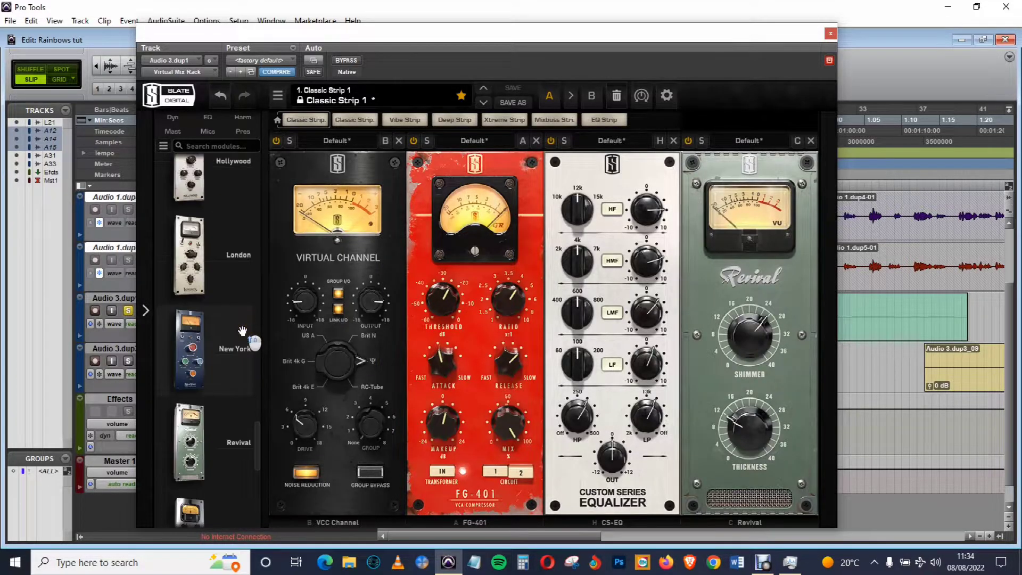
scroll(242, 332, "up", 4)
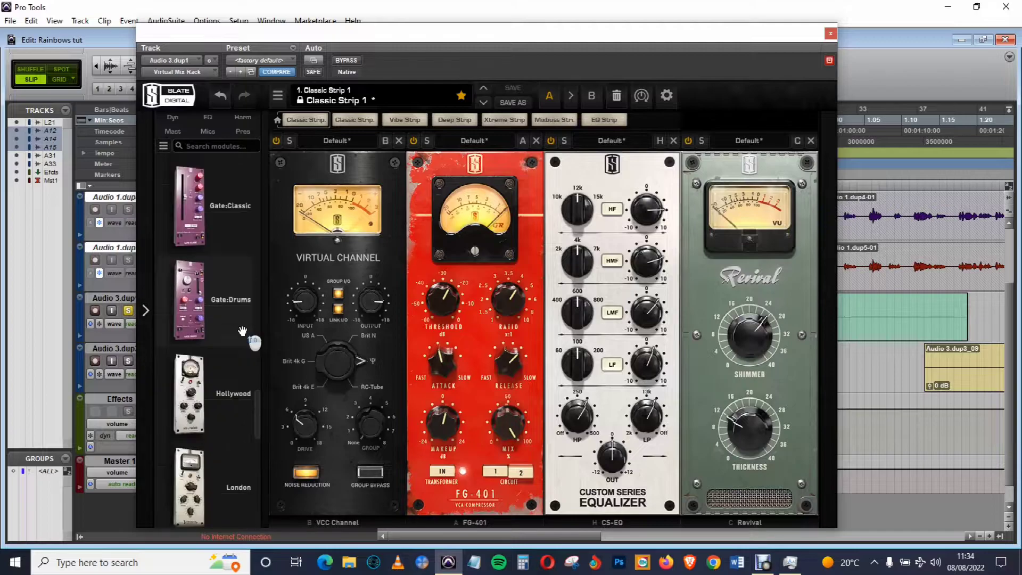
scroll(242, 332, "up", 5)
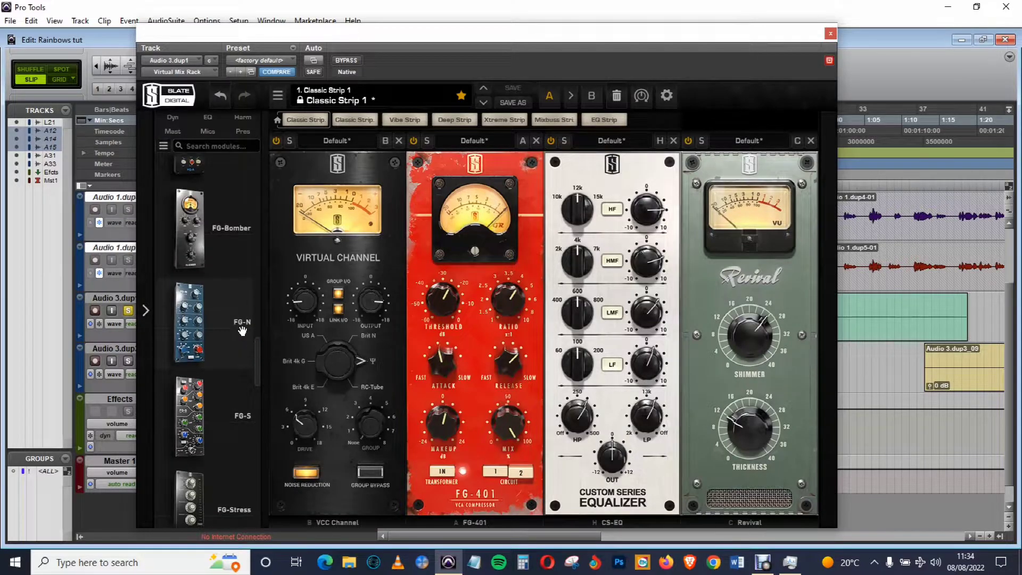
mouse_move(224, 268)
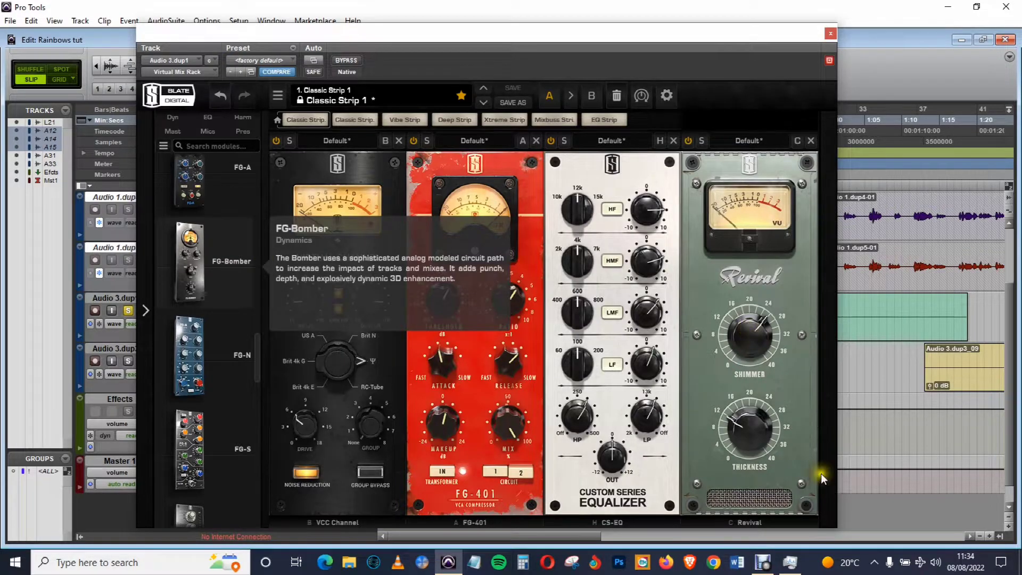
left_click_drag(824, 479, 744, 522)
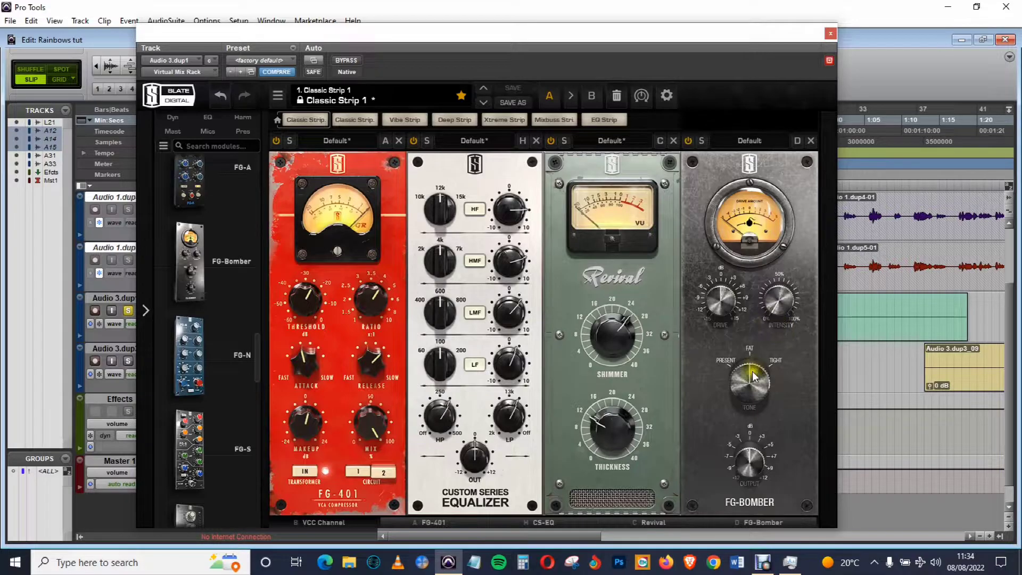
- Set the FG-Bomber's Drive to about -2.10 dB and its Intensity to about 8.15%
left_click_drag(749, 461, 760, 468)
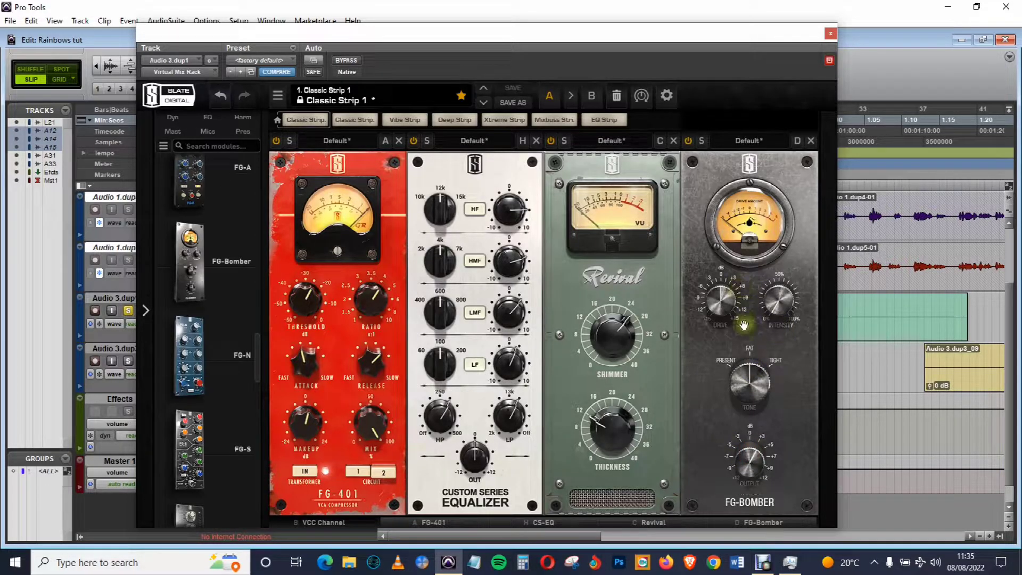
left_click_drag(723, 297, 724, 305)
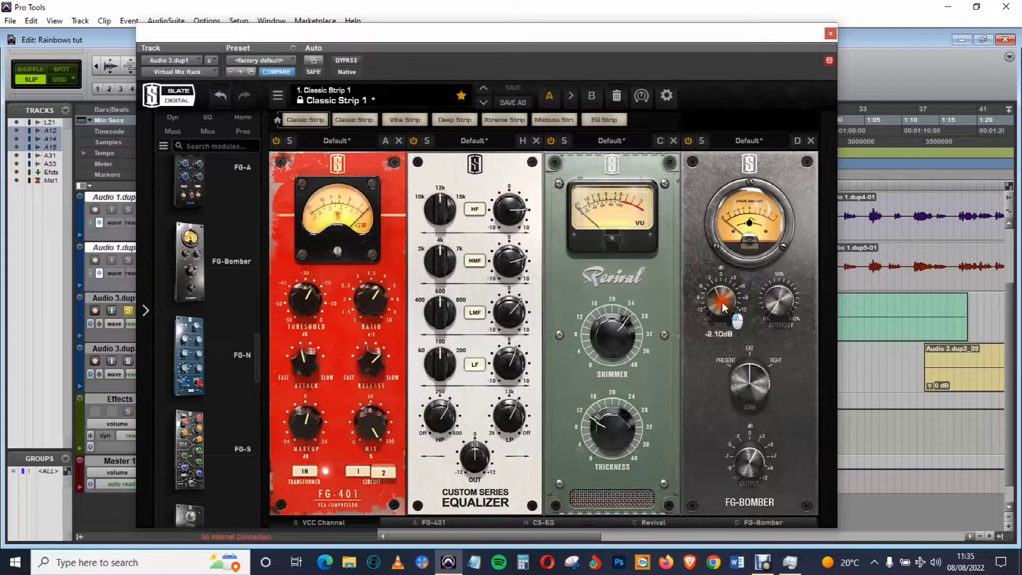
left_click_drag(790, 288, 783, 276)
- Resume playback and listen to the vocal through the FG-Bomber
left_click_drag(747, 36, 614, 84)
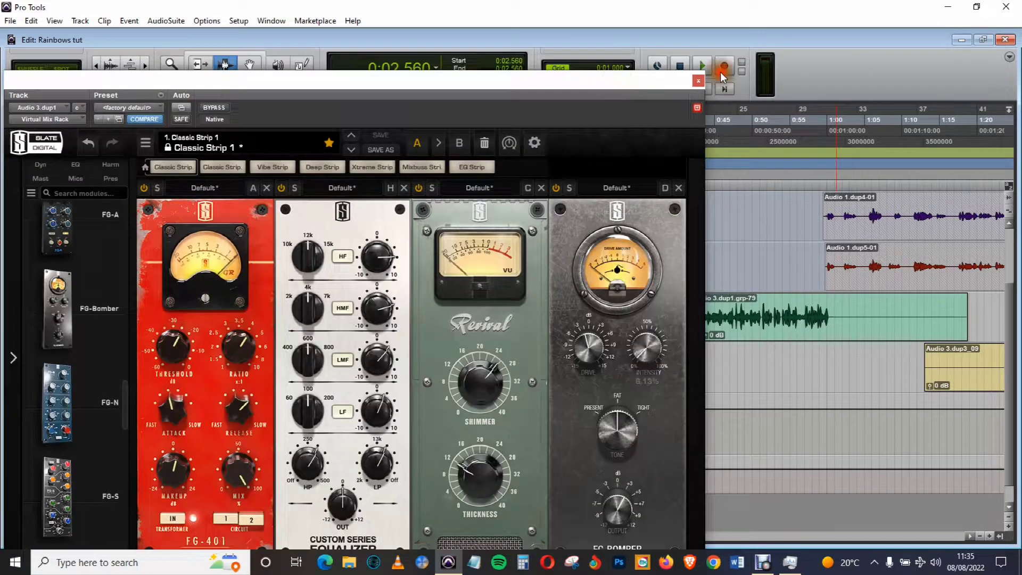
left_click(704, 64)
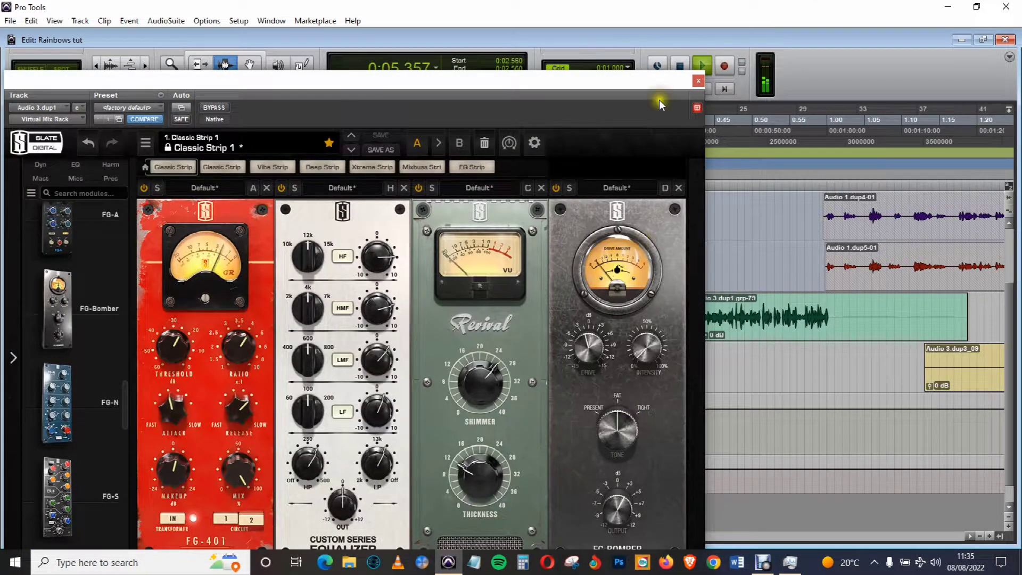
left_click_drag(646, 80, 675, 29)
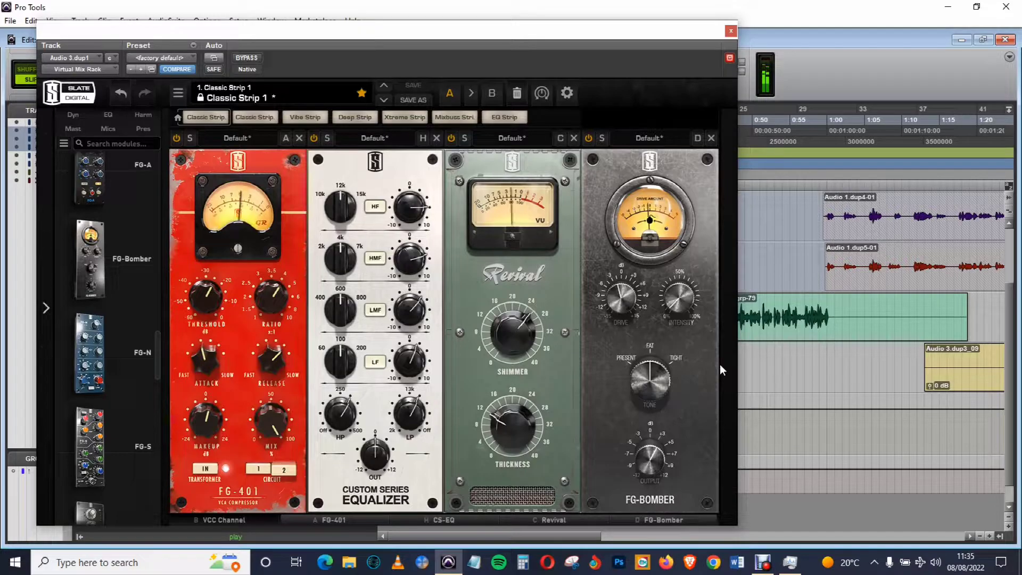
left_click_drag(656, 443, 660, 449)
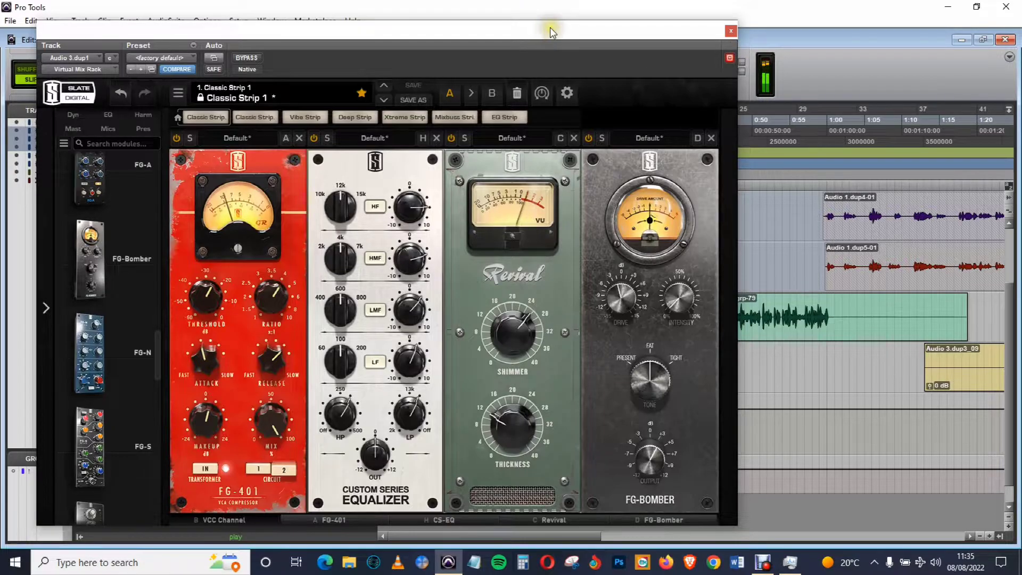
left_click_drag(551, 27, 633, 26)
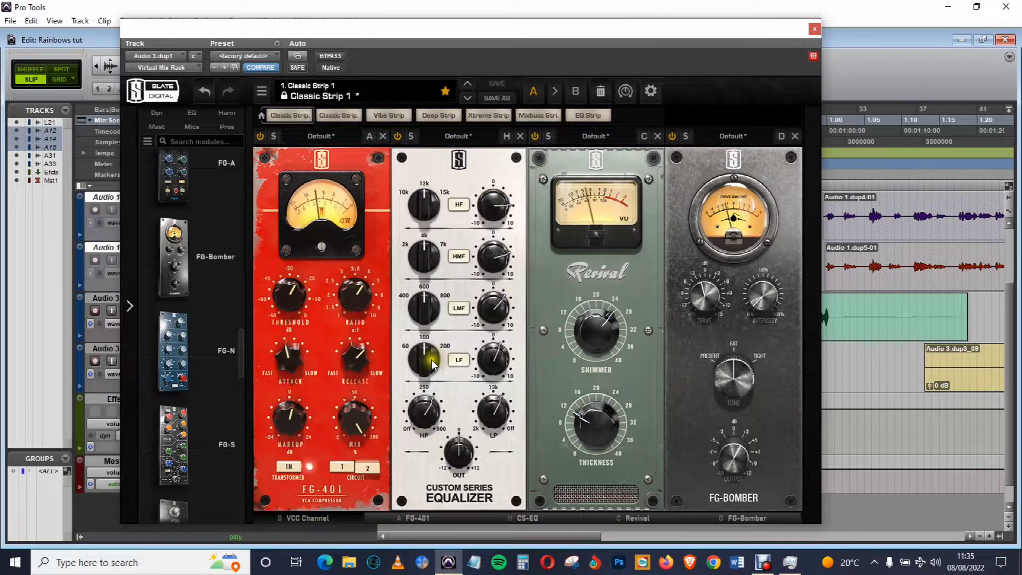
- Set the CS-EQ's high-pass filter to about 327 Hz and turn its low-pass filter closer to Off
mouse_move(425, 399)
left_mouse_down()
mouse_move(430, 389)
mouse_move(427, 426)
mouse_move(433, 361)
mouse_move(447, 356)
mouse_move(433, 358)
mouse_move(428, 418)
left_mouse_up()
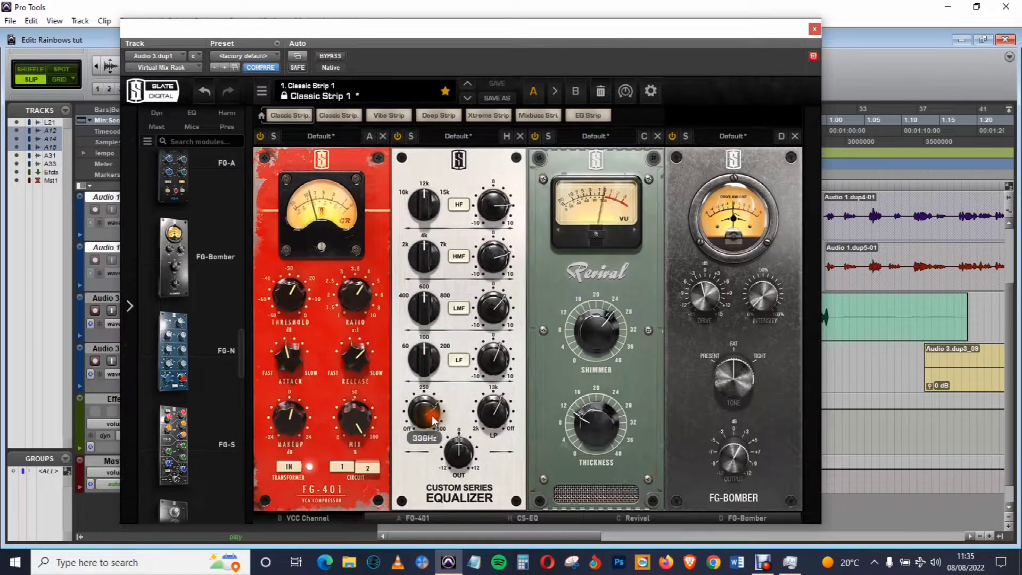
mouse_move(496, 414)
left_mouse_down()
mouse_move(499, 397)
mouse_move(495, 419)
left_mouse_up()
left_click_drag(435, 411, 440, 415)
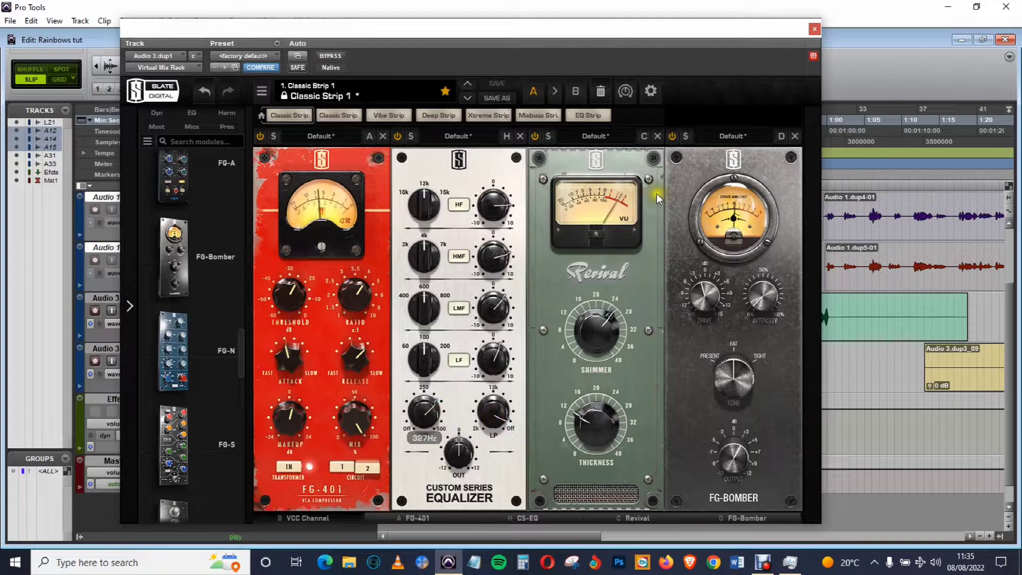
- Show the VCC Channel at the start of the rack and stop playback
mouse_move(774, 30)
left_mouse_down()
mouse_move(759, 28)
mouse_move(769, 24)
left_mouse_up()
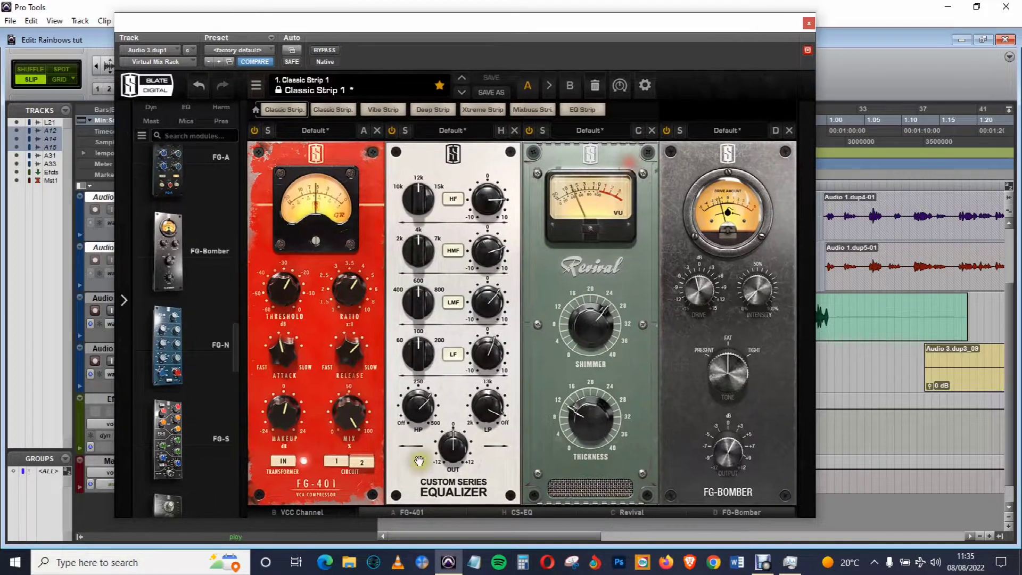
left_click(304, 511)
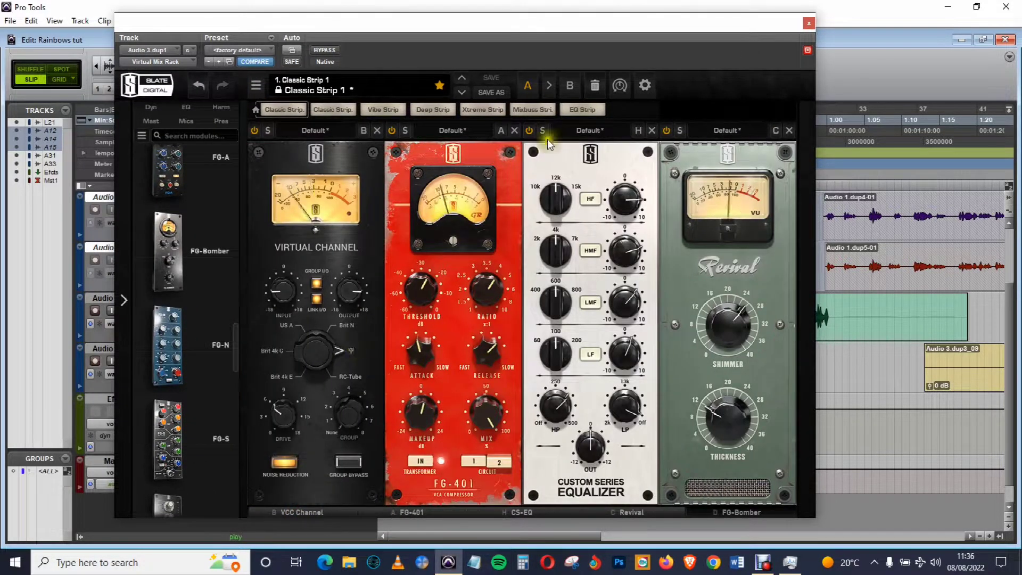
left_click_drag(683, 22, 539, 63)
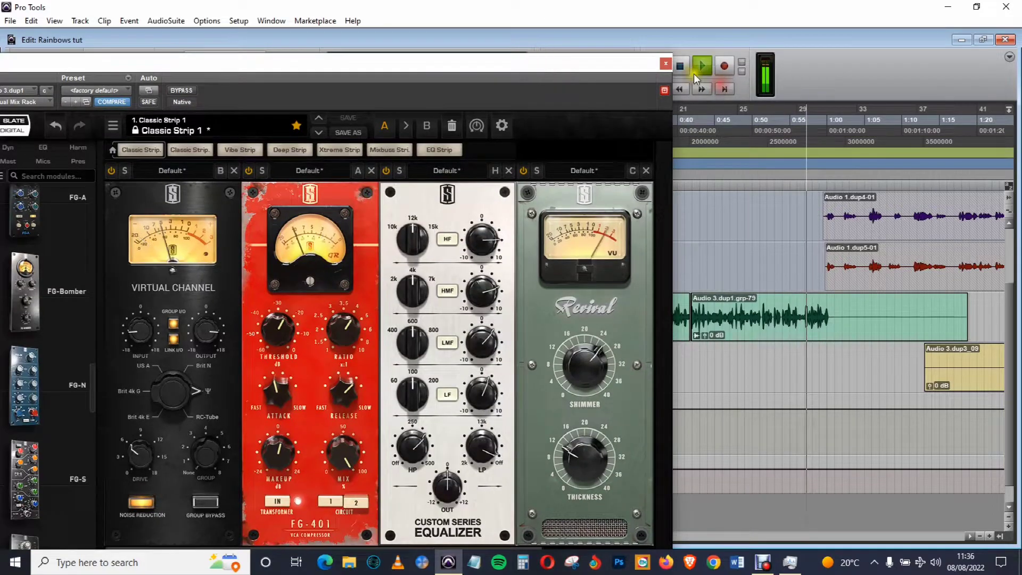
left_click(681, 66)
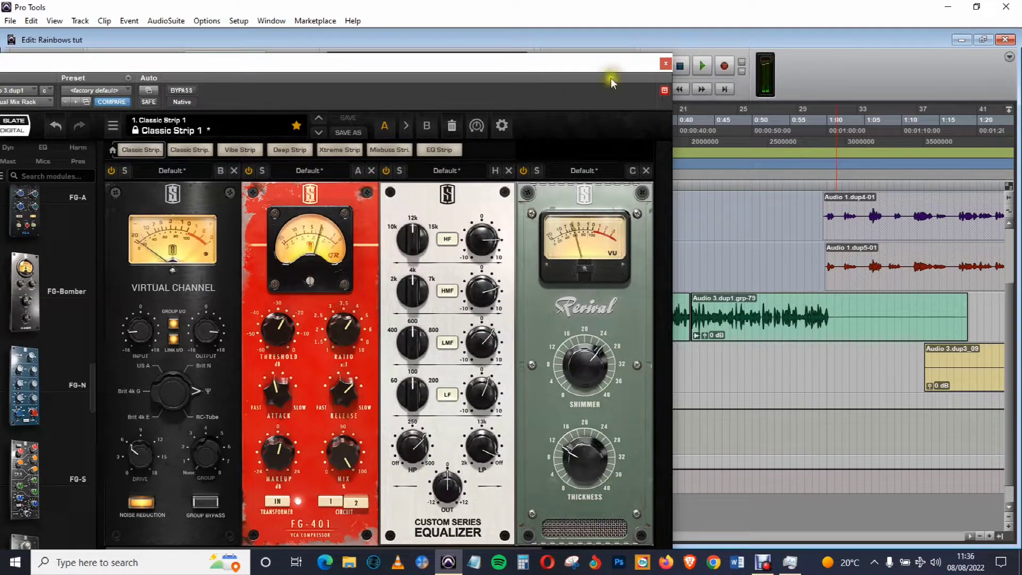
- Close the Virtual Mix Rack plug-in window to return to the tracks
left_click_drag(612, 78, 713, 37)
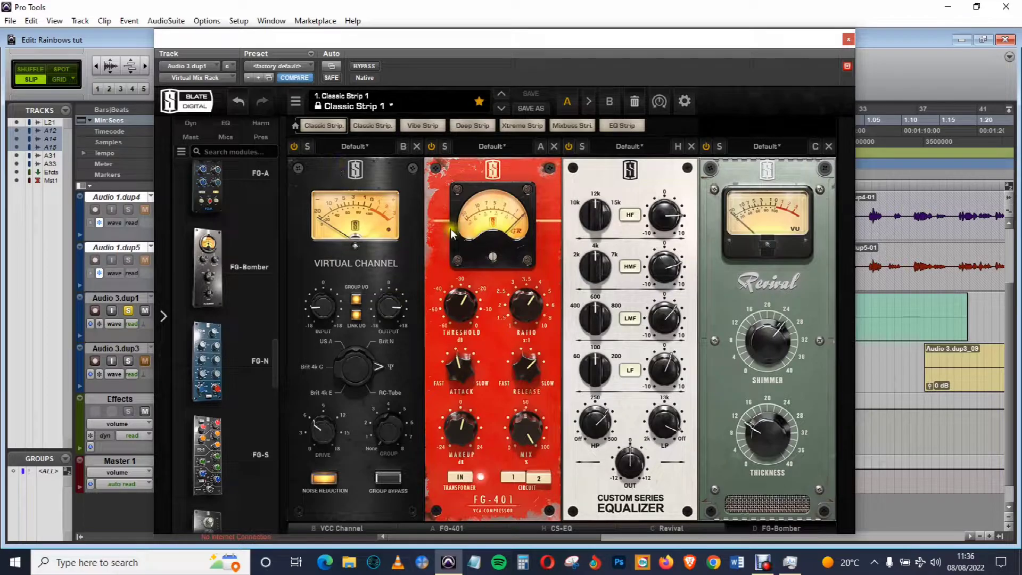
mouse_move(782, 400)
left_click_drag(496, 43, 543, 29)
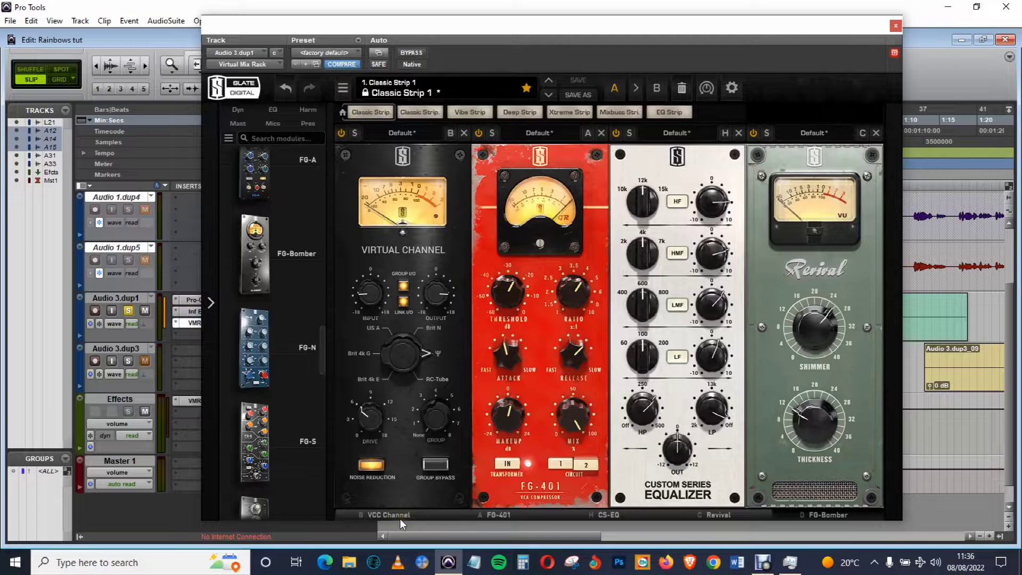
left_click_drag(533, 27, 563, 35)
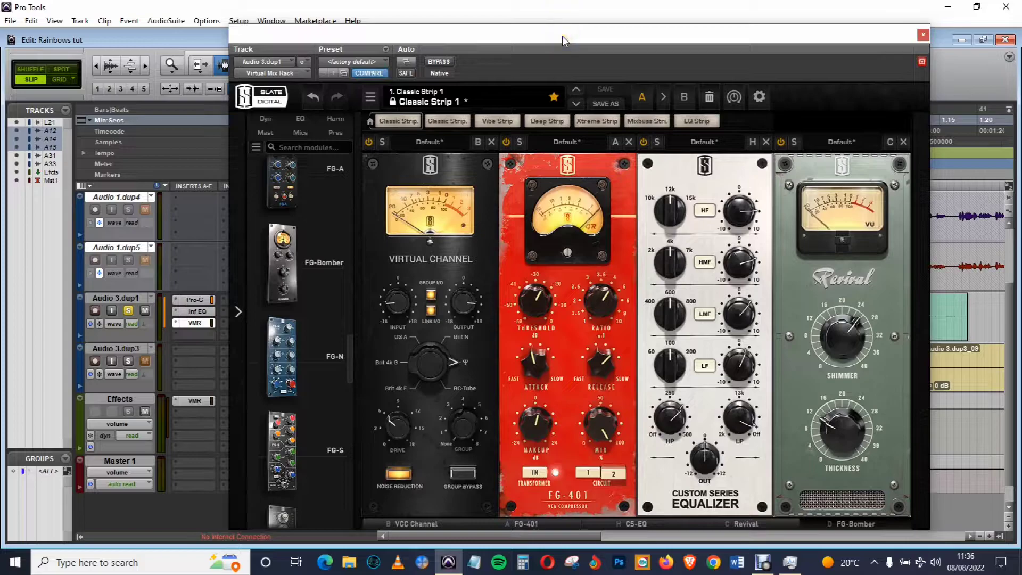
mouse_move(561, 37)
left_mouse_down()
mouse_move(576, 43)
mouse_move(559, 41)
left_mouse_up()
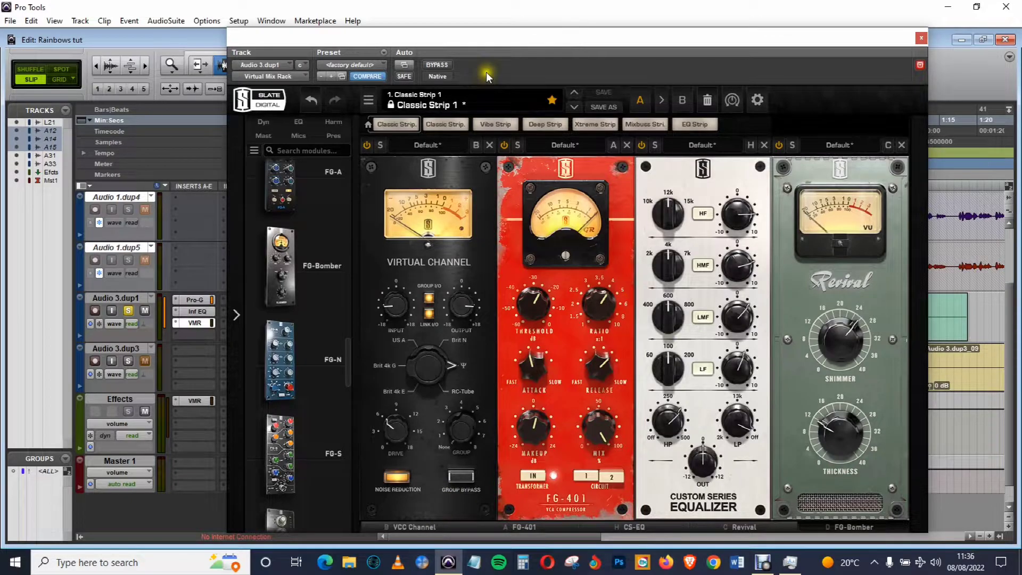
left_click_drag(526, 38, 524, 29)
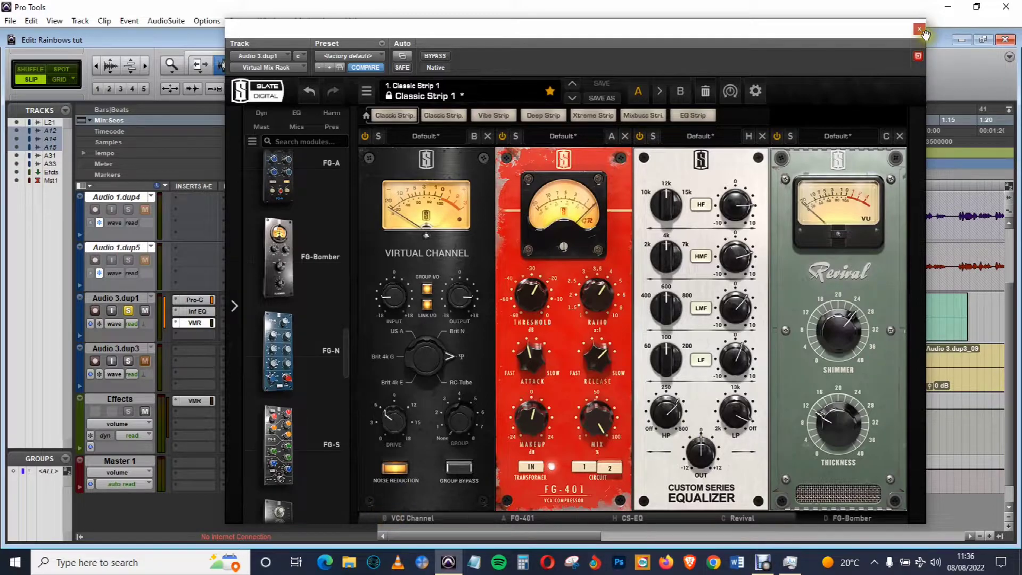
left_click(930, 52)
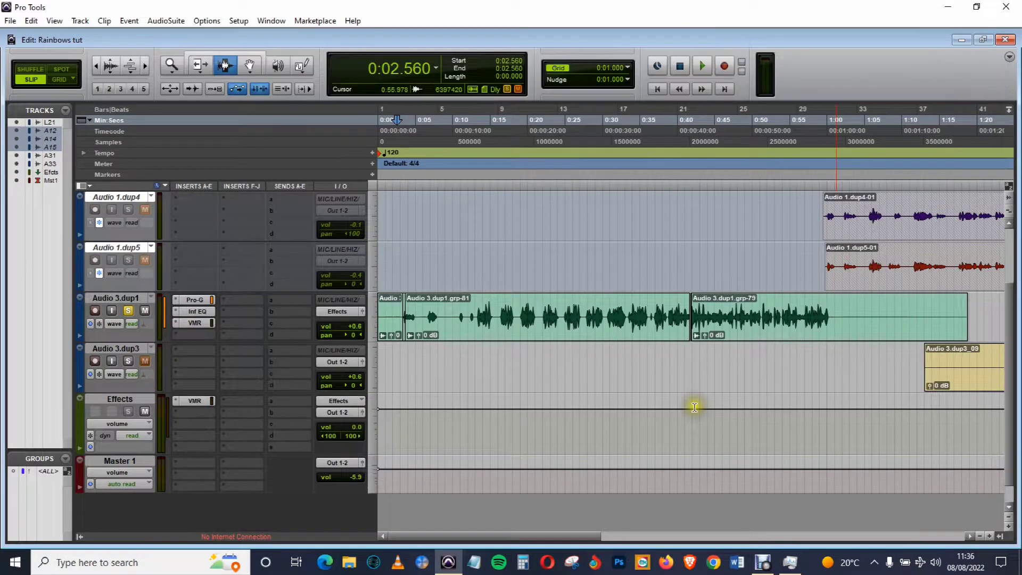
- Insert the mono Eiosis E2Deesser in the Audio 3.dup1 track's fourth insert slot, after the Virtual Mix Rack
left_click(979, 537)
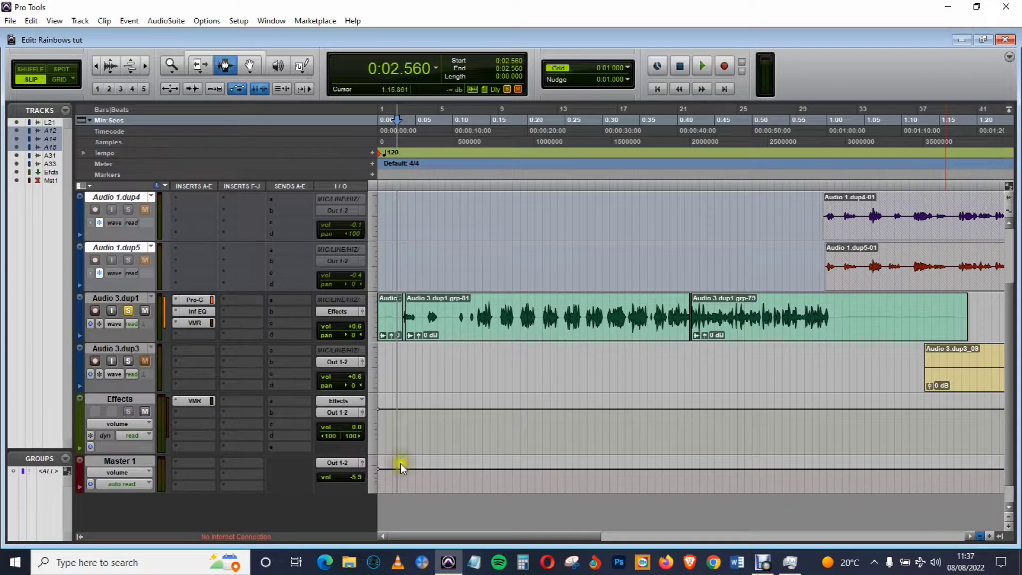
left_click(181, 334)
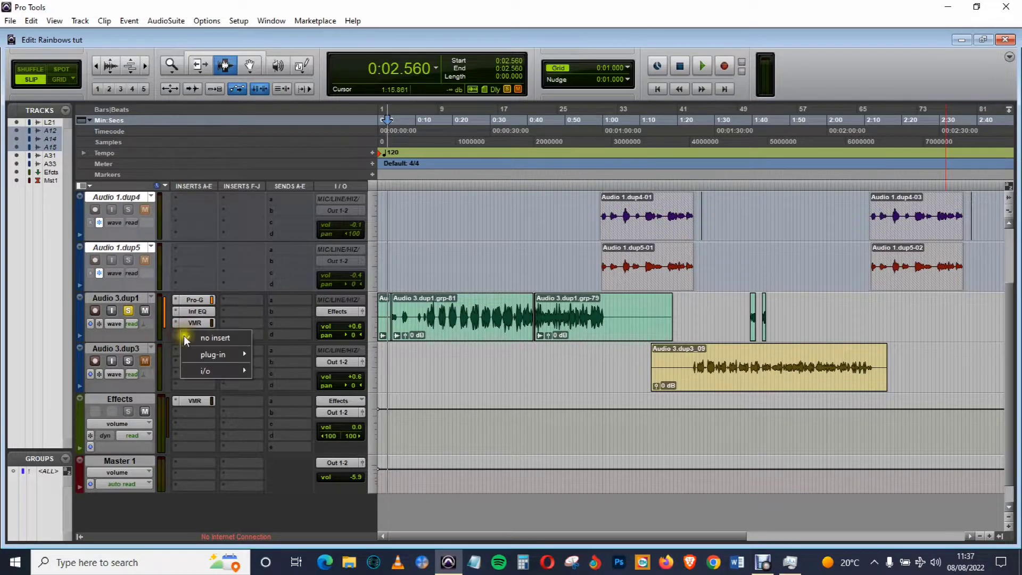
mouse_move(211, 356)
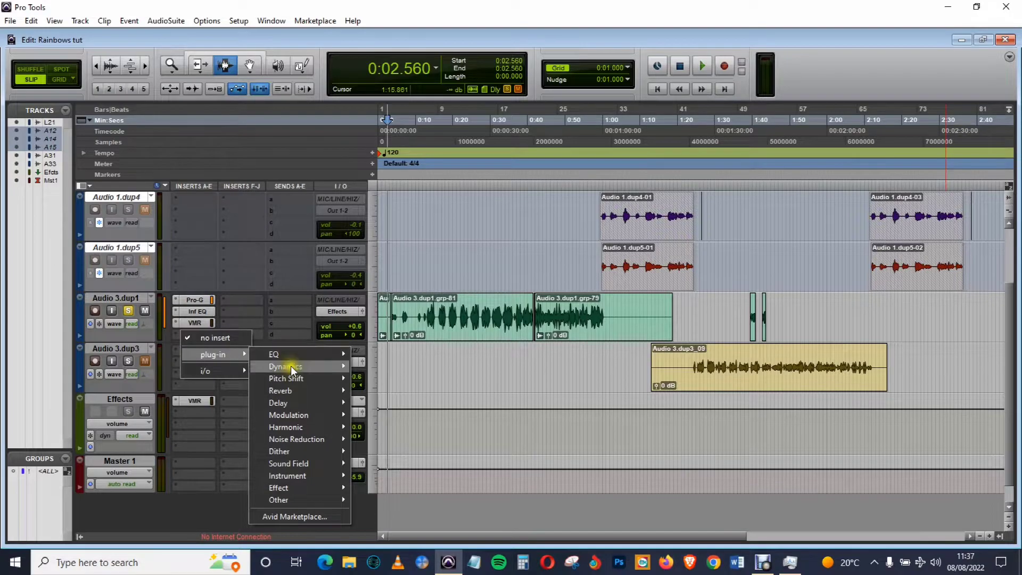
mouse_move(291, 365)
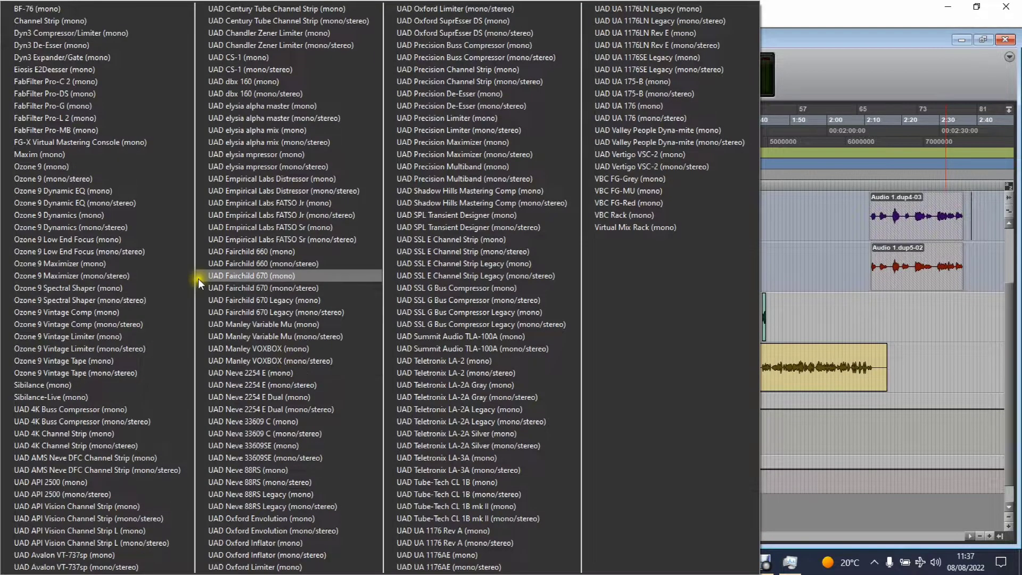
left_click(61, 69)
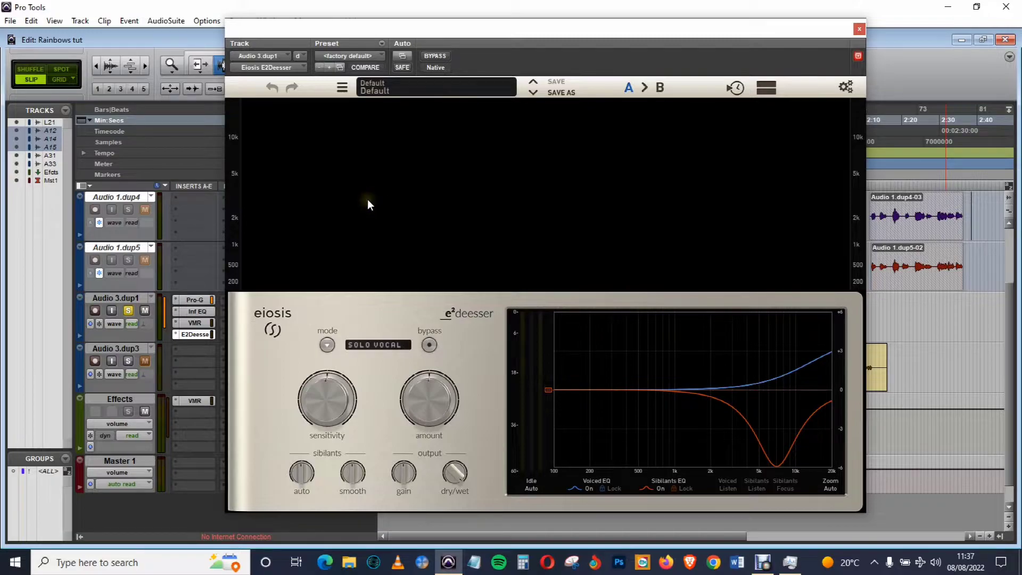
- Collapse the E2Deesser's spectrum display and load the Classic HiCut Split Band preset from the Classic De-essing category
left_click(759, 80)
left_click(375, 90)
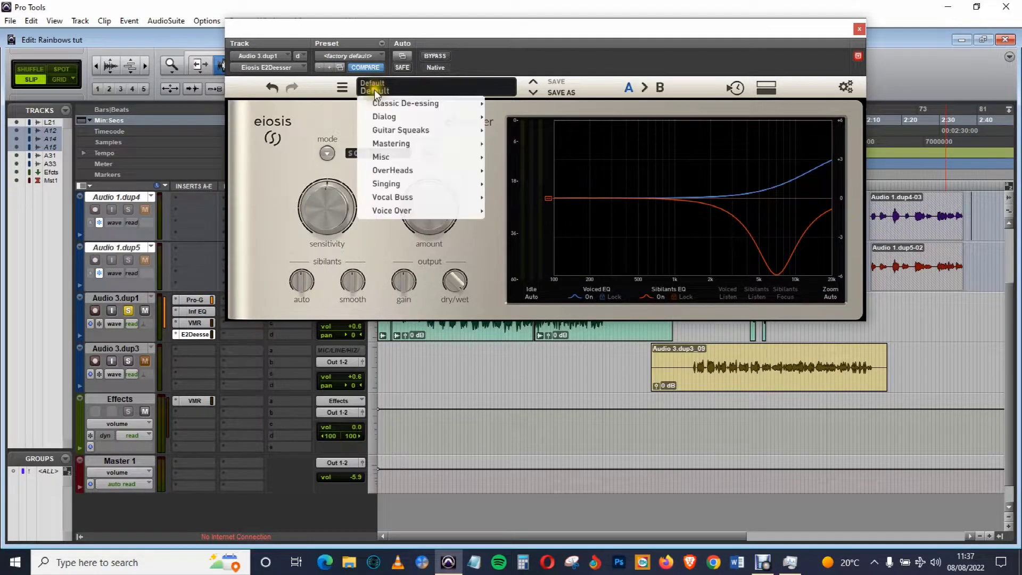
mouse_move(451, 109)
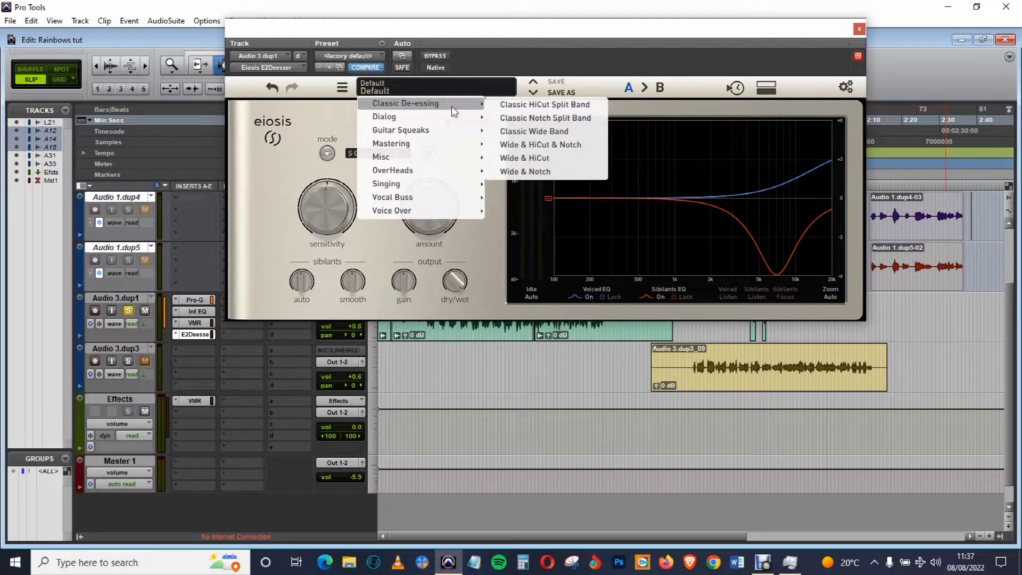
left_click(556, 104)
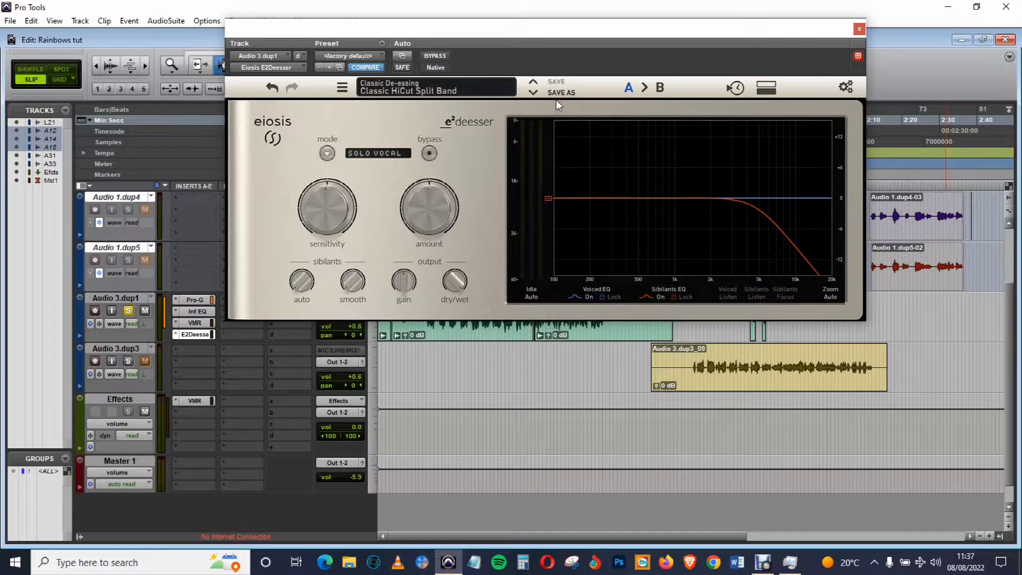
- Set the E2Deesser's sensitivity to about 80.6% and its amount to about 84.1%, and close the plug-in window
left_click_drag(338, 229, 354, 194)
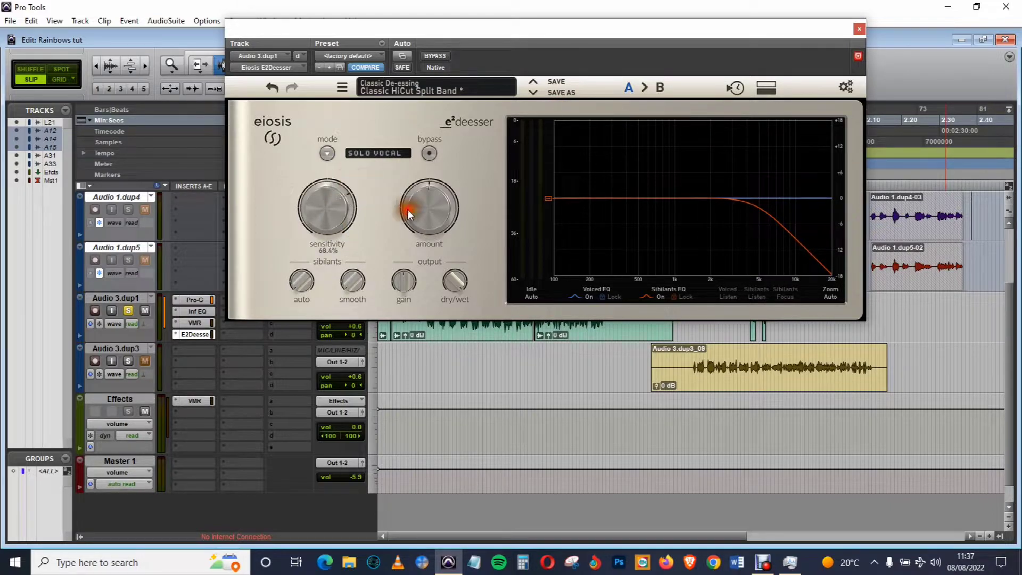
left_click_drag(423, 212, 428, 176)
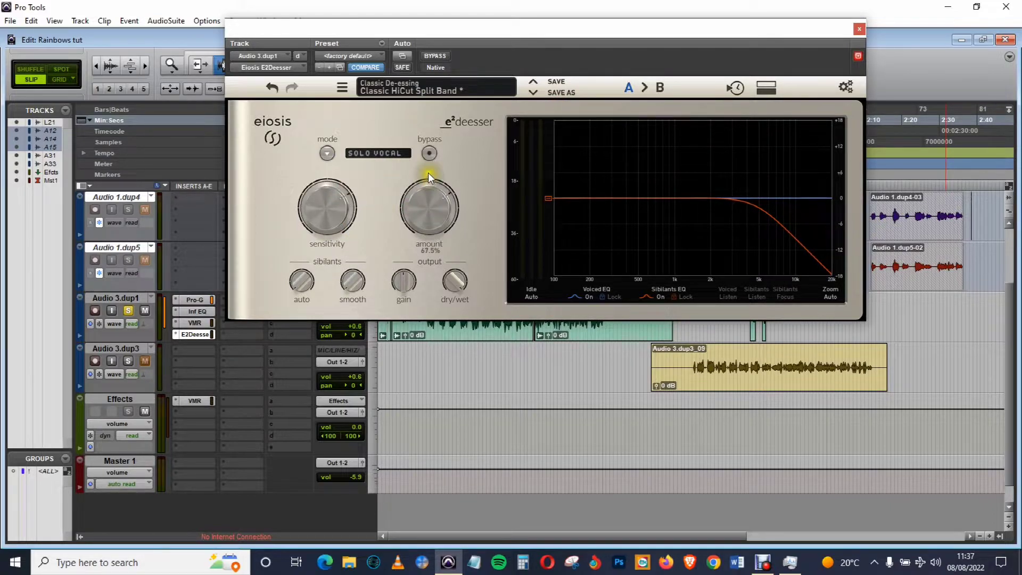
left_click_drag(326, 201, 327, 212)
mouse_move(426, 203)
left_mouse_down()
mouse_move(443, 219)
mouse_move(425, 202)
left_mouse_up()
left_click_drag(327, 209, 424, 198)
left_click_drag(347, 212, 347, 208)
left_click_drag(435, 208, 423, 209)
left_click_drag(344, 213, 342, 223)
left_click(432, 212)
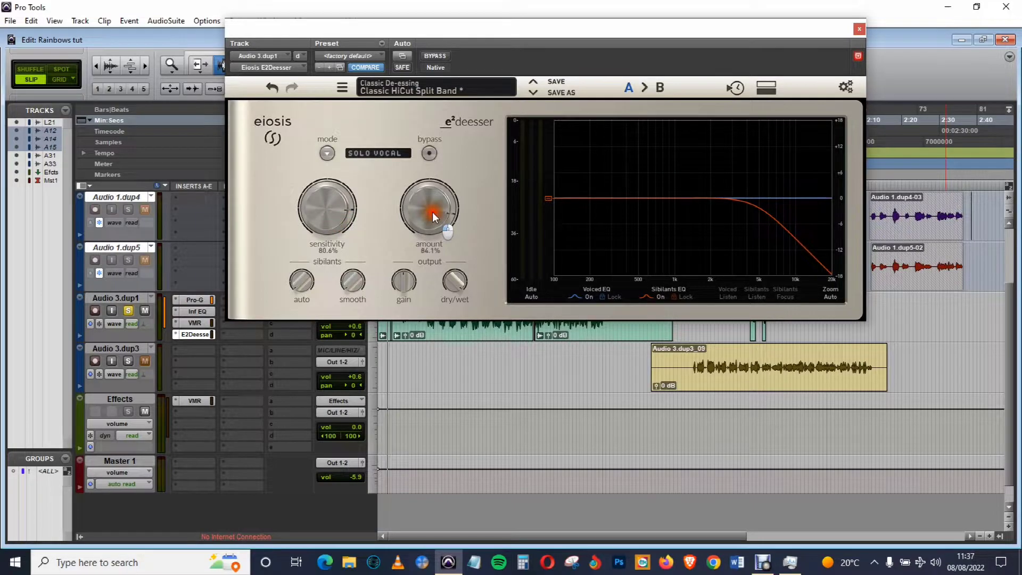
left_click(860, 29)
- Play the song from near the start to hear the processed vocal over the beat, and stop playback
left_click(763, 192)
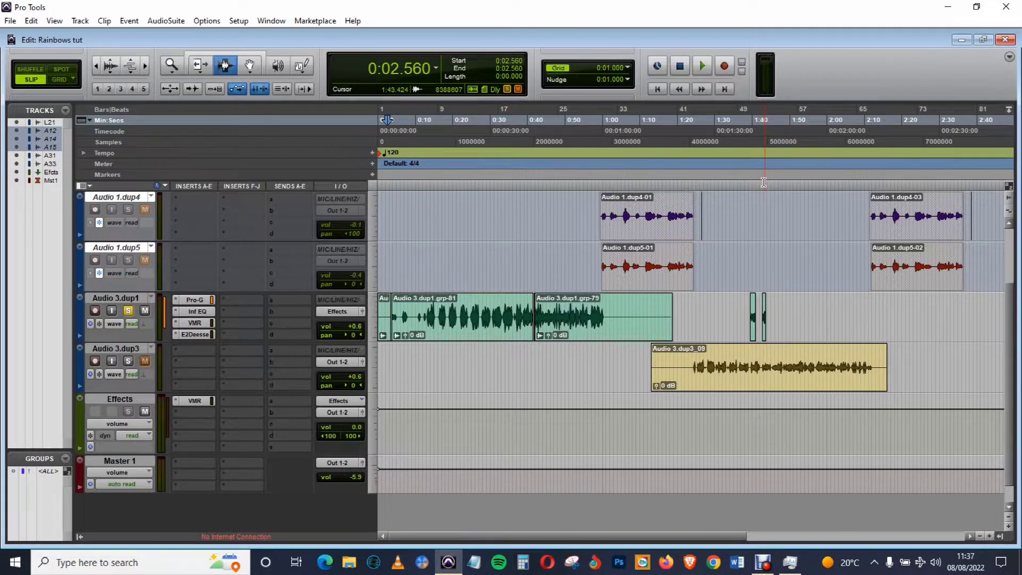
left_click(703, 68)
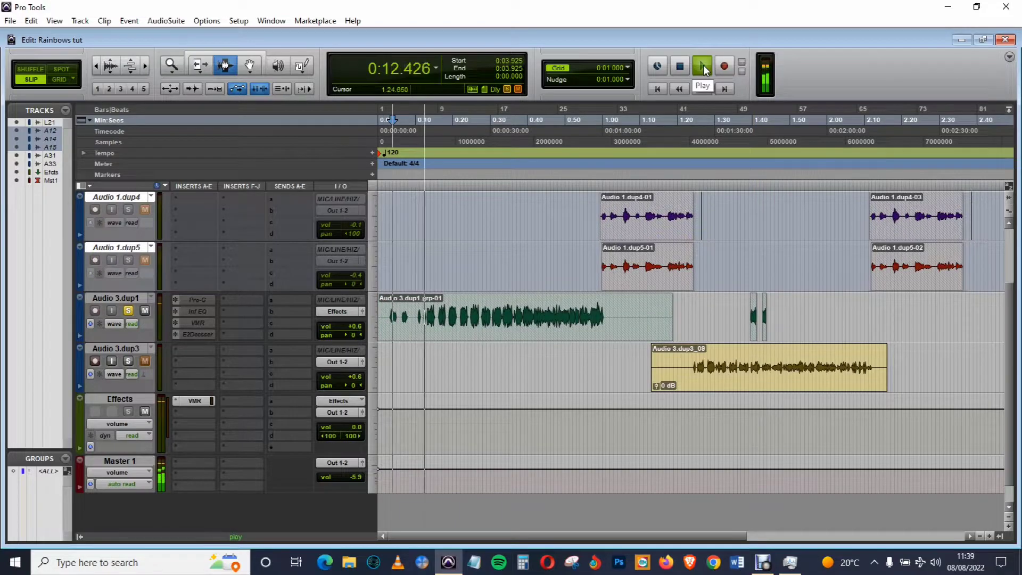
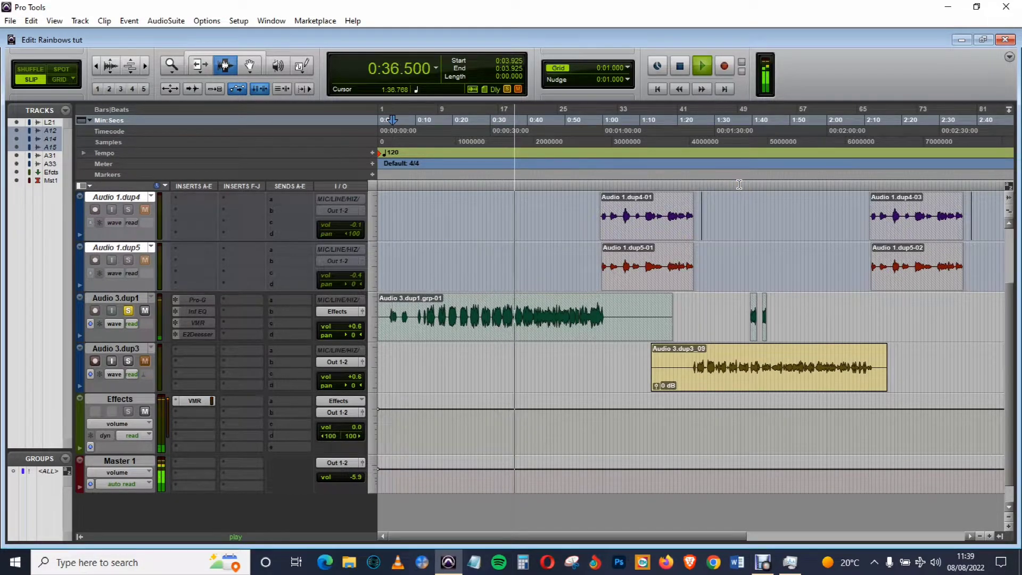
scroll(744, 232, "up", 2)
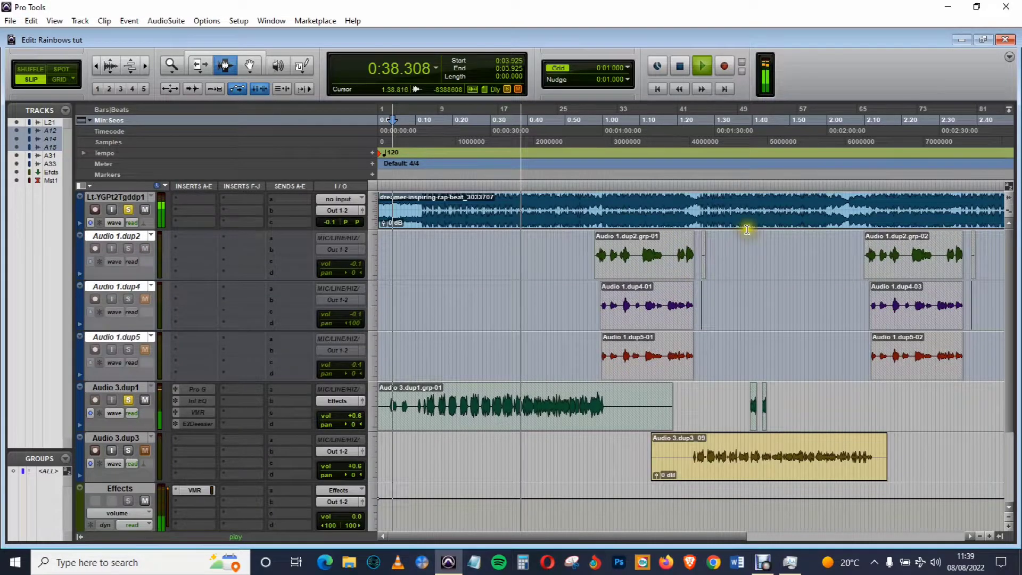
scroll(747, 230, "down", 1)
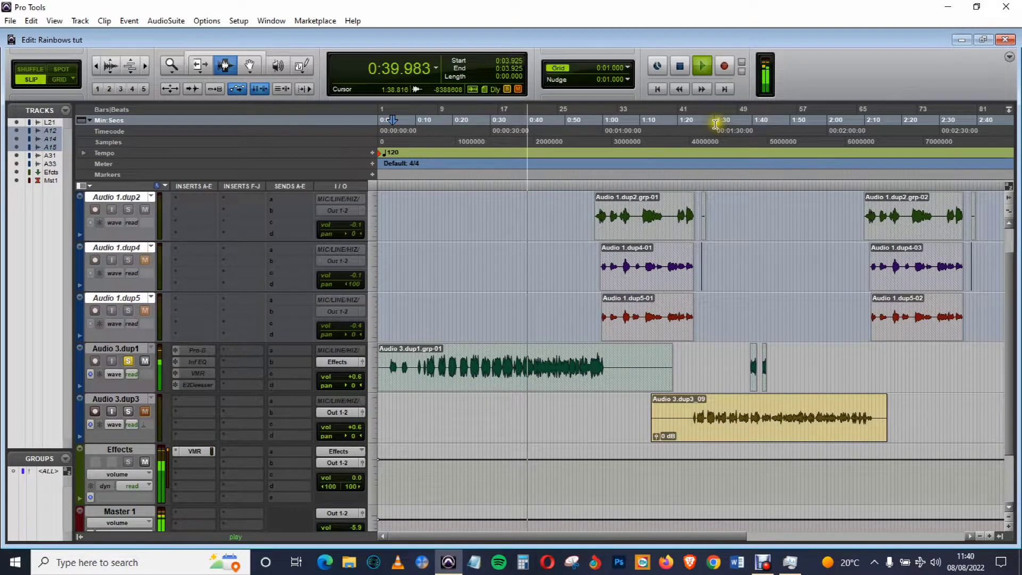
left_click(684, 65)
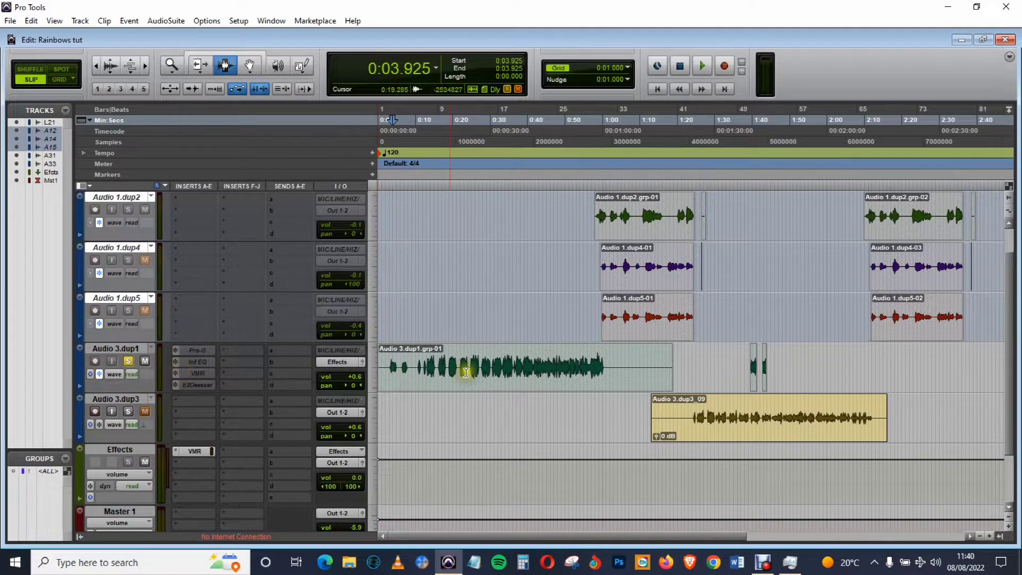
- Unfreeze the Audio 3.dup1 track so its inserts can be edited
left_click(99, 375)
left_click(99, 375)
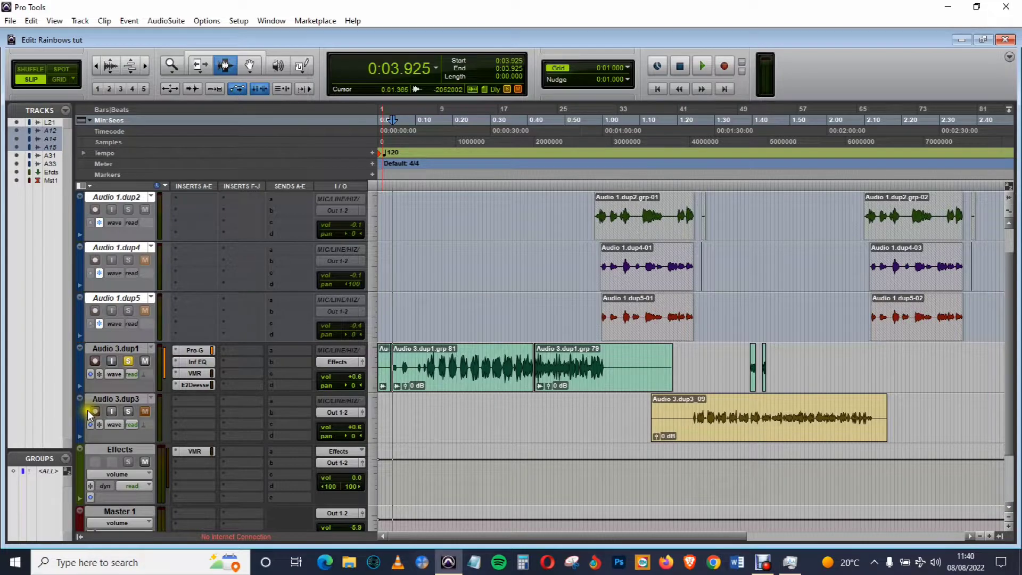
scroll(376, 382, "down", 1)
left_click(132, 400)
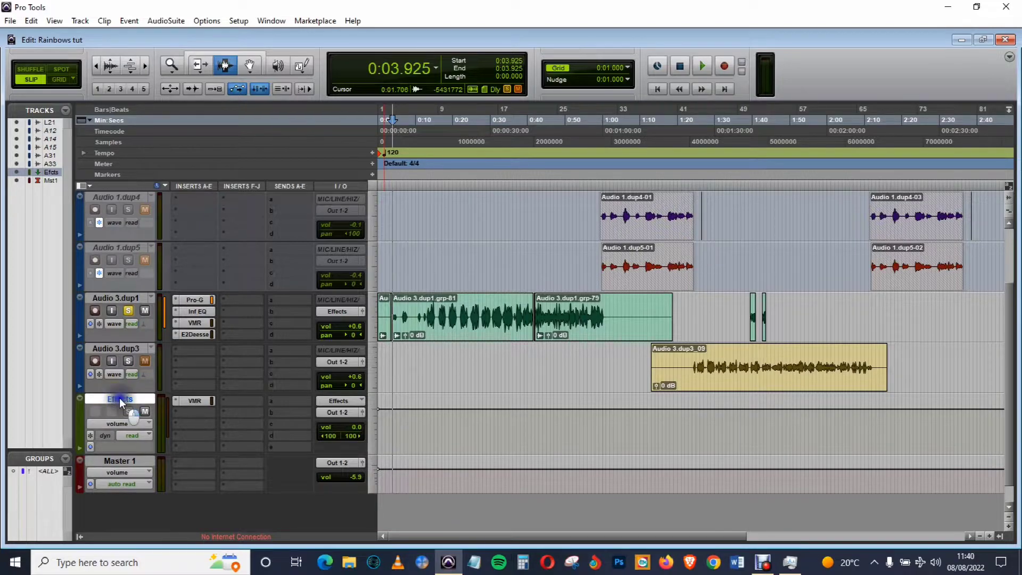
right_click(119, 398)
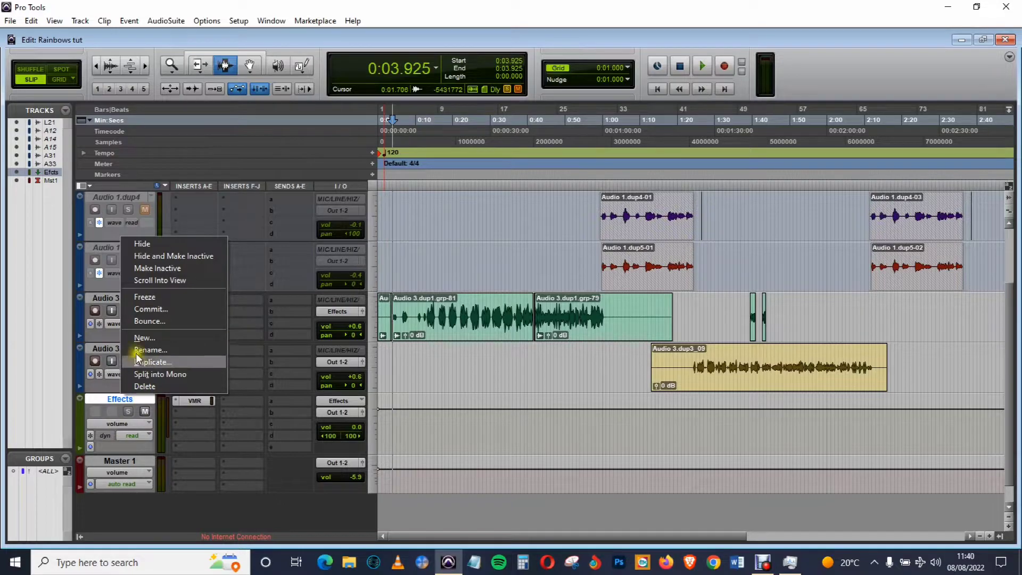
left_click(155, 344)
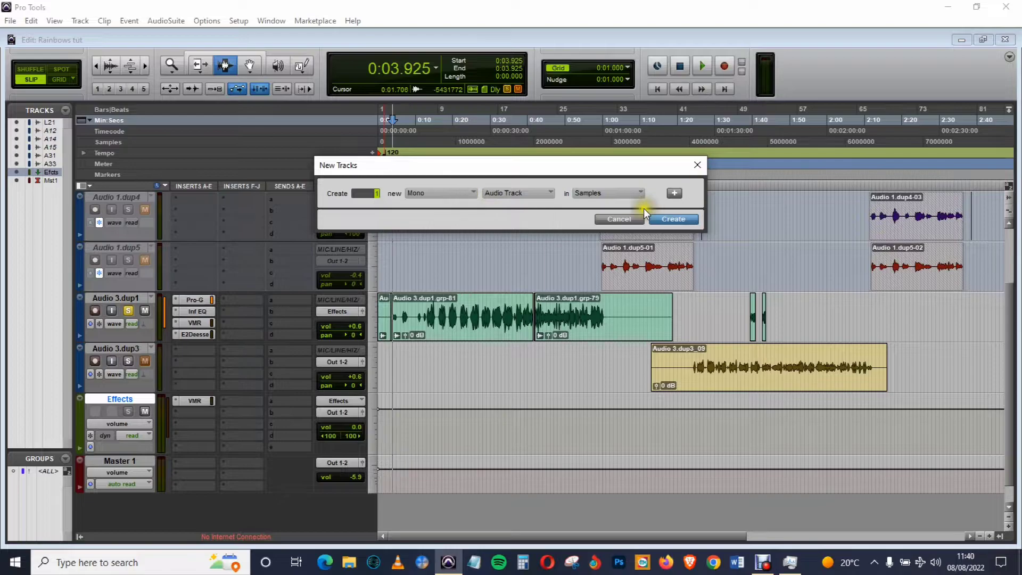
left_click(628, 218)
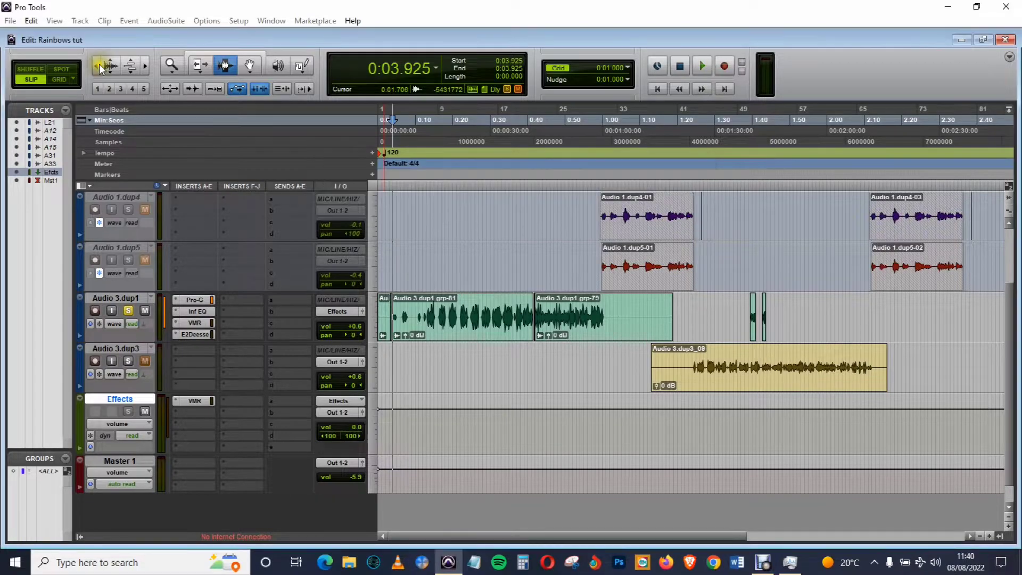
- Create one new stereo Aux Input track below the Effects track
left_click(80, 21)
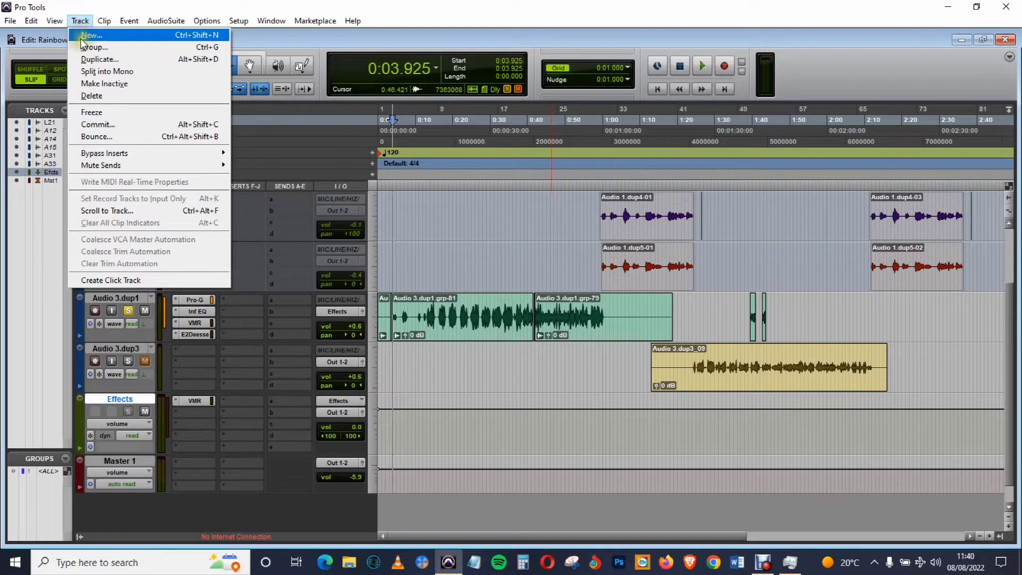
left_click(83, 36)
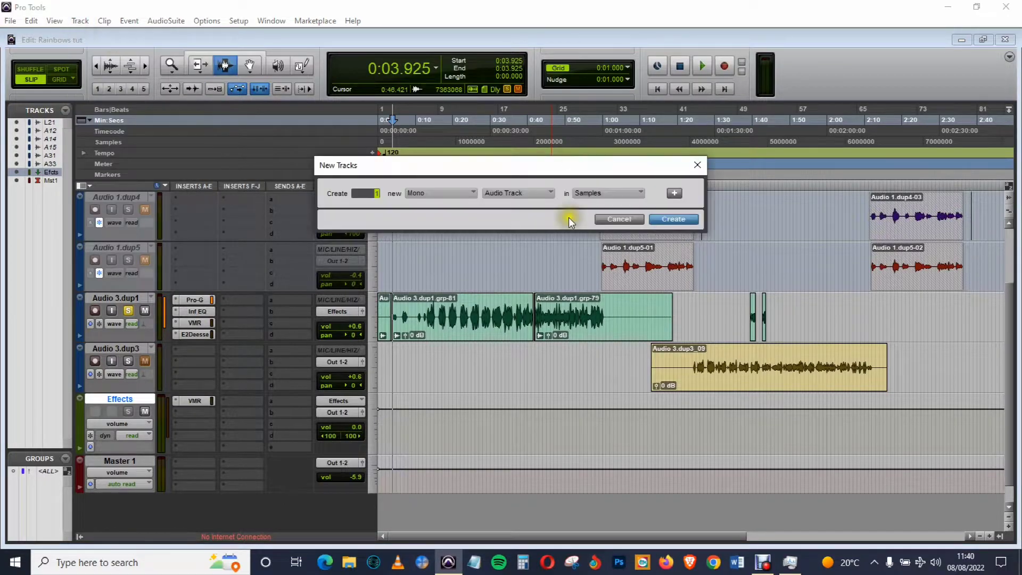
left_click(428, 190)
left_click(458, 204)
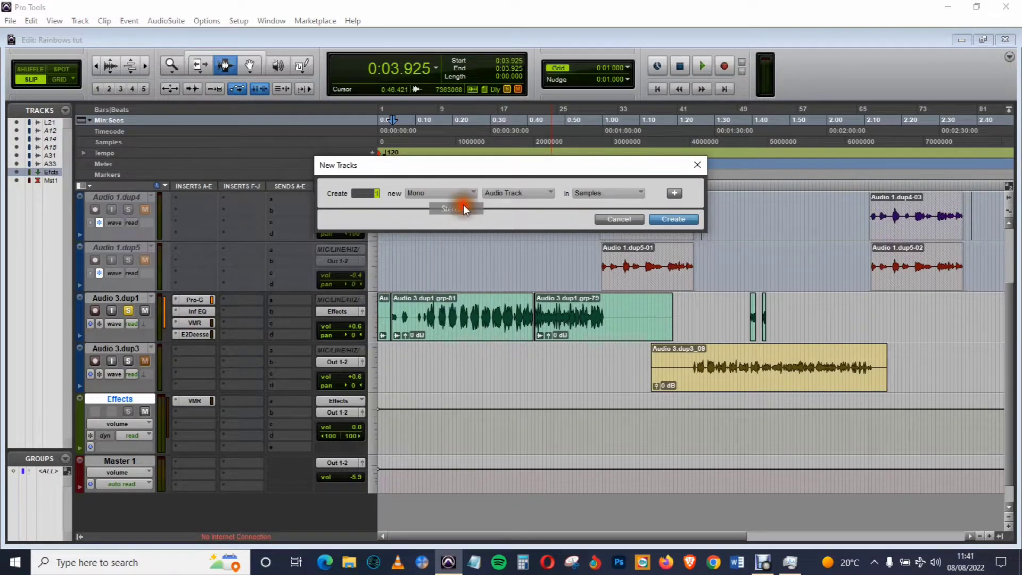
left_click(529, 191)
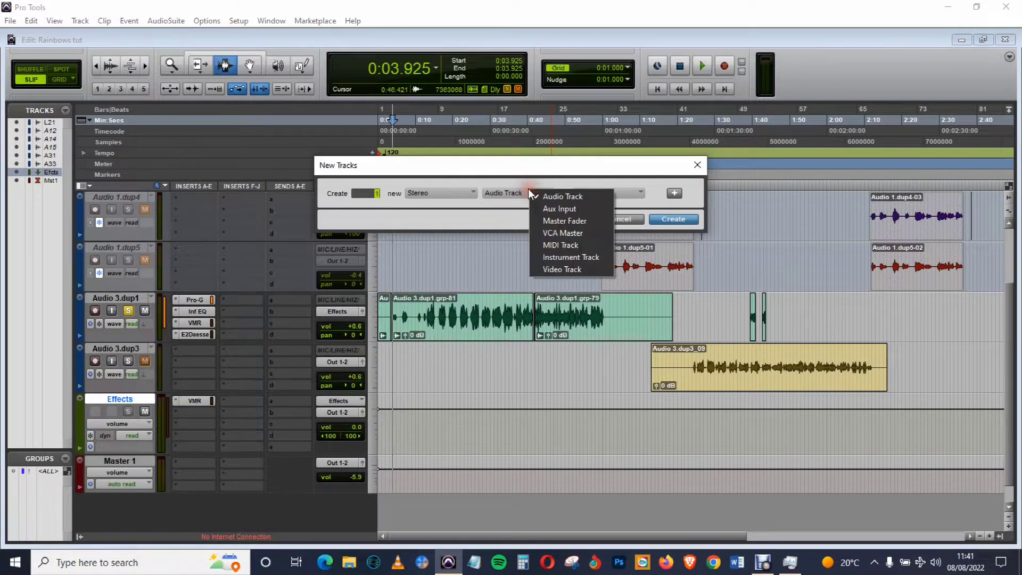
left_click(559, 208)
left_click(668, 221)
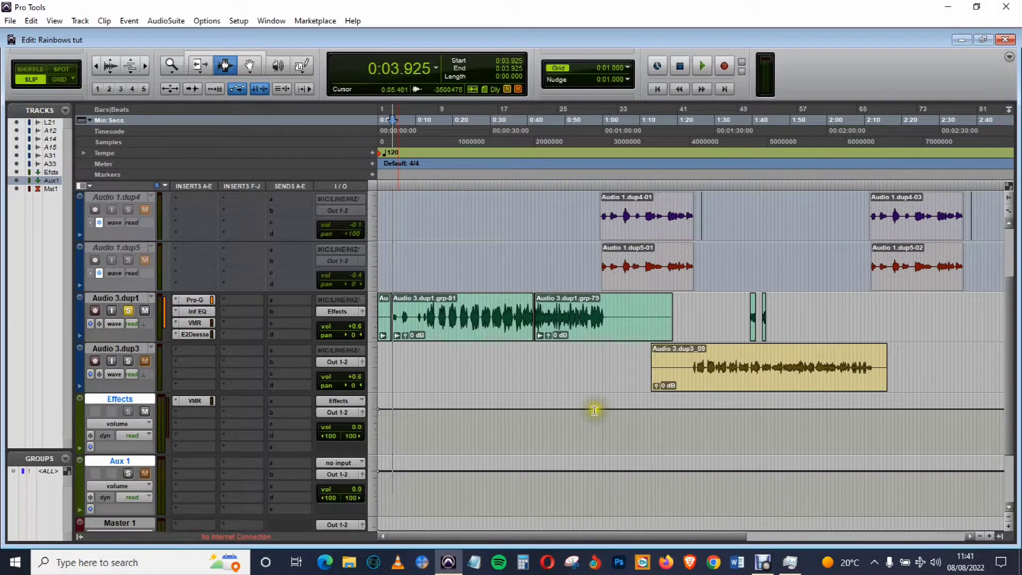
- Rename the new Aux 1 track as reverb
left_click(151, 473)
left_click(120, 465)
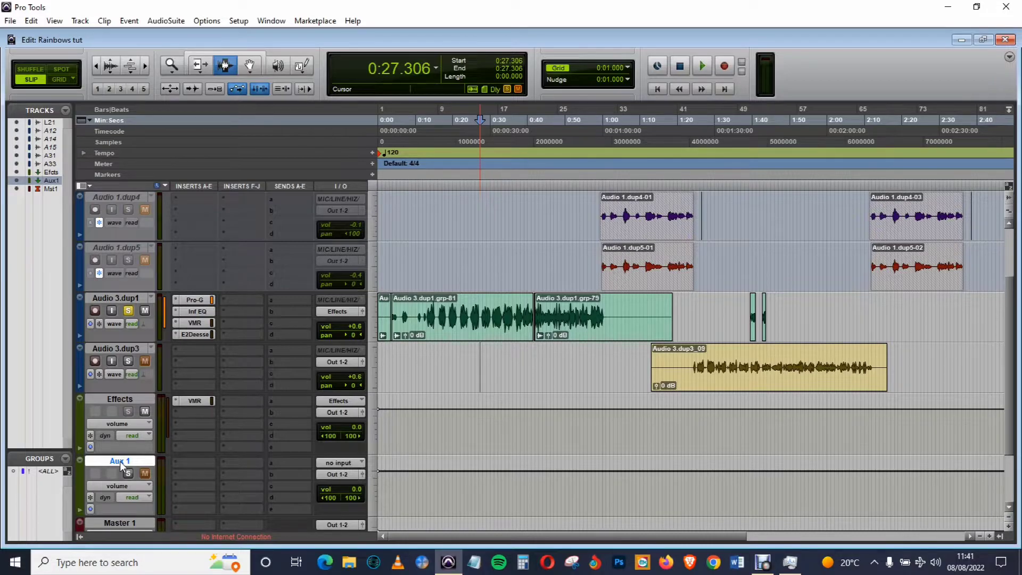
double_click(120, 461)
type("reverb")
left_click(591, 289)
- Put the reverb track in solo-safe mode so soloing other tracks does not mute it
scroll(208, 375, "down", 1)
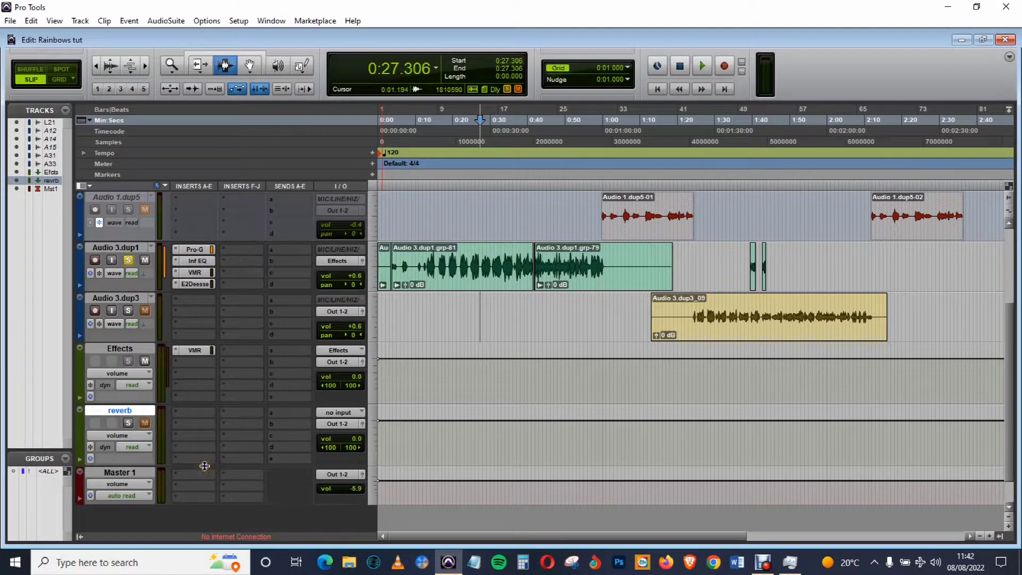
left_click(127, 423)
left_click(128, 423, "ctrl")
- Insert the multichannel ValhallaPlate (stereo) plug-in in the reverb track's first insert slot and close its window
left_click(185, 410)
mouse_move(255, 432)
mouse_move(364, 415)
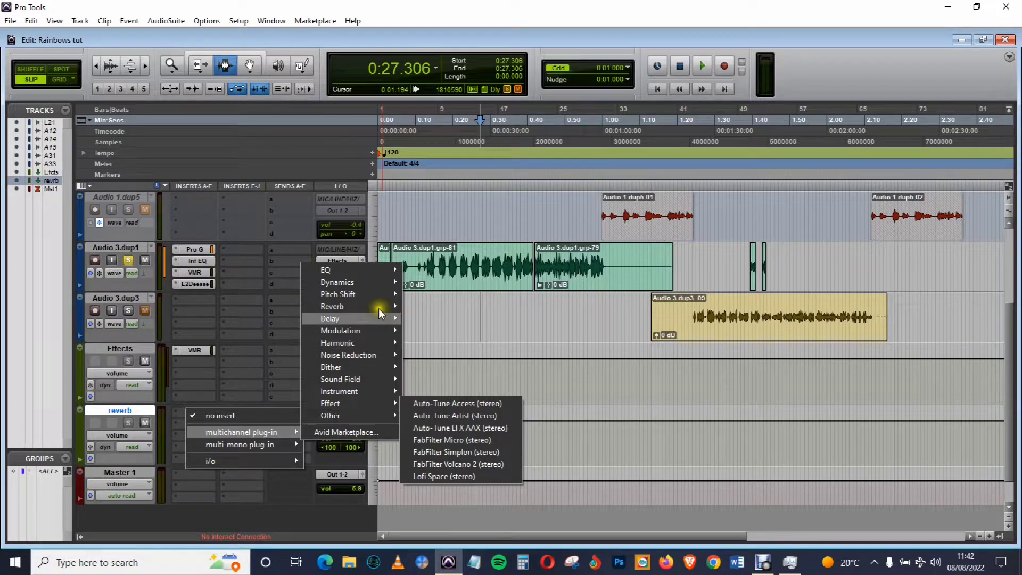
mouse_move(379, 301)
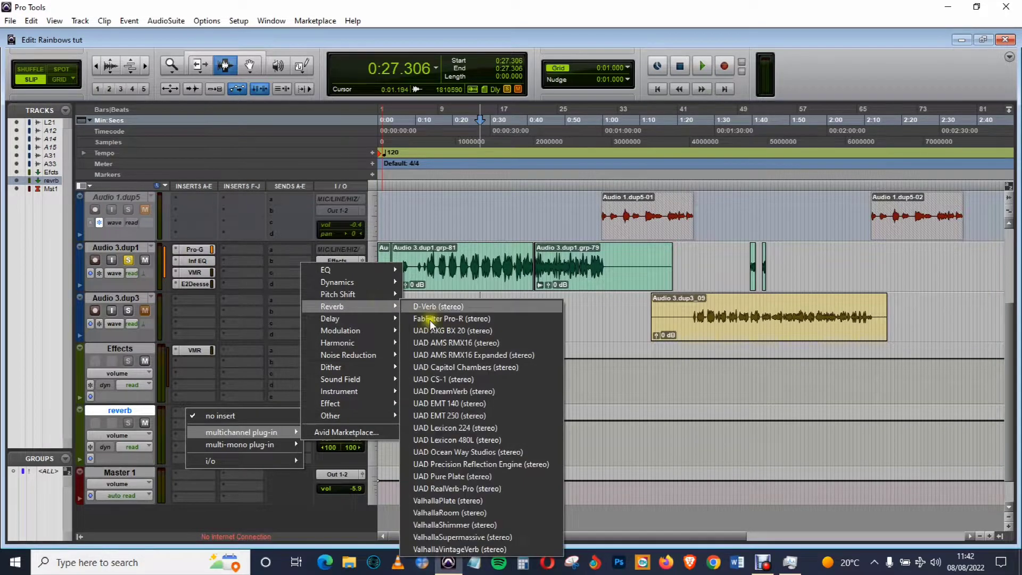
left_click(467, 500)
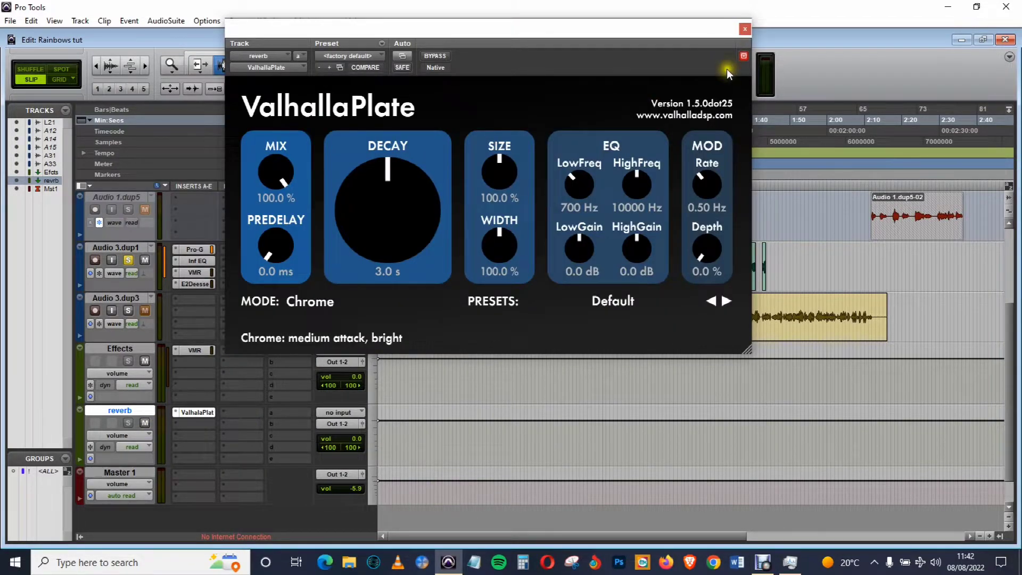
left_click(745, 31)
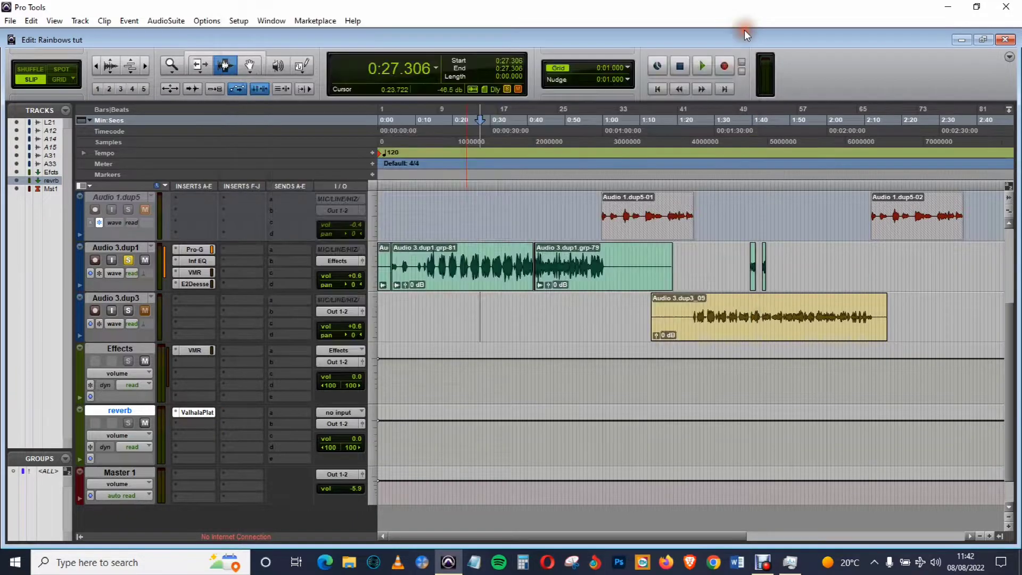
- Replace ValhallaPlate on the reverb track with ValhallaRoom (stereo) and load the HobbsEnd preset from Big Spaces
left_click(174, 411)
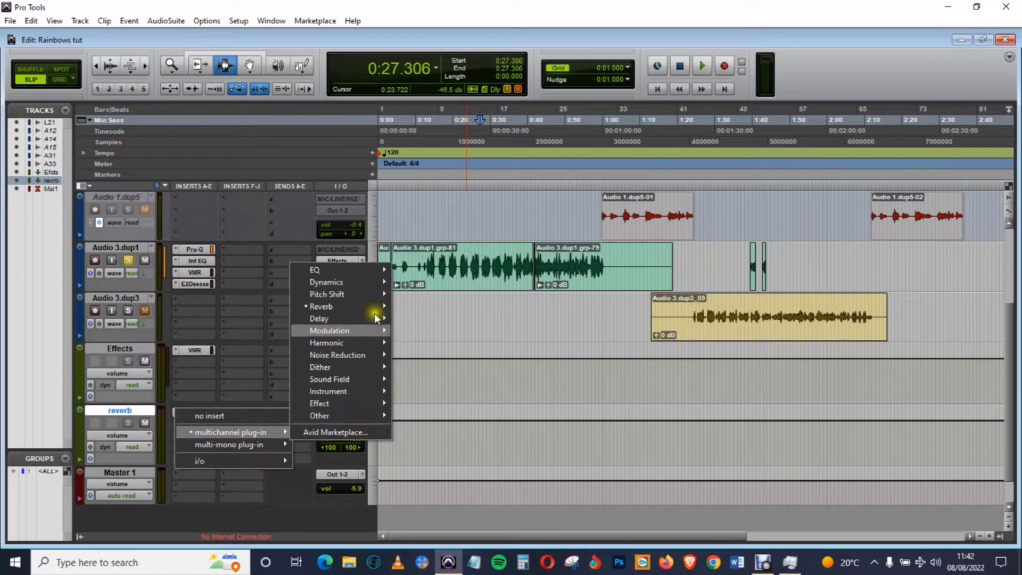
mouse_move(361, 304)
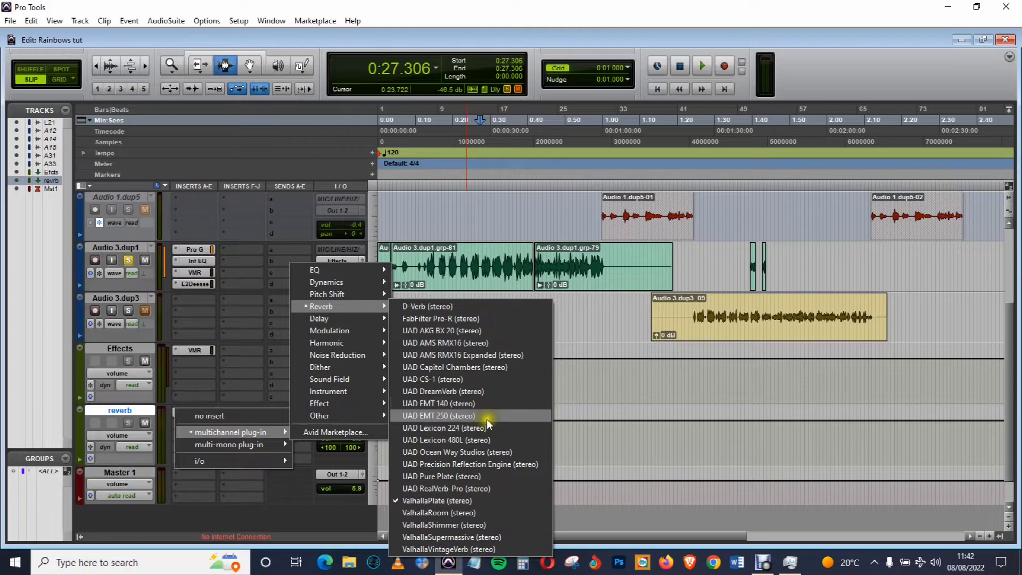
left_click(435, 501)
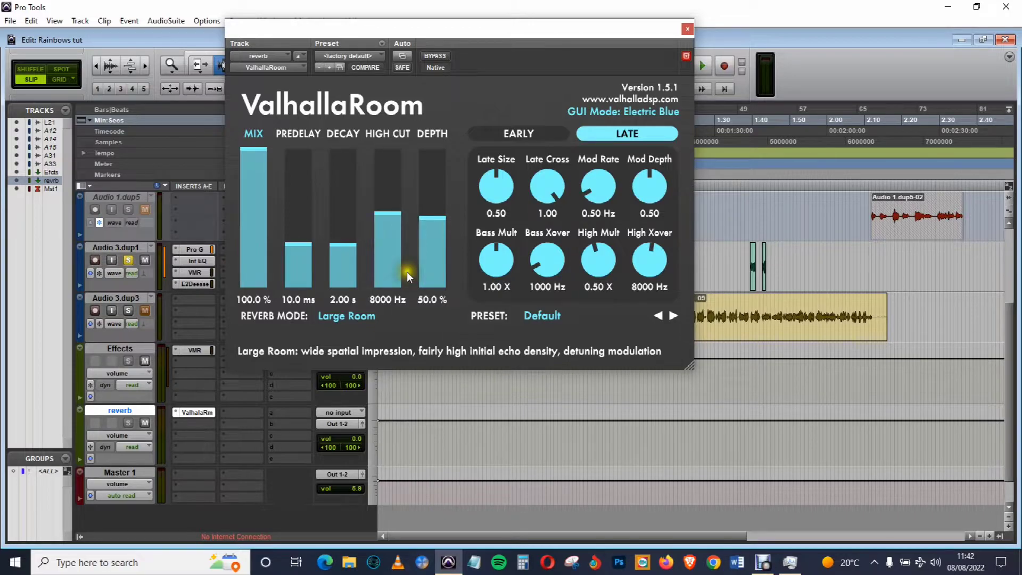
left_click(563, 317)
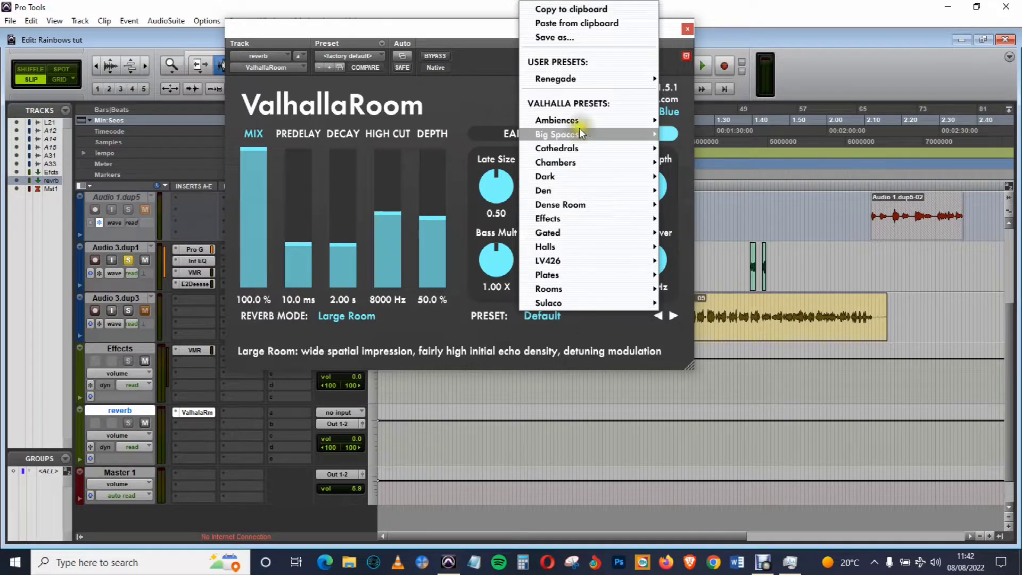
mouse_move(572, 133)
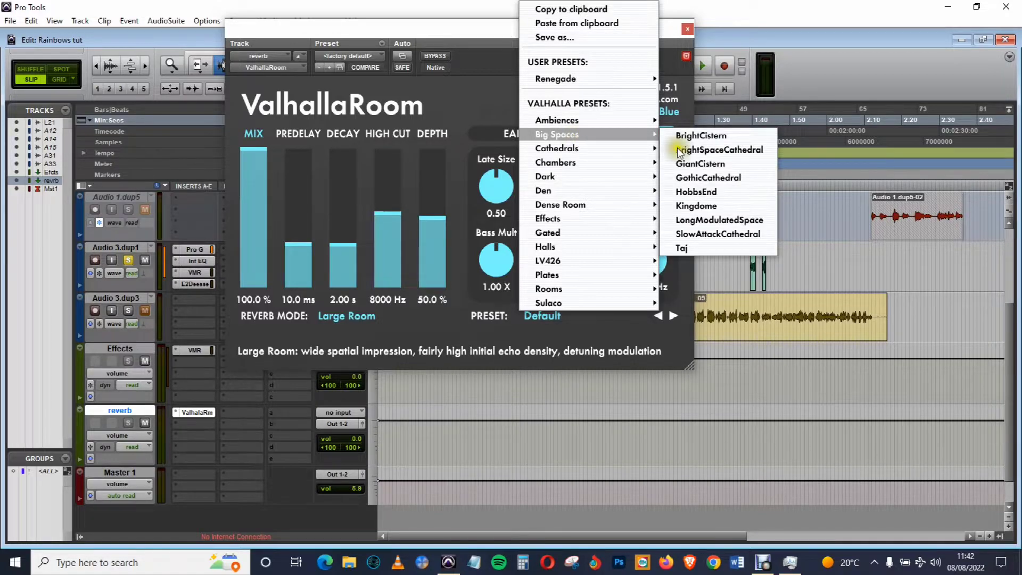
left_click(698, 192)
- Set ValhallaRoom's predelay to 0.0 ms, decay to 0.46 s, high cut to 4220 Hz and depth to 46.5 %
left_click_drag(436, 168, 425, 264)
left_click_drag(346, 228, 345, 261)
left_click_drag(292, 294, 293, 320)
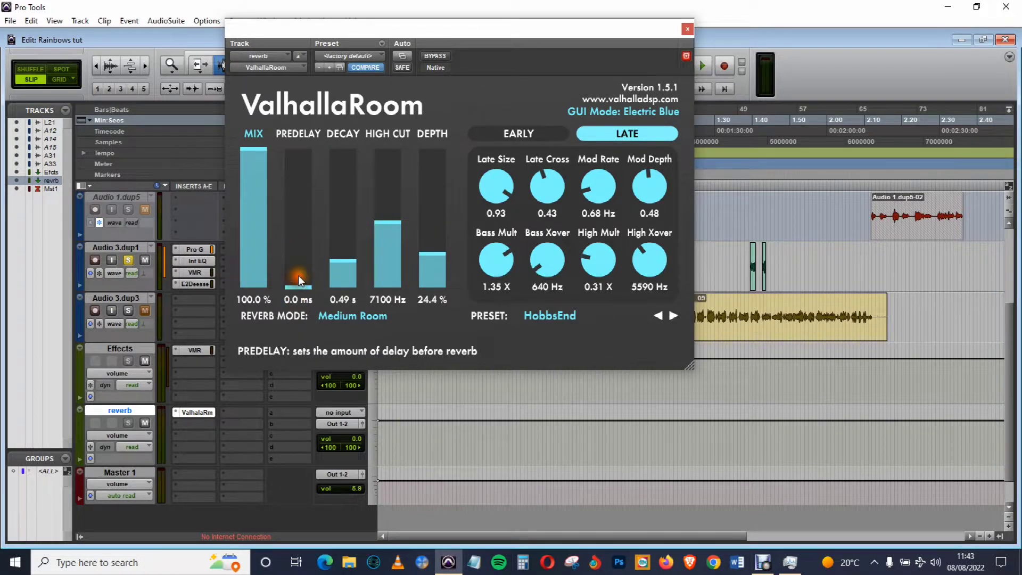
mouse_move(349, 261)
left_mouse_down()
mouse_move(347, 234)
mouse_move(391, 266)
mouse_move(389, 230)
mouse_move(337, 262)
left_mouse_up()
left_click_drag(439, 250, 392, 256)
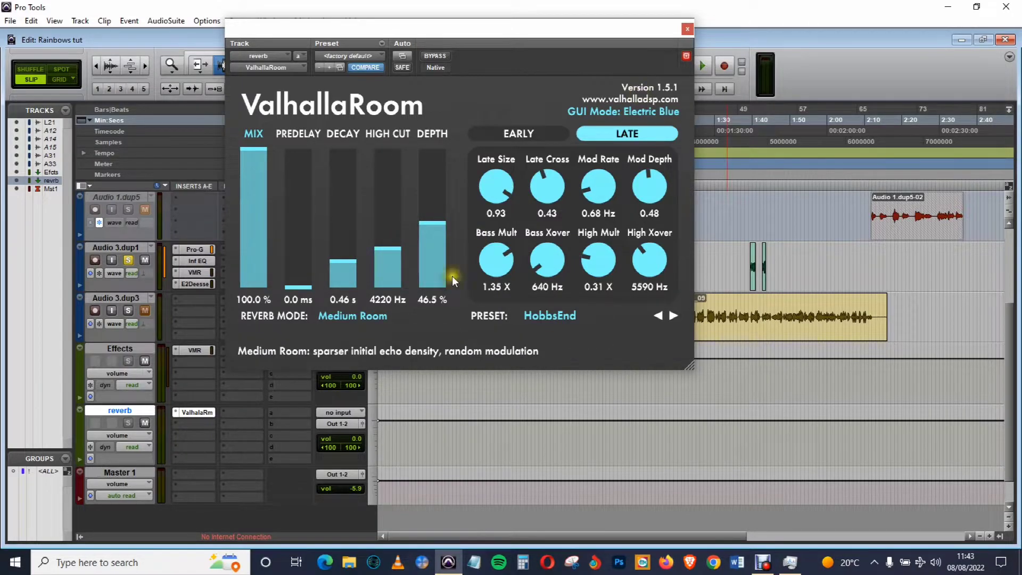
- Switch ValhallaRoom's reverb mode to Large Room and close the plug-in window
left_click(347, 315)
left_click(353, 333)
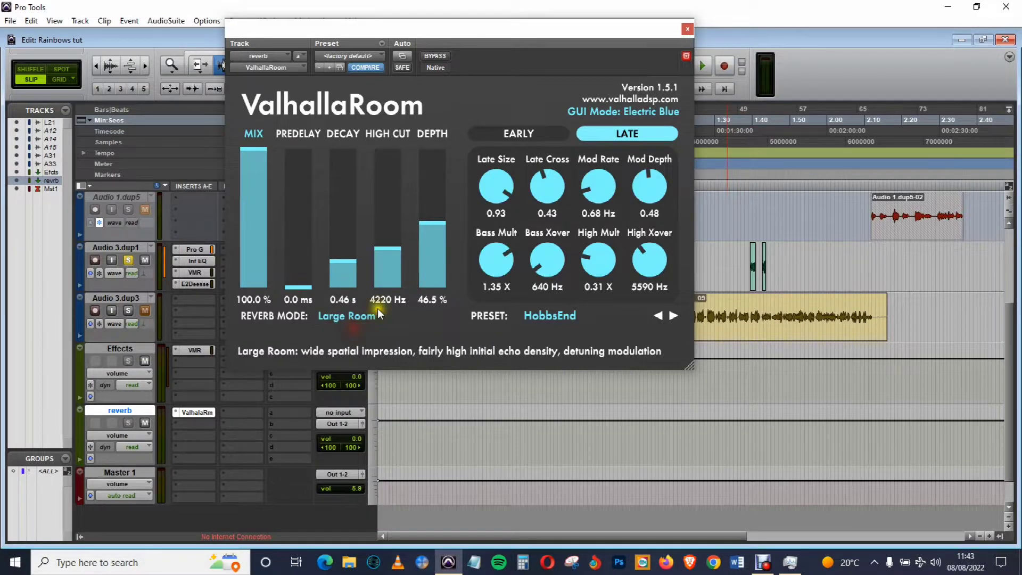
left_click(690, 28)
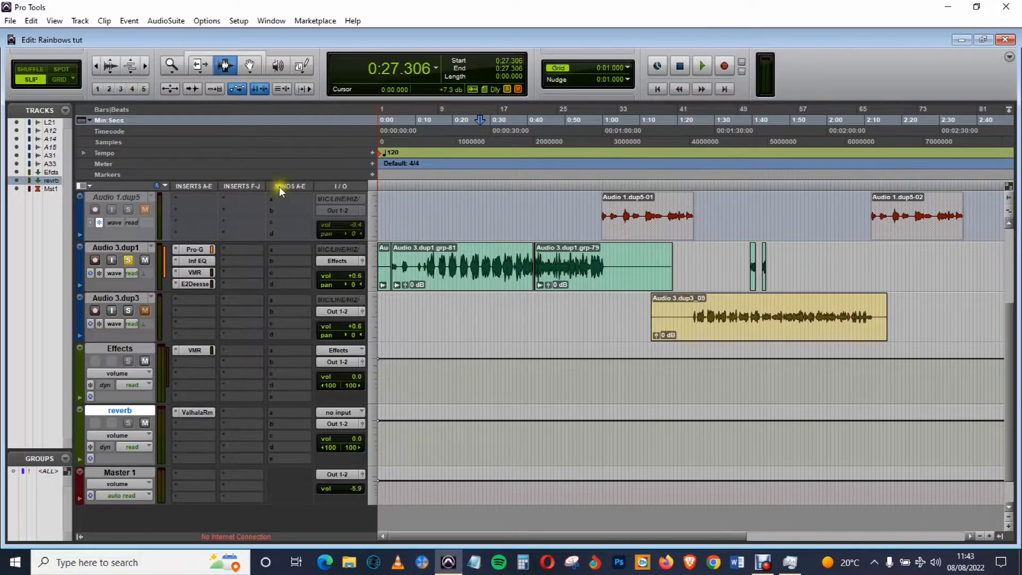
left_click(276, 248)
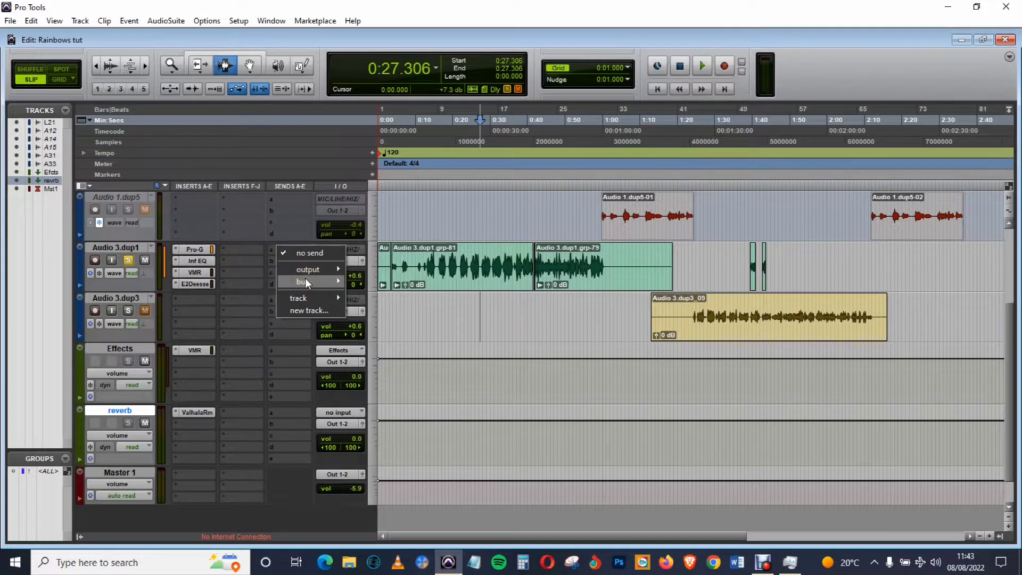
mouse_move(305, 279)
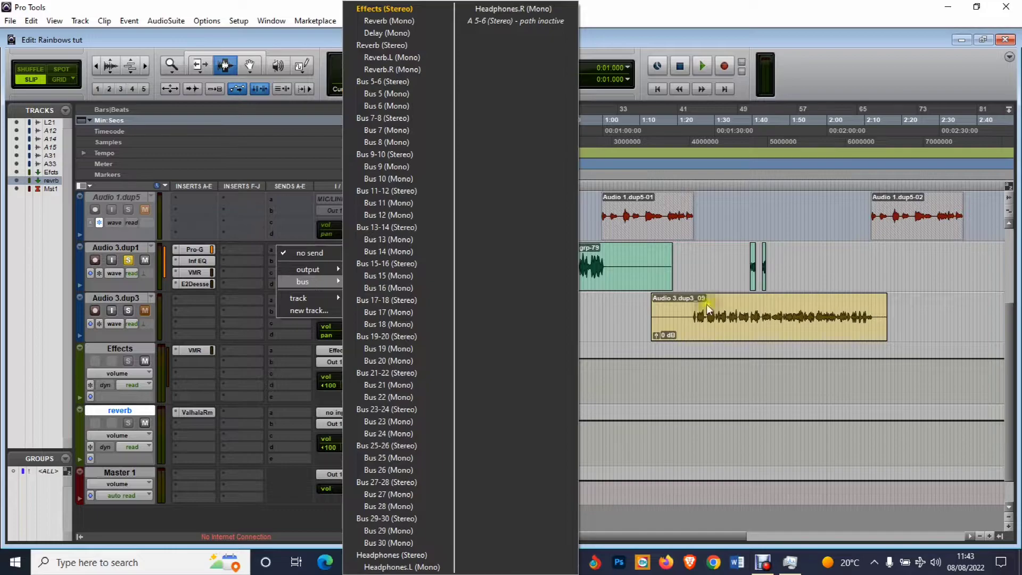
left_click(824, 227)
left_click(825, 227)
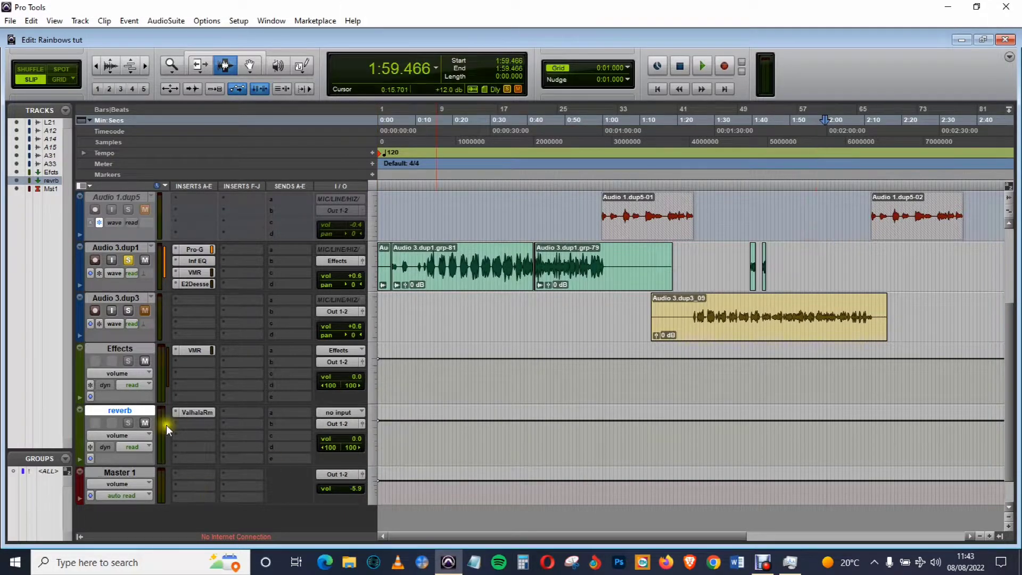
- Set the reverb track's input to the Reverb (Stereo) bus
left_click(338, 411)
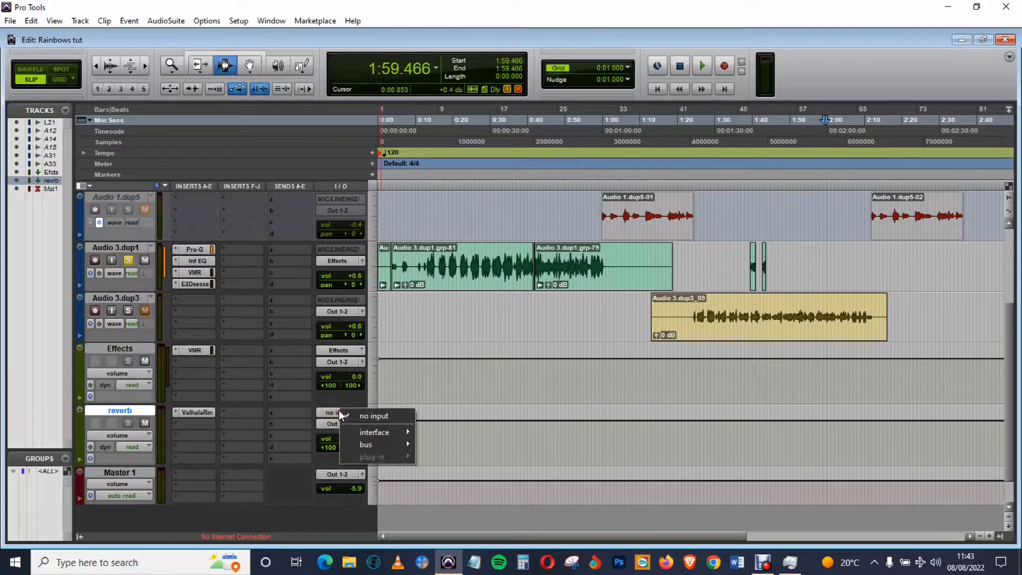
mouse_move(386, 444)
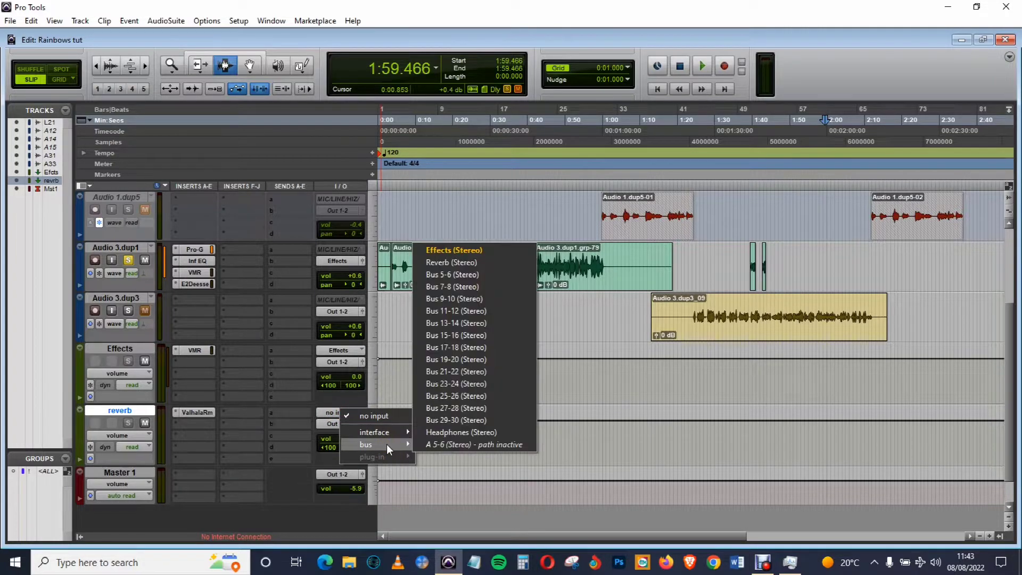
left_click(452, 263)
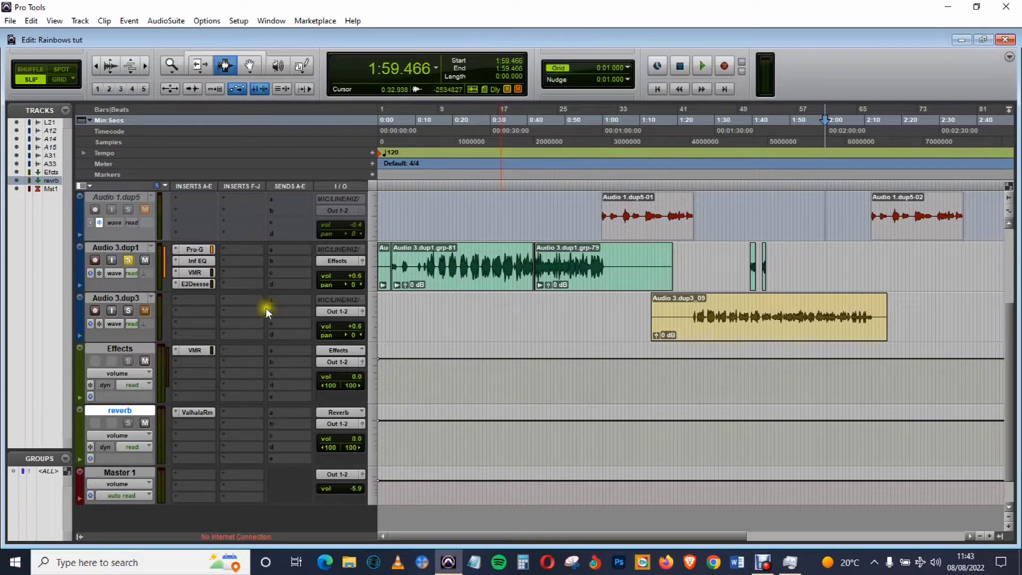
- Add a send from Audio 3.dup1 to the Reverb (Stereo) bus and set its level to about -11.5 dB
scroll(331, 301, "up", 1)
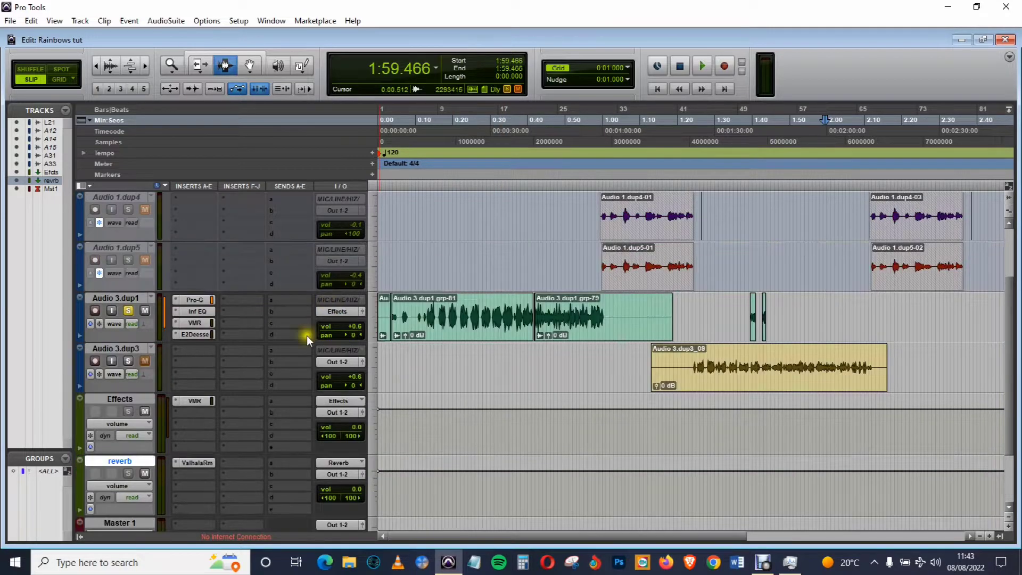
left_click(279, 300)
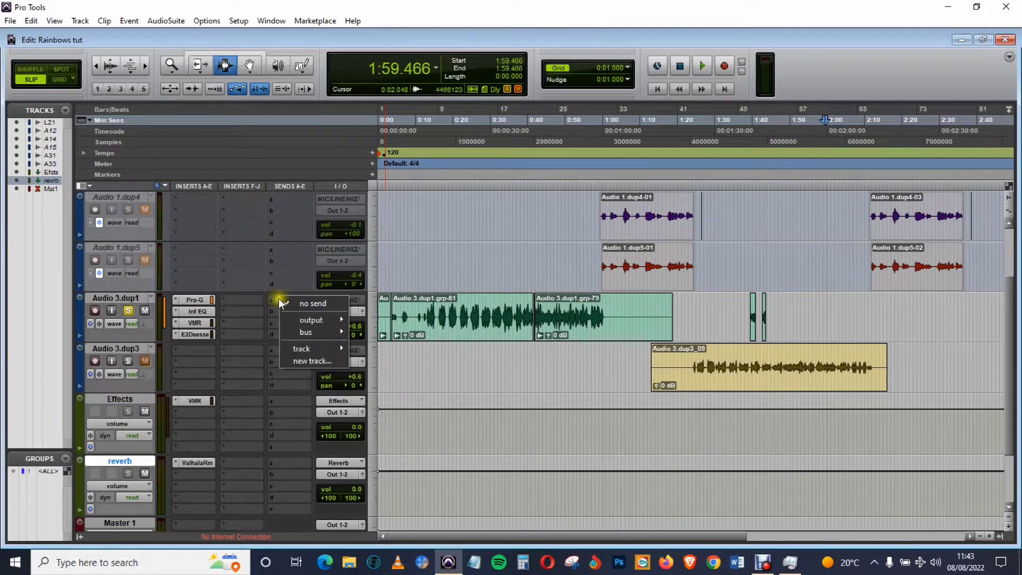
mouse_move(320, 333)
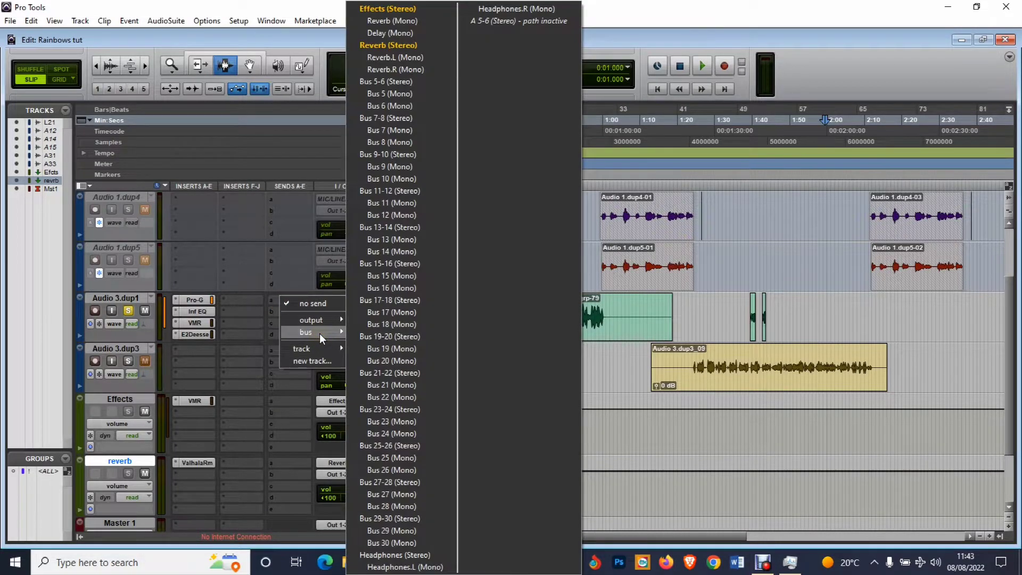
left_click(397, 46)
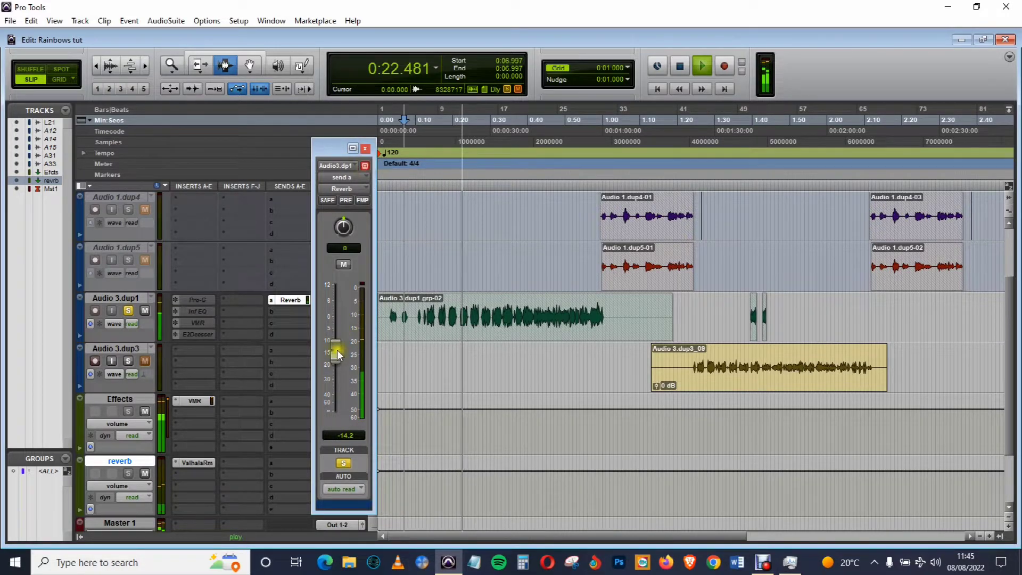
mouse_move(337, 352)
left_mouse_down()
mouse_move(339, 327)
mouse_move(336, 357)
left_mouse_up()
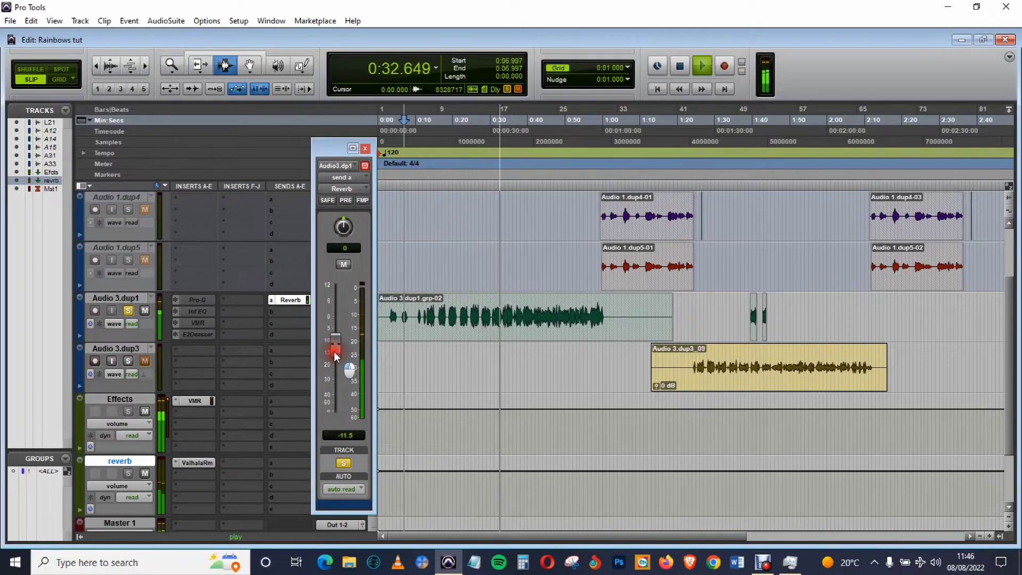
- Close the Audio 3.dup1 reverb send window and stop playback
left_click(365, 148)
left_click(679, 65)
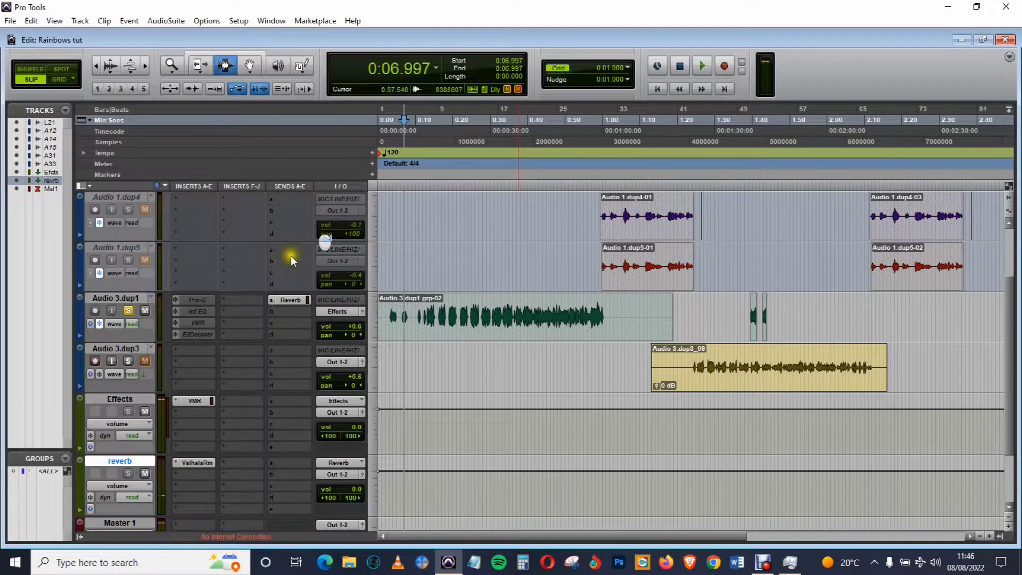
- Create one new stereo aux input track below the reverb track and name it Delay
scroll(290, 256, "down", 3)
right_click(127, 374)
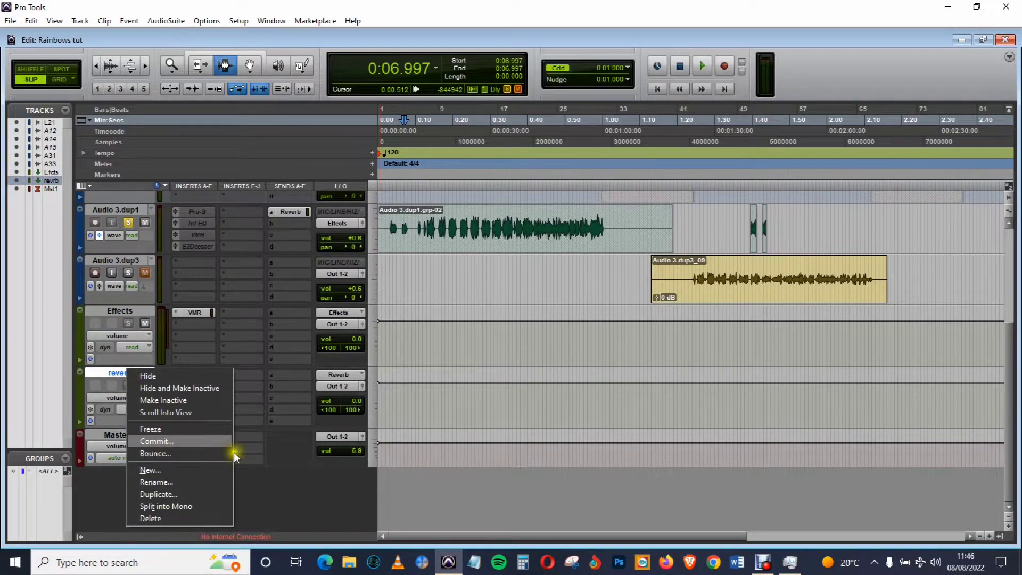
left_click(152, 470)
left_click(423, 193)
left_click(436, 204)
left_click(518, 195)
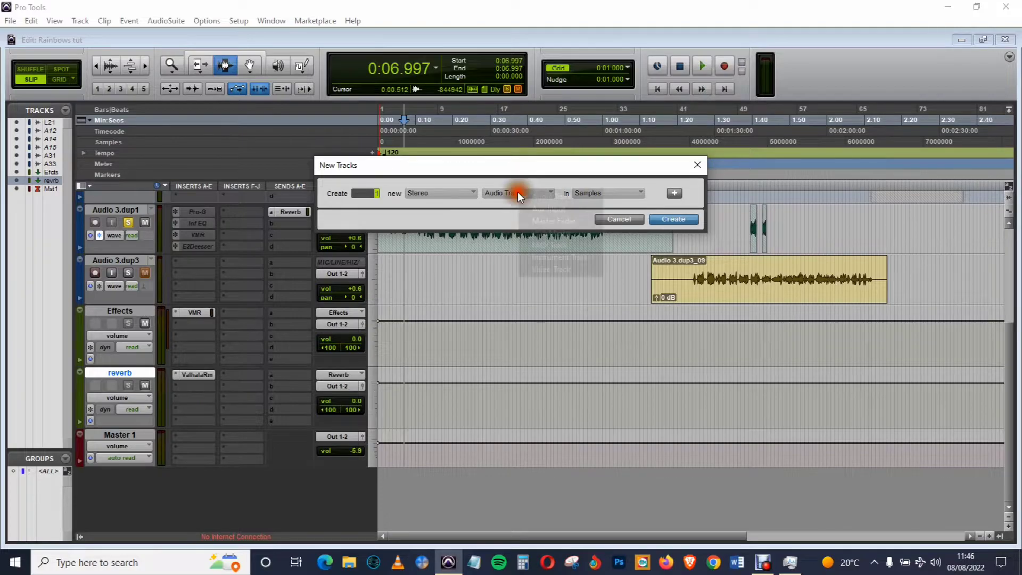
left_click(553, 208)
left_click(663, 219)
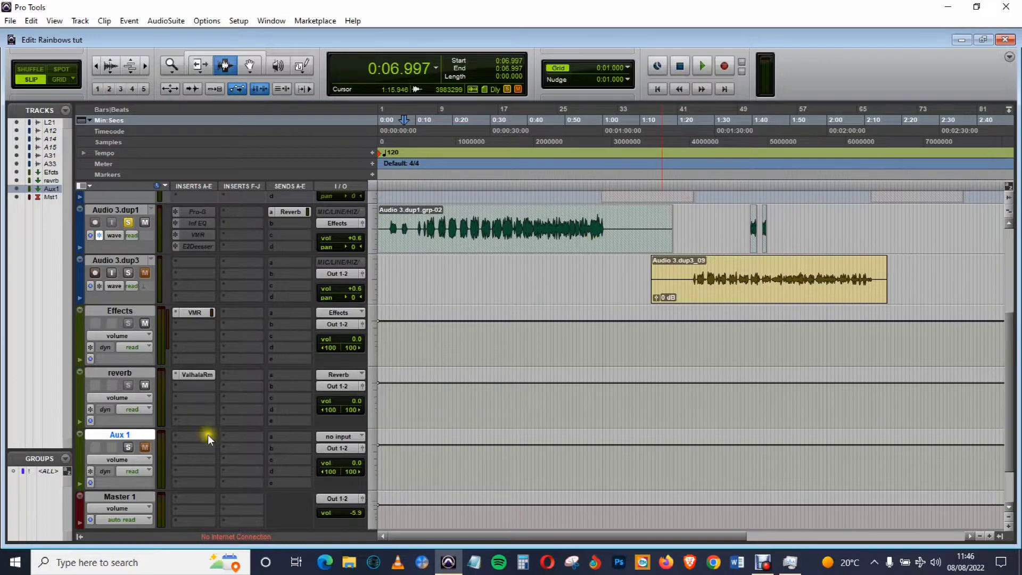
double_click(126, 432)
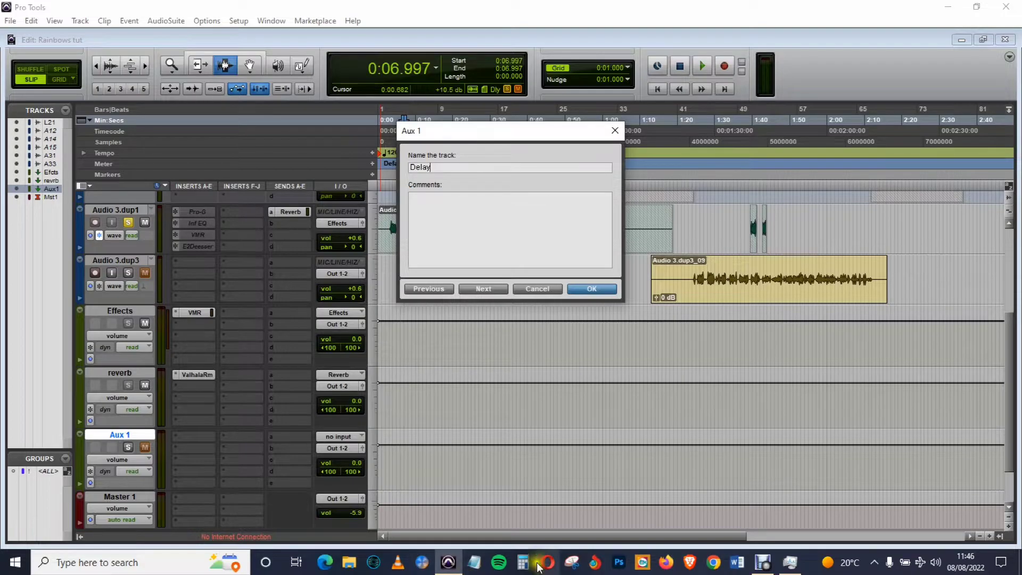
left_click(595, 288)
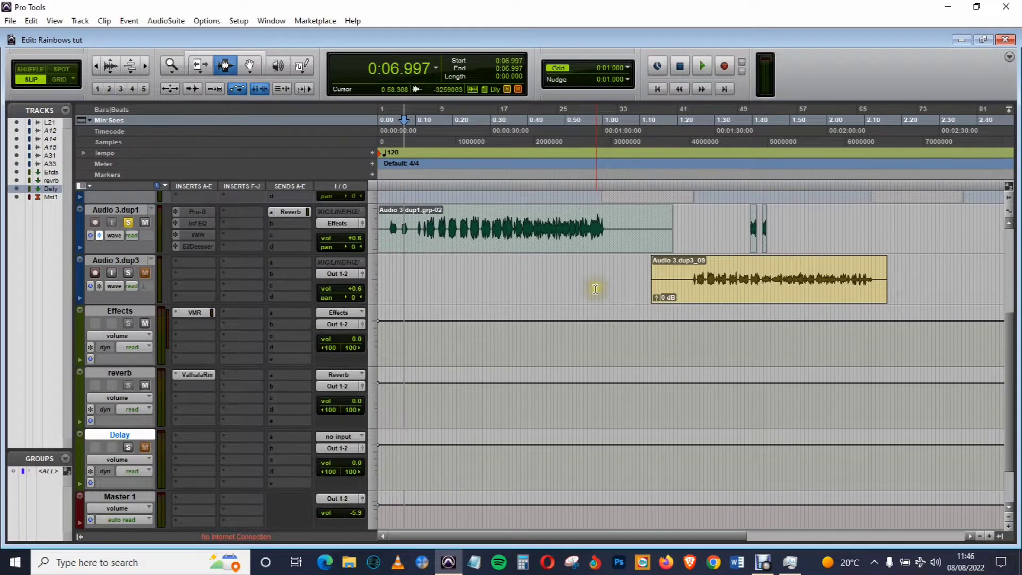
- Rename the reverb track as Reverb, with a capital R
left_click(116, 373)
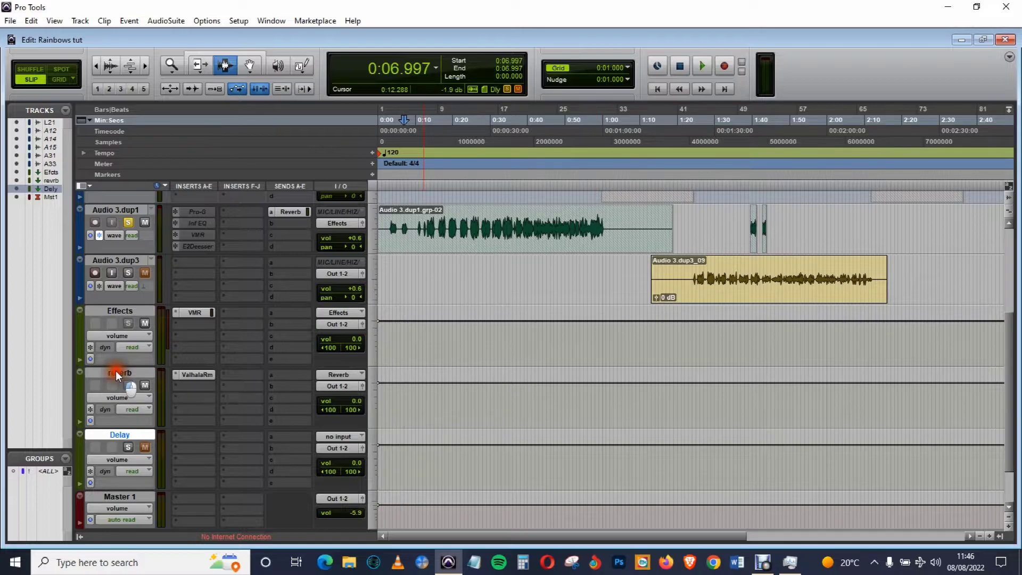
double_click(116, 374)
left_click(413, 166)
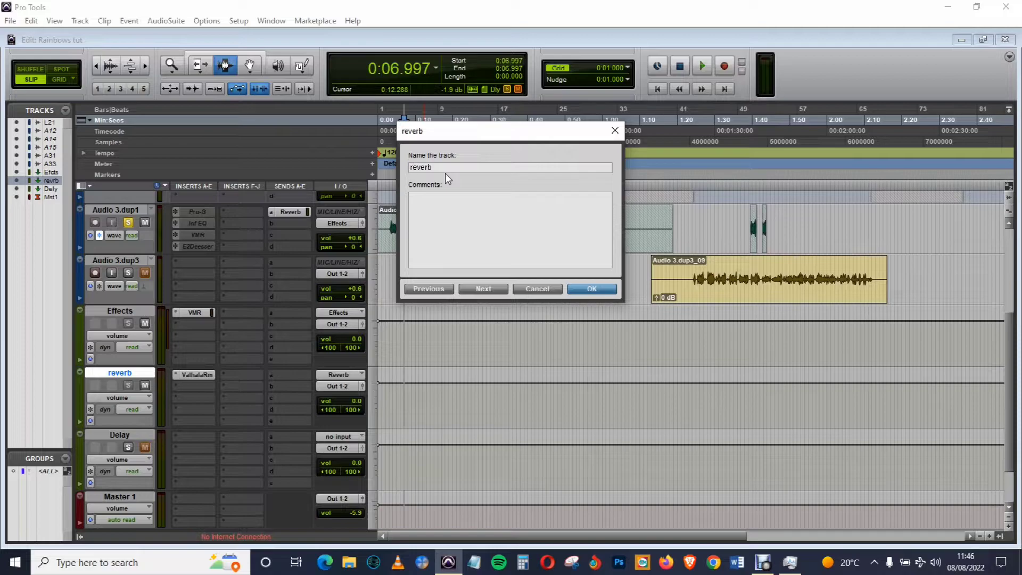
key("Delete")
type("R")
left_click(593, 288)
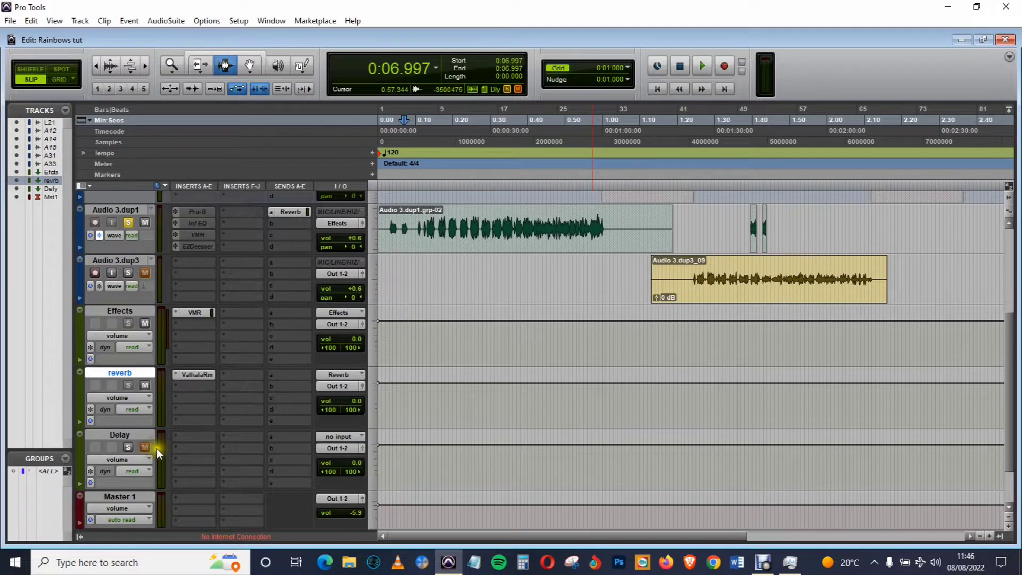
- Put the Delay track in solo-safe mode and set its input to Bus 5-6 (Stereo)
left_click(128, 448)
left_click(128, 447)
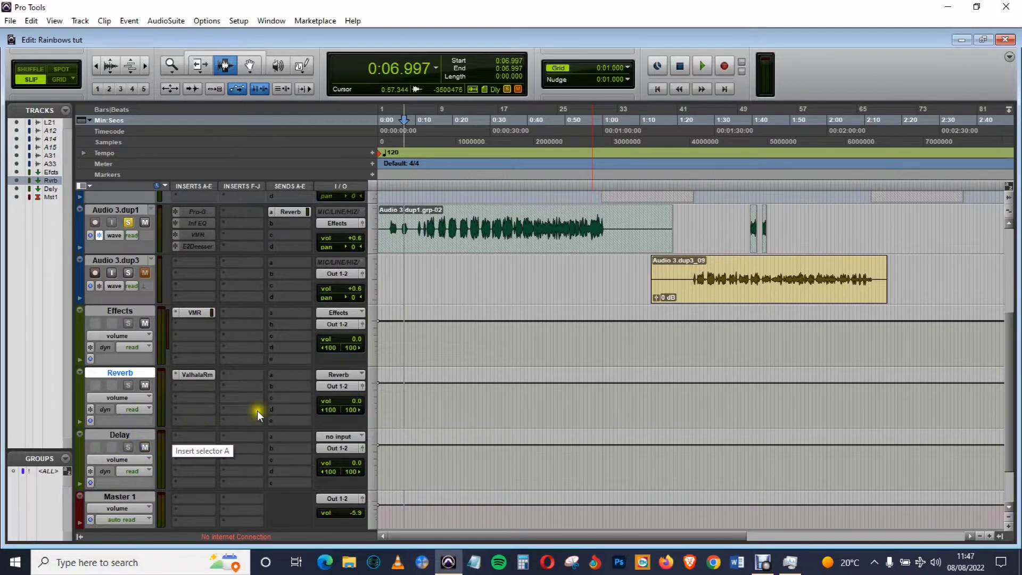
scroll(174, 425, "down", 2)
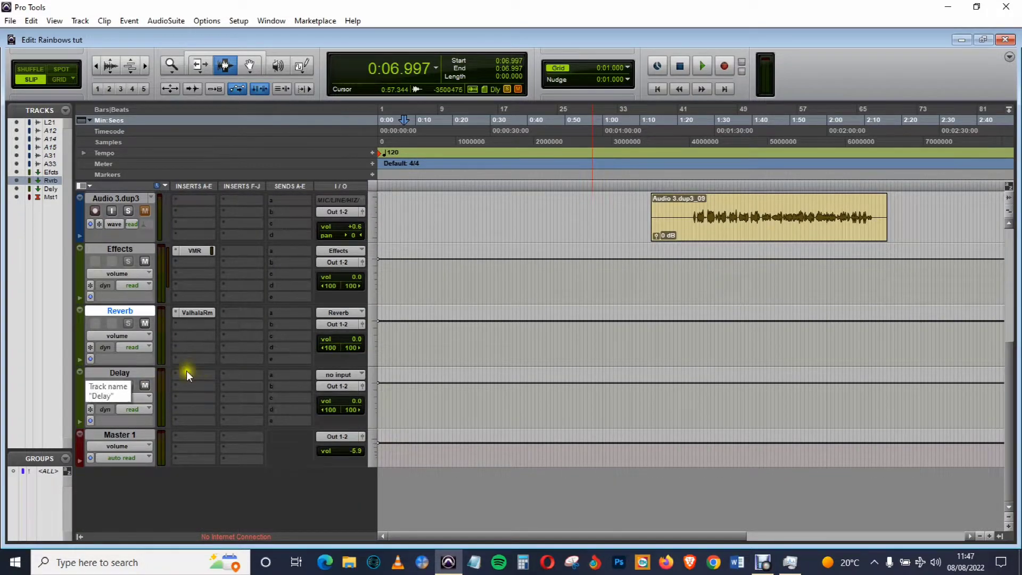
left_click(340, 374)
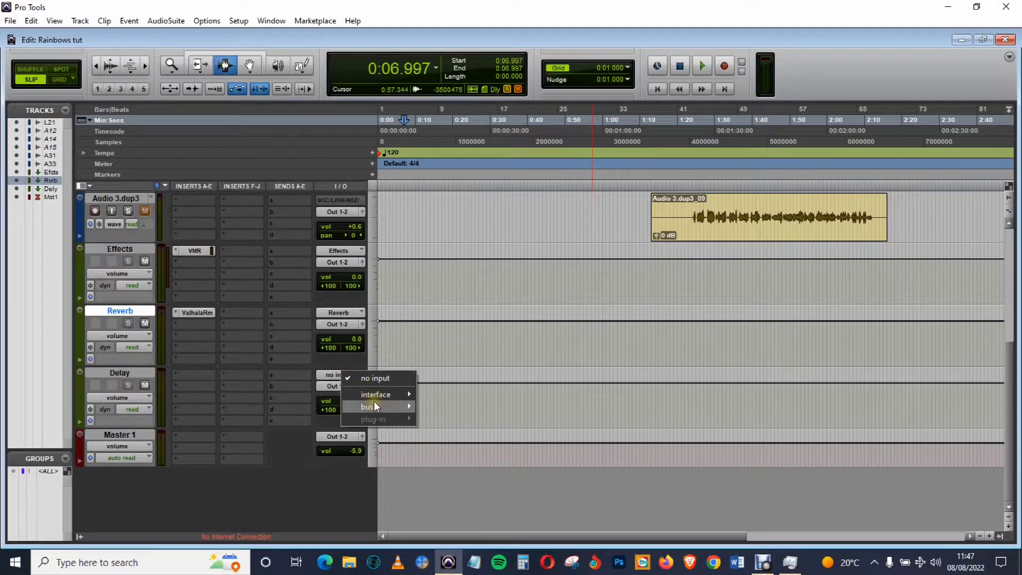
mouse_move(375, 405)
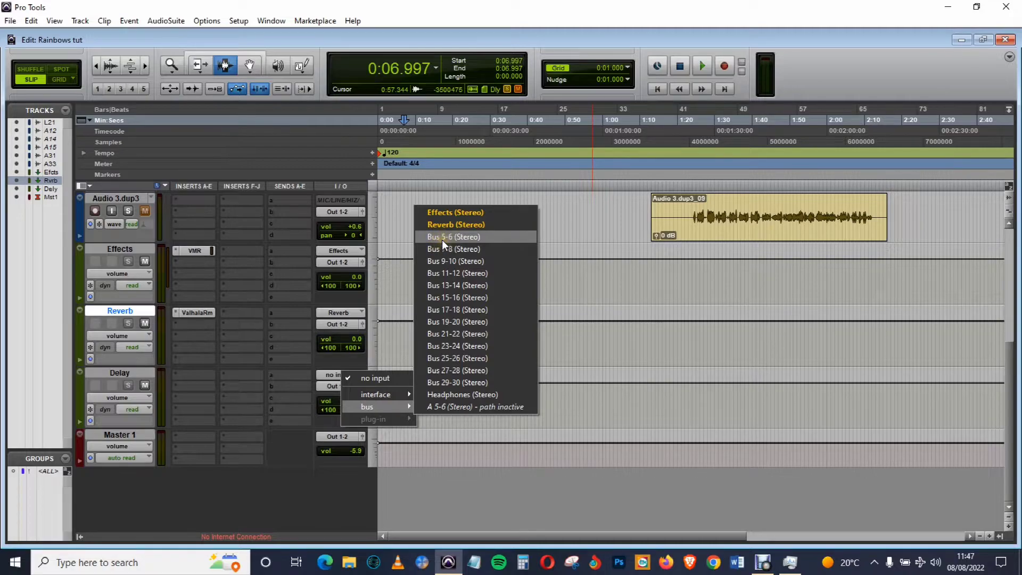
left_click(459, 238)
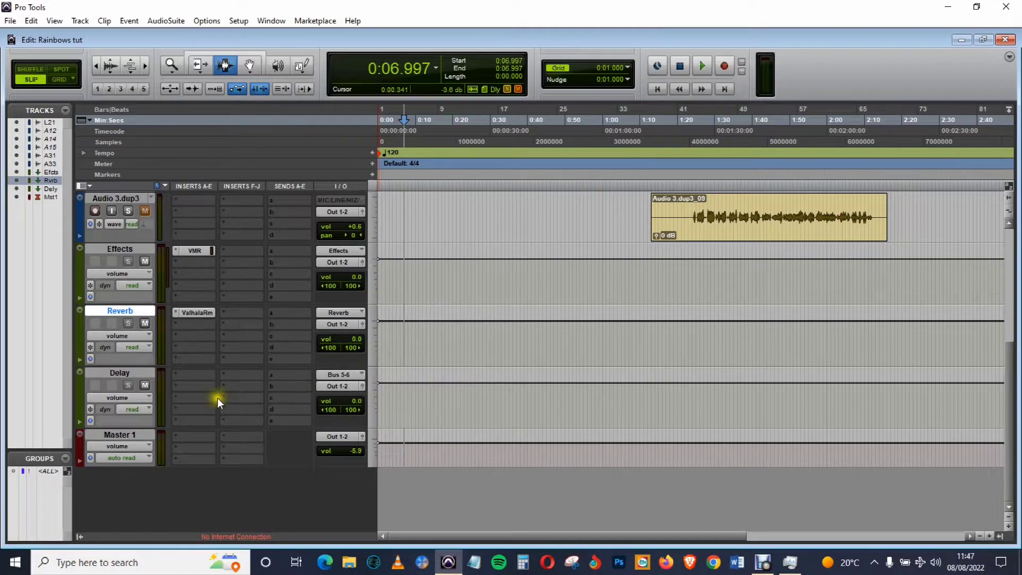
- Insert the multichannel ValhallaFreqEcho (stereo) plug-in in the Delay track's first insert slot and move its window clear of the track controls
left_click(182, 374)
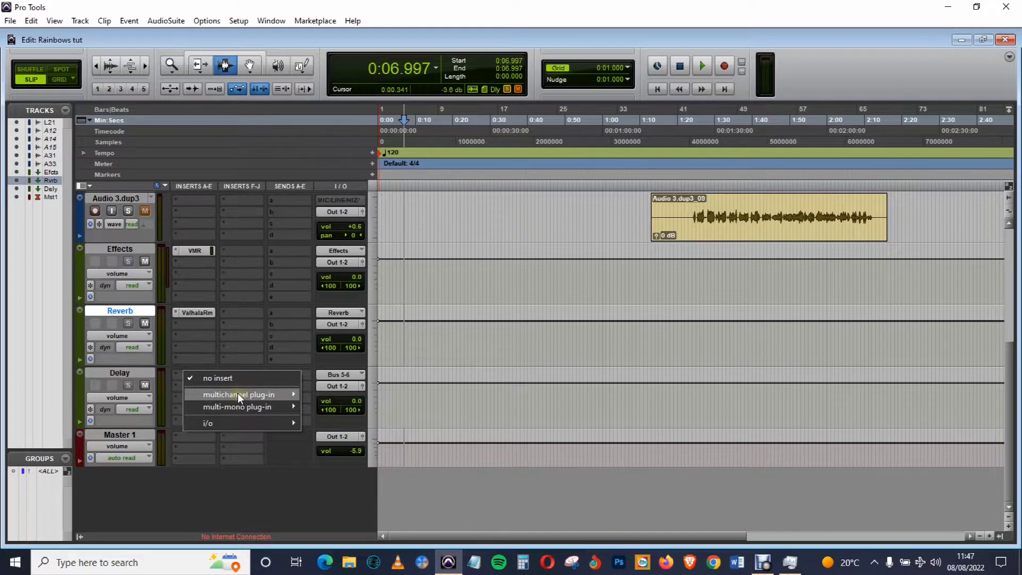
mouse_move(239, 396)
left_click(335, 440)
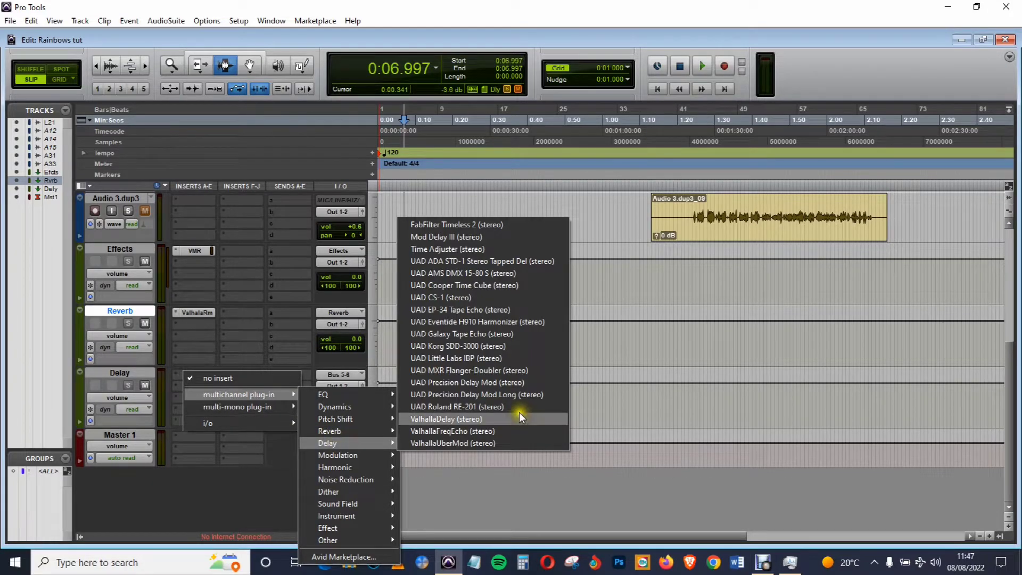
left_click(449, 431)
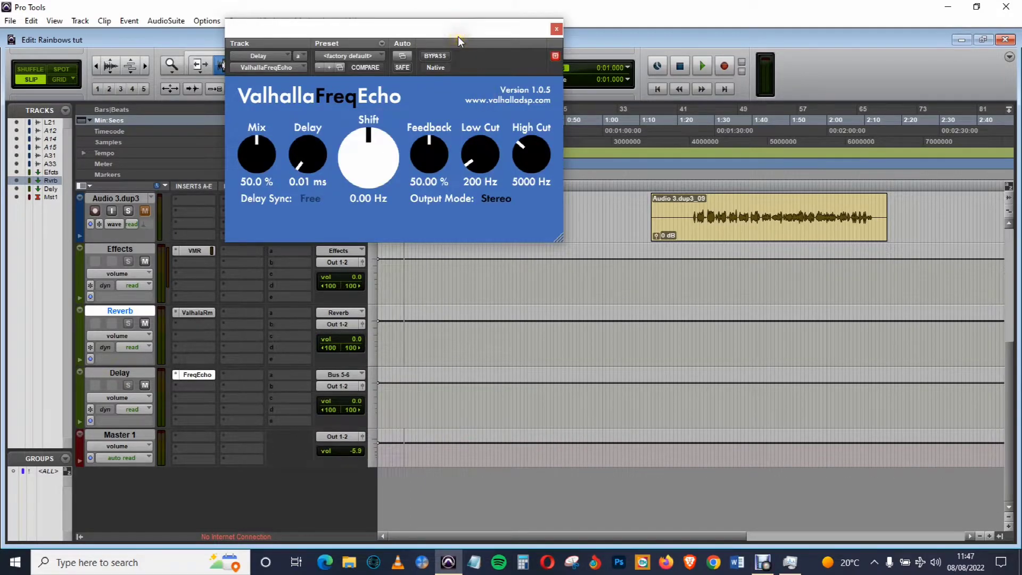
left_click_drag(458, 36, 533, 127)
- Set ValhallaFreqEcho's delay sync to 1/8 dotted, delay to 1.24 ms and feedback to 15.20 %
left_click(381, 292)
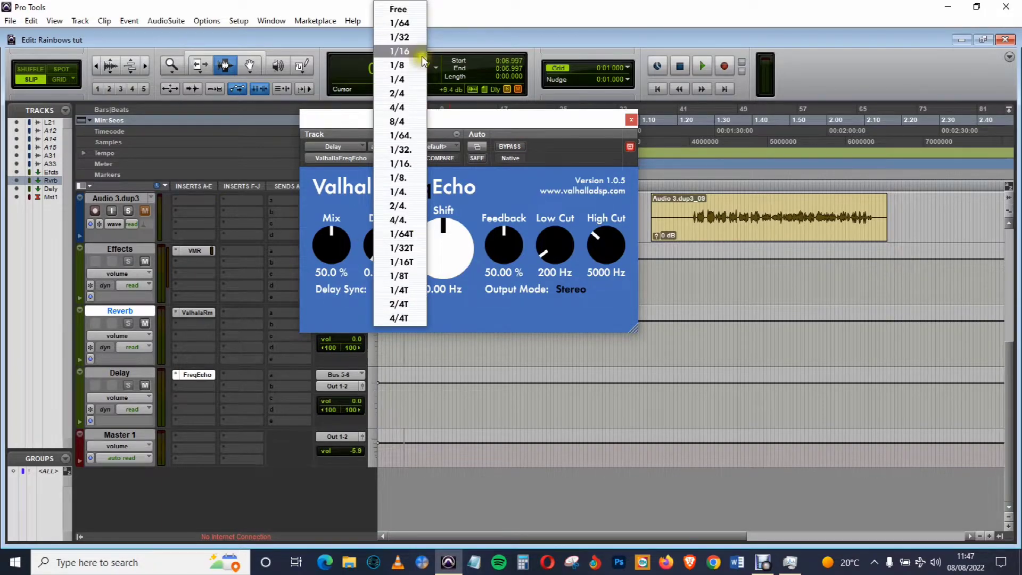
left_click(398, 178)
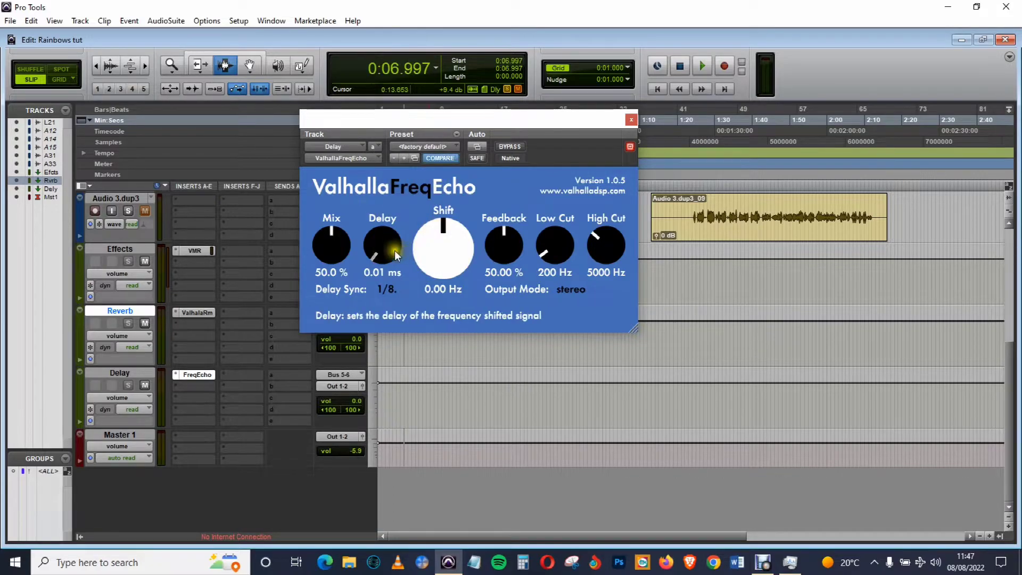
mouse_move(385, 247)
left_mouse_down()
mouse_move(388, 221)
mouse_move(388, 233)
left_mouse_up()
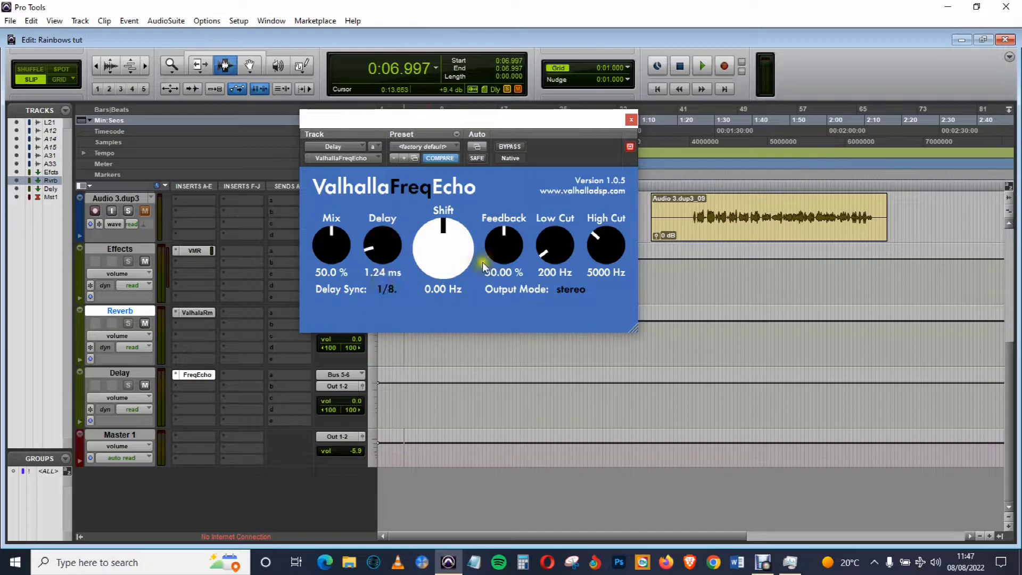
left_click_drag(494, 265, 513, 304)
- Add a second send from Audio 3.dup1 to Bus 5-6 (Stereo) and set its level to about -11.3 dB
left_click_drag(557, 125, 839, 177)
scroll(396, 221, "up", 3)
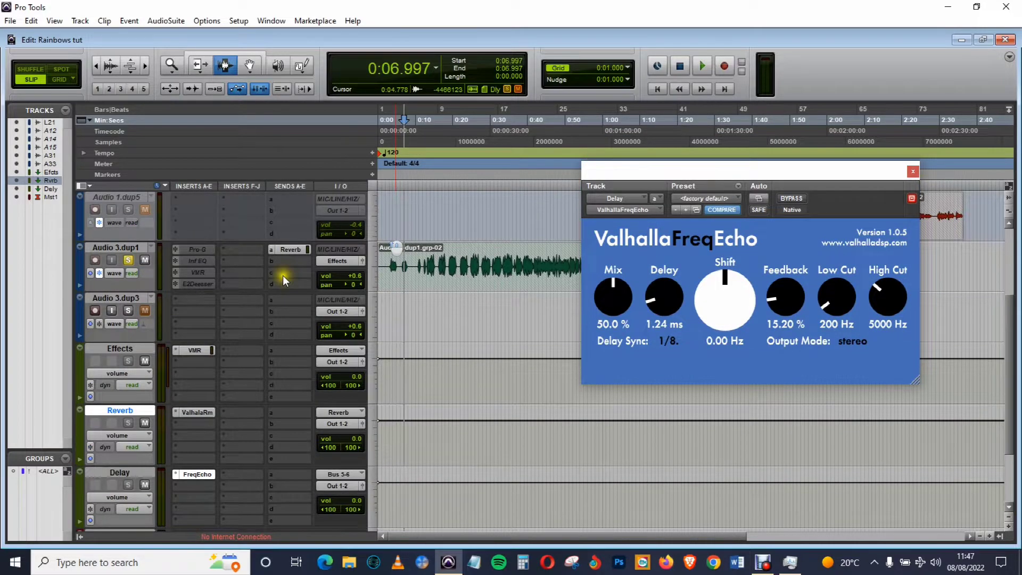
left_click(285, 261)
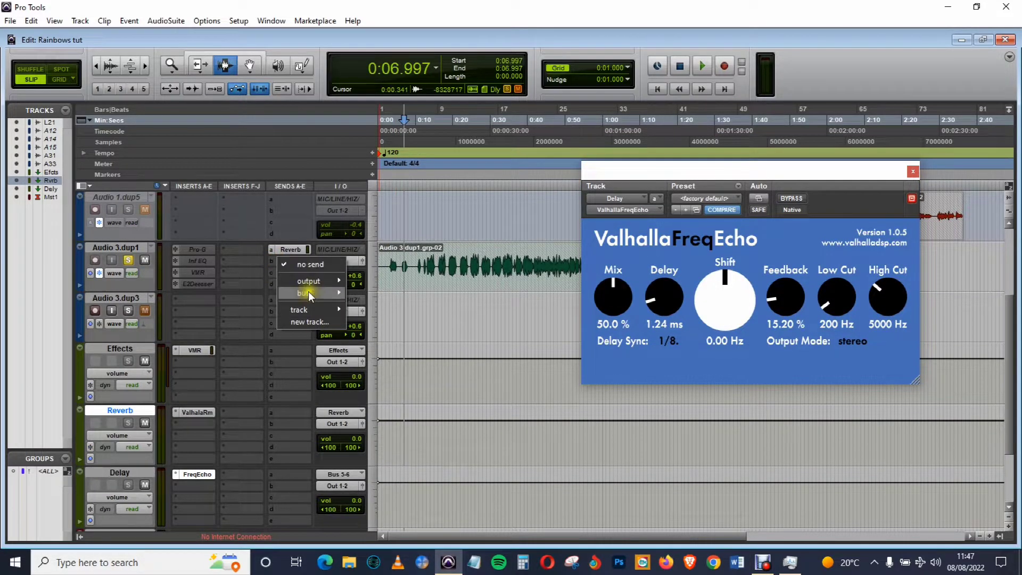
mouse_move(310, 292)
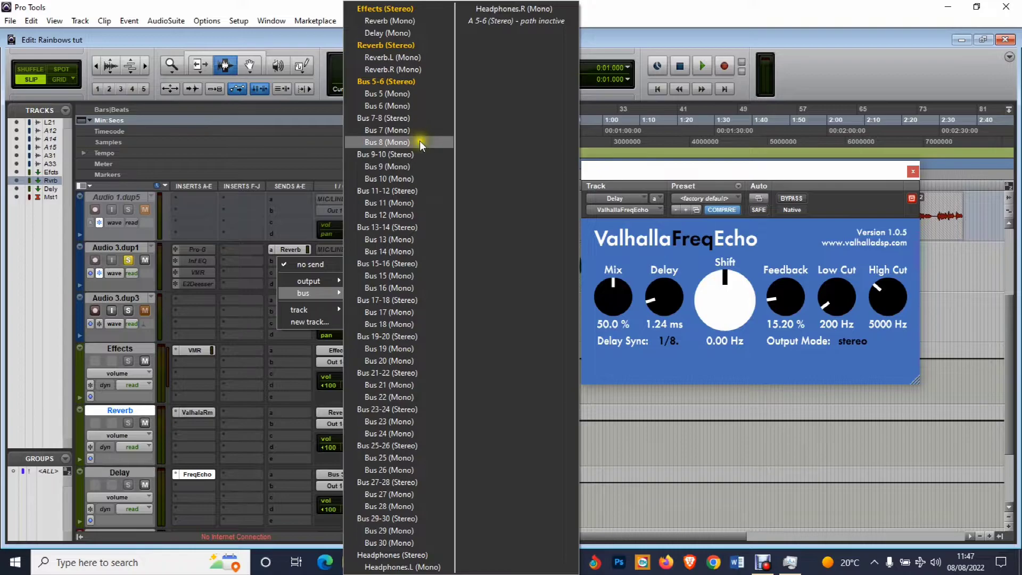
left_click(387, 81)
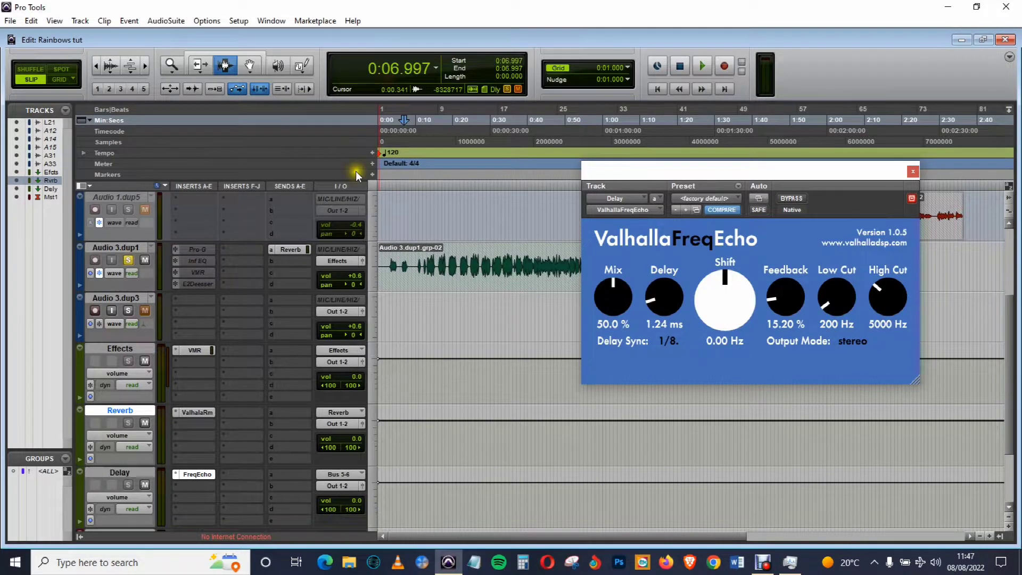
left_click_drag(335, 414, 340, 346)
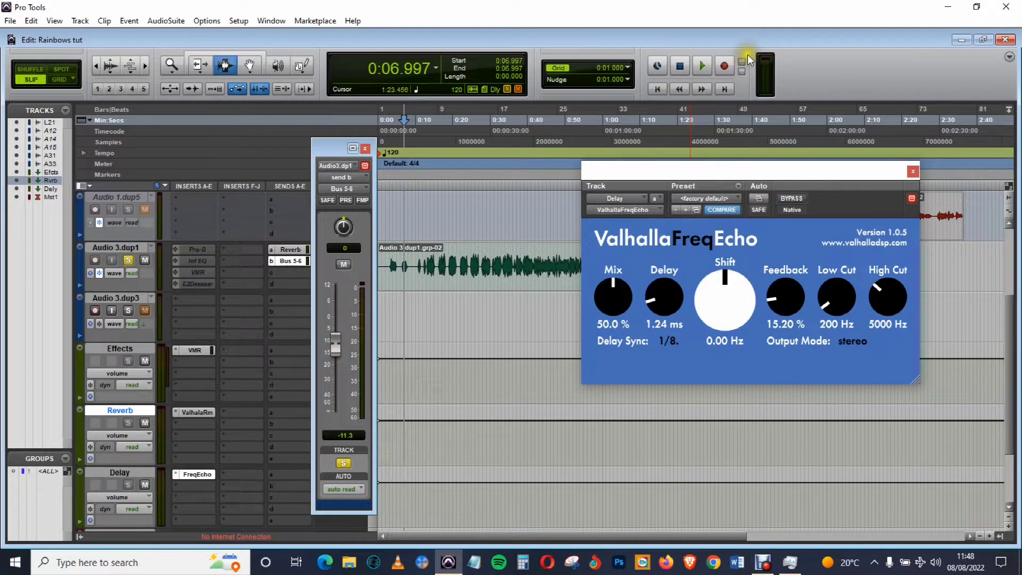
left_click(365, 148)
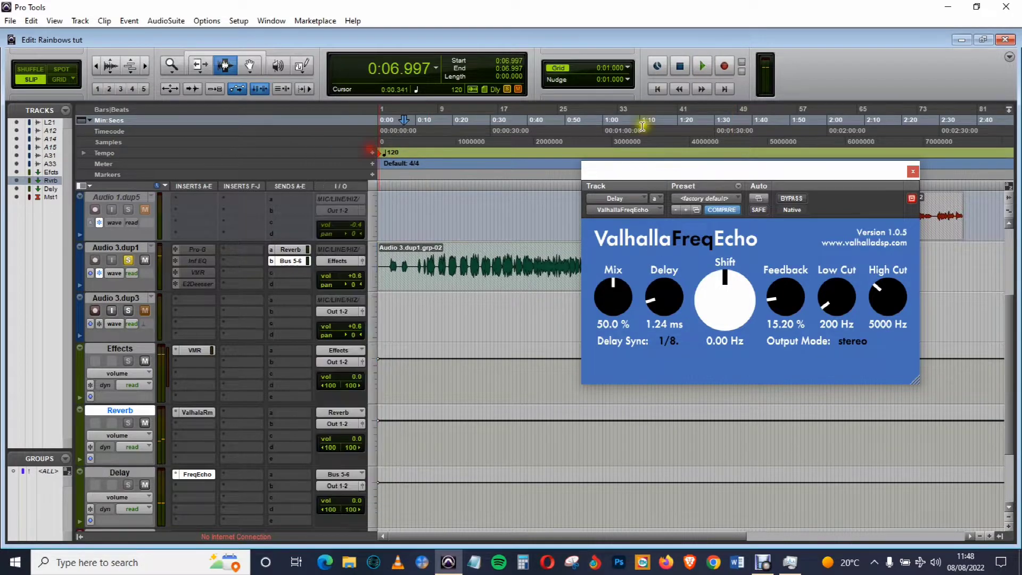
- During playback, set ValhallaFreqEcho's feedback to 30.80 %, delay sync to 1/8 and delay to 8.38 ms
left_click(703, 68)
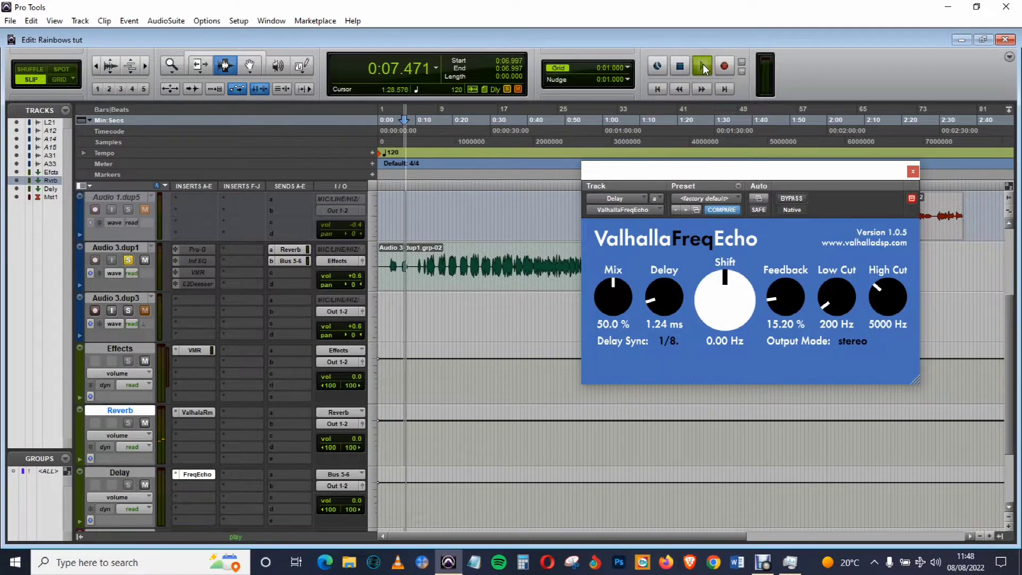
left_click_drag(666, 298, 657, 295)
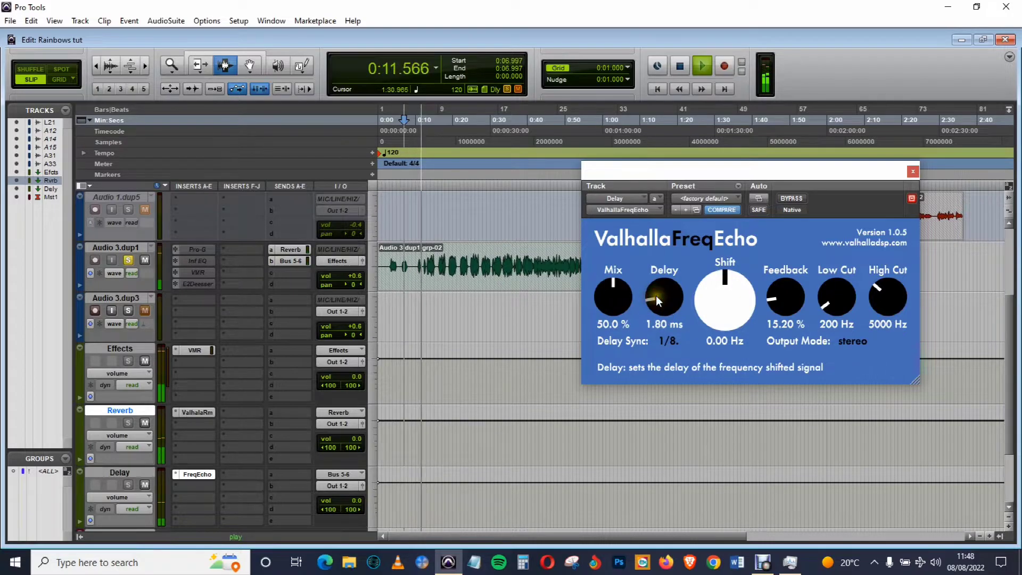
left_click_drag(783, 304, 779, 292)
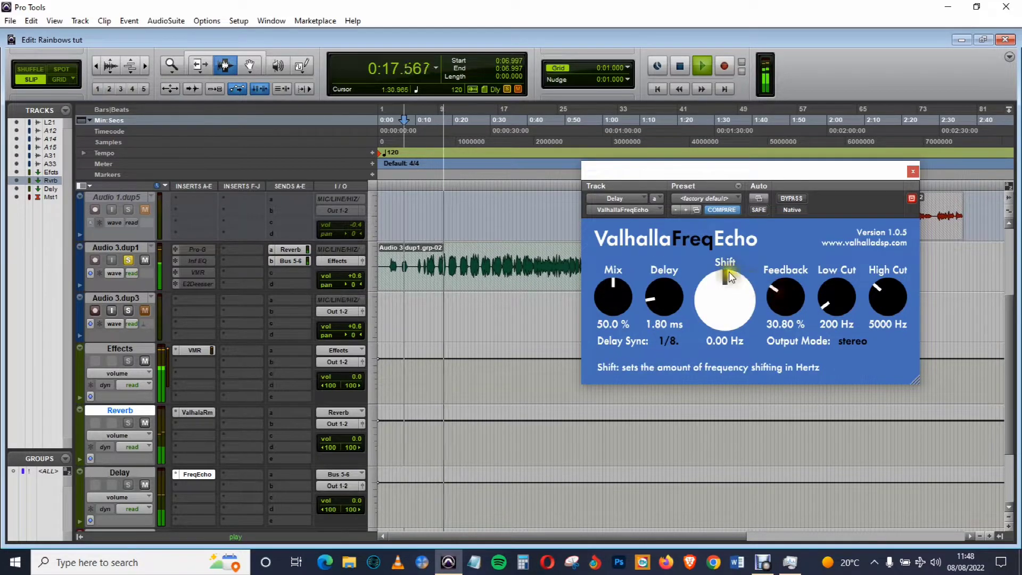
left_click(681, 342)
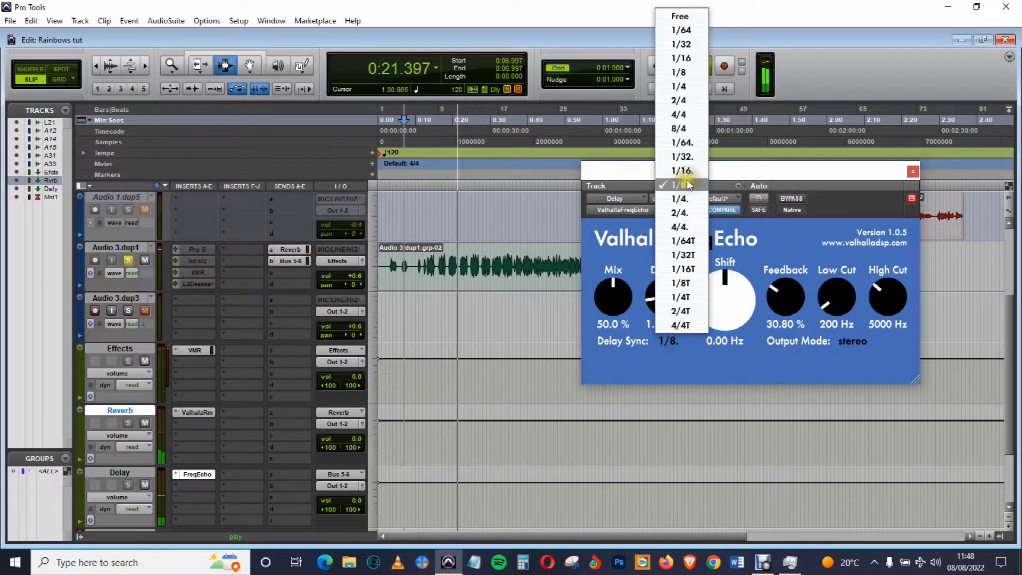
left_click(679, 73)
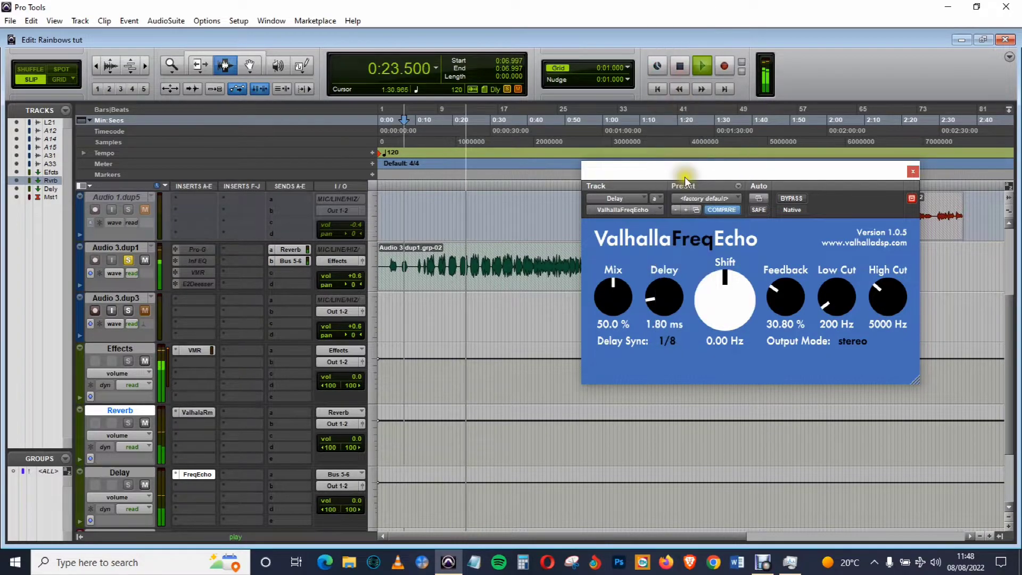
mouse_move(672, 298)
left_mouse_down()
mouse_move(662, 291)
mouse_move(670, 280)
left_mouse_up()
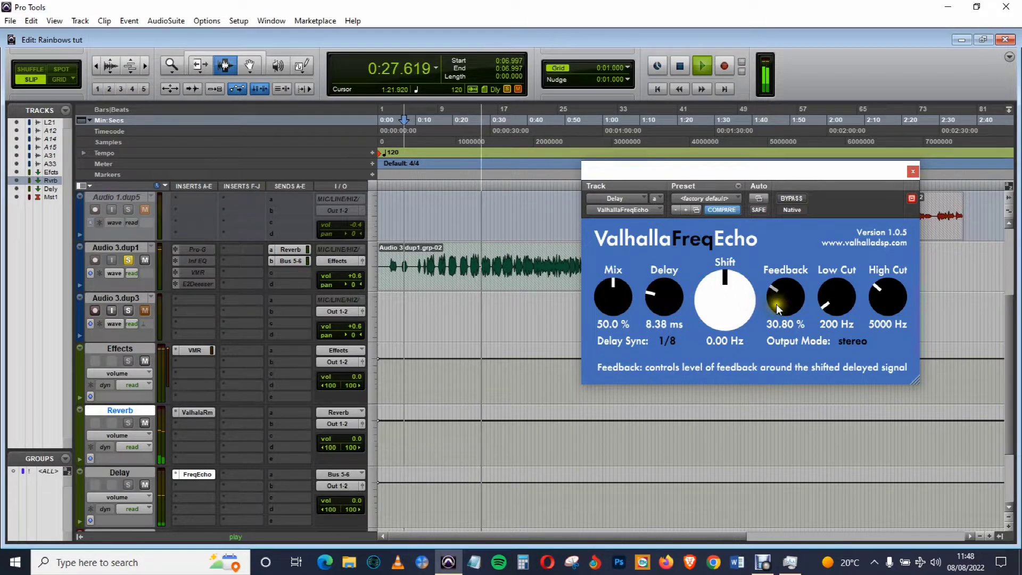
- Load the Repeat 2 preset in ValhallaFreqEcho while the session plays
left_click(730, 198)
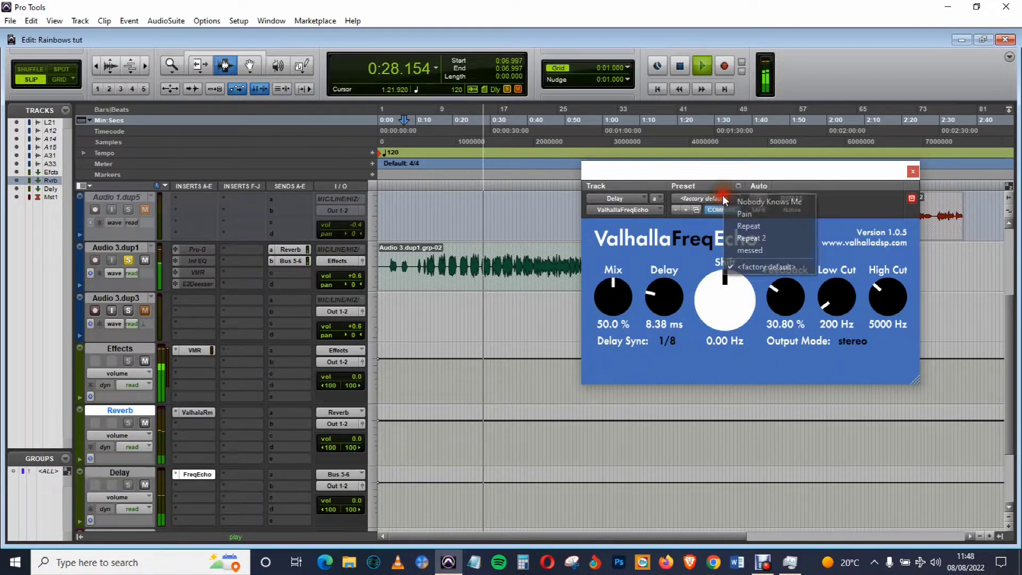
left_click(757, 238)
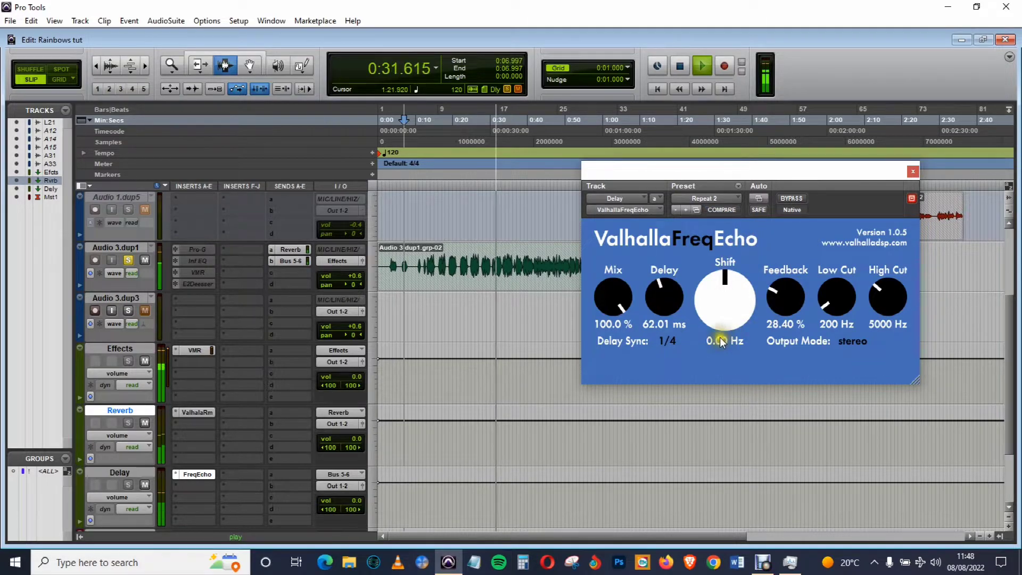
left_click_drag(784, 298, 784, 298)
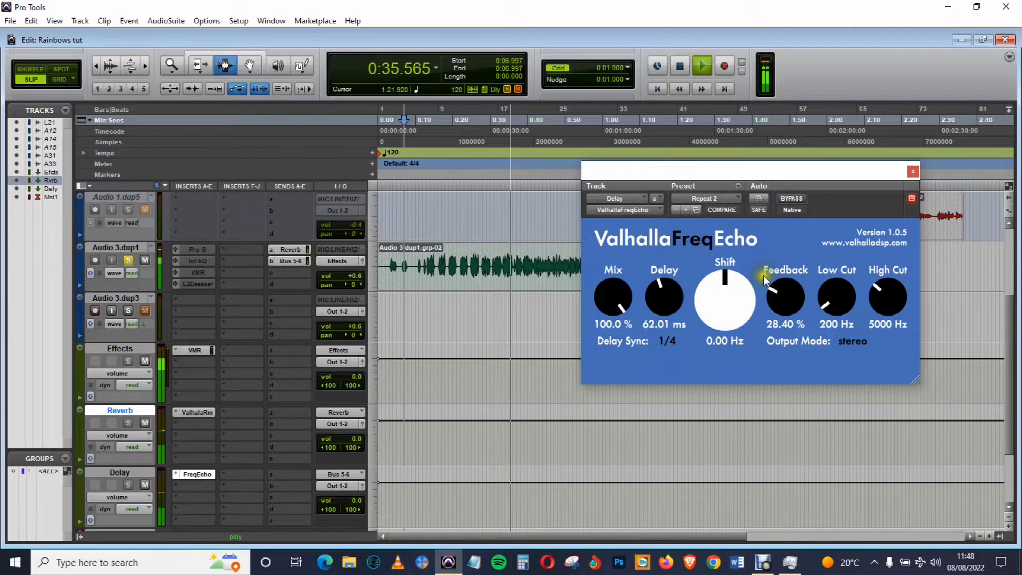
- Load the Repeat preset in ValhallaFreqEcho, set its feedback to 26.00 % during playback, and stop the session
left_click_drag(783, 295, 781, 299)
left_click(717, 196)
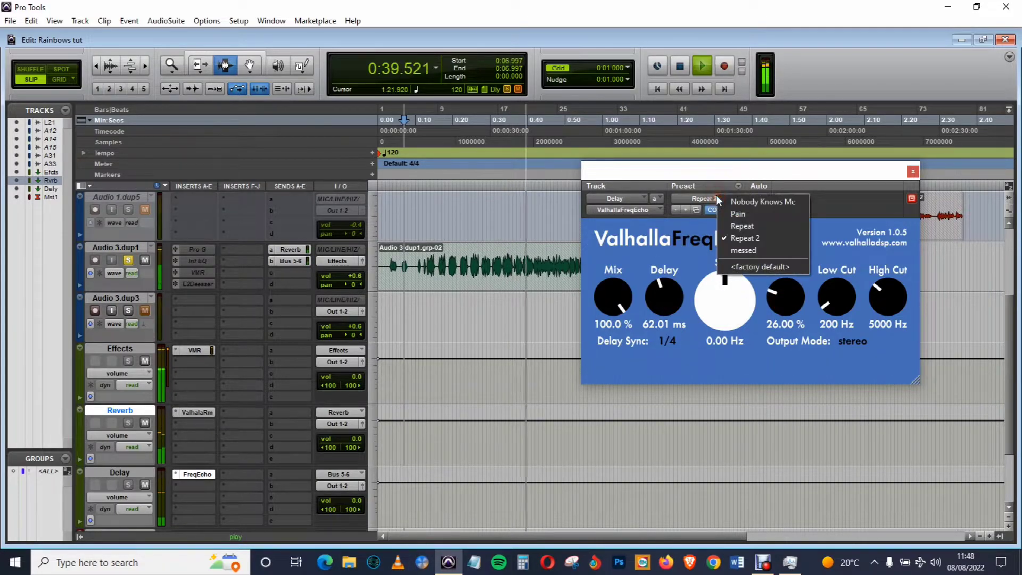
left_click(745, 227)
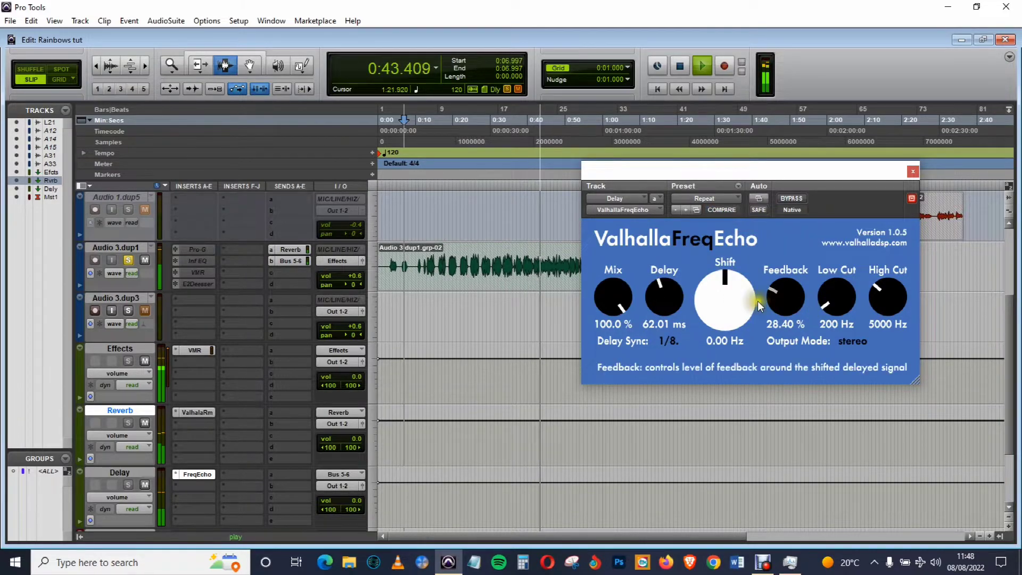
left_click_drag(784, 301, 781, 306)
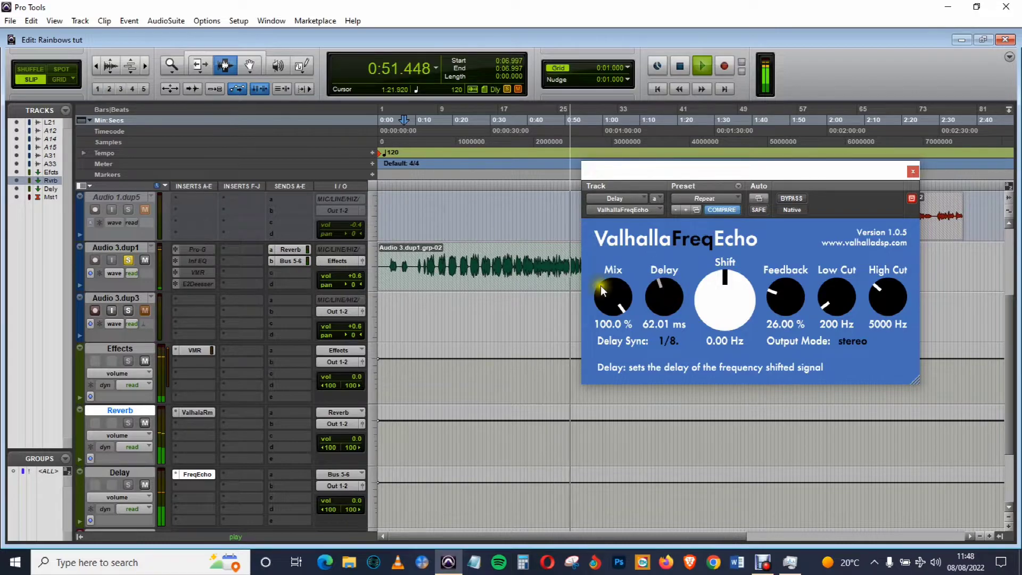
left_click(678, 68)
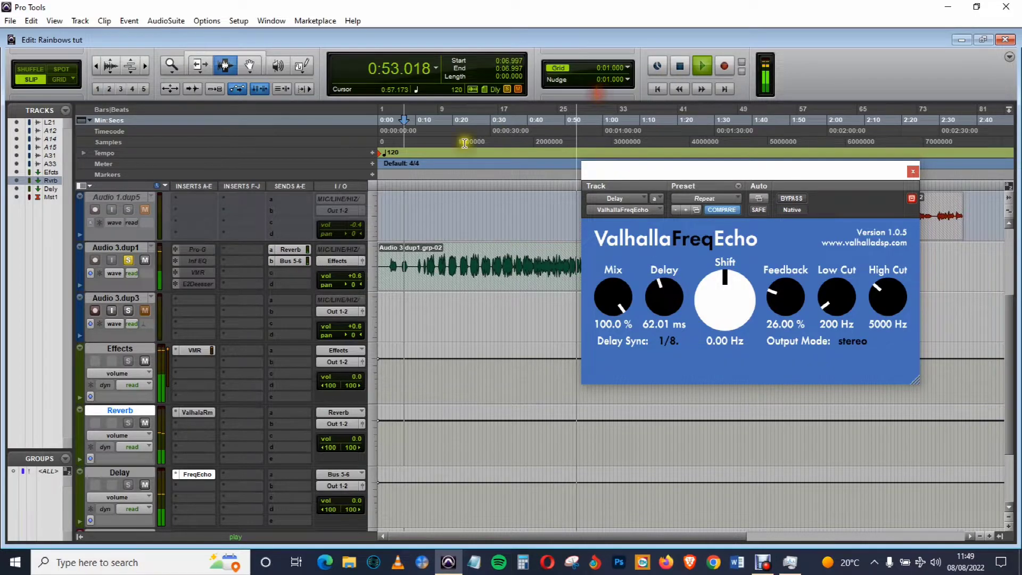
- Play the session from 0:08.362 while setting ValhallaFreqEcho's delay to 49.66 ms and feedback to 24.40 %
left_click(408, 140)
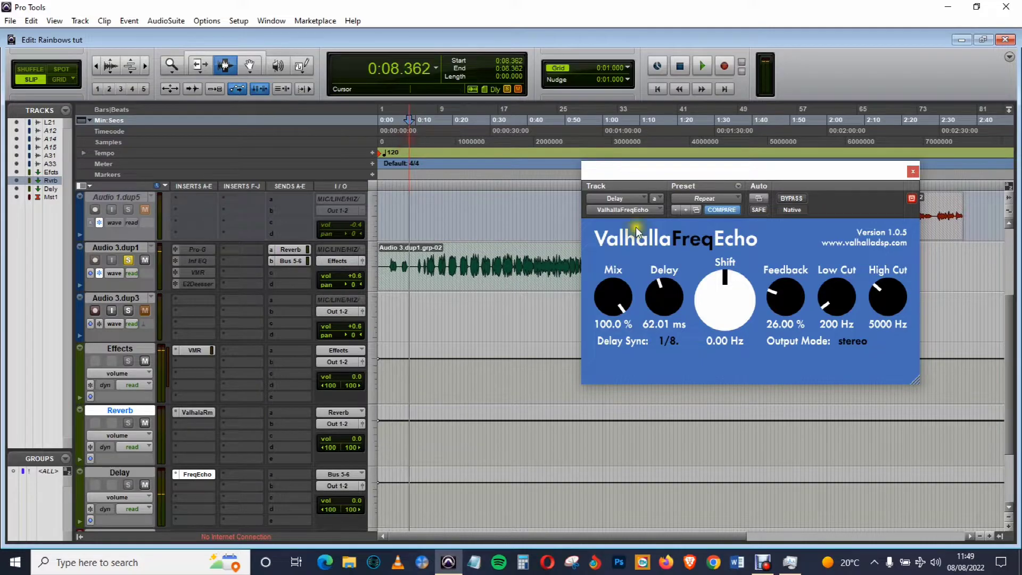
left_click(711, 198)
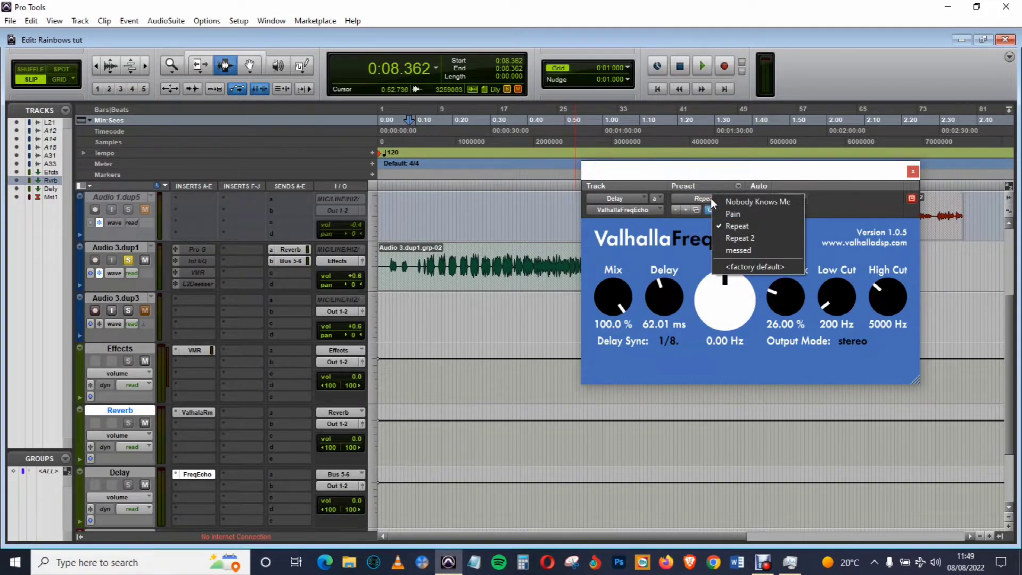
left_click(744, 171)
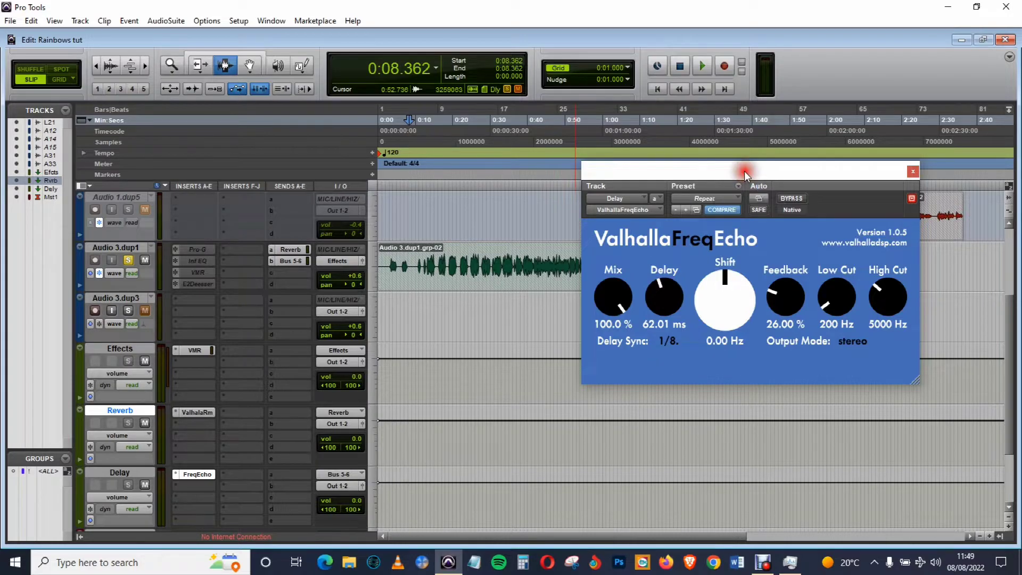
left_click_drag(744, 170, 705, 155)
left_click(704, 66)
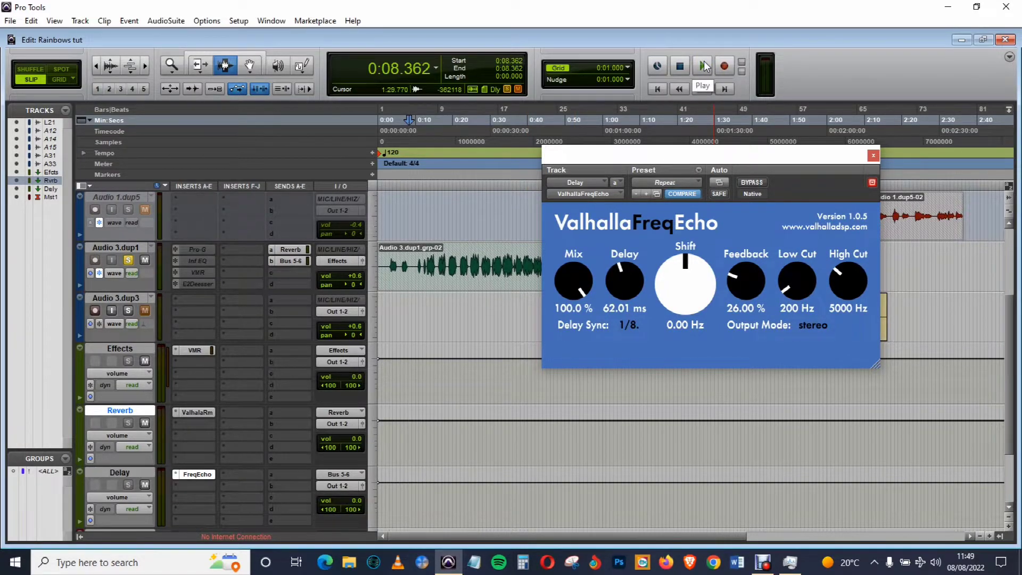
left_click(704, 66)
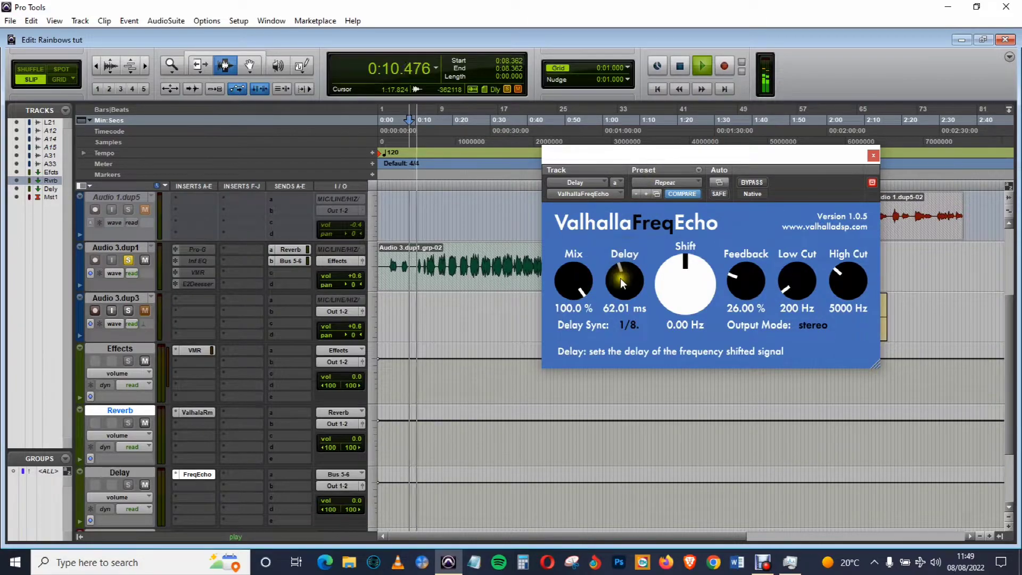
left_click_drag(621, 279, 621, 282)
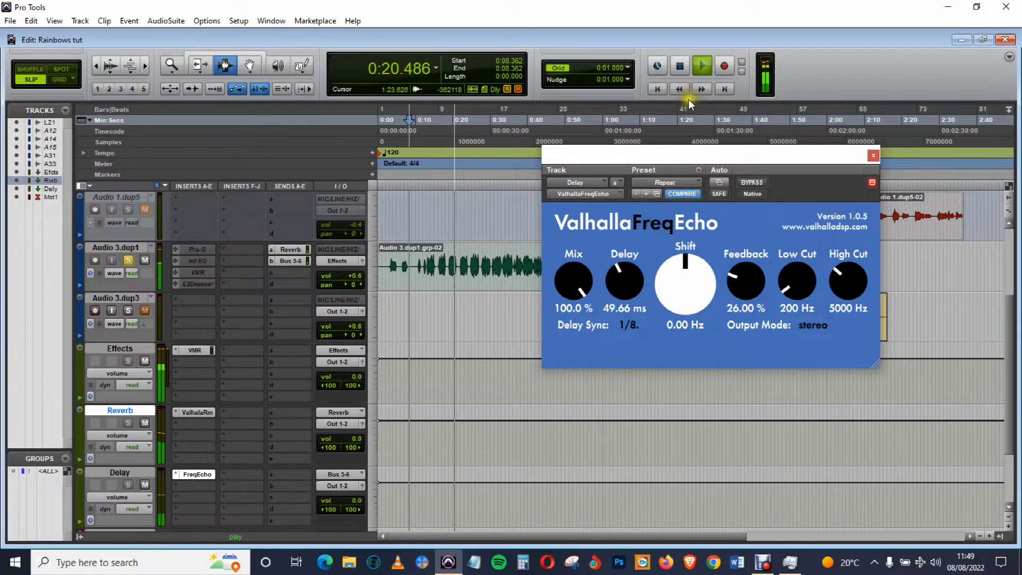
left_click(680, 66)
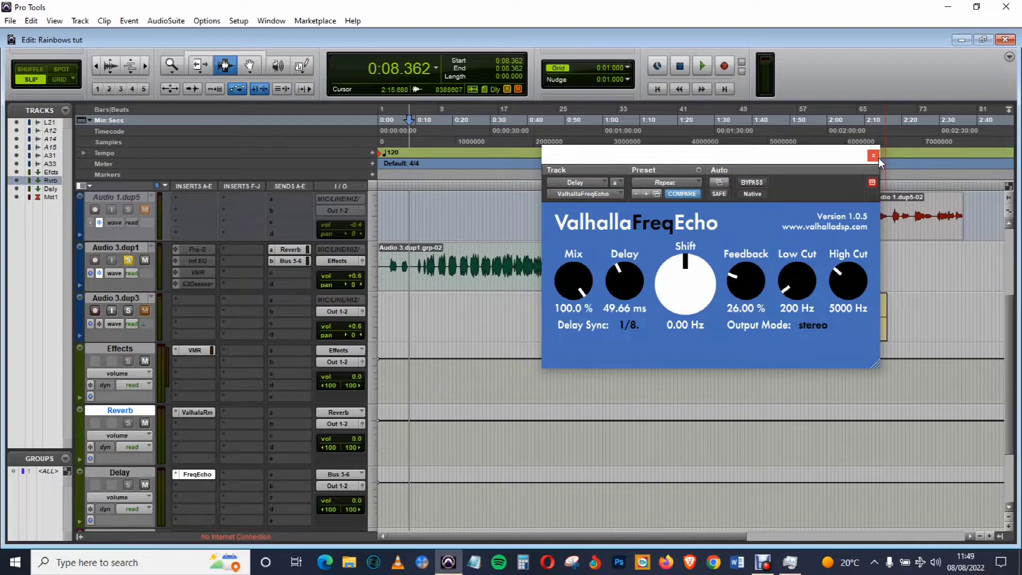
left_click(701, 66)
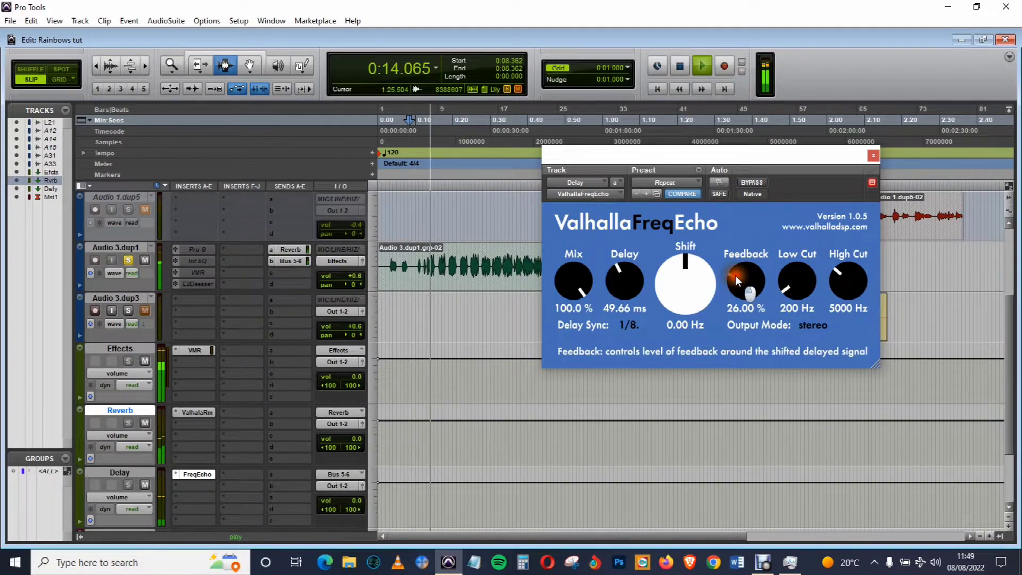
left_click_drag(735, 276, 734, 278)
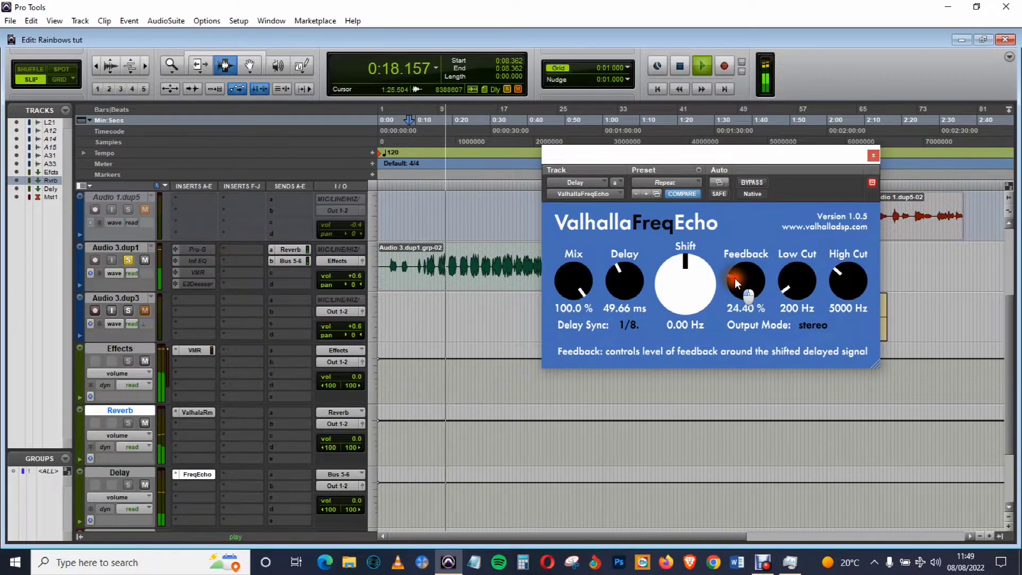
- Save the ValhallaFreqEcho settings as a new preset named Good repeat, then close the plug-in and stop playback
left_click(700, 171)
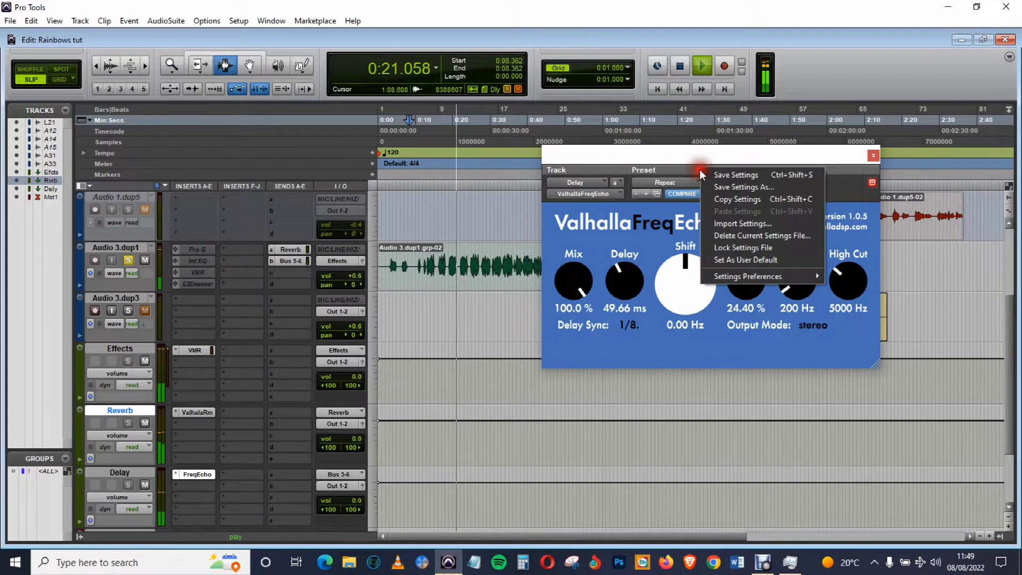
left_click(755, 189)
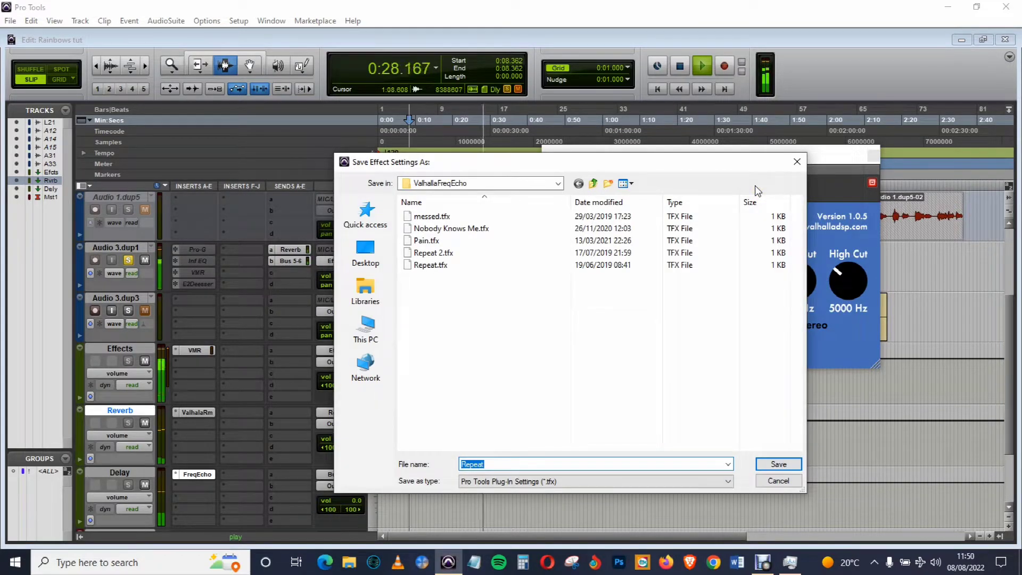
type("Good")
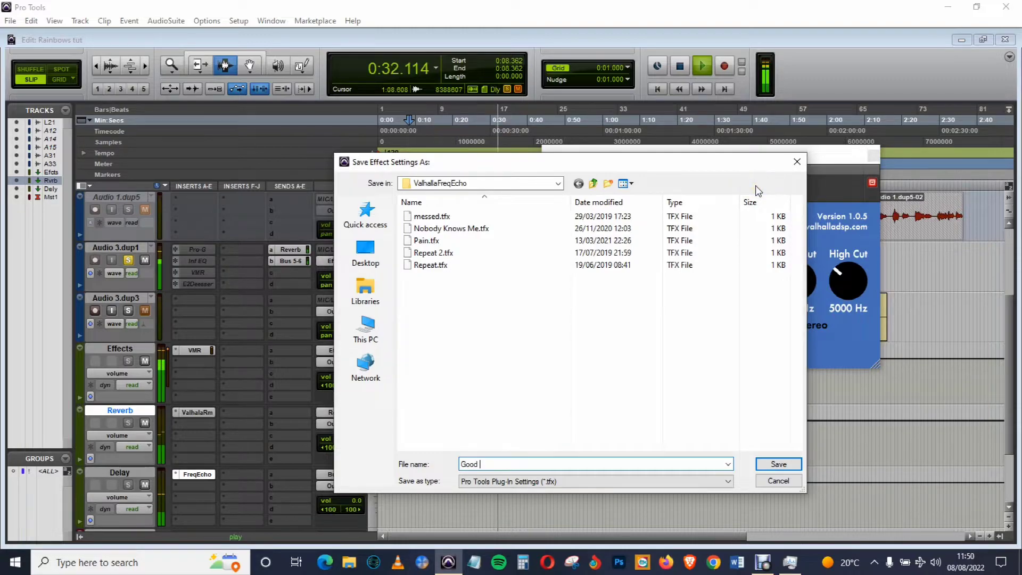
type(" peat")
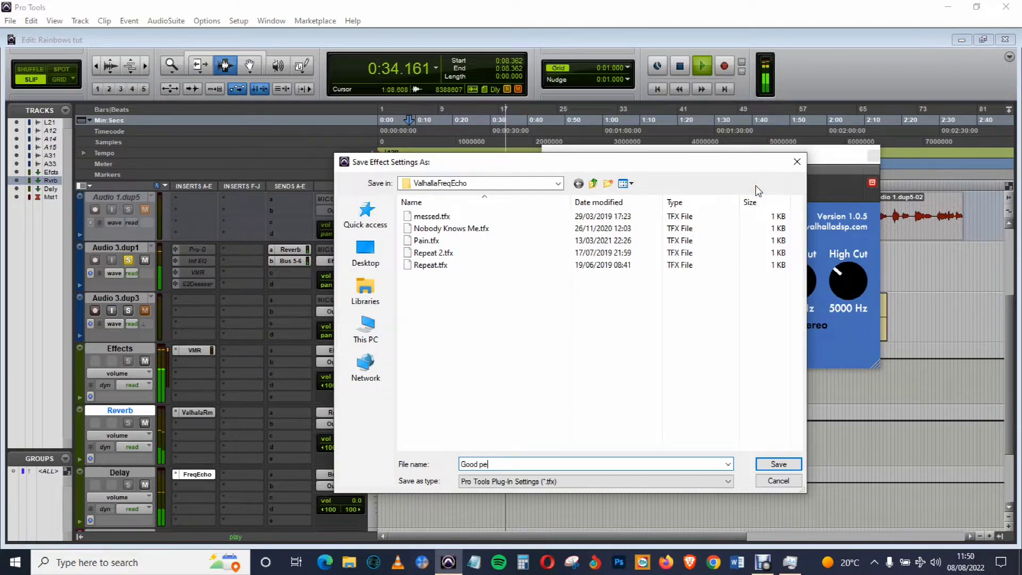
key("Left")
key("Left")
key("Left")
key("BackSpace")
type("b")
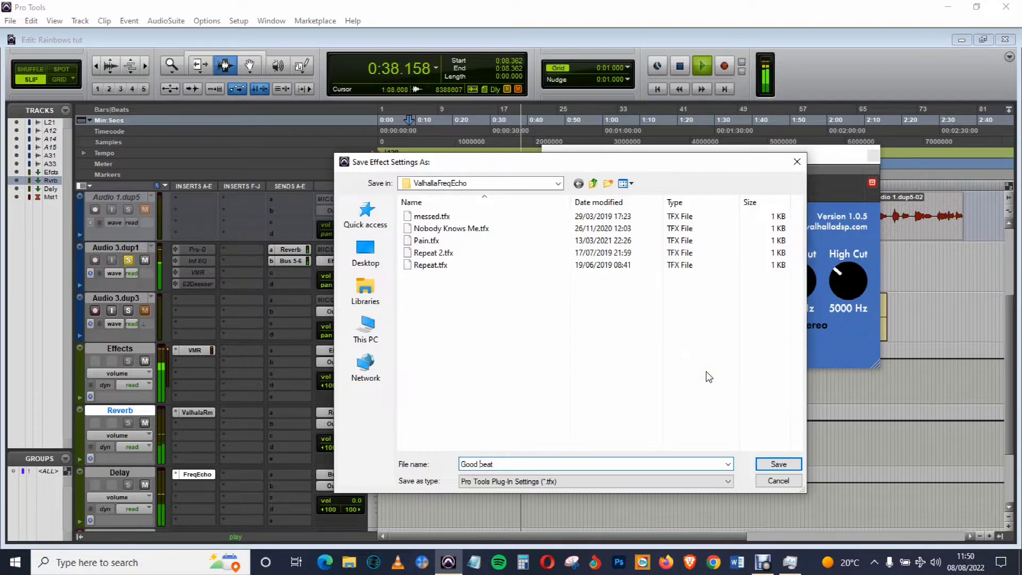
type("re")
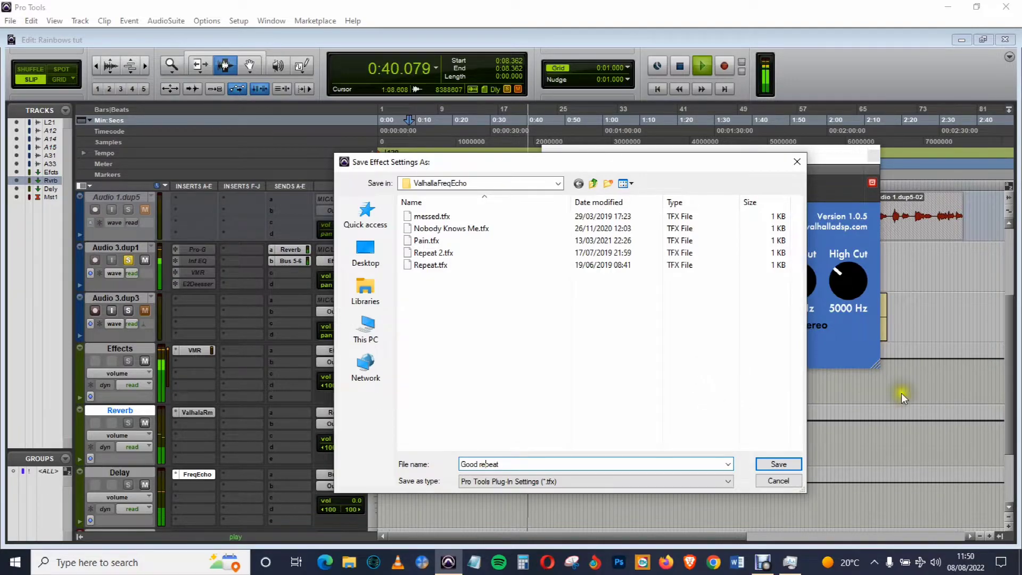
left_click(778, 464)
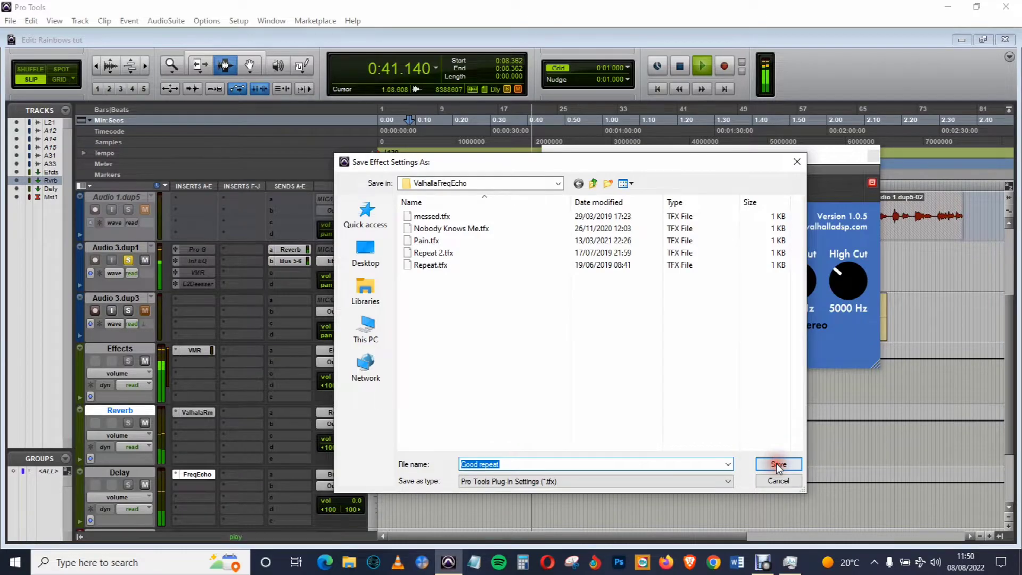
left_click(873, 155)
left_click(681, 65)
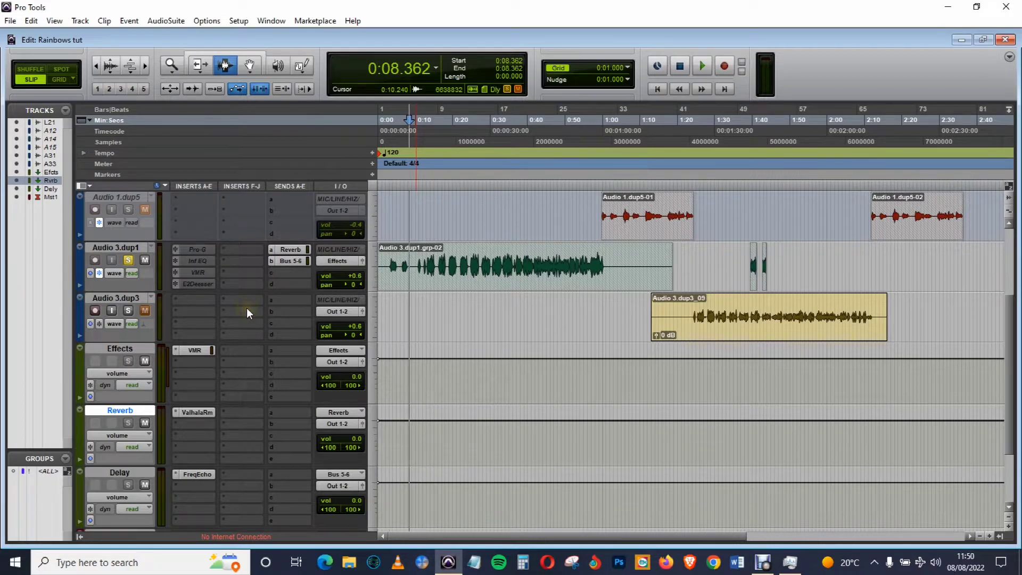
- Play the session from 0:57.514 to listen to the Audio 1.dup2, dup4 and dup5 vocals with the beat
left_click(219, 305)
left_click(384, 132)
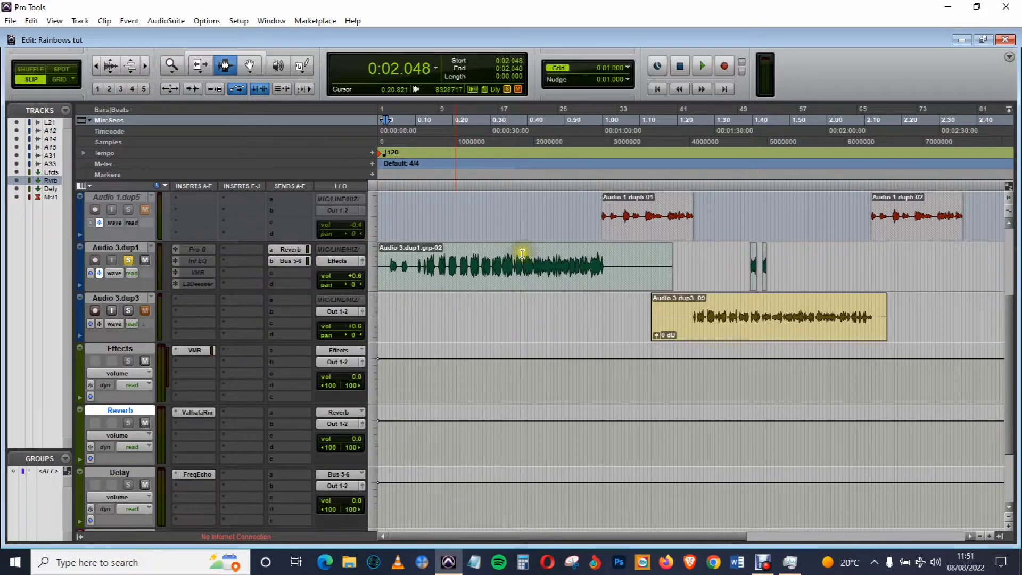
scroll(552, 244, "up", 3)
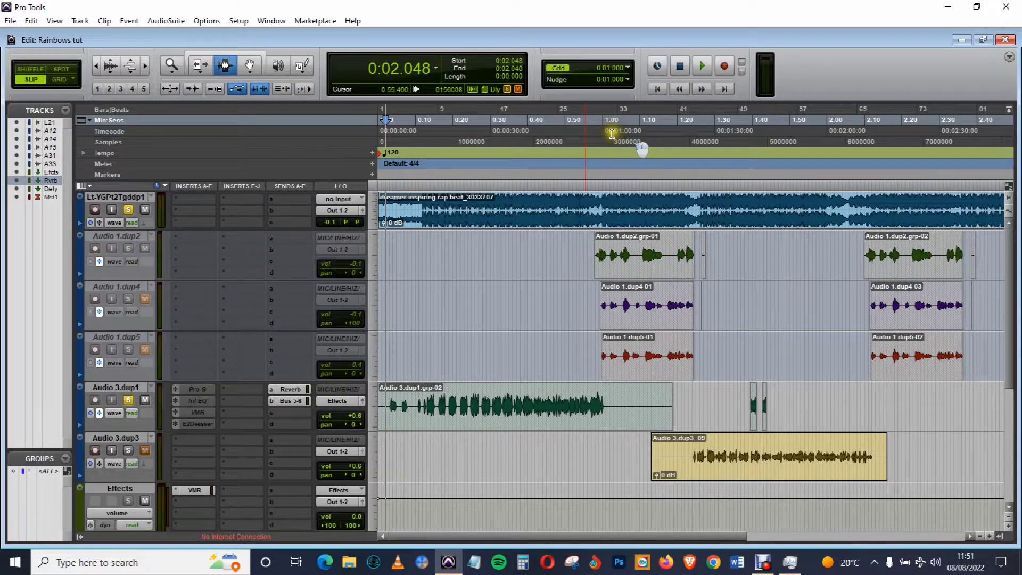
left_click(590, 137)
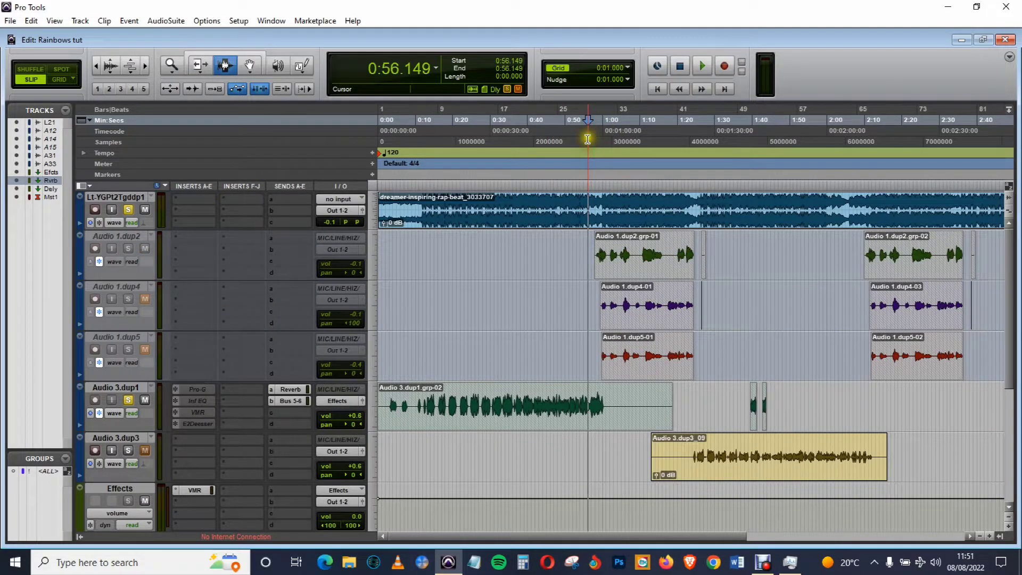
scroll(548, 293, "down", 2)
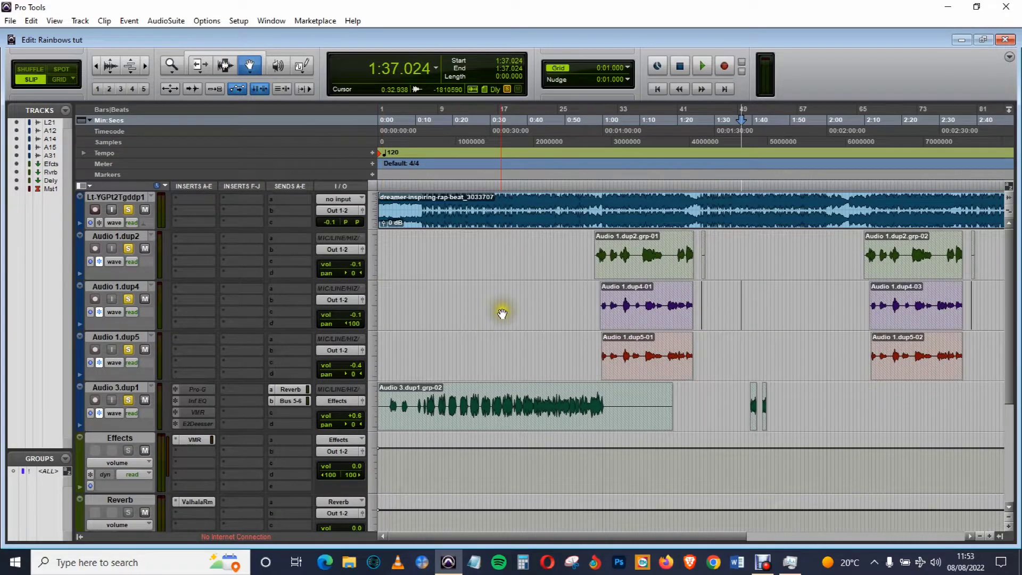
left_click(585, 140)
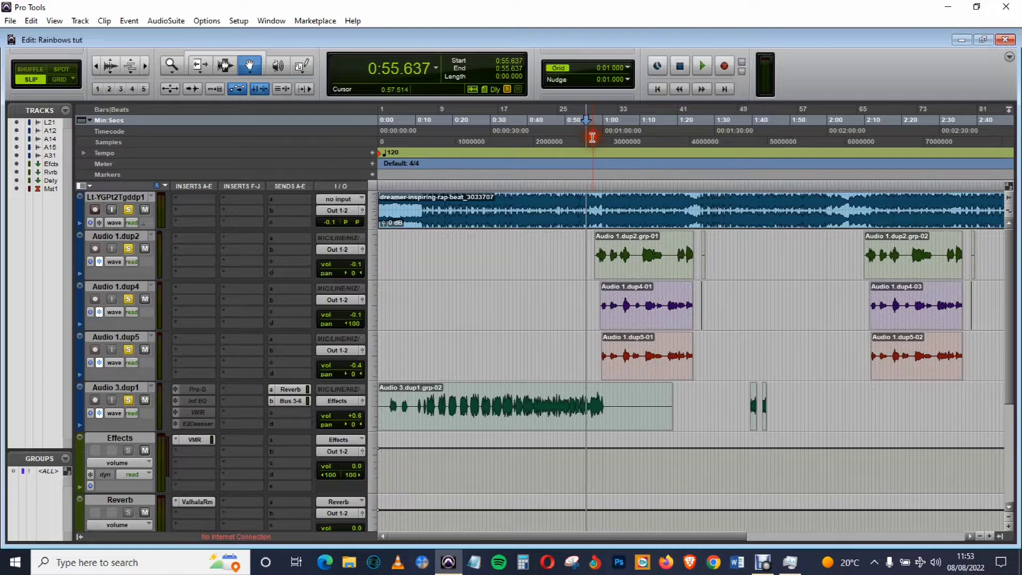
left_click(595, 138)
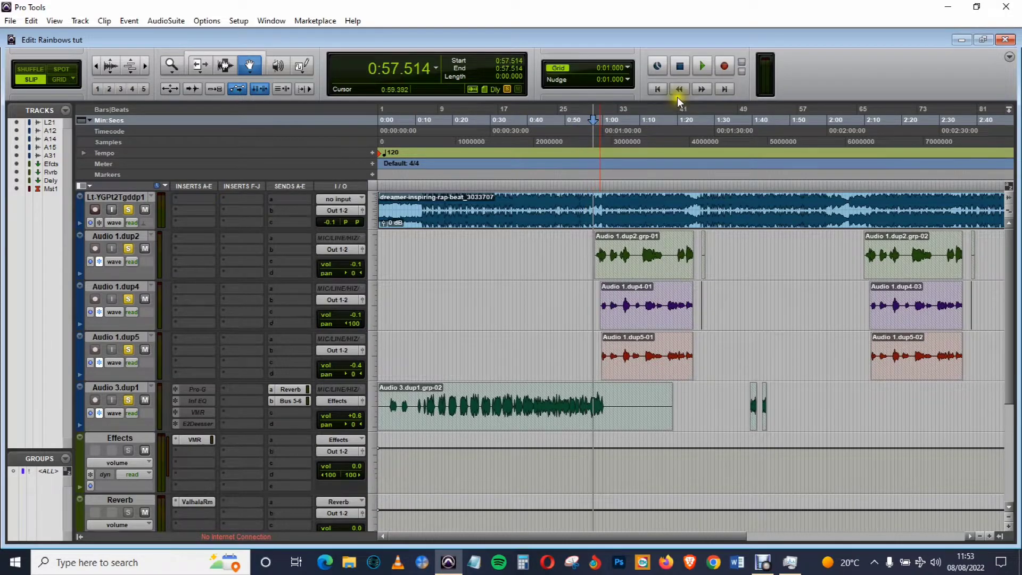
left_click(702, 66)
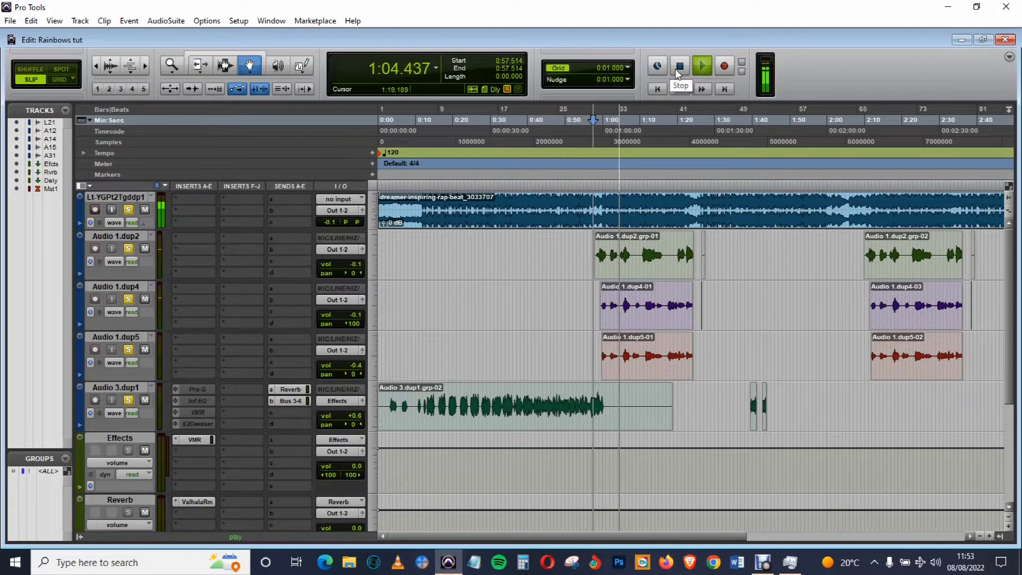
left_click(680, 69)
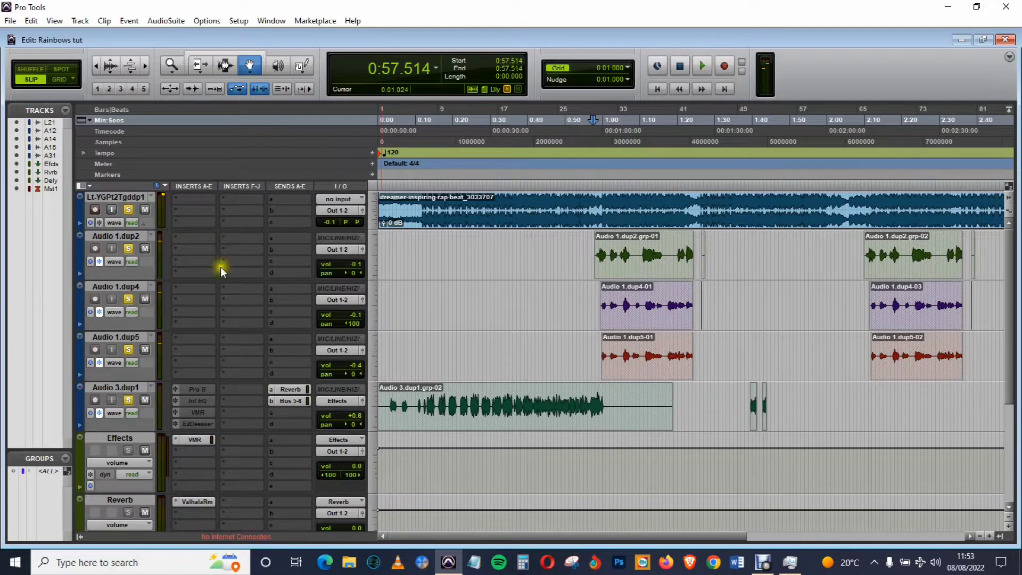
- Route the outputs of the Audio 1.dup2, Audio 1.dup4 and Audio 1.dup5 tracks to the Effects (Stereo) bus
left_click(333, 251)
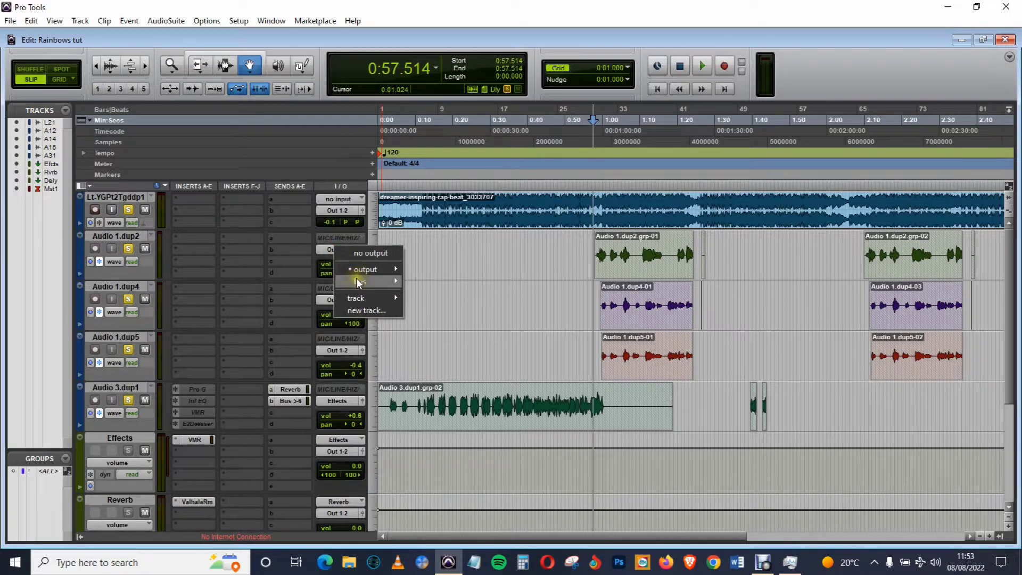
mouse_move(359, 284)
left_click(444, 10)
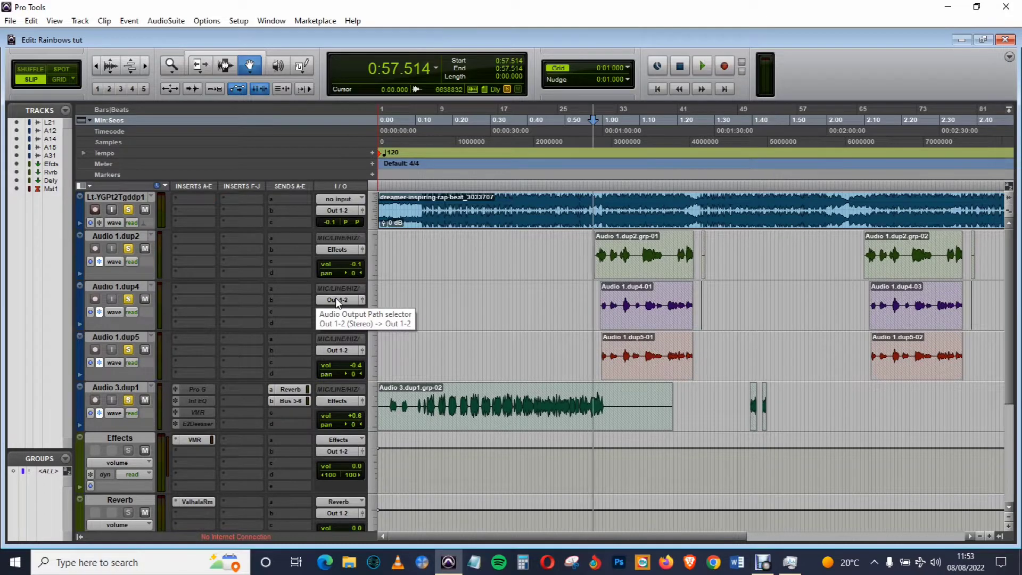
left_click(337, 301)
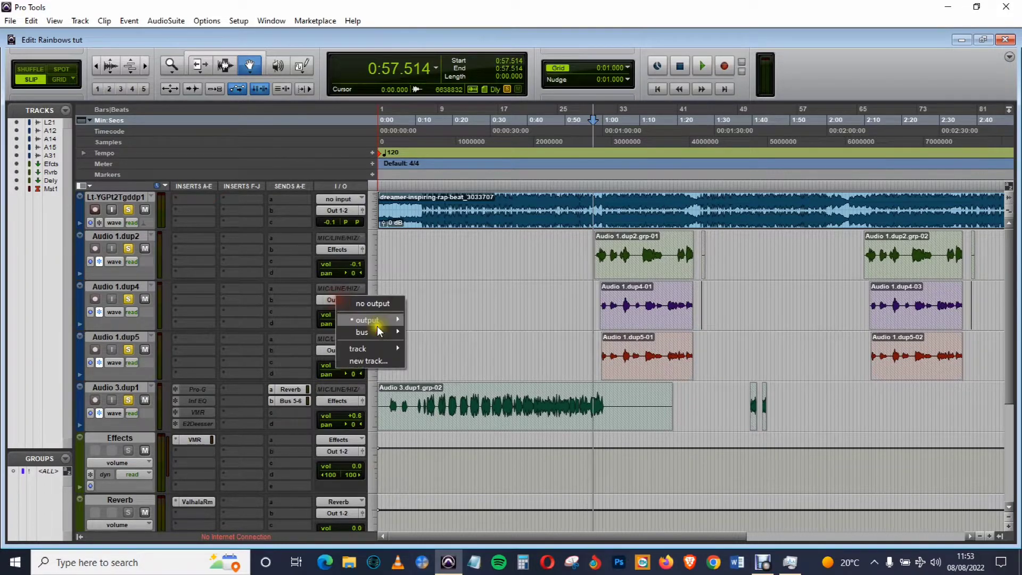
mouse_move(393, 332)
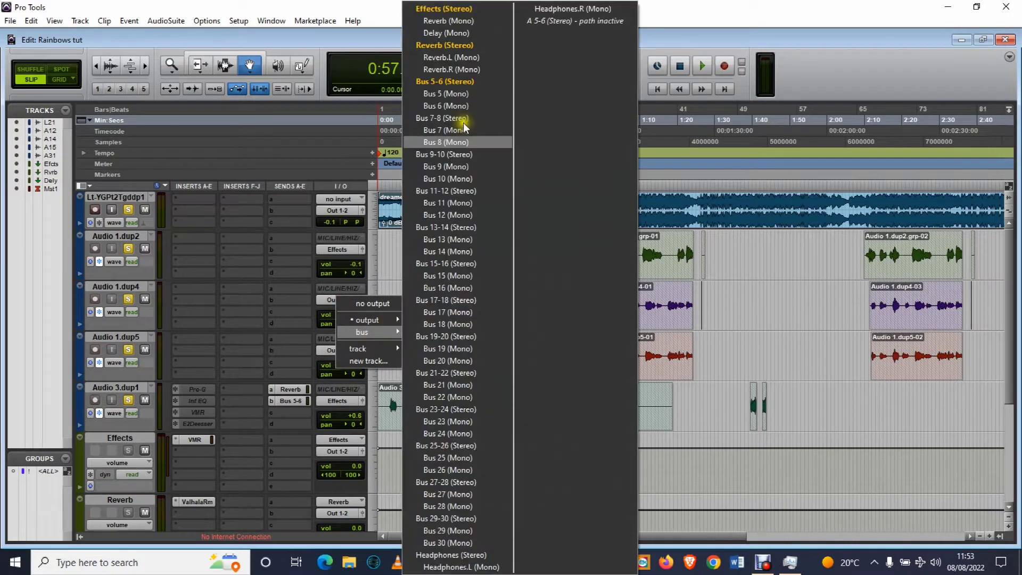
left_click(458, 9)
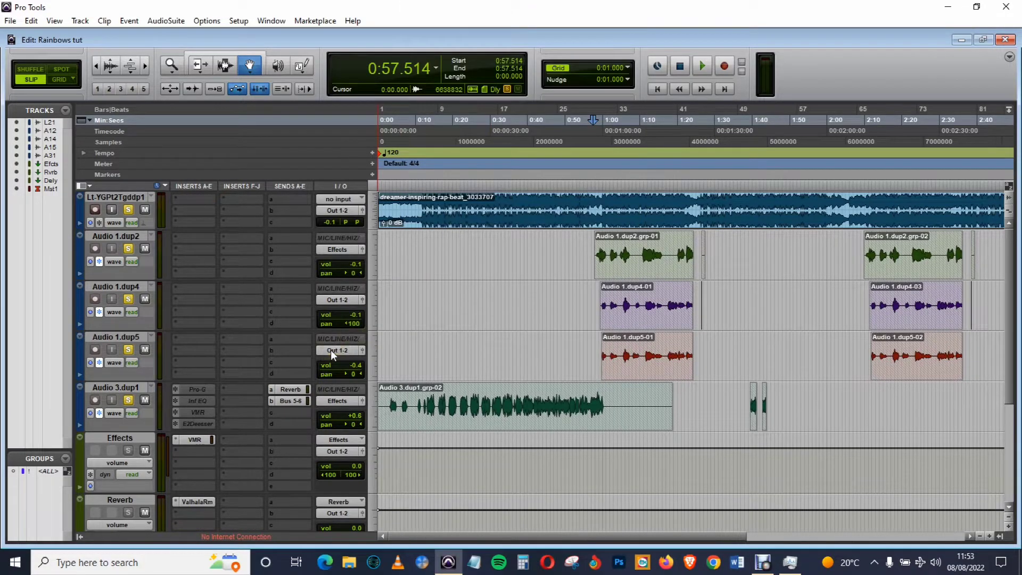
left_click(332, 351)
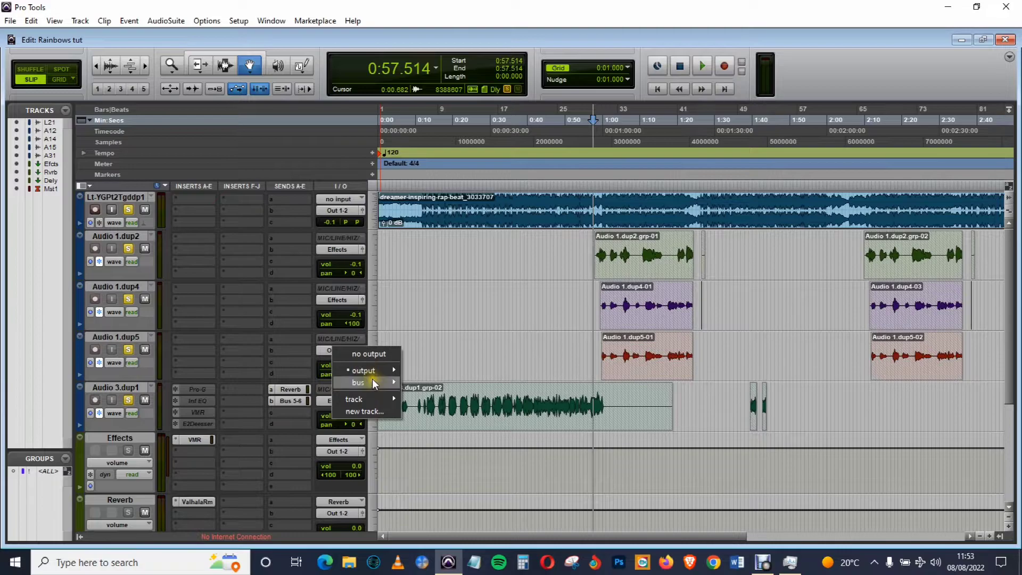
mouse_move(375, 383)
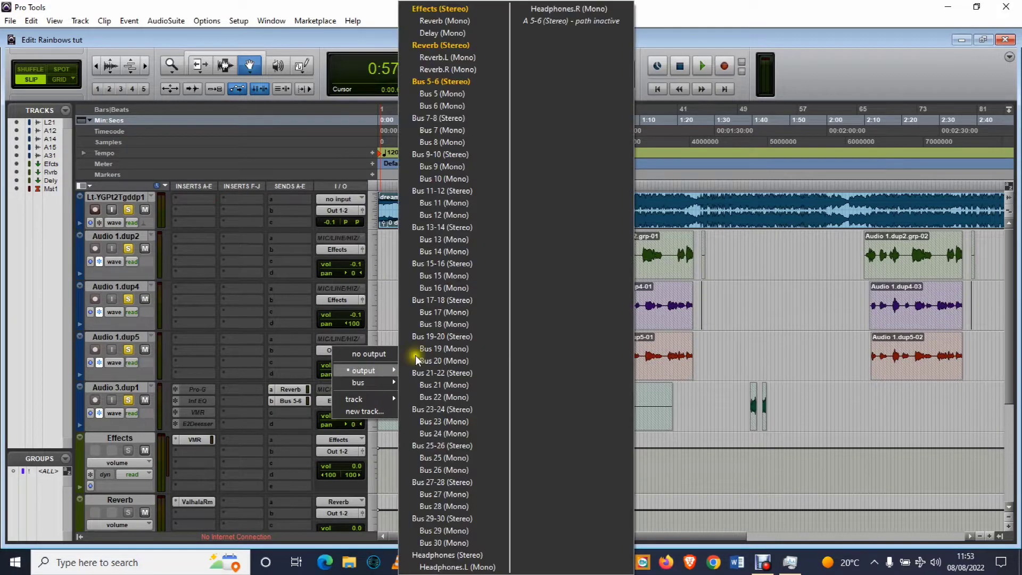
left_click(449, 9)
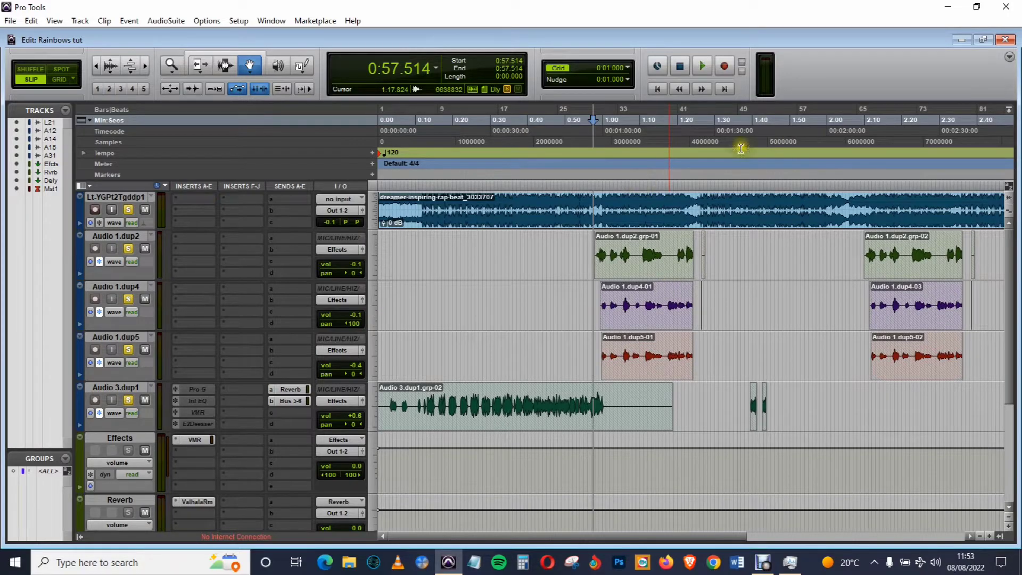
- Play the session from 0:57.514 to hear the rerouted vocals through the Effects bus, and stop playback
key("space")
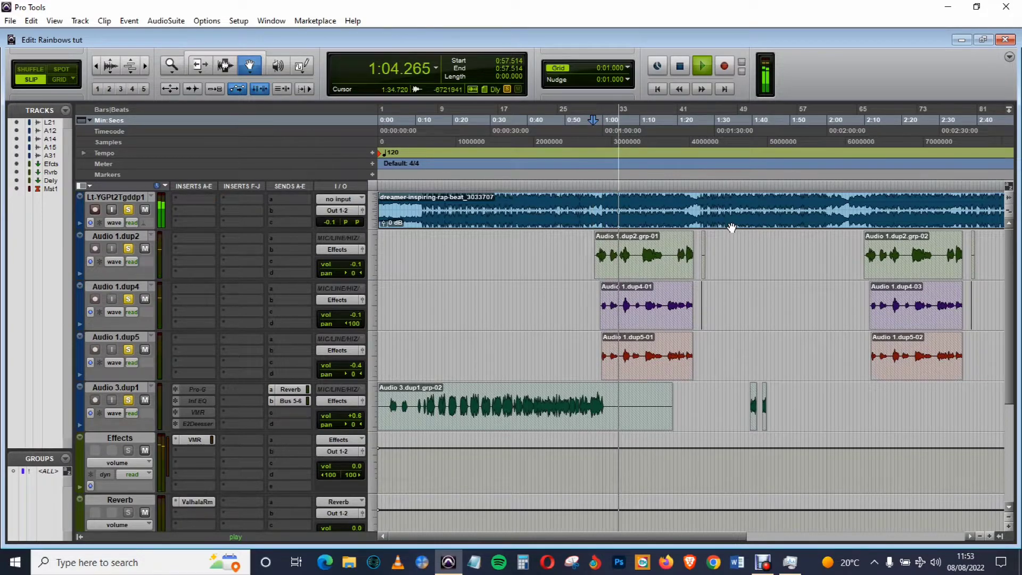
left_click(682, 70)
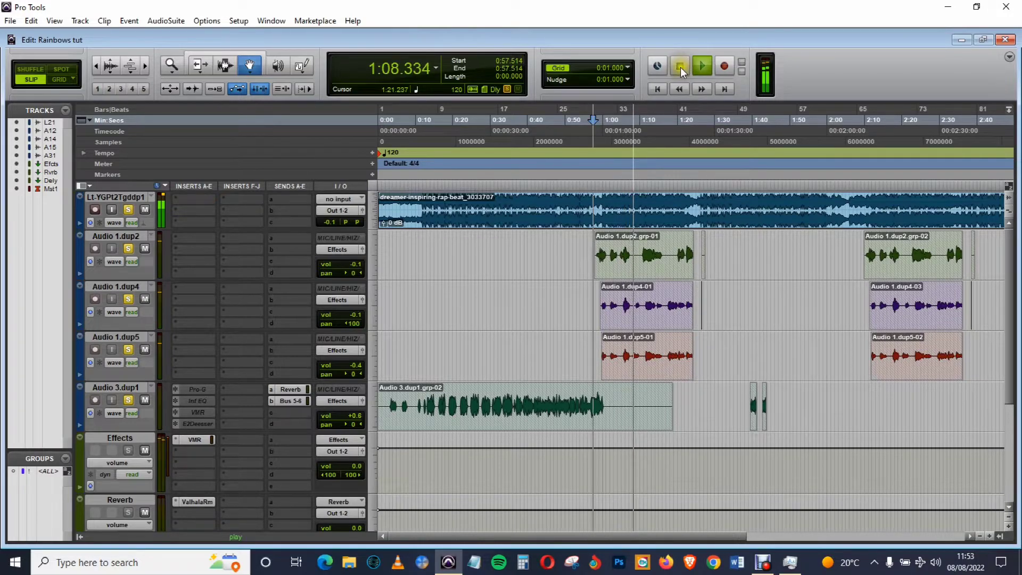
left_click(682, 69)
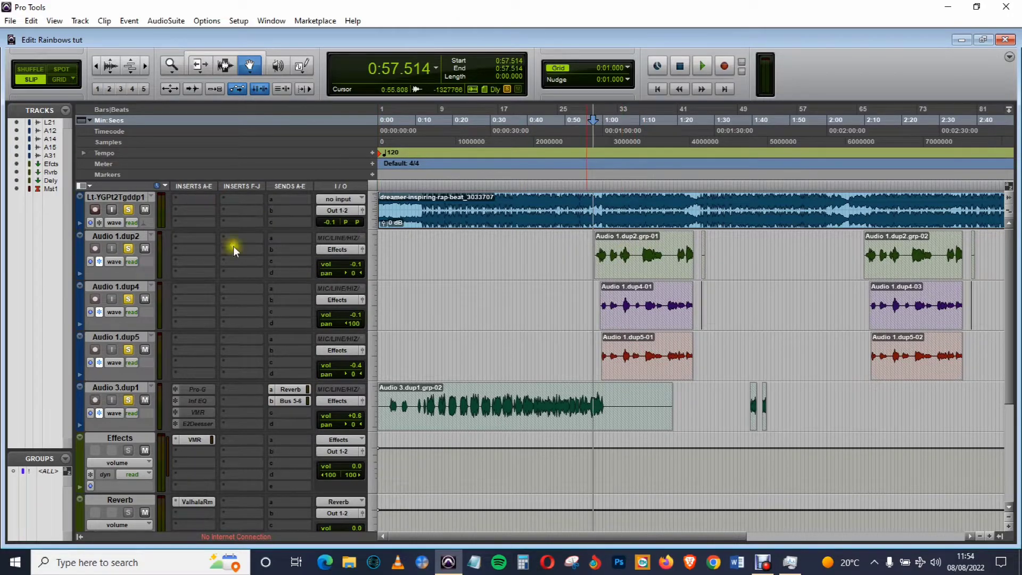
- Insert FabFilter Pro-G (mono) on Audio 1.dup2, set its threshold to -42.43 dB, and close the plug-in
left_click(179, 237)
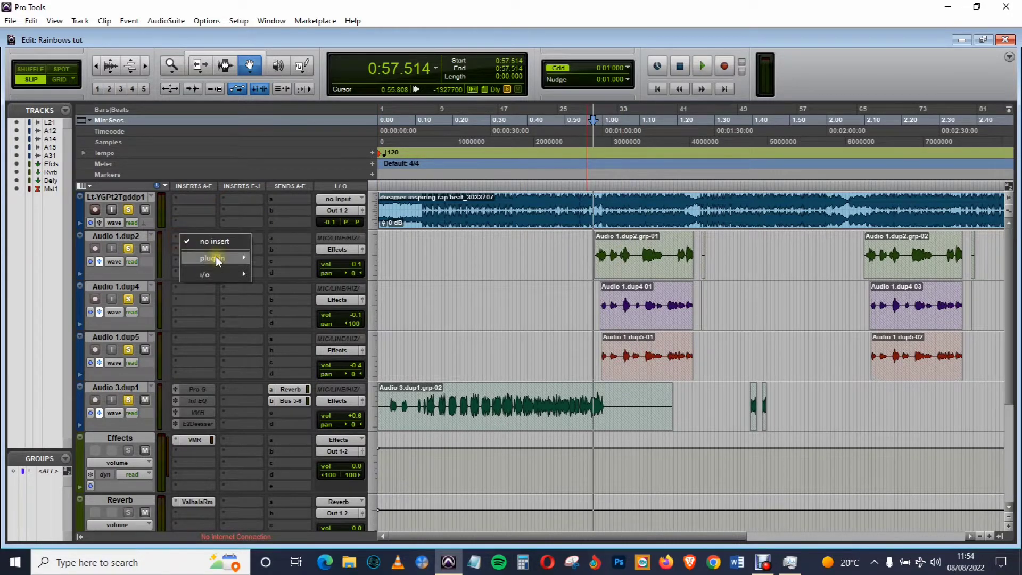
mouse_move(216, 257)
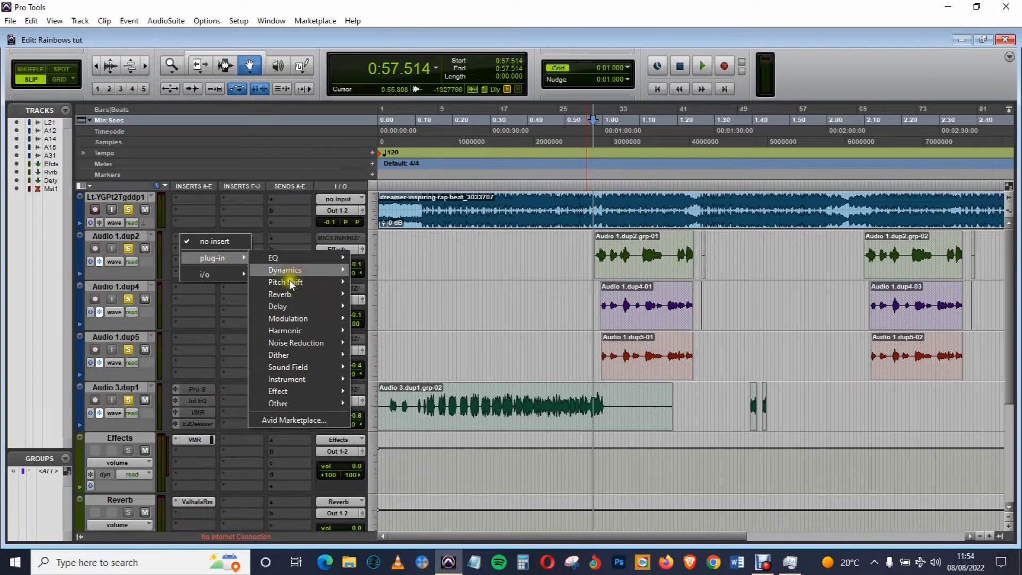
mouse_move(304, 272)
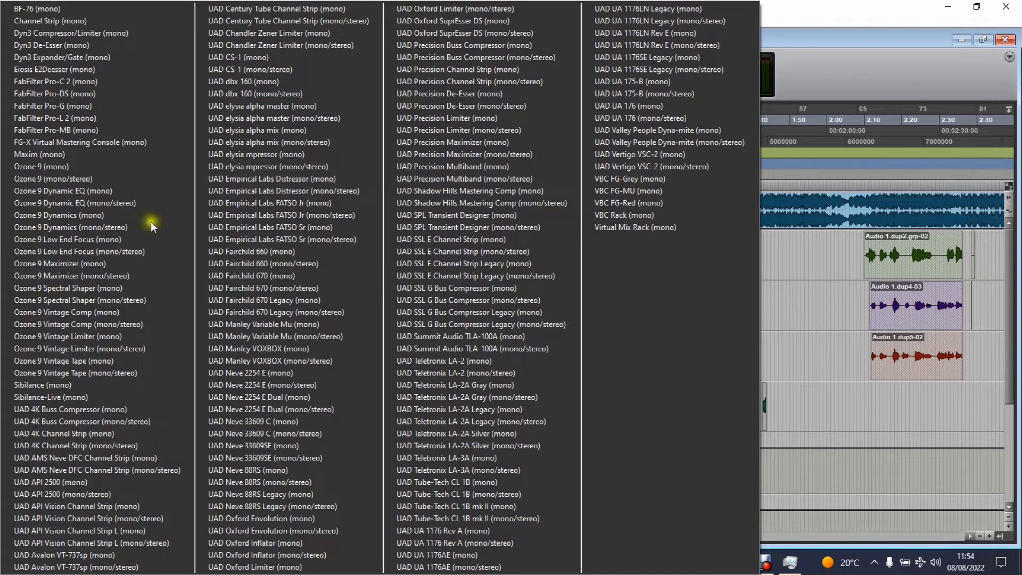
left_click(67, 105)
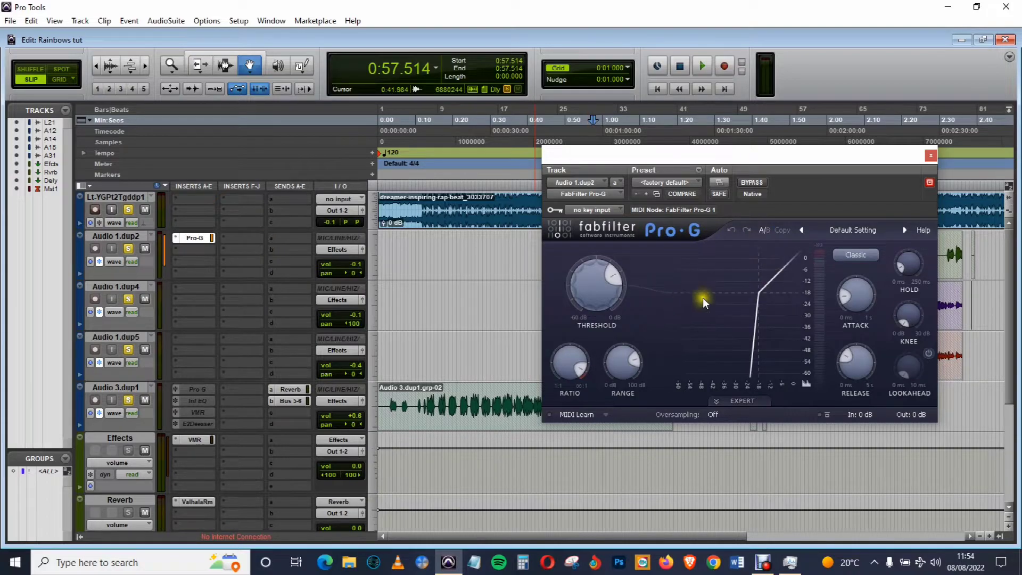
left_click_drag(625, 279, 596, 276)
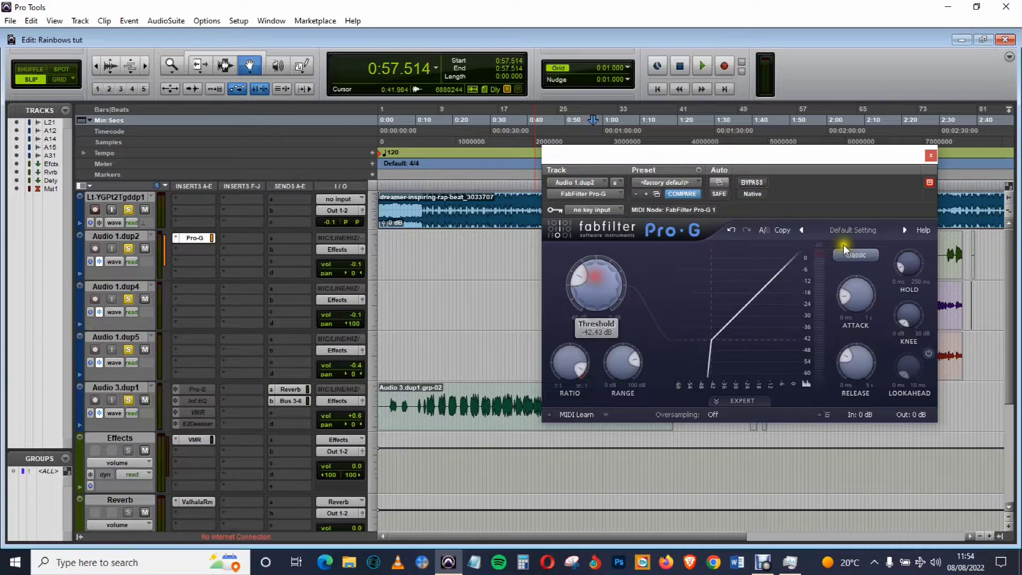
left_click(931, 157)
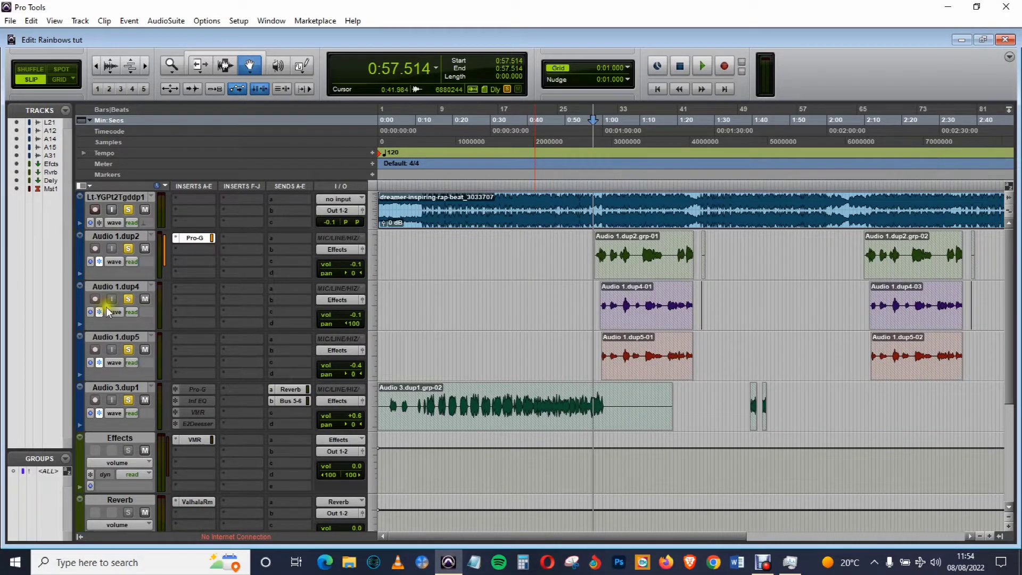
- Insert Blue Cat's PatchWork (mono) in the second insert slot of Audio 1.dup2 and bring its whole window into view
left_click(193, 249)
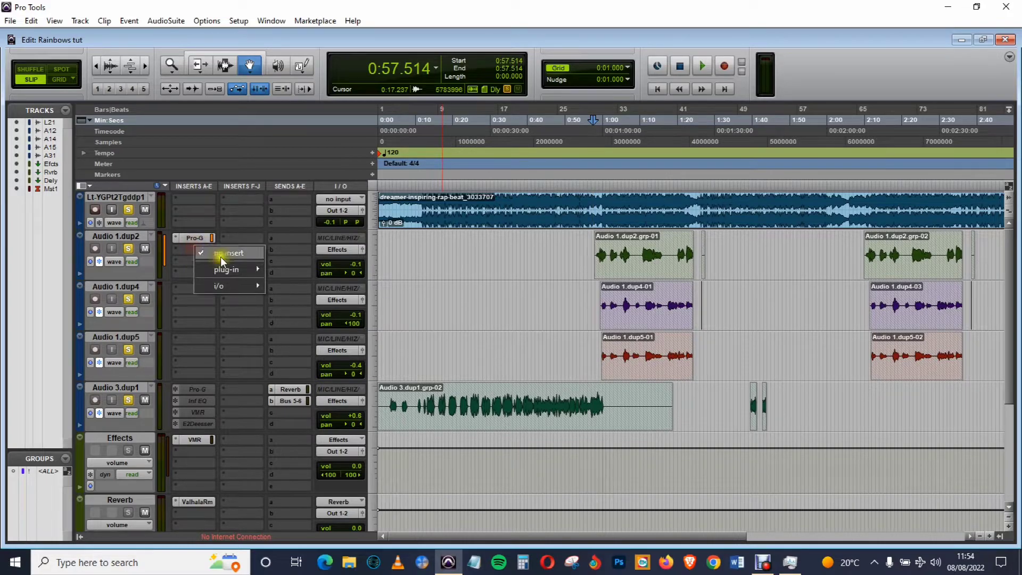
mouse_move(240, 270)
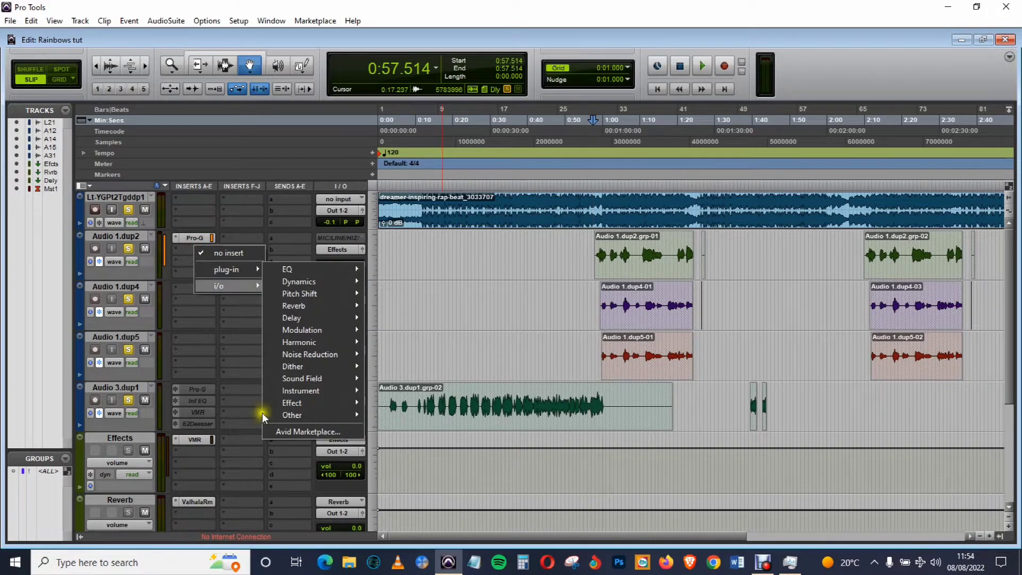
mouse_move(340, 413)
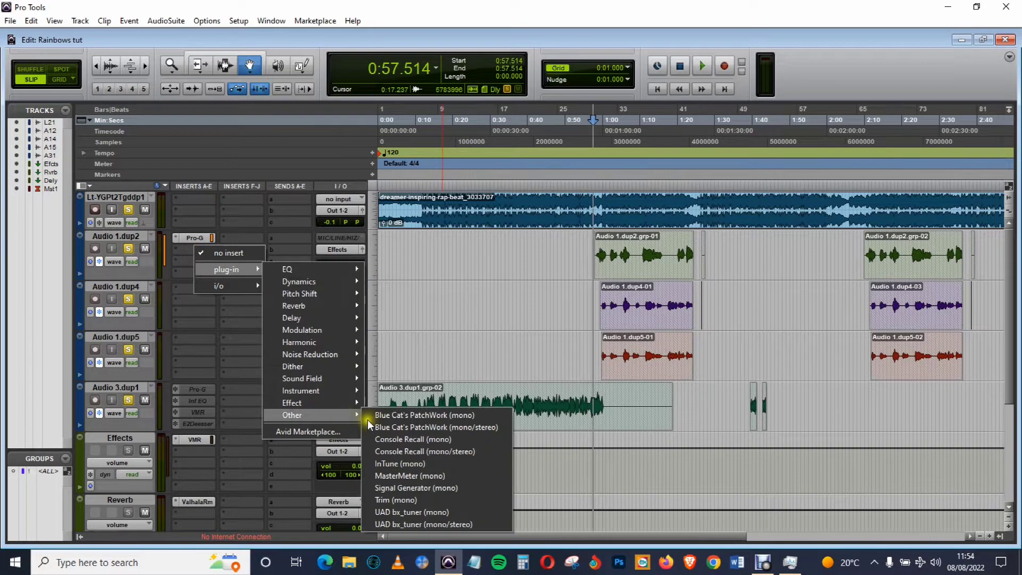
left_click(457, 416)
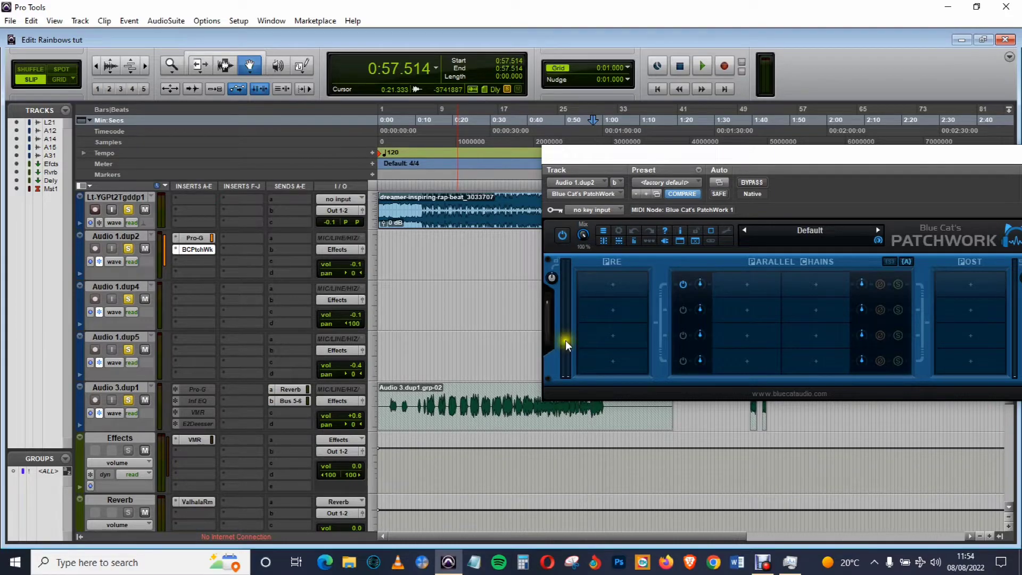
left_click_drag(762, 159, 595, 135)
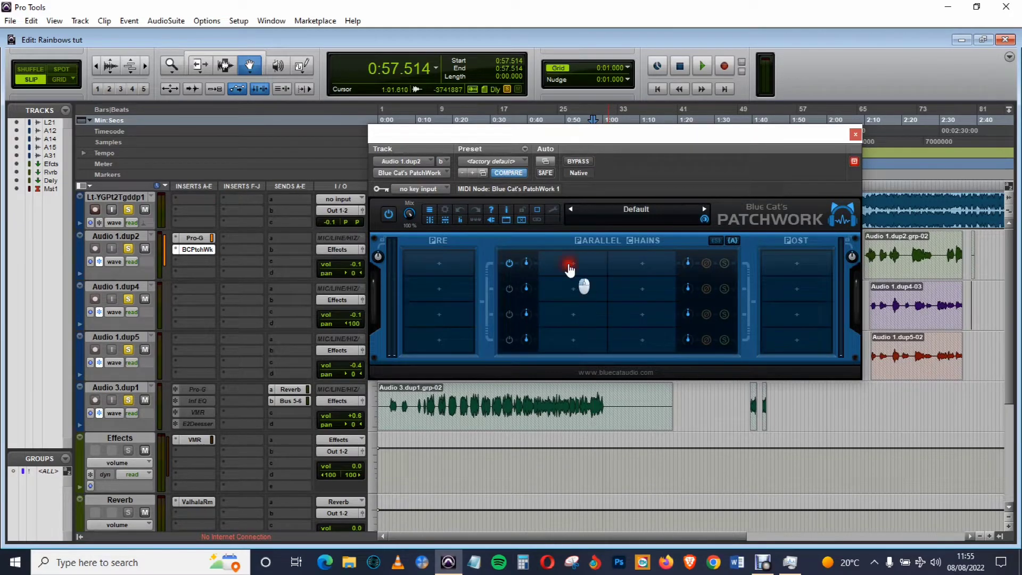
- Load the VST3 plug-in Auto-Tune_81.vst3 into the first slot of PatchWork's first parallel chain
left_click(570, 270)
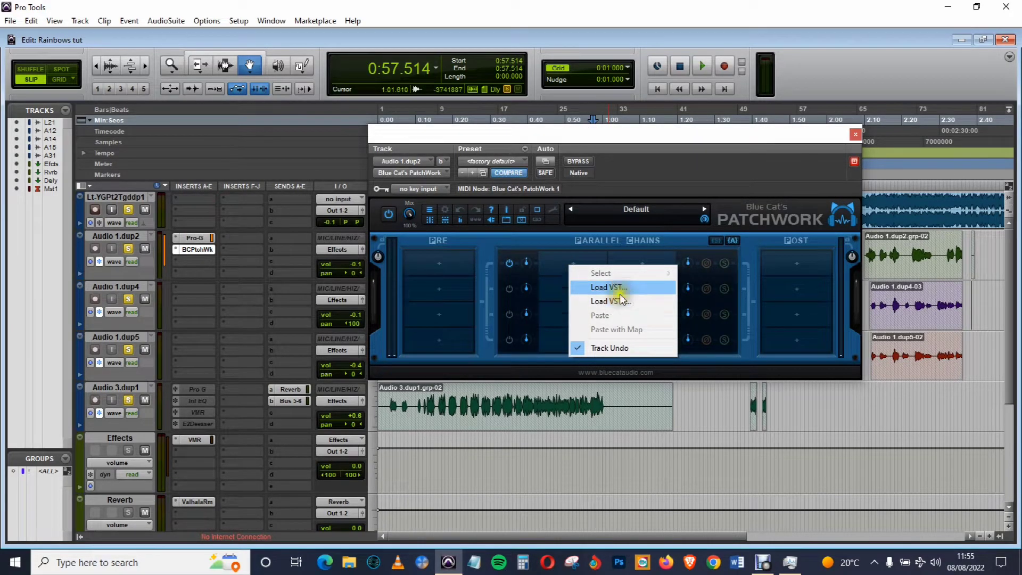
left_click(607, 302)
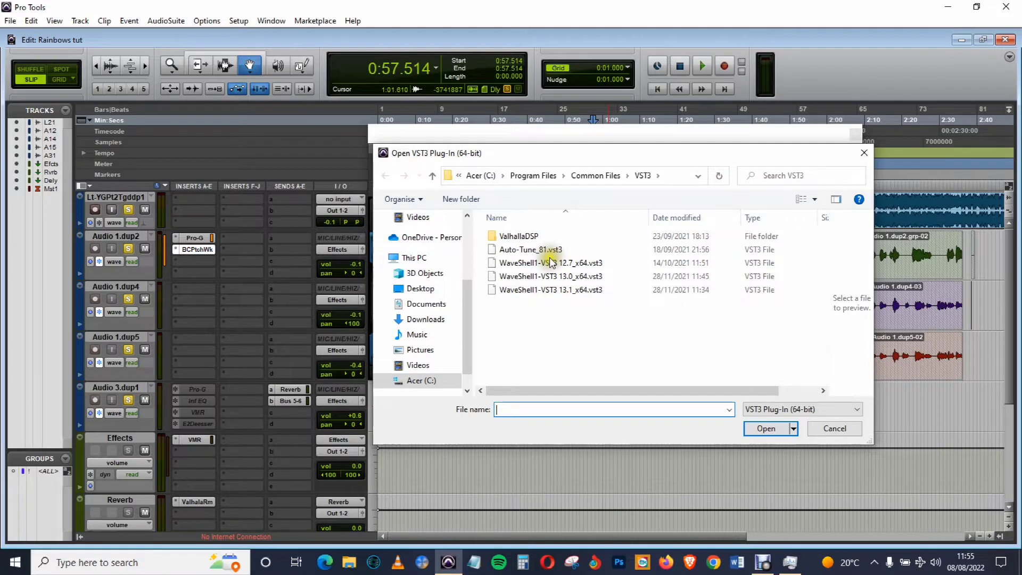
left_click(532, 250)
left_click(772, 429)
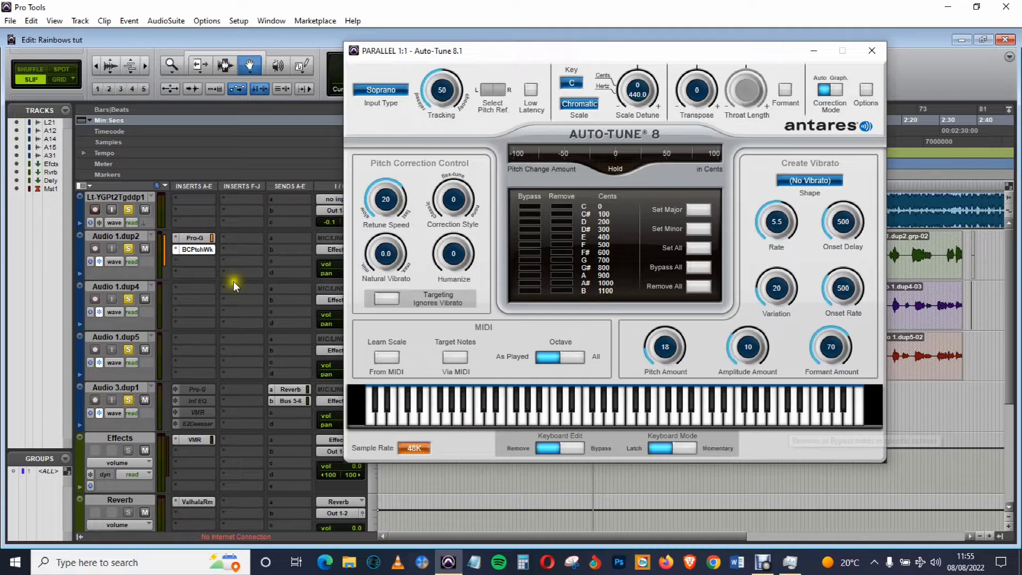
- Set Auto-Tune's input type to Low Male, Humanize to 98 and Retune Speed to 3
left_click(381, 91)
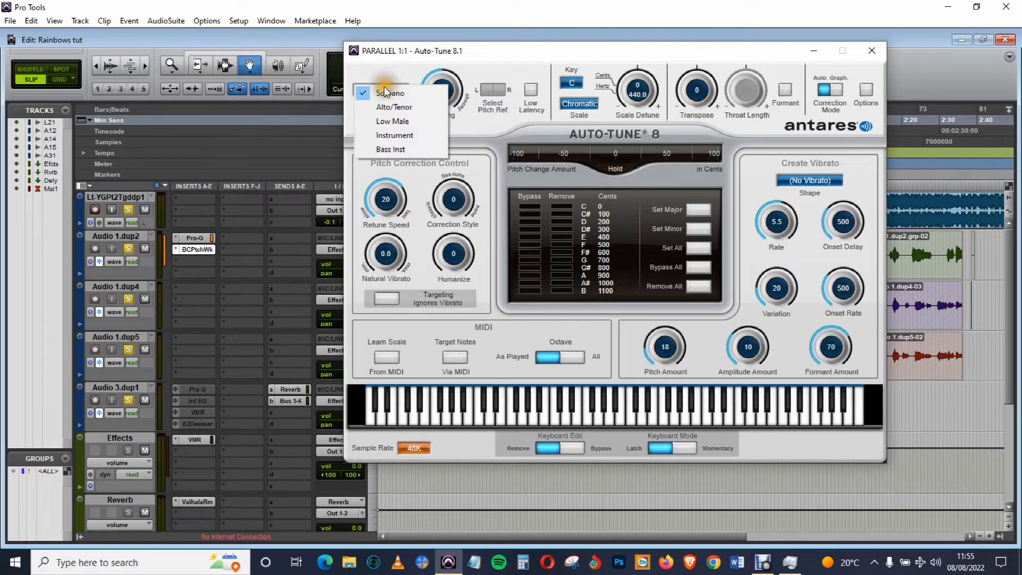
left_click(400, 120)
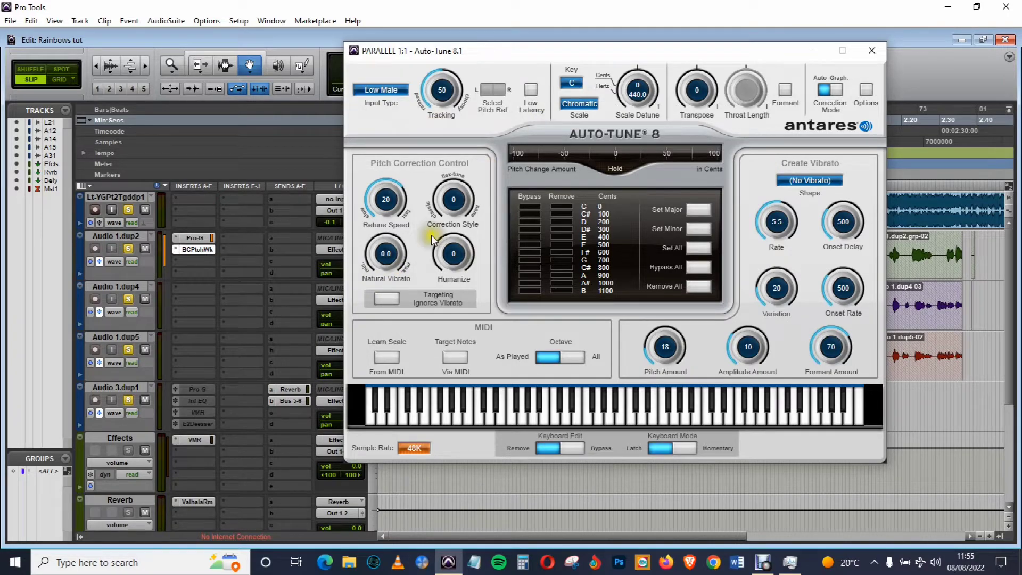
left_click_drag(449, 273, 432, 131)
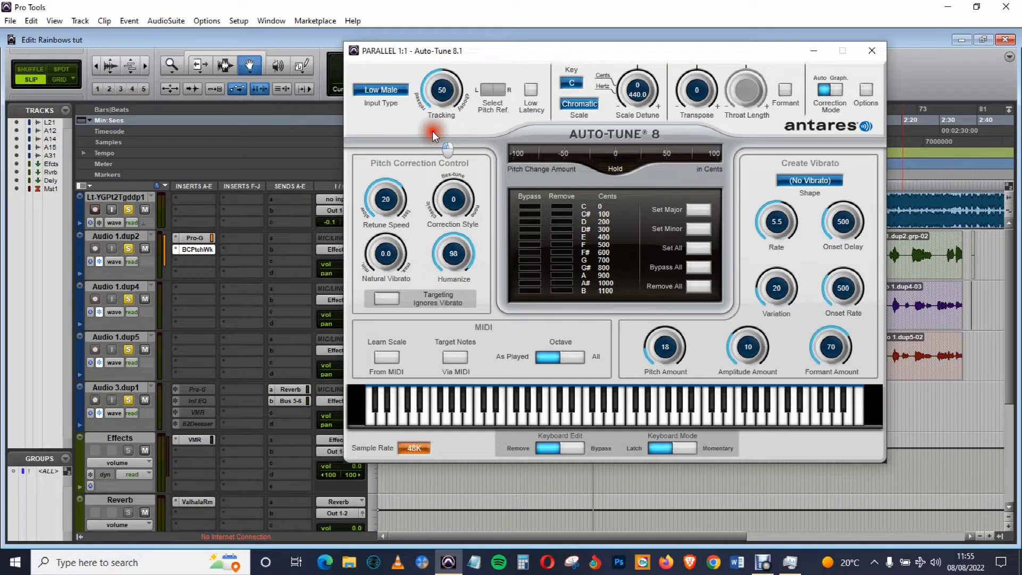
left_click_drag(393, 207, 402, 186)
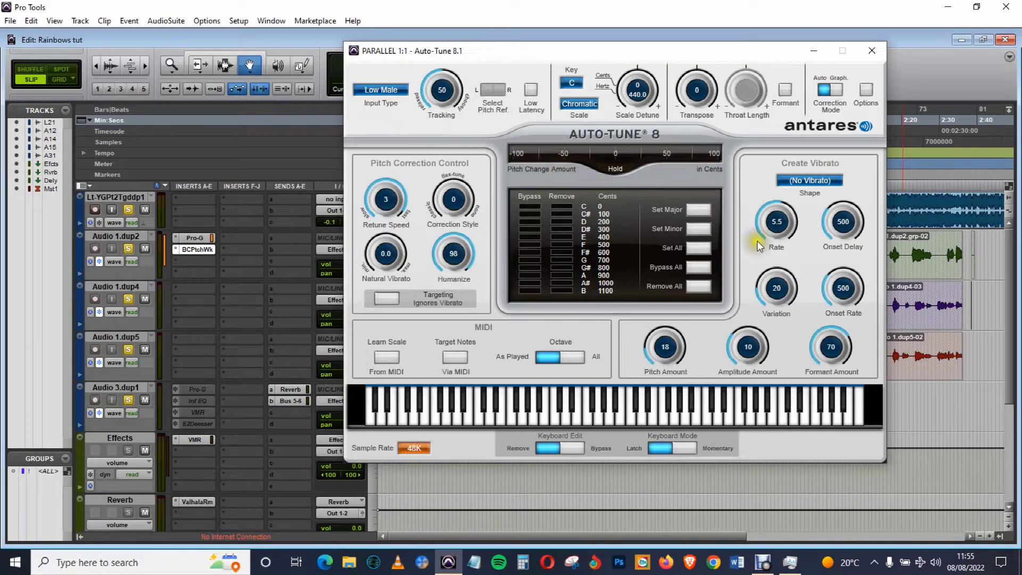
- Set Auto-Tune's vibrato rate to 0.1, variation, onset delay and onset rate to 0, and formant amount to 41
left_click_drag(767, 212, 769, 334)
left_click_drag(836, 220, 823, 341)
left_click_drag(843, 280, 809, 376)
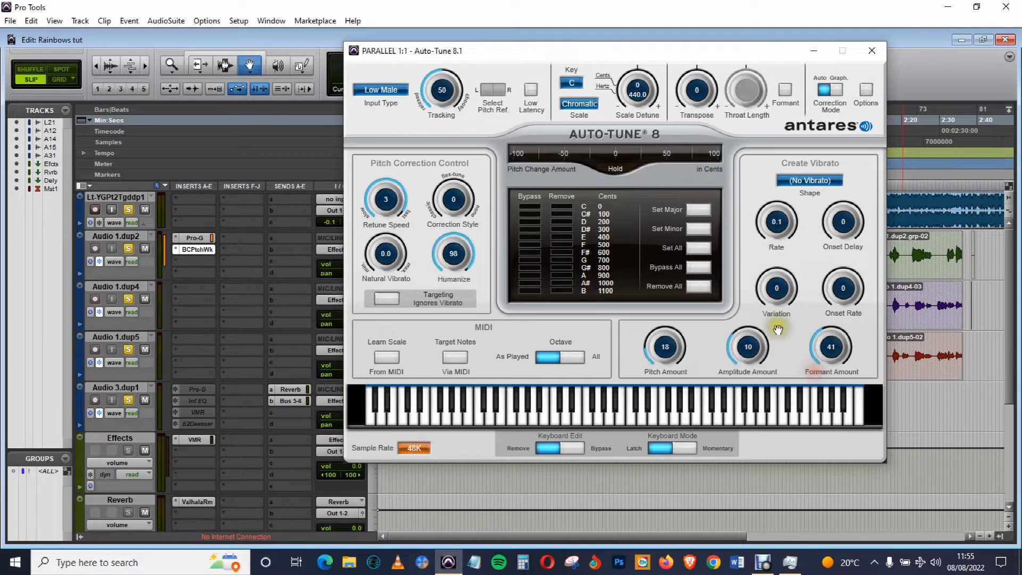
- Move the plug-in windows off the track list and unsolo Audio 3.dup1, Audio 1.dup5 and Audio 1.dup4
left_click_drag(679, 44, 577, 215)
left_click_drag(784, 134, 819, 314)
left_click_drag(758, 259, 765, 290)
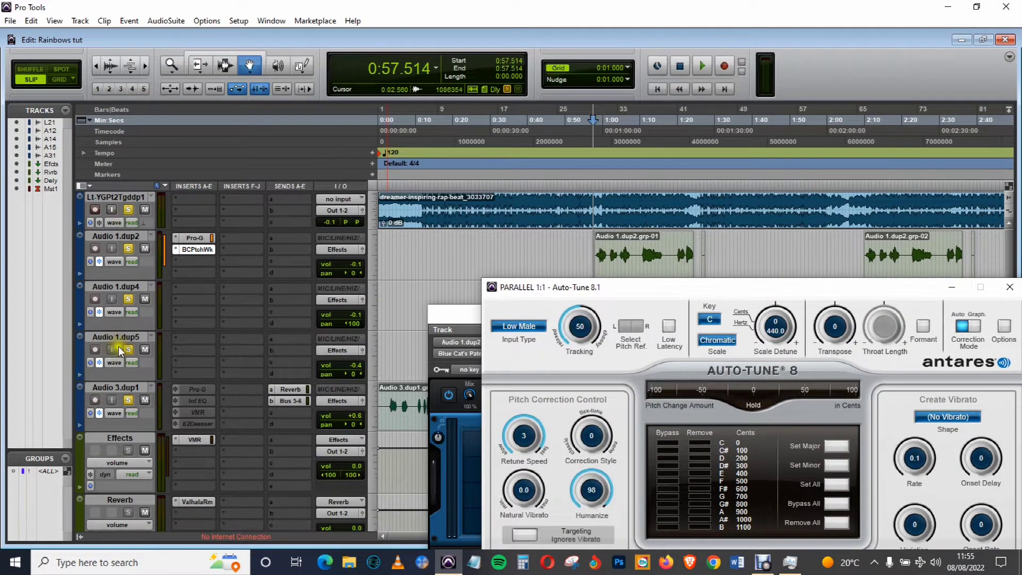
left_click(128, 400)
left_click(127, 350)
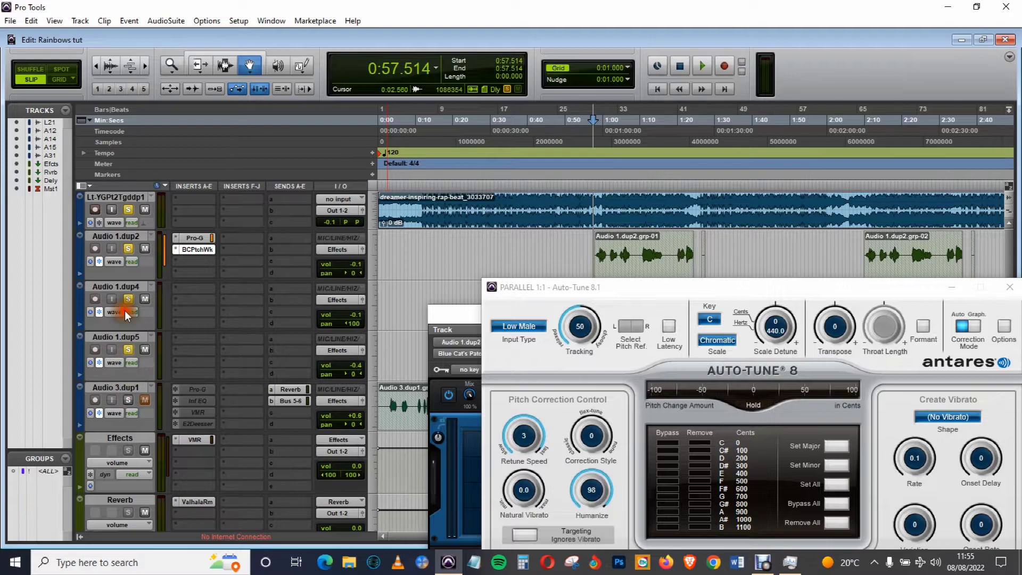
left_click(127, 300)
- Bring the Auto-Tune window back into view and set its scale to Major while the session plays from 0:57.514
left_click_drag(748, 284, 642, 171)
left_click(702, 66)
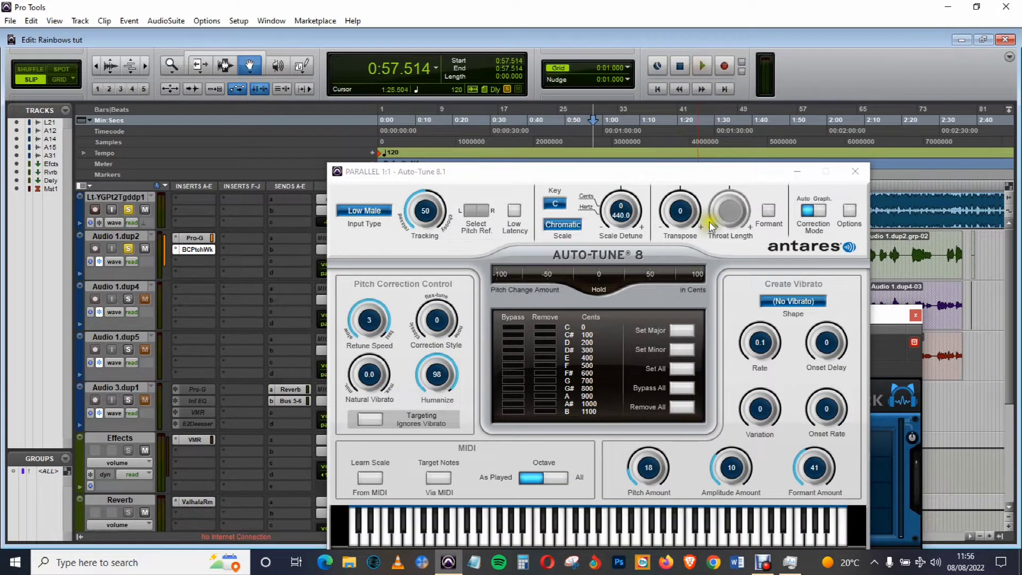
left_click(563, 224)
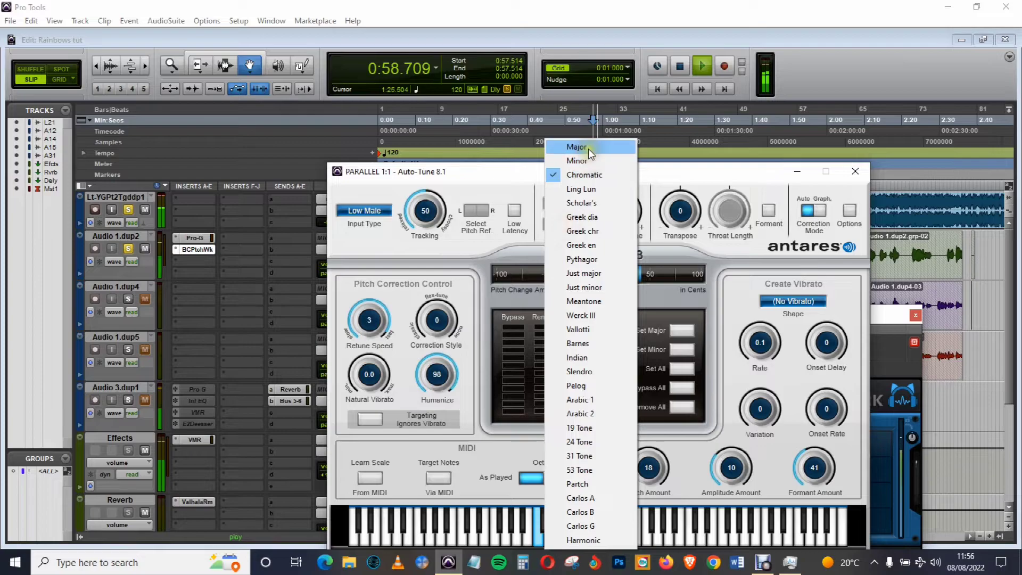
left_click(589, 148)
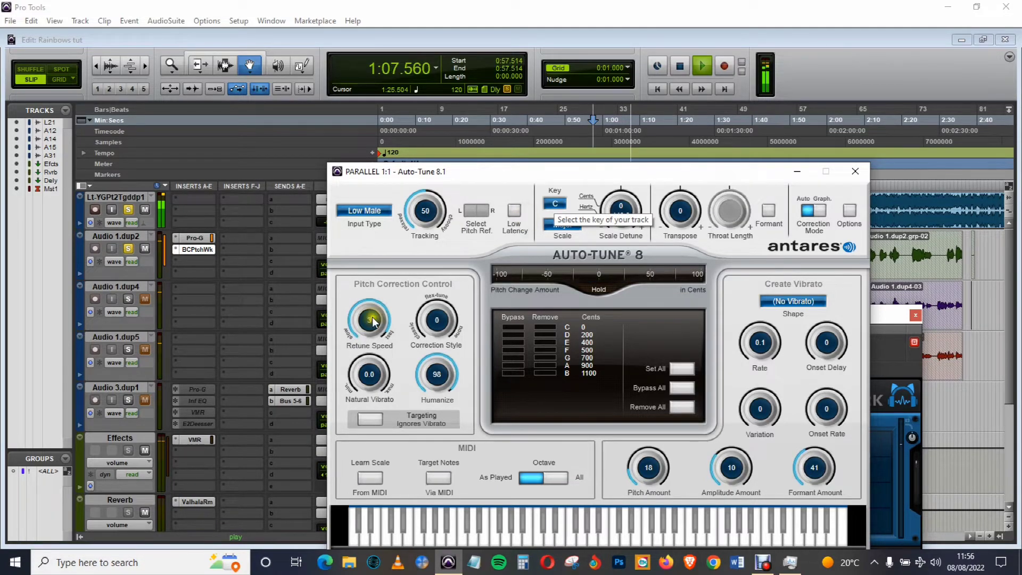
- Set Auto-Tune's Retune Speed to 0, stop playback and turn on Formant correction
left_click_drag(382, 315, 384, 308)
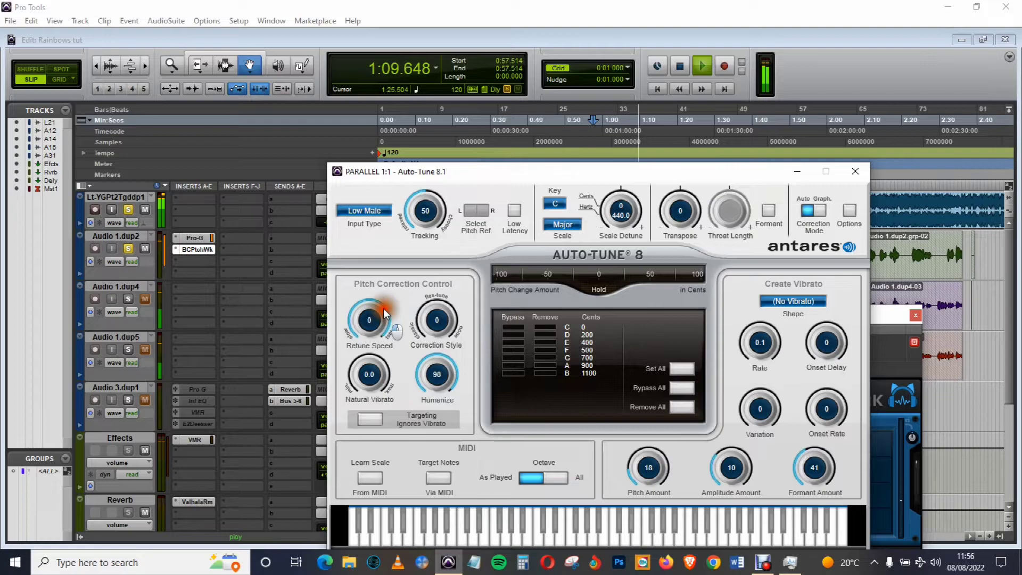
left_click(679, 66)
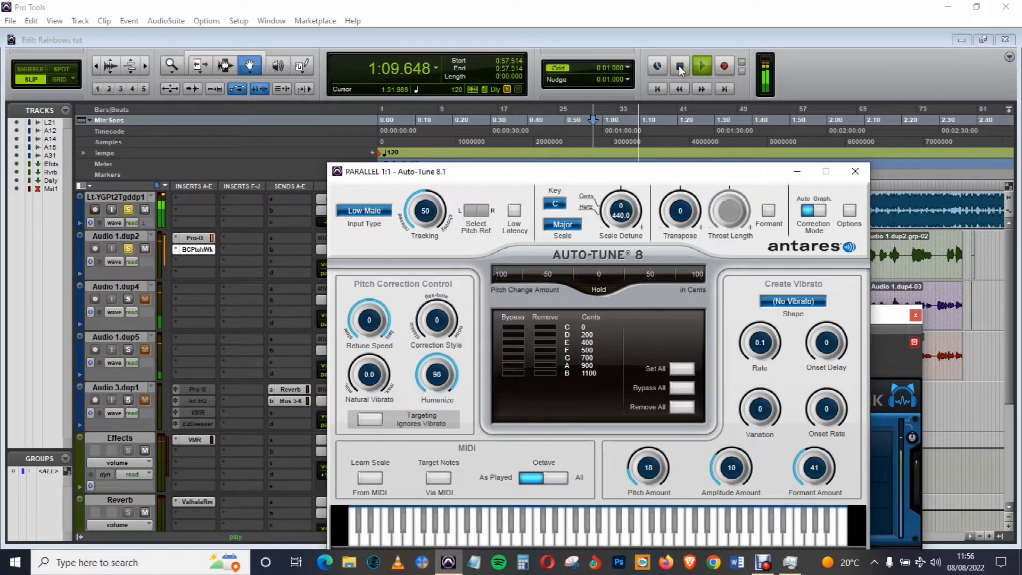
left_click(680, 68)
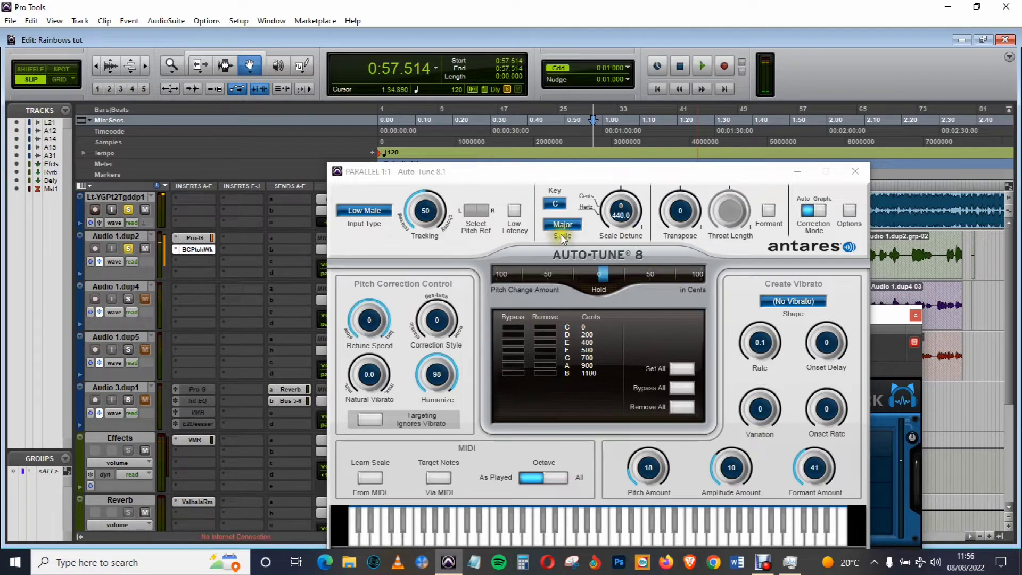
left_click(770, 212)
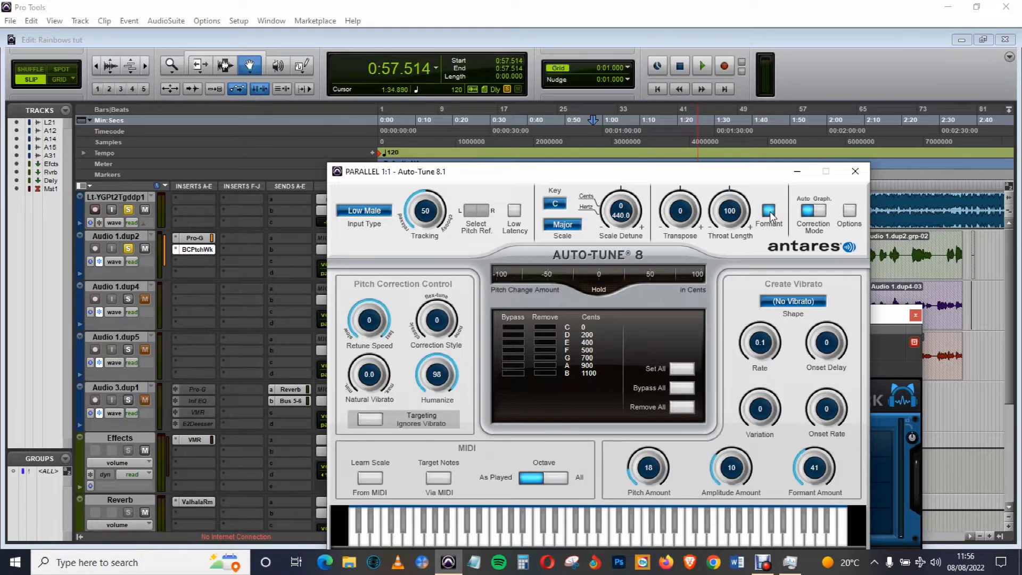
left_click_drag(672, 166, 679, 110)
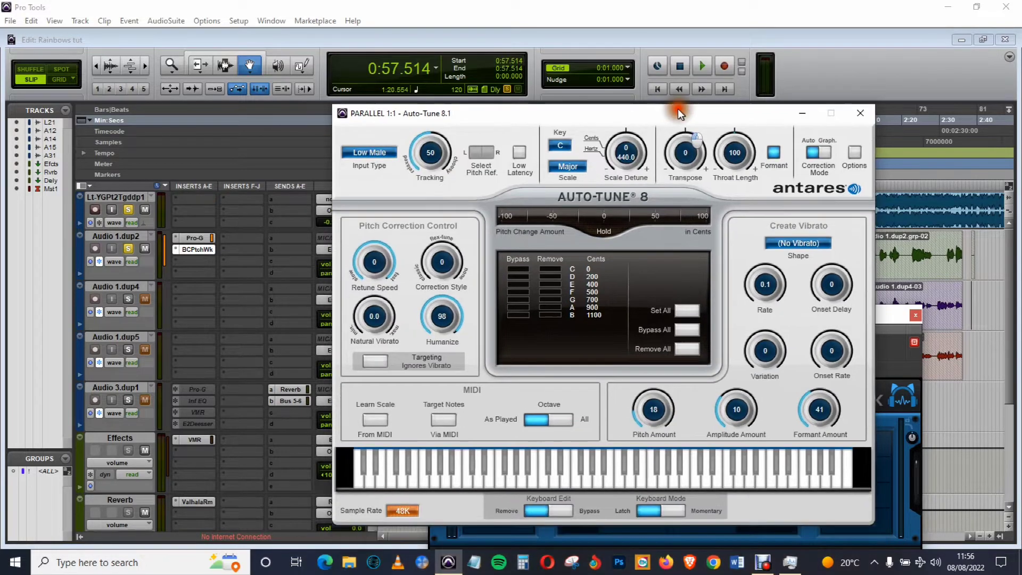
- Set Auto-Tune's Retune Speed to 3, amplitude amount to 6 and formant amount to 18 while the session plays
left_click(703, 67)
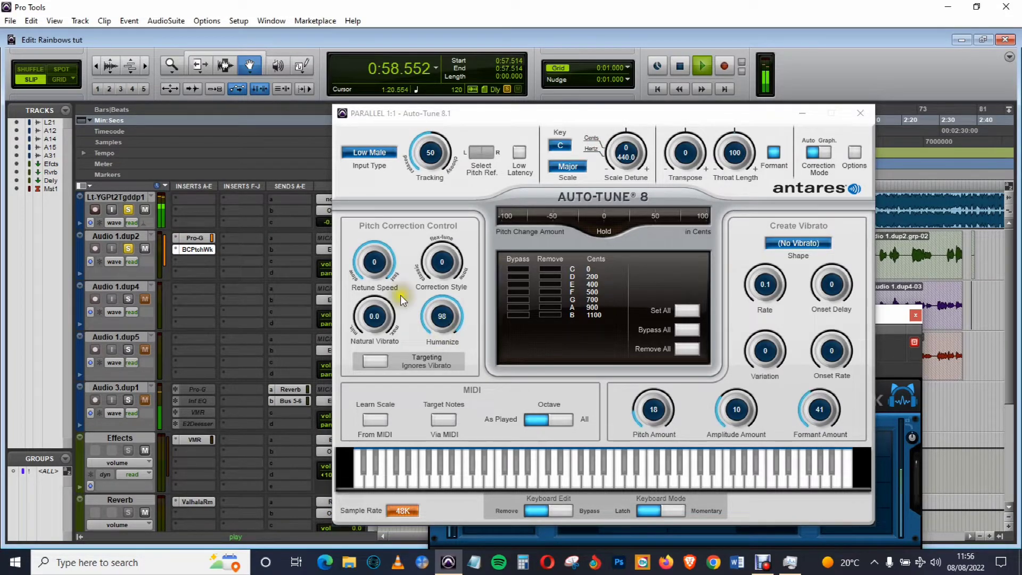
left_click_drag(374, 262, 374, 258)
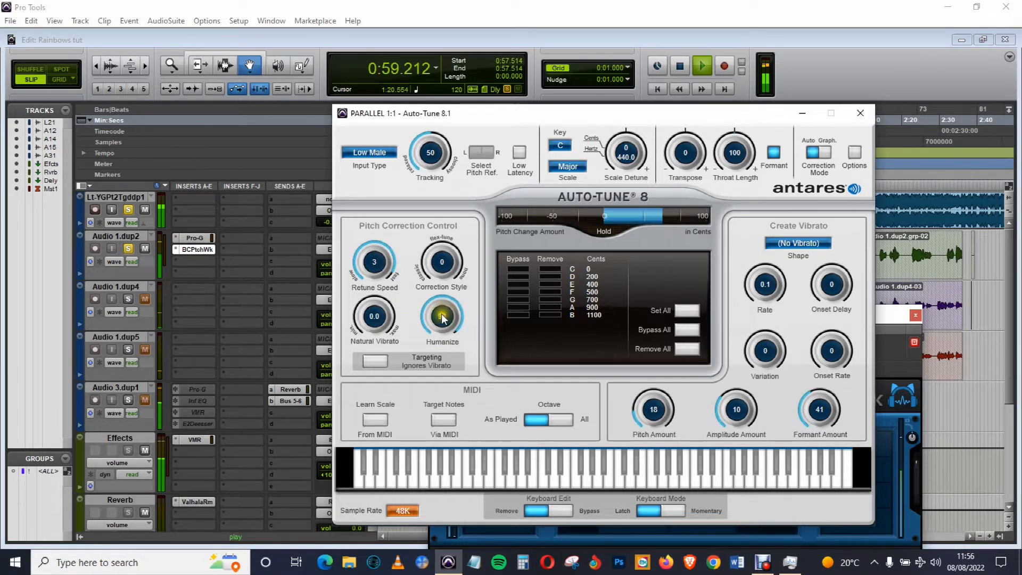
left_click_drag(820, 405, 818, 419)
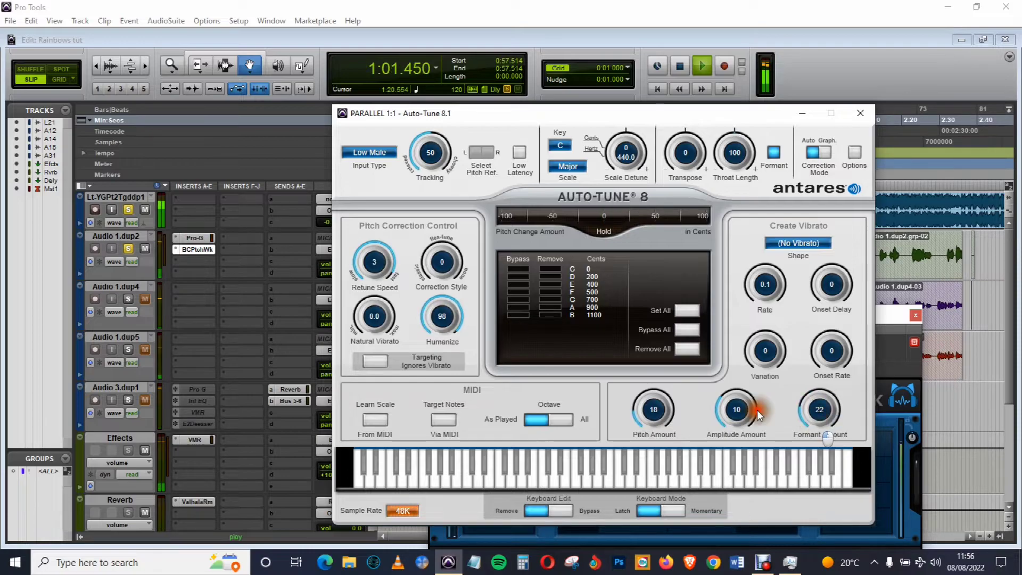
left_click_drag(725, 409, 750, 426)
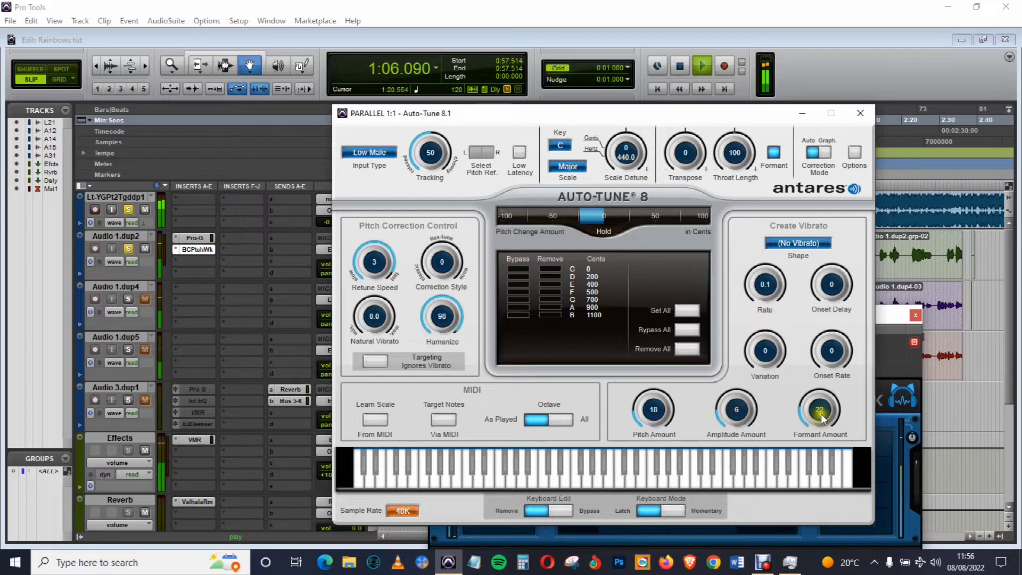
left_click_drag(823, 419, 823, 426)
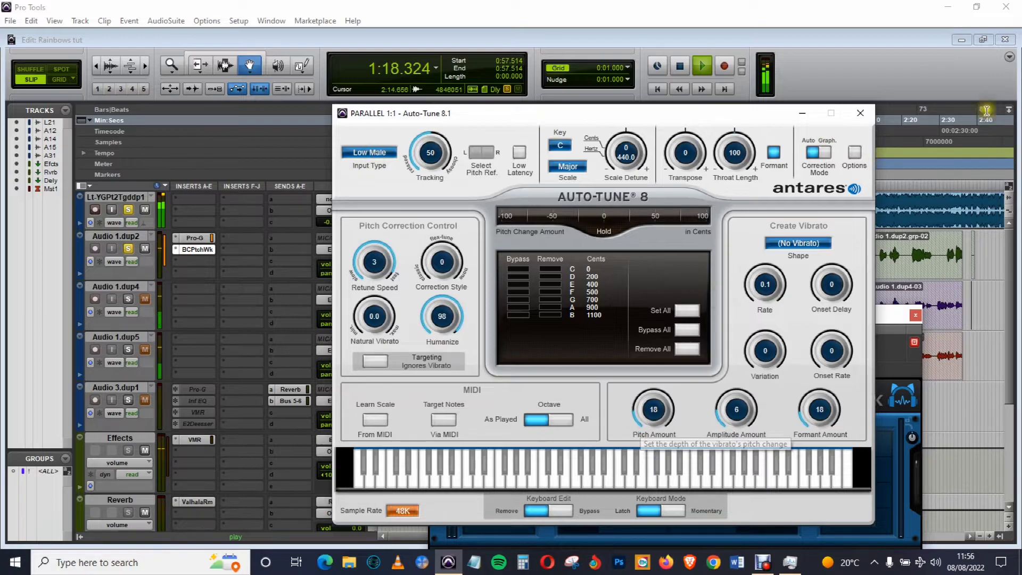
- Close the Auto-Tune and PatchWork windows and stop playback
left_click(870, 116)
left_click(683, 67)
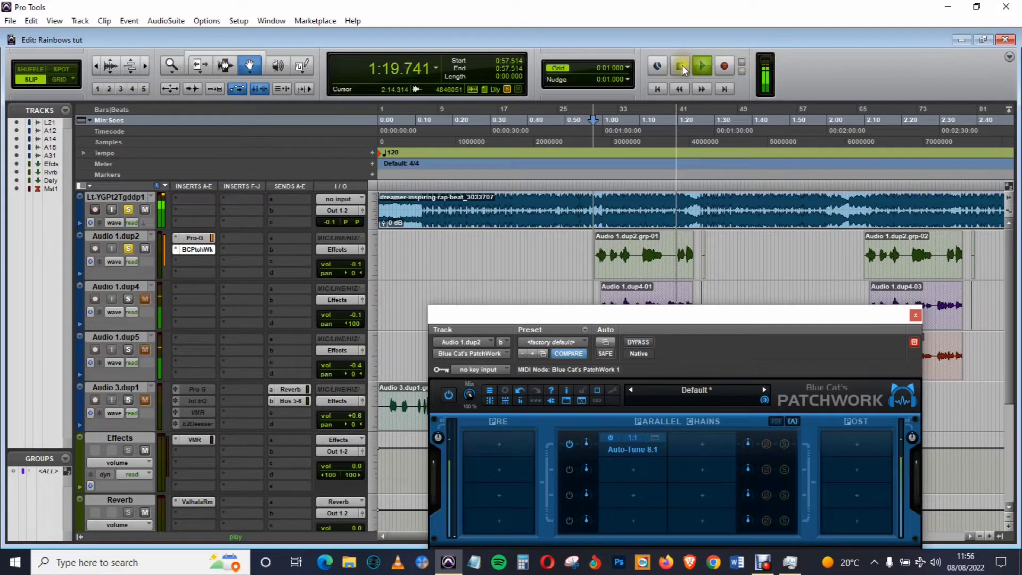
left_click(915, 315)
key("space")
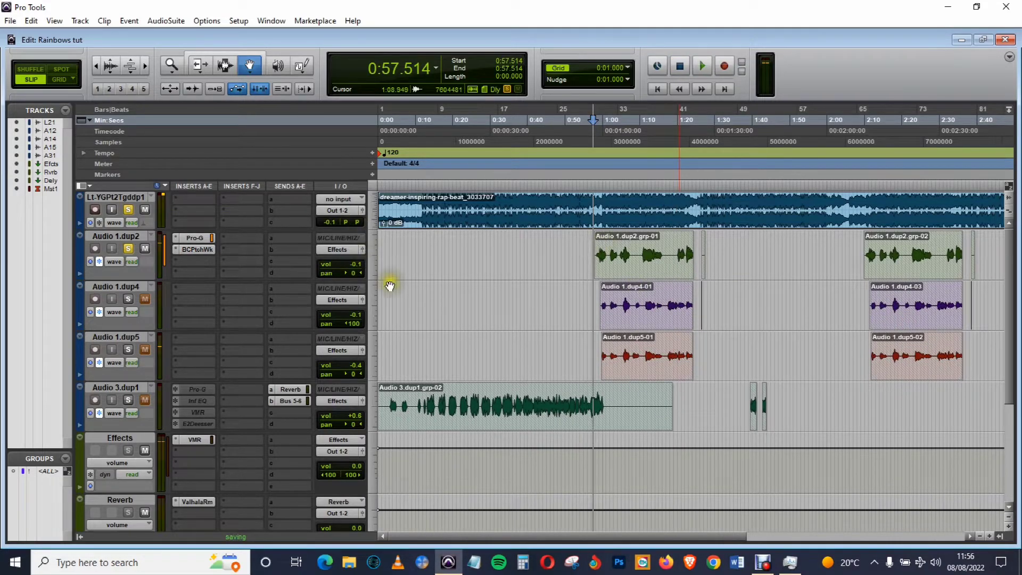
left_click(391, 286)
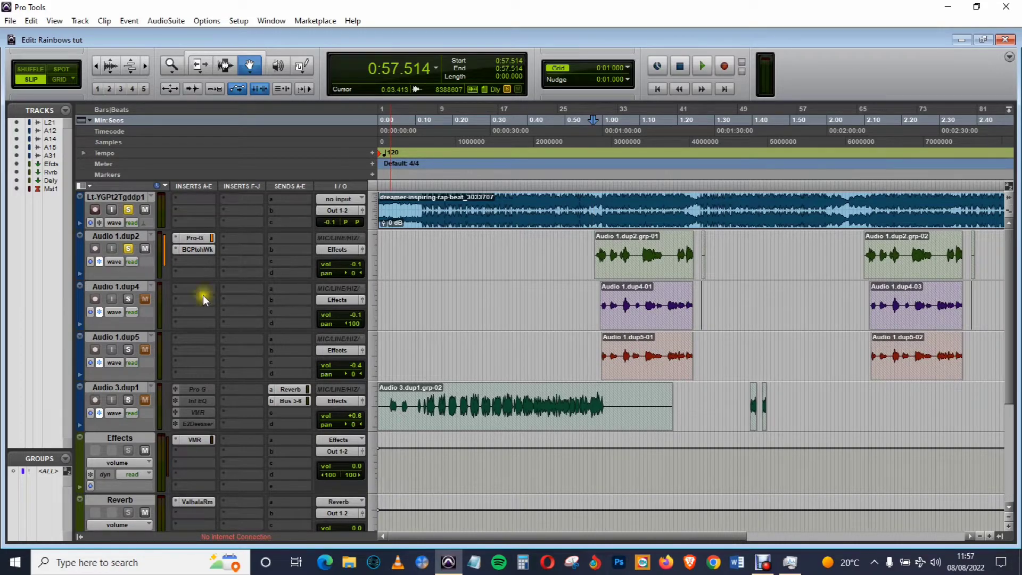
- Copy the Pro-G and PatchWork inserts from Audio 1.dup2 to Audio 1.dup4 and Audio 1.dup5
left_click(198, 238)
left_click_drag(199, 241, 191, 289)
left_click_drag(189, 246, 190, 292)
left_click_drag(188, 285, 195, 337)
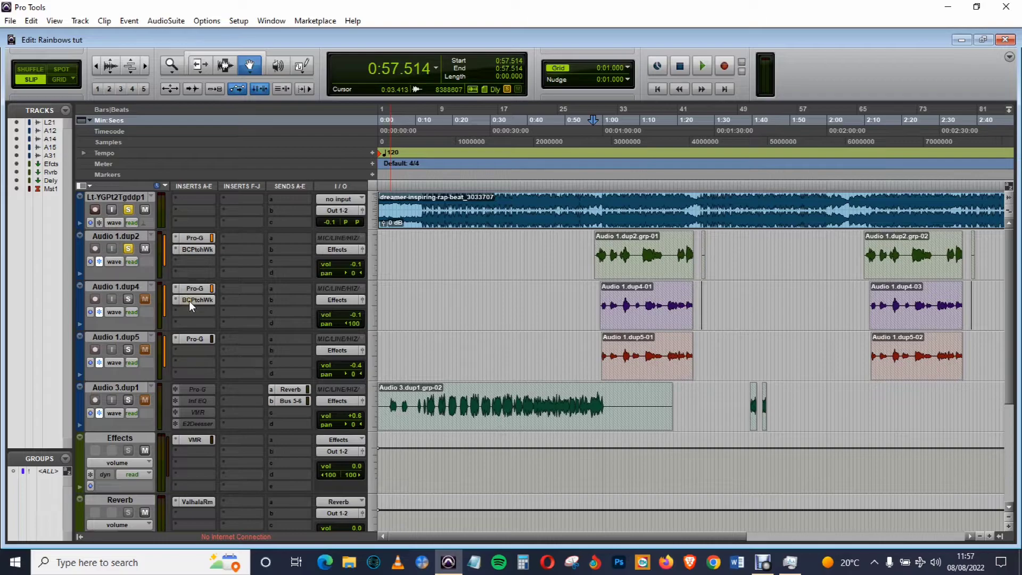
left_click_drag(190, 302, 199, 350)
left_click_drag(199, 345, 199, 345)
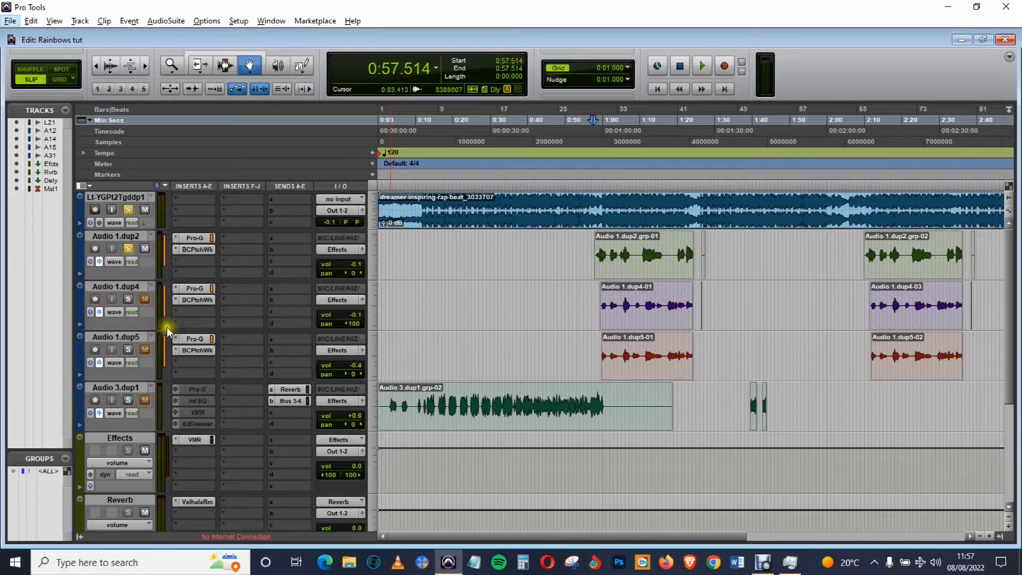
- Solo Audio 1.dup4 and Audio 1.dup5 and audition the vocals with Audio 1.dup5 panned fully right at 100
left_click(129, 298)
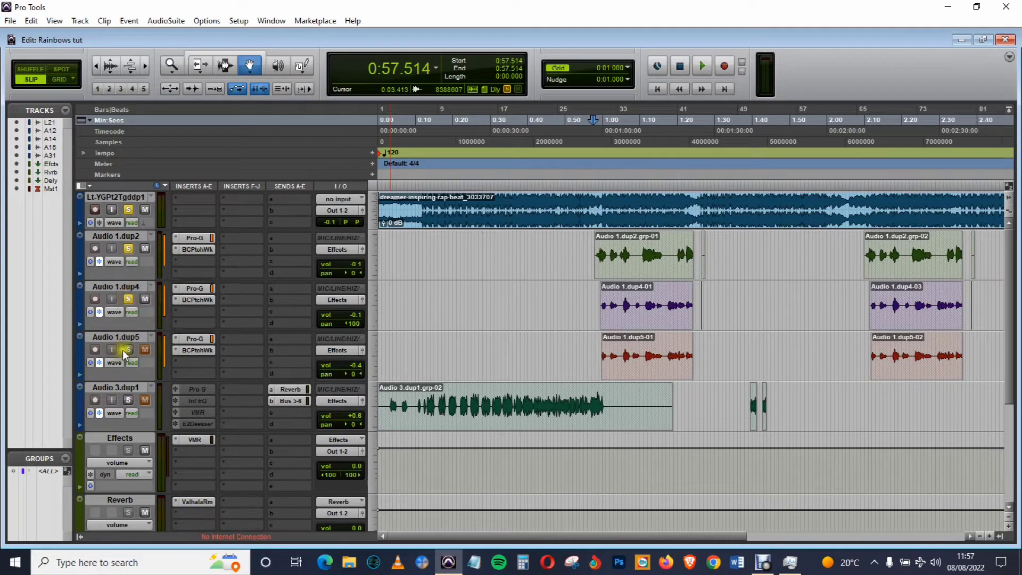
left_click(127, 351)
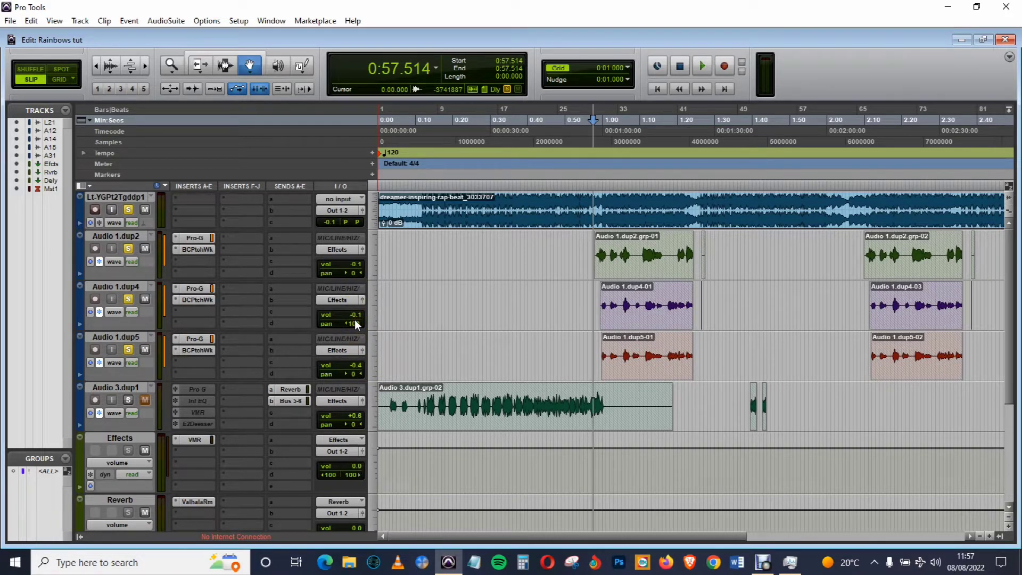
left_click_drag(355, 319, 359, 334)
left_click_drag(352, 375, 479, 337)
left_click(703, 66)
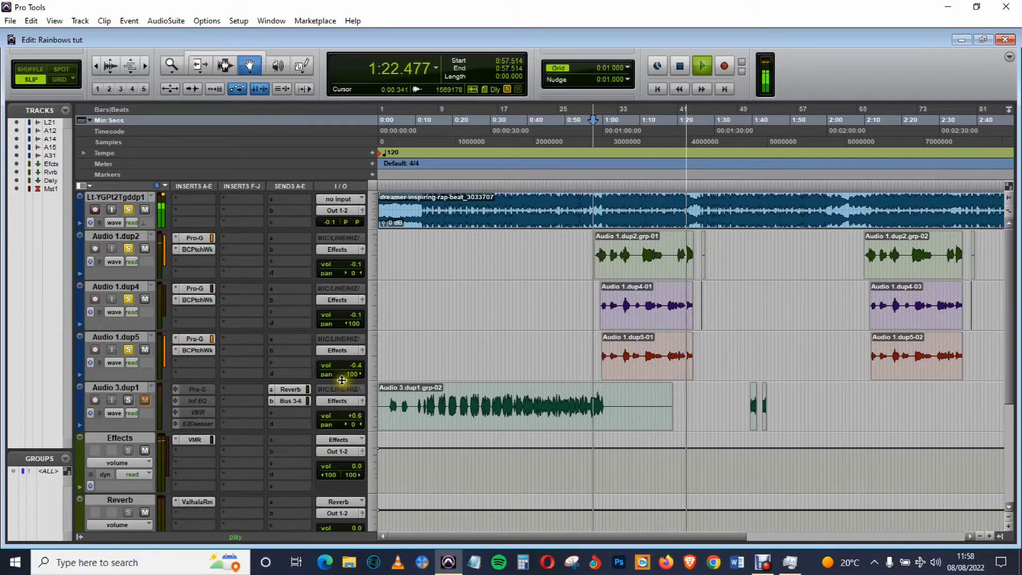
left_click(677, 65)
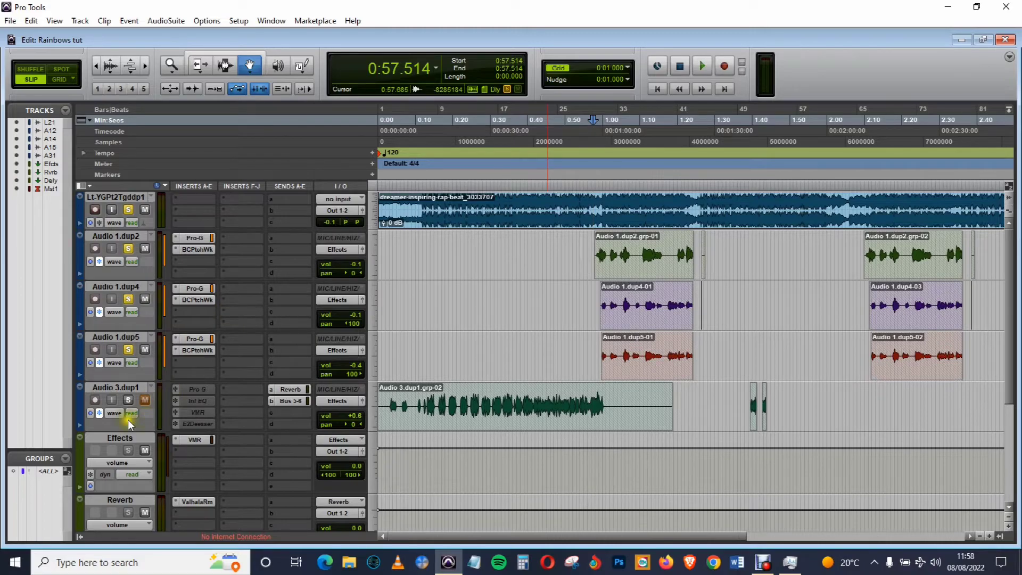
- Unfreeze Audio 3.dup1 and copy its VMR insert to slot c of Audio 1.dup2, Audio 1.dup4 and Audio 1.dup5
left_click(99, 414)
left_click(98, 414)
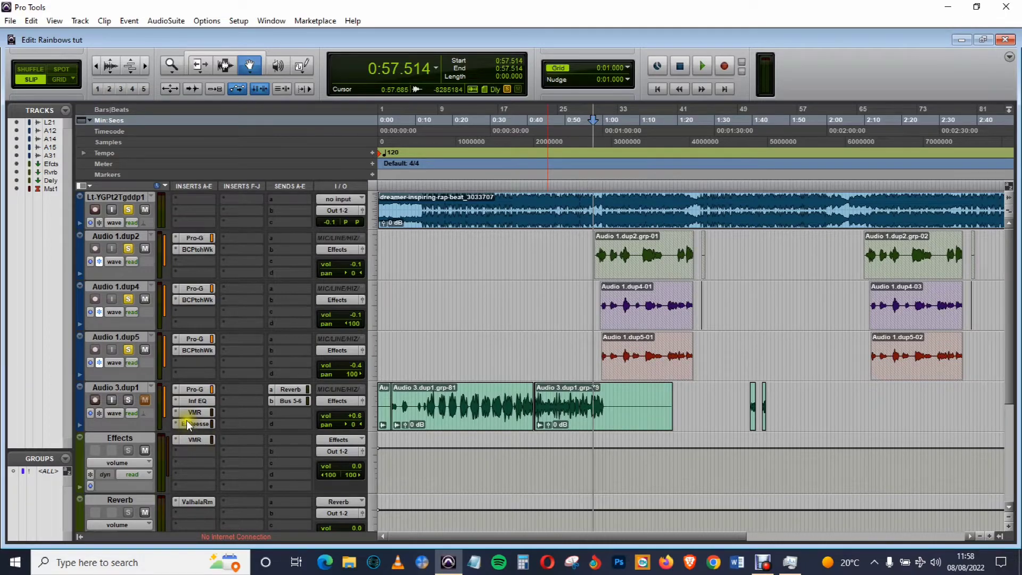
left_click_drag(193, 411, 194, 259)
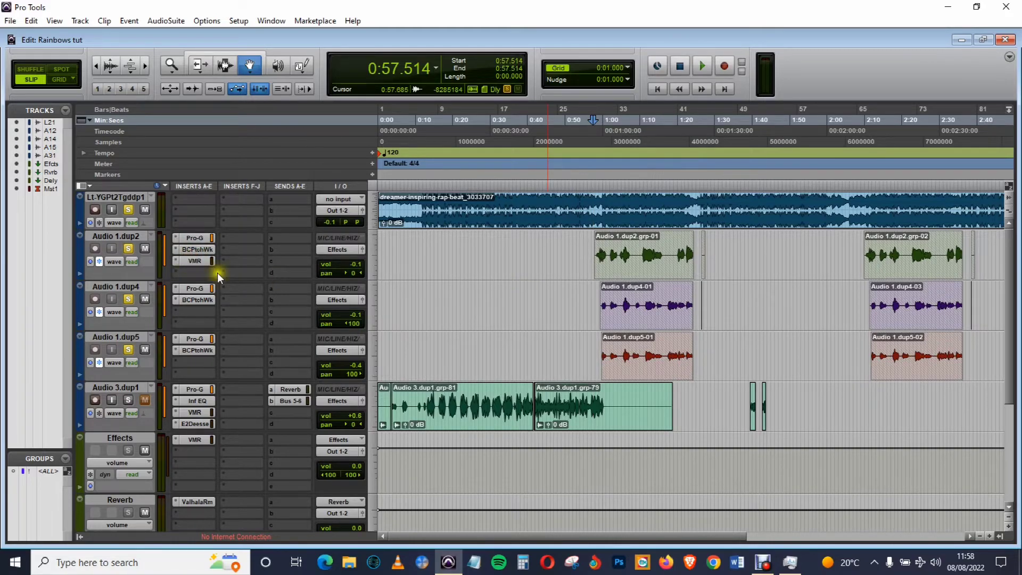
left_click(186, 309)
left_click_drag(193, 360, 189, 362)
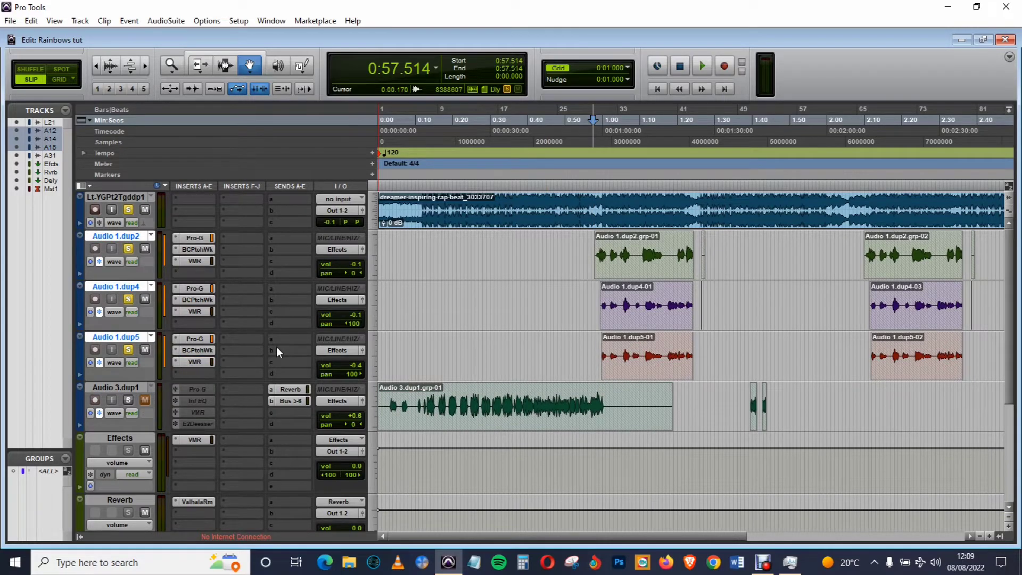
- Insert Eiosis E2Deesser (mono) in slot d of Audio 1.dup2 and bring its full controls into view
left_click(177, 272)
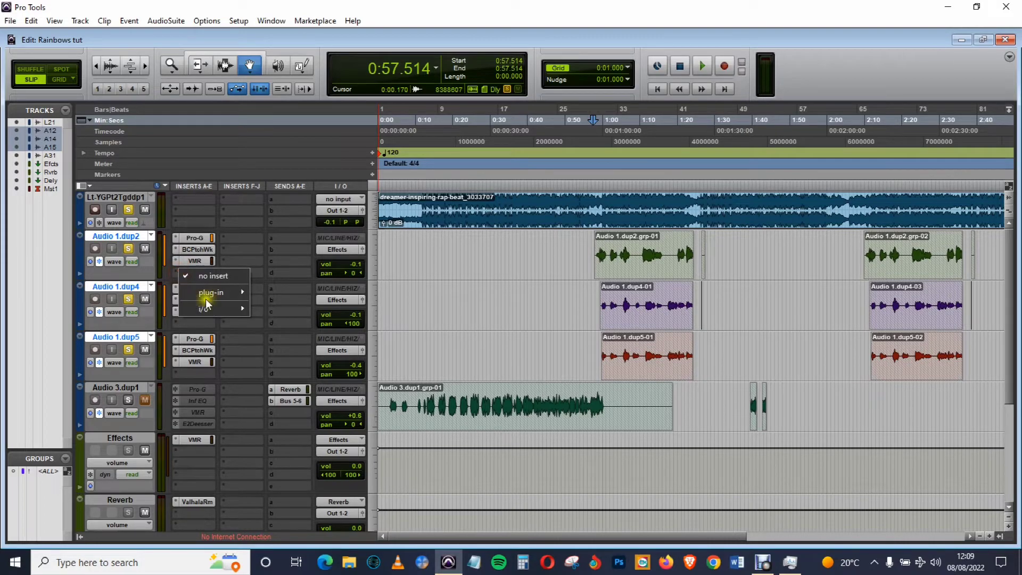
mouse_move(237, 289)
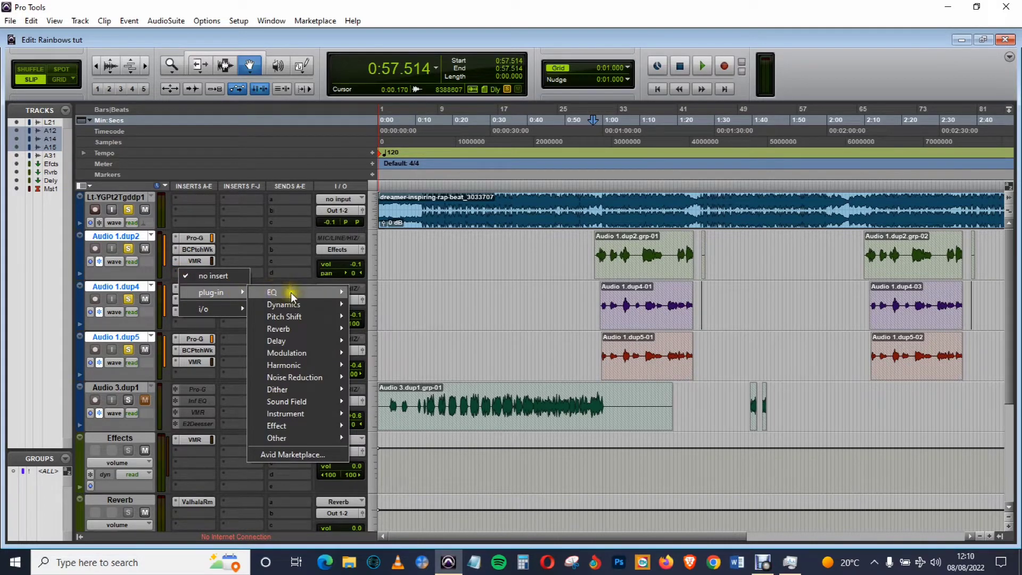
mouse_move(289, 303)
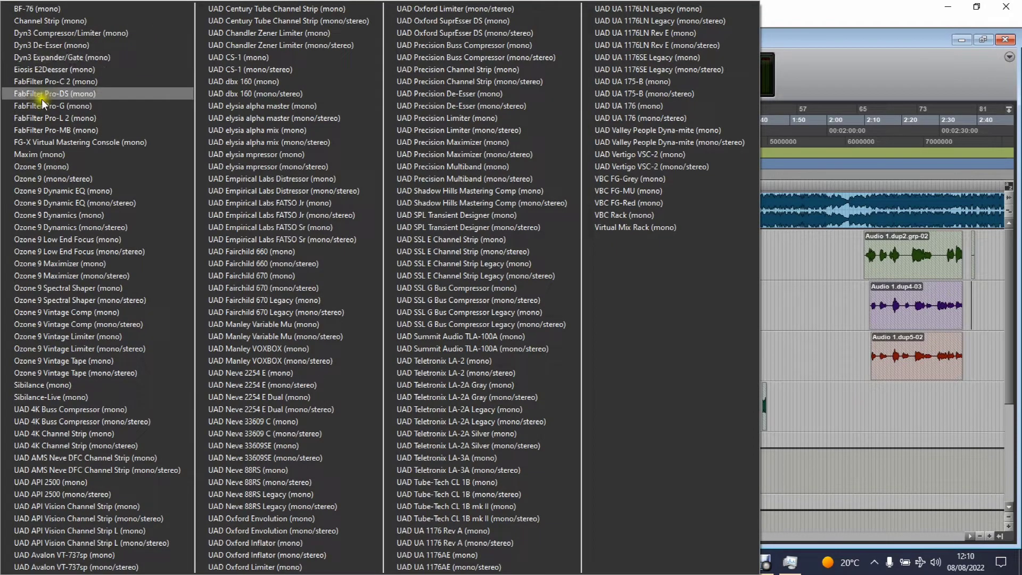
left_click(65, 70)
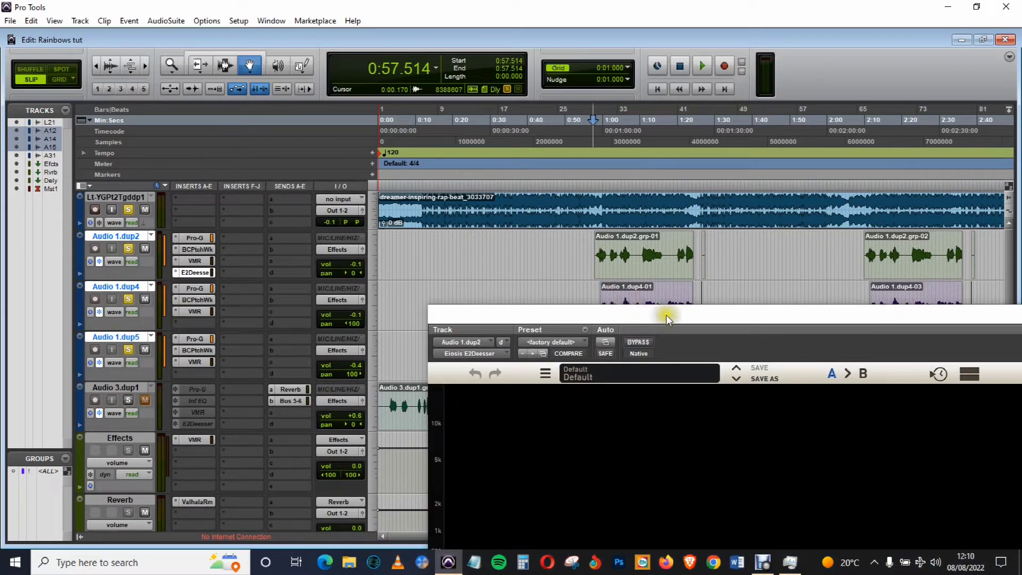
left_click(973, 374)
left_click_drag(876, 323, 672, 141)
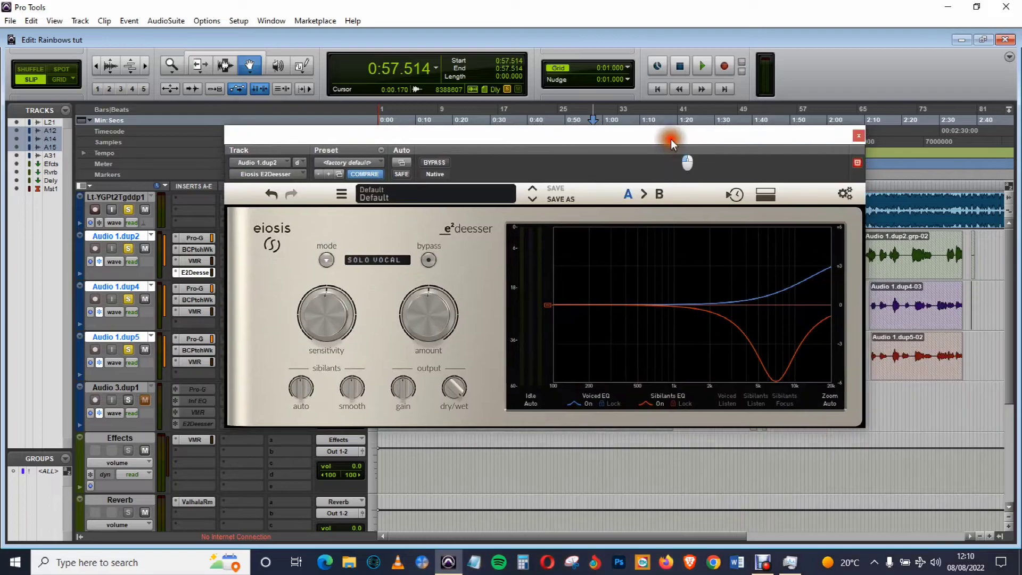
- Load E2Deesser's Classic HiCut Split Band preset, adjust its sensitivity and amount, and close the plug-in
left_click(445, 191)
mouse_move(439, 209)
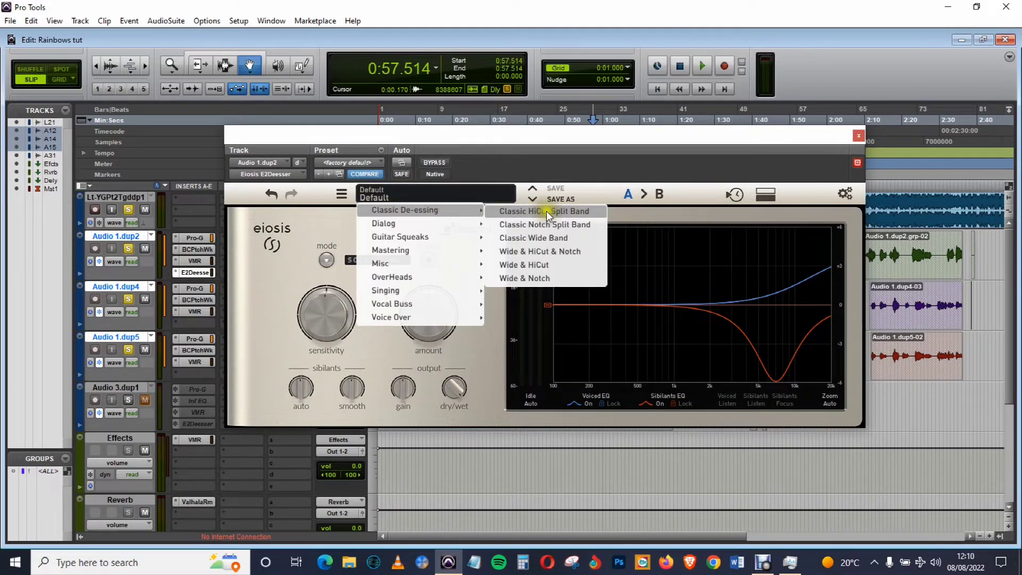
left_click(337, 316)
mouse_move(324, 318)
left_click(422, 192)
mouse_move(455, 211)
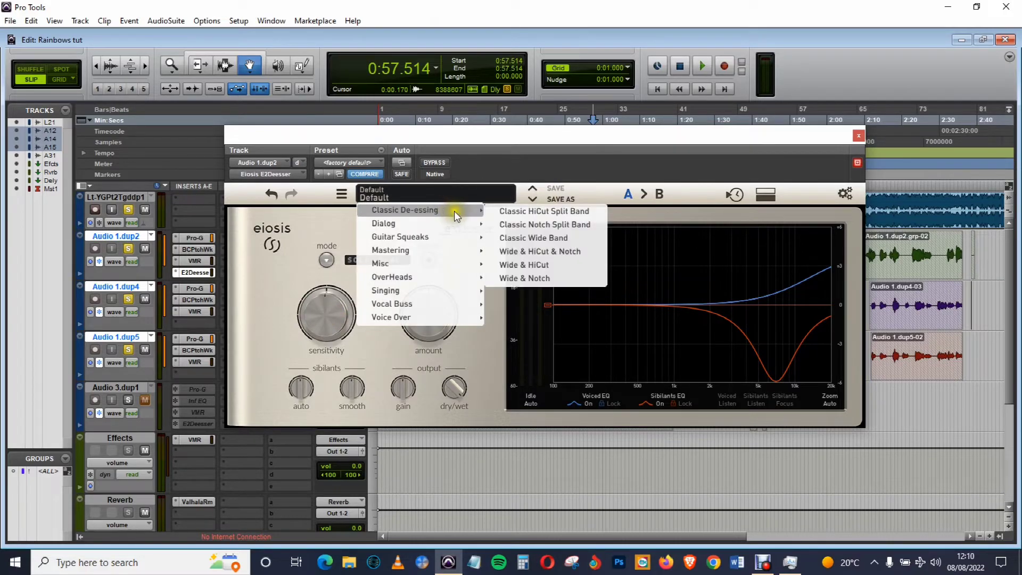
left_click(532, 212)
mouse_move(341, 298)
left_mouse_down()
mouse_move(337, 274)
mouse_move(336, 306)
left_mouse_up()
left_click_drag(425, 322, 433, 283)
left_click_drag(329, 332, 332, 314)
left_click(863, 134)
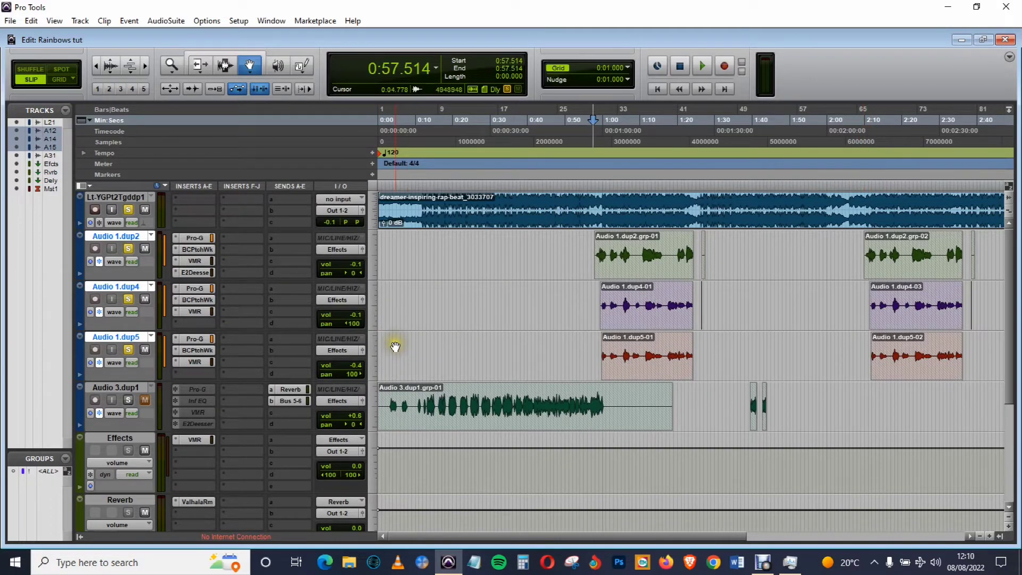
- Copy the E2Deesser insert from Audio 1.dup2 to slot d of Audio 1.dup4 and Audio 1.dup5
left_click_drag(195, 312, 195, 317)
left_click_drag(187, 323, 206, 372)
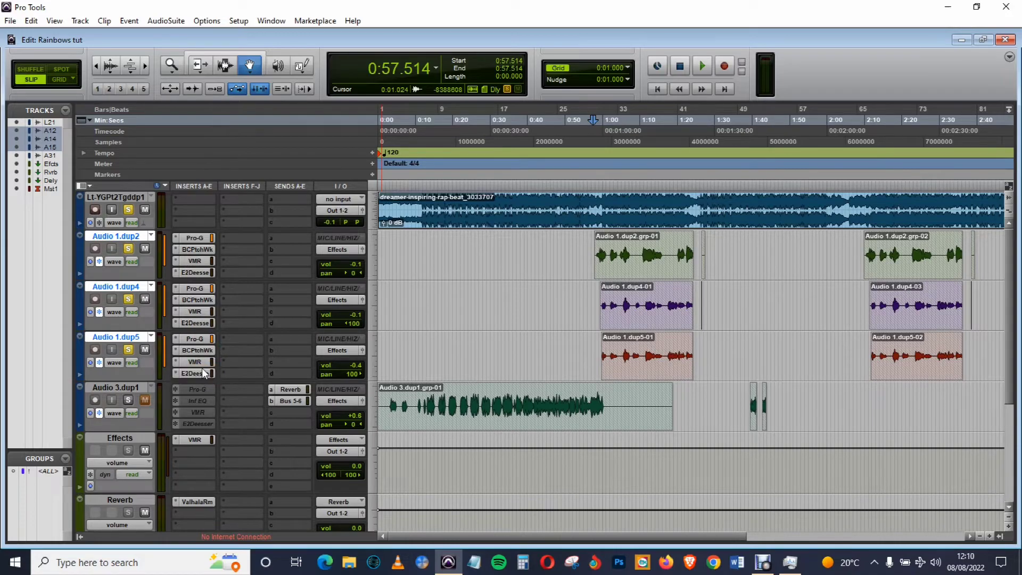
left_click(435, 301)
left_click_drag(461, 274, 440, 275)
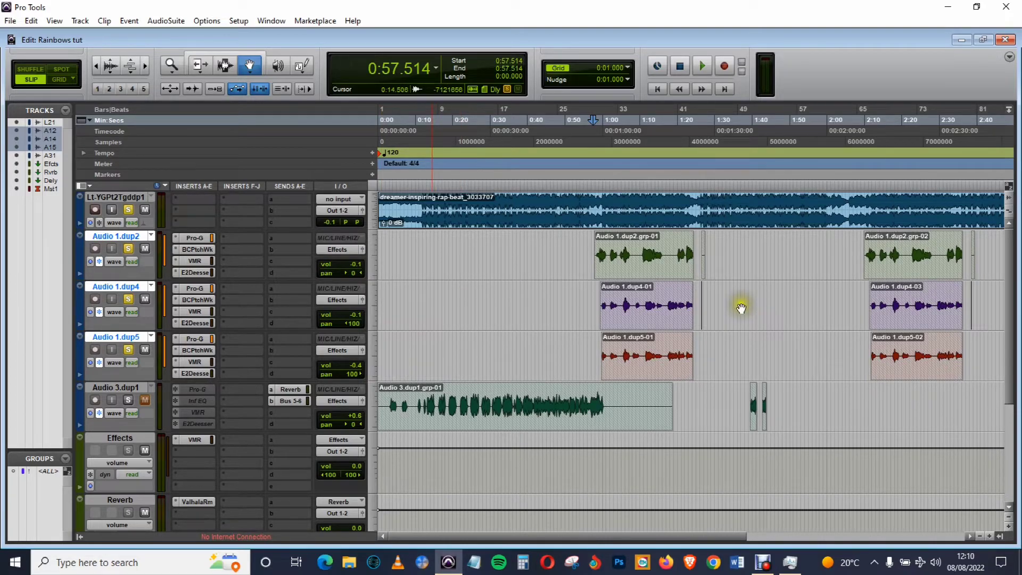
left_click(780, 303)
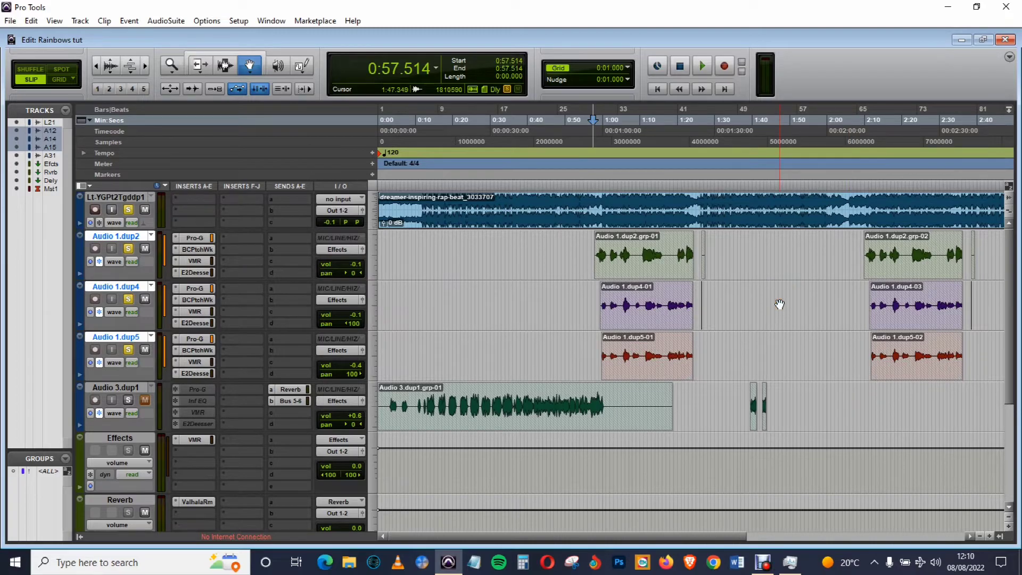
- Place the playback start at 0:58.197, where the first Audio 1.dup2 clip begins
left_click(702, 90)
left_click(595, 137)
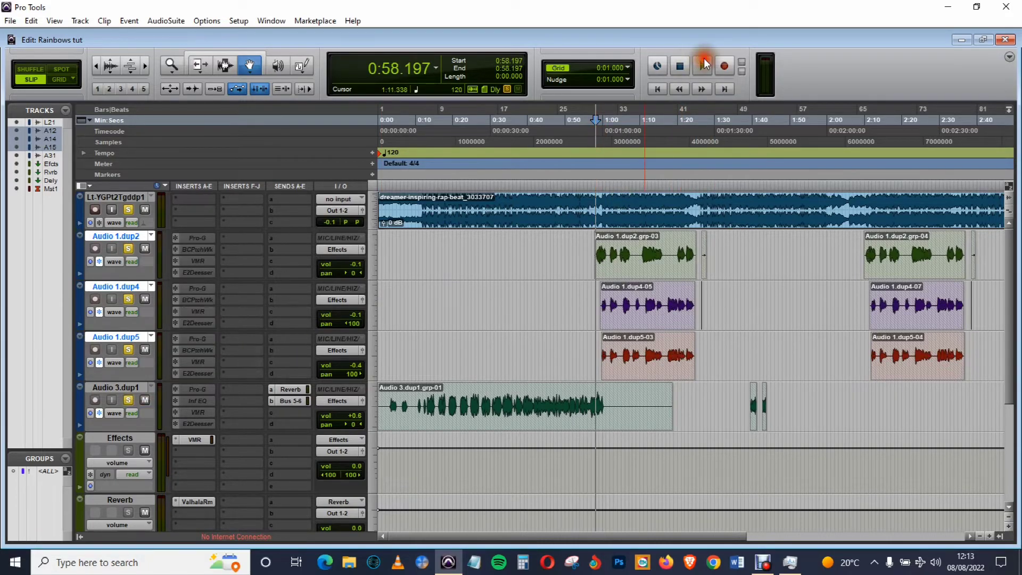
left_click(706, 236)
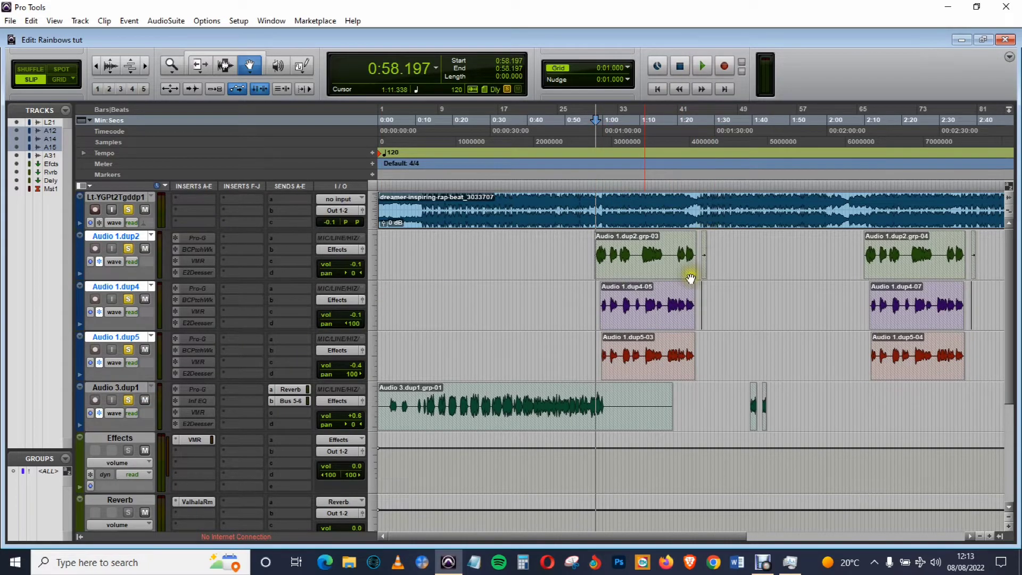
- During playback from 0:58.197, pan Audio 1.dup4 to 81 left and Audio 1.dup5 to 65 right, and stop playback
key("space")
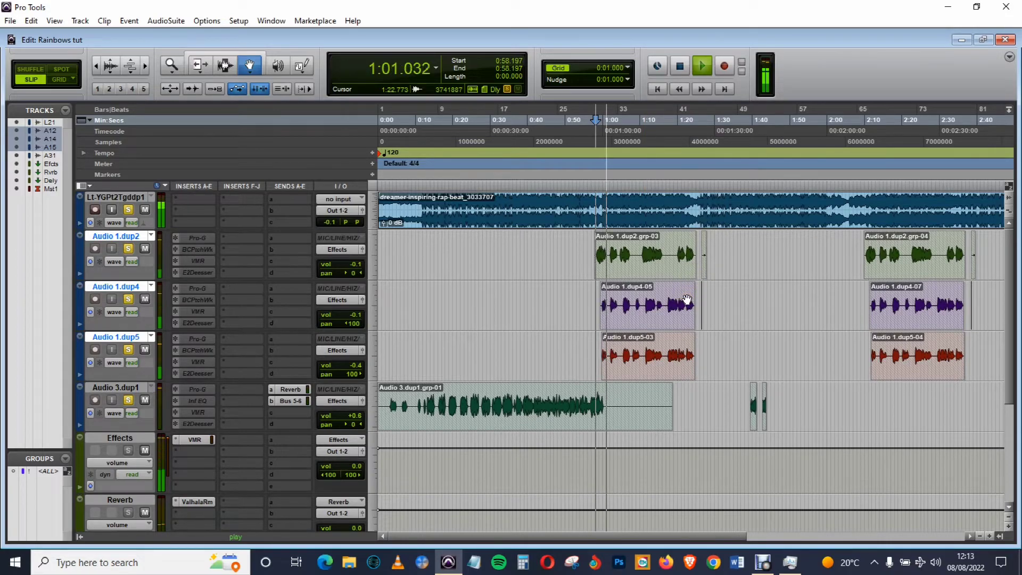
left_click_drag(353, 374, 353, 383)
left_click_drag(353, 323, 354, 326)
left_click_drag(356, 381, 355, 390)
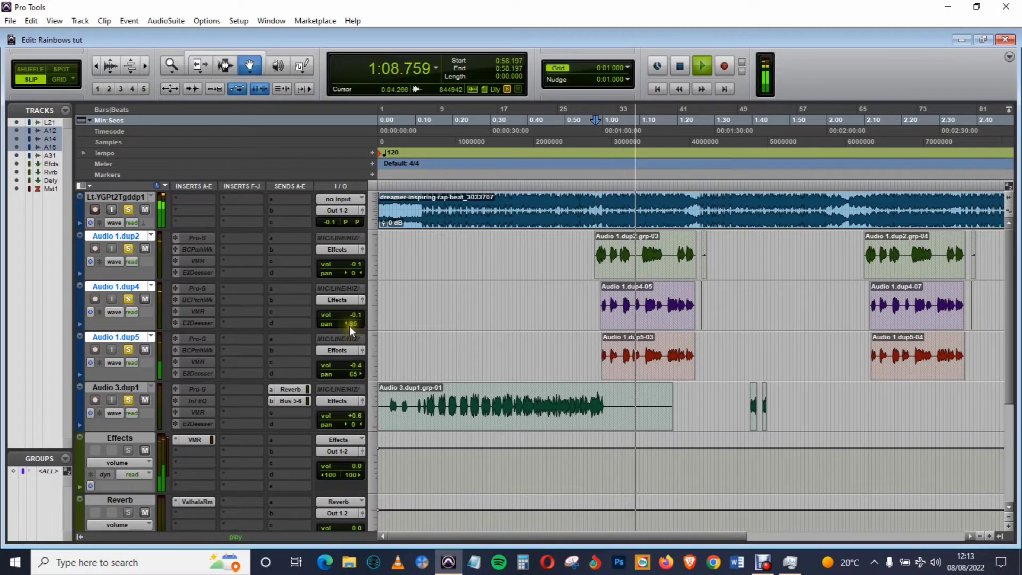
left_click_drag(349, 324, 353, 328)
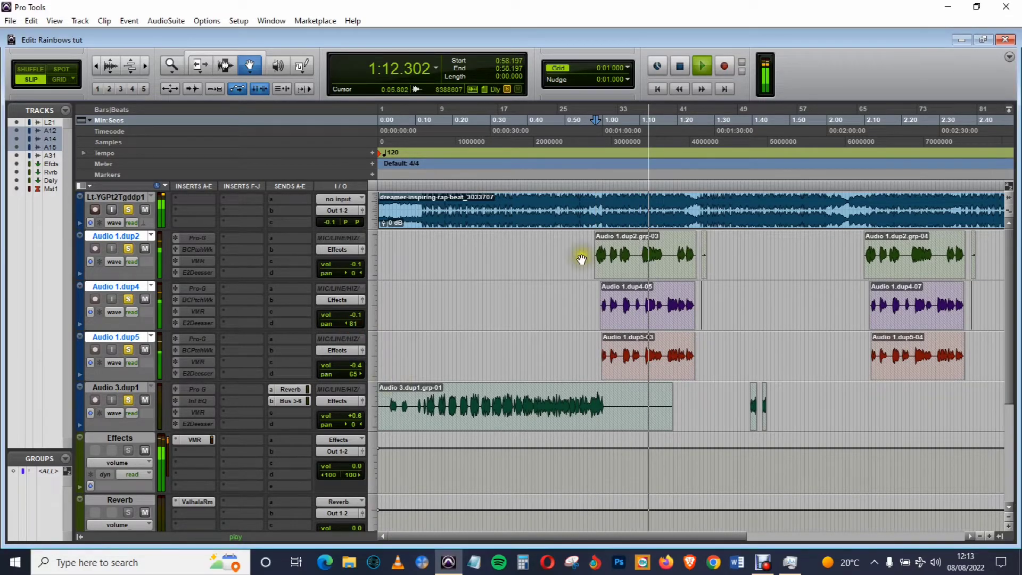
left_click(676, 74)
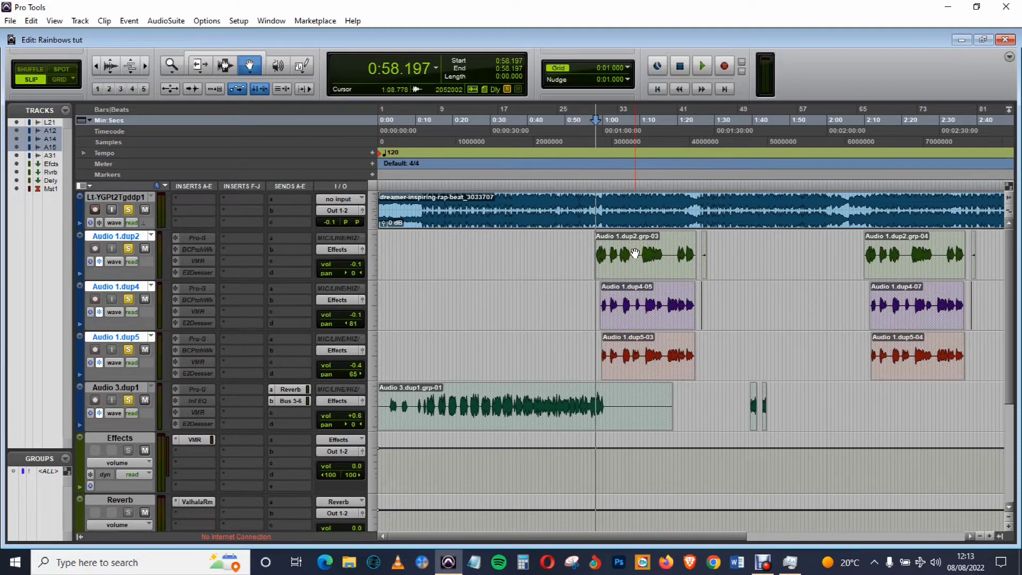
- Add sends on Audio 1.dup2 to the stereo Reverb bus in slot a and stereo Bus 5-6 in slot b
left_click(276, 237)
mouse_move(320, 266)
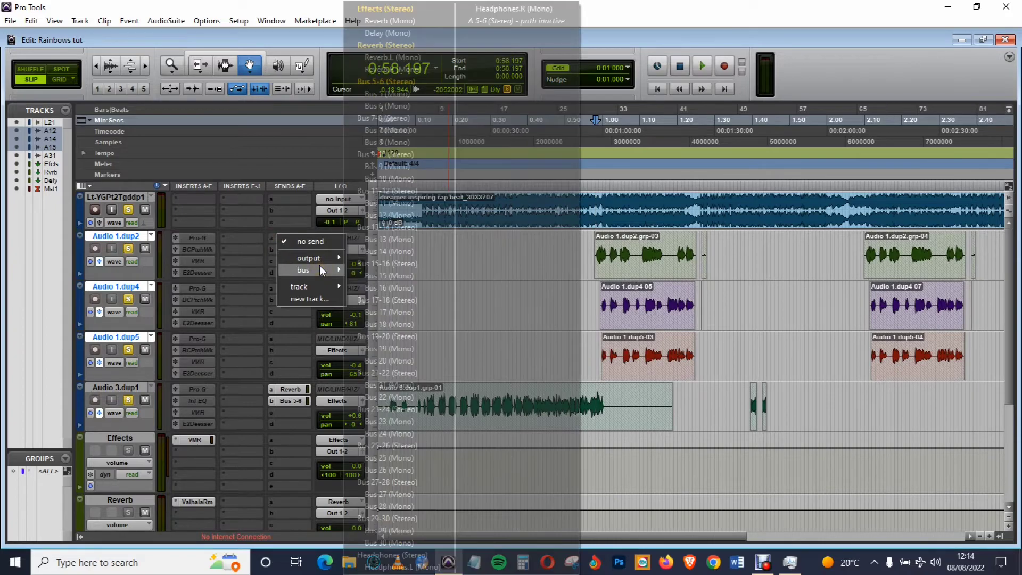
left_click(372, 45)
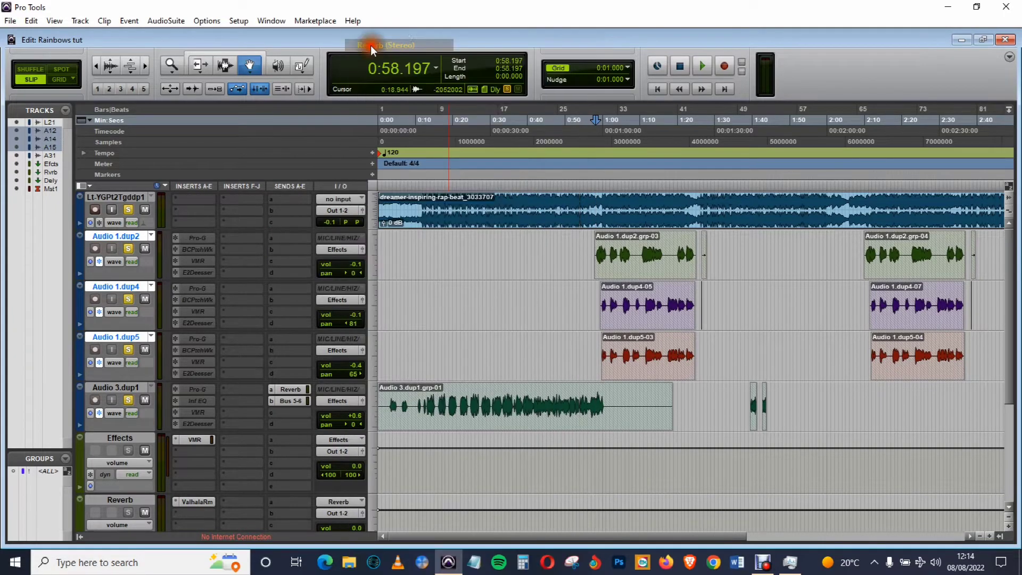
left_click(289, 248)
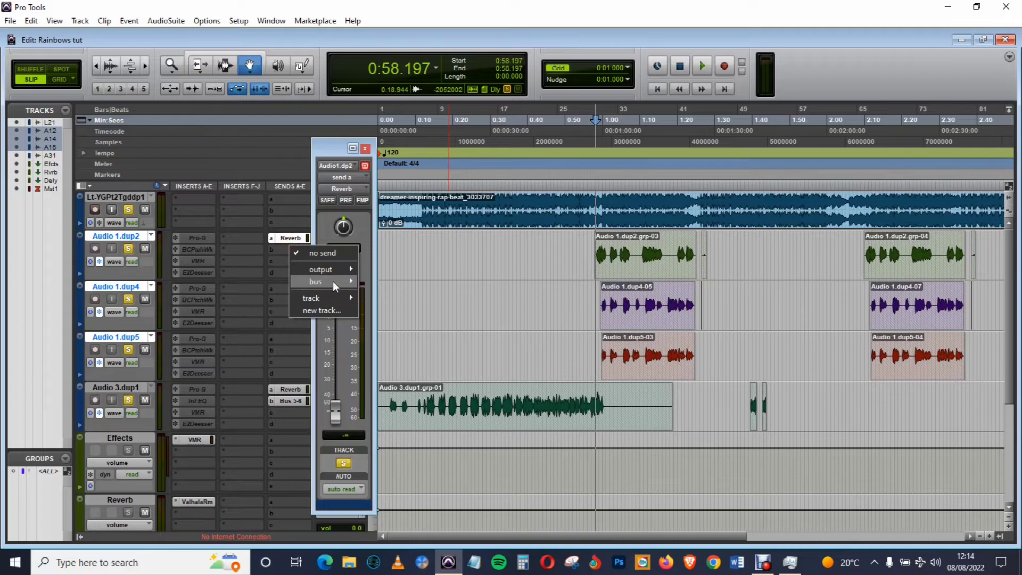
mouse_move(344, 282)
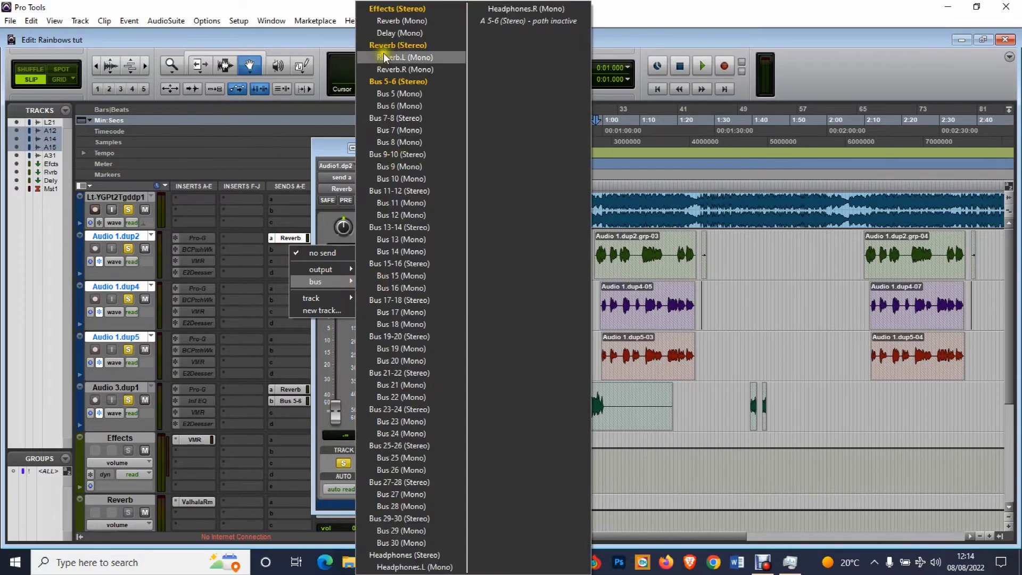
left_click(398, 81)
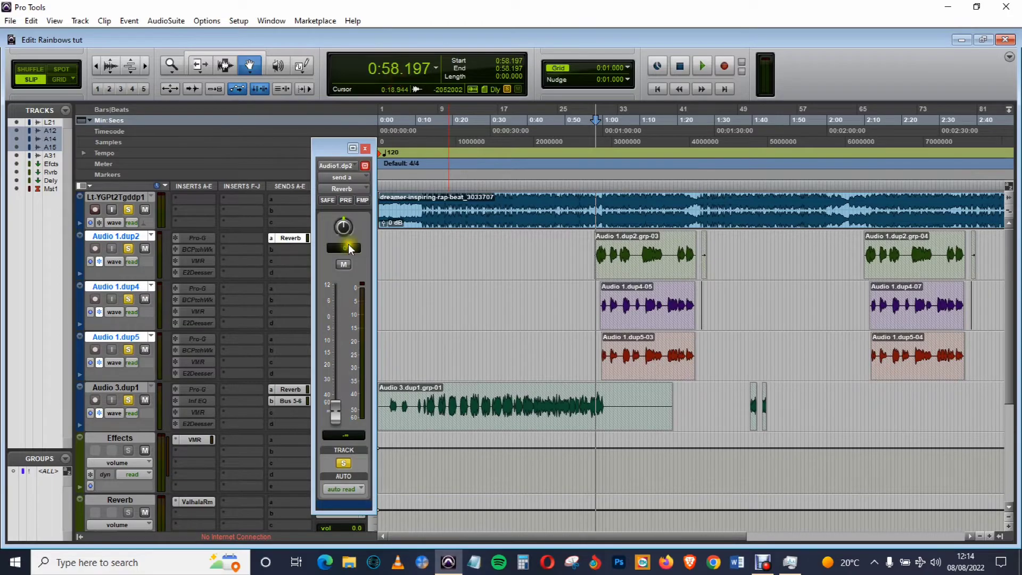
left_click_drag(331, 144, 476, 128)
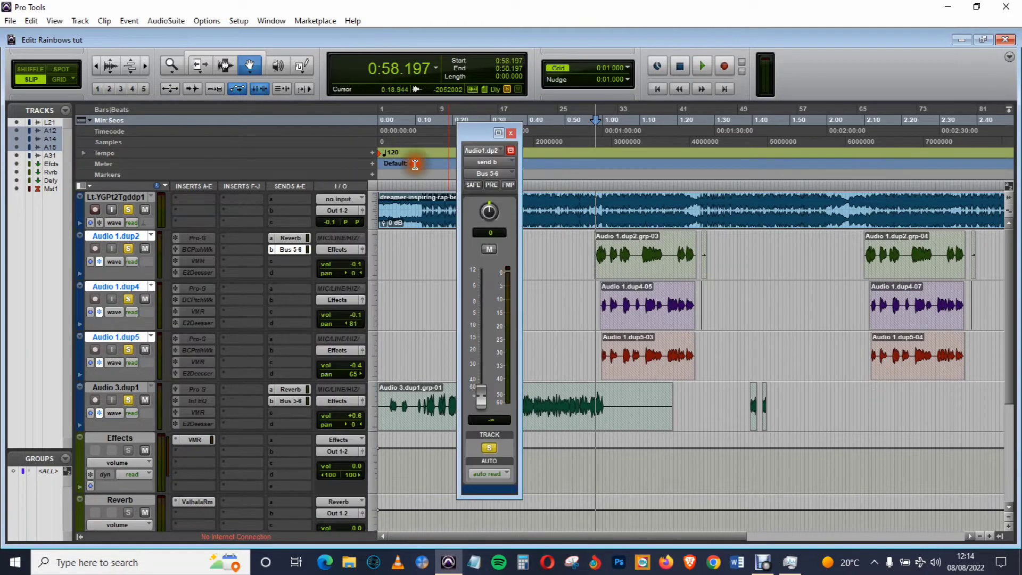
- Raise Audio 1.dup2's Bus 5-6 send level to -9.7 dB and raise its Reverb send level, closing both send windows
left_click(483, 386)
left_click_drag(481, 388, 482, 330)
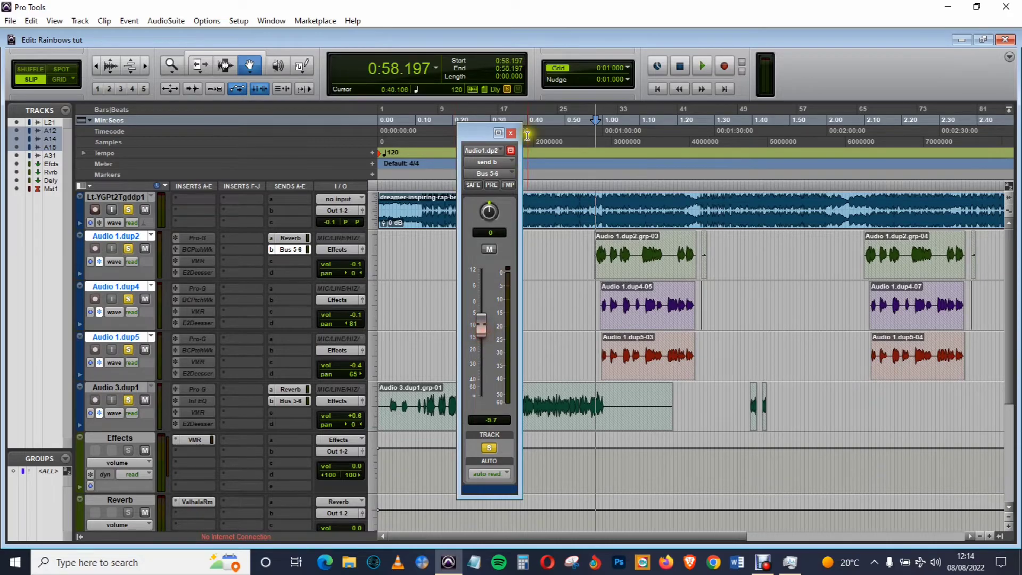
left_click(510, 133)
left_click(291, 238)
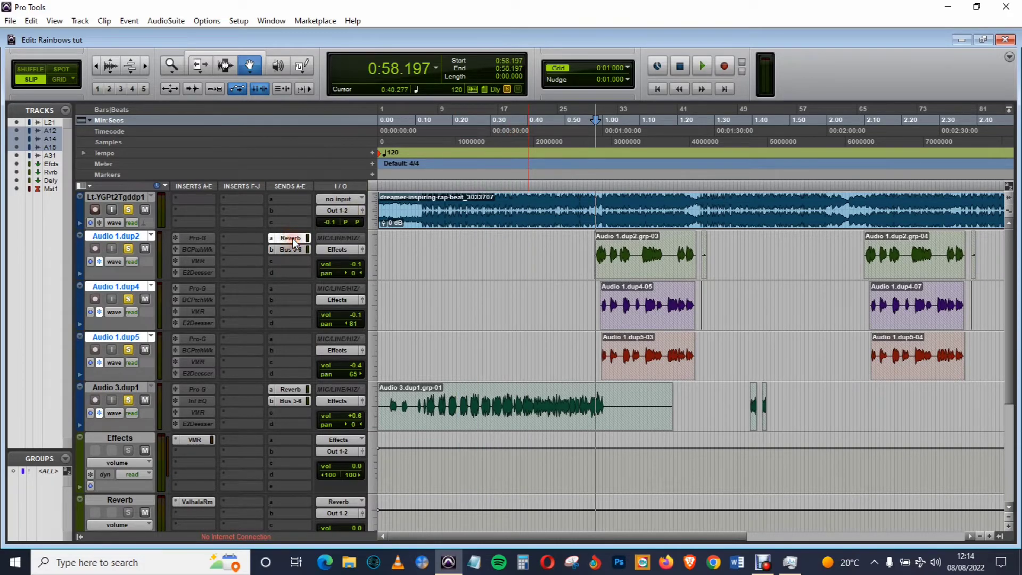
left_click_drag(481, 397, 492, 341)
left_click(510, 133)
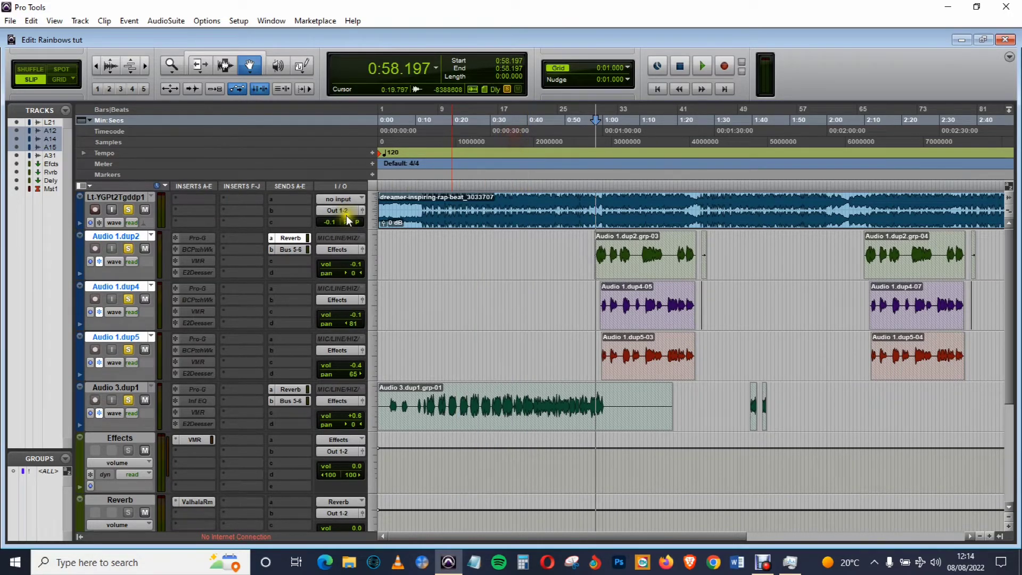
- Copy the Reverb and Bus 5-6 sends from Audio 1.dup2 to slots a and b of Audio 1.dup4 and Audio 1.dup5
left_click_drag(281, 236, 283, 283)
left_click_drag(284, 248, 284, 235)
left_click_drag(293, 288, 290, 340)
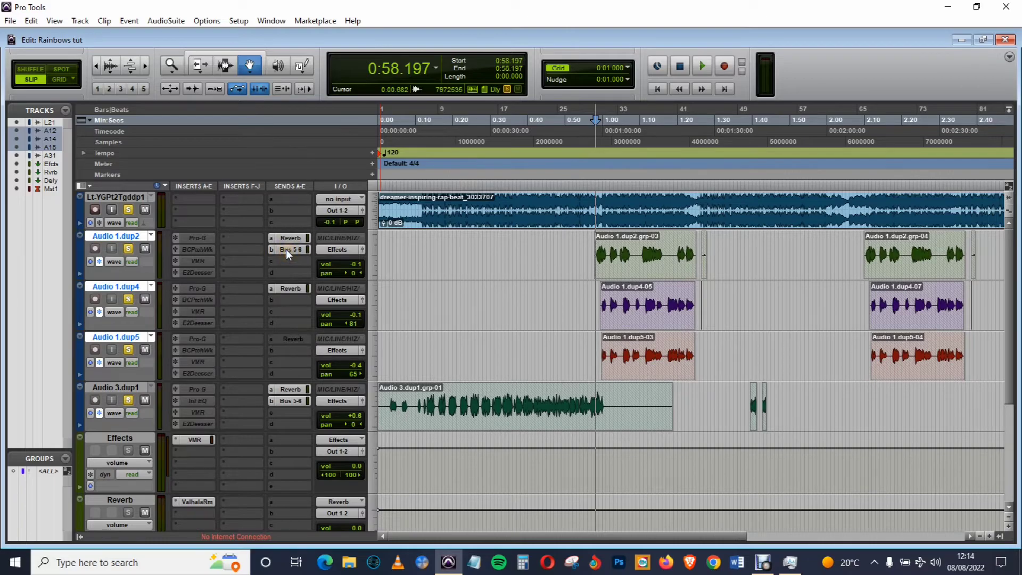
left_click_drag(285, 249, 285, 299)
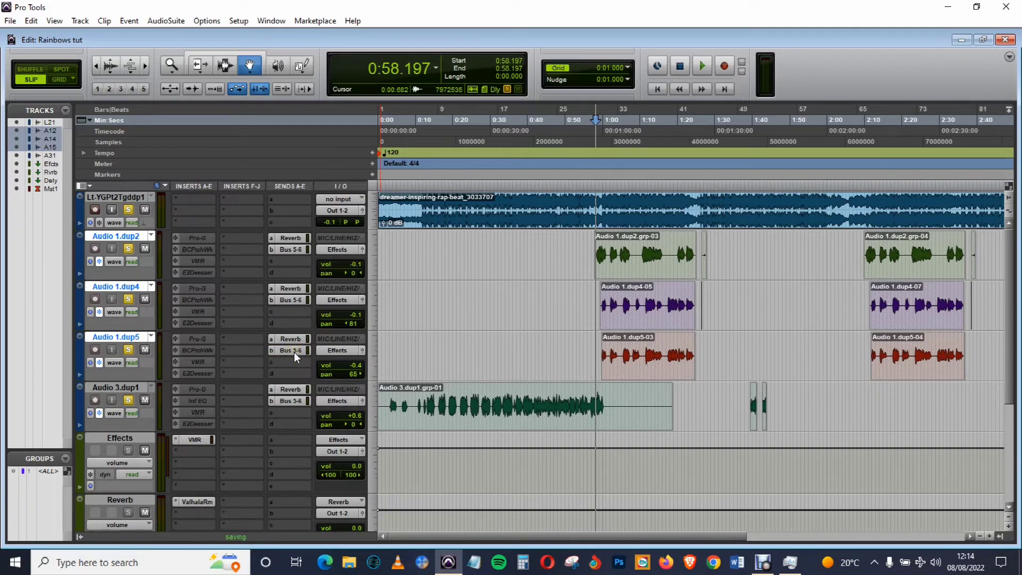
- Audition the hook vocals with their Reverb and Bus 5-6 sends from 0:58.197
left_click(703, 67)
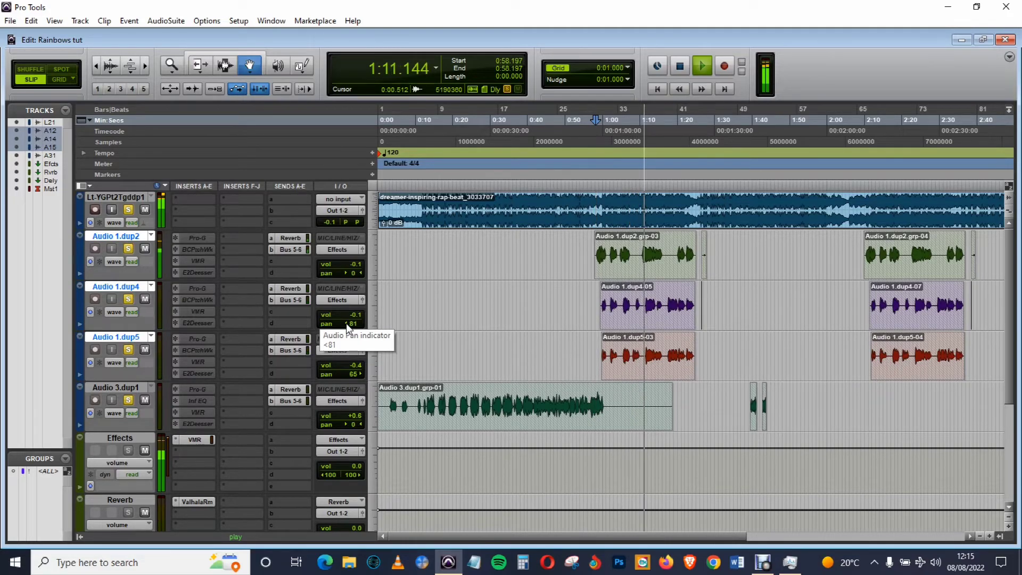
key("space")
left_click(682, 66)
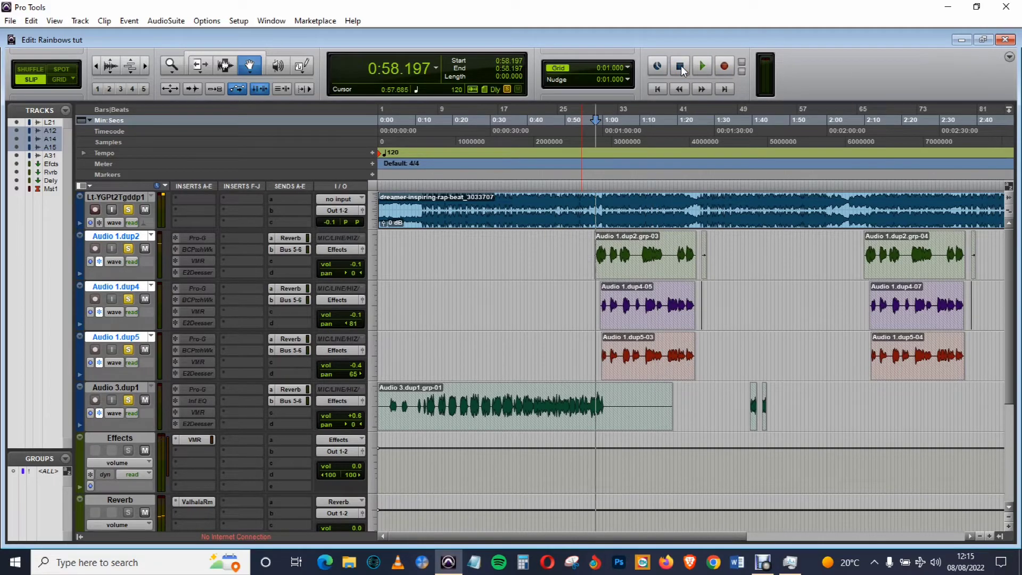
- Play the song from the beginning and examine all track faders and meters in the maximized Mix window
left_click(658, 89)
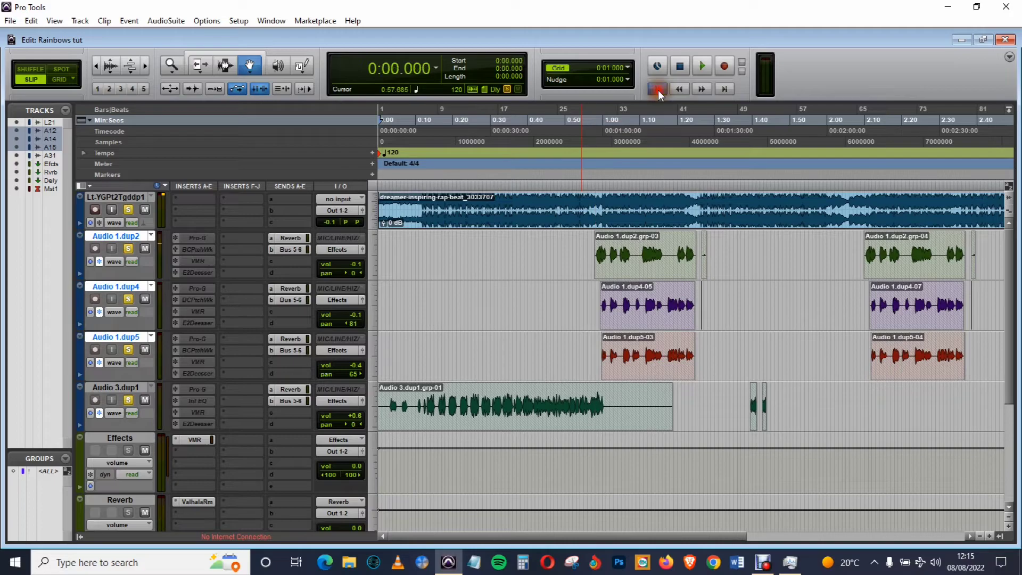
left_click(702, 69)
left_click(704, 69)
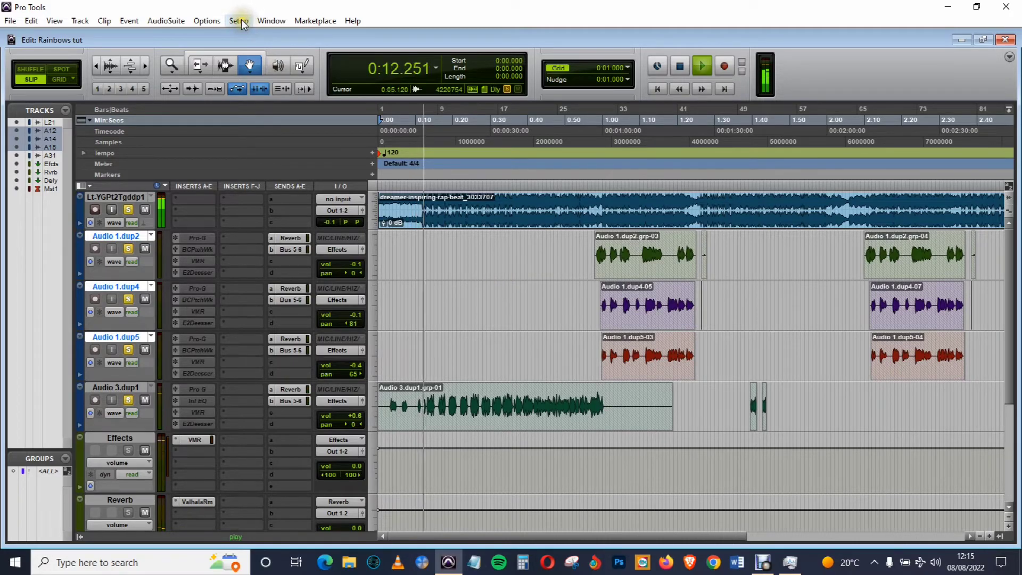
left_click(269, 22)
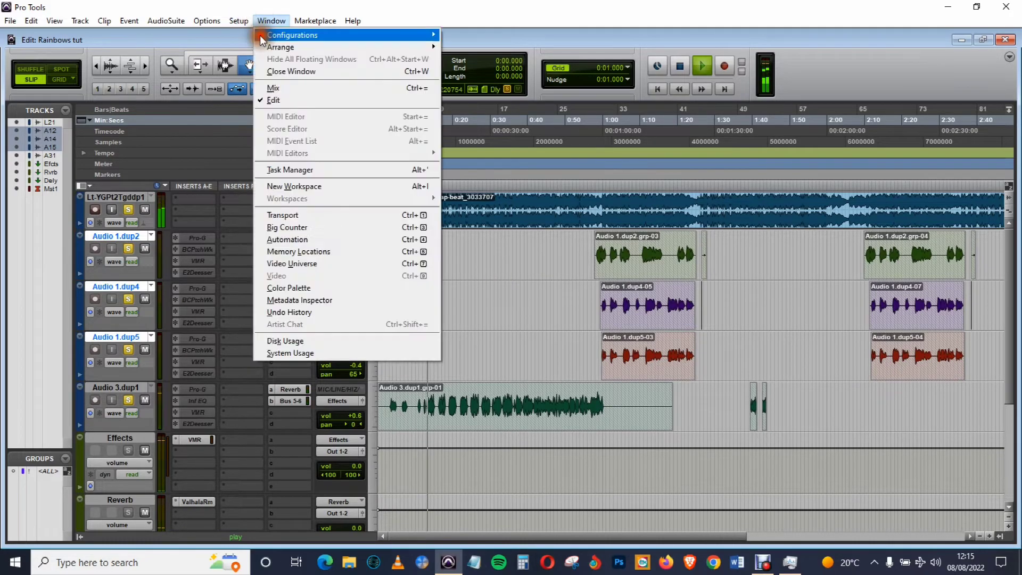
left_click(271, 87)
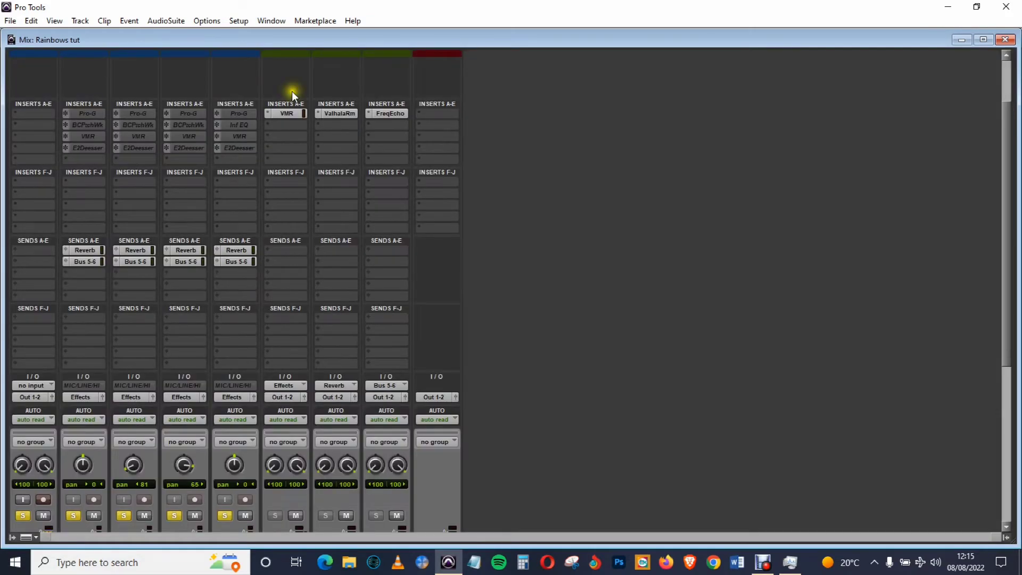
left_click_drag(474, 38, 564, 33)
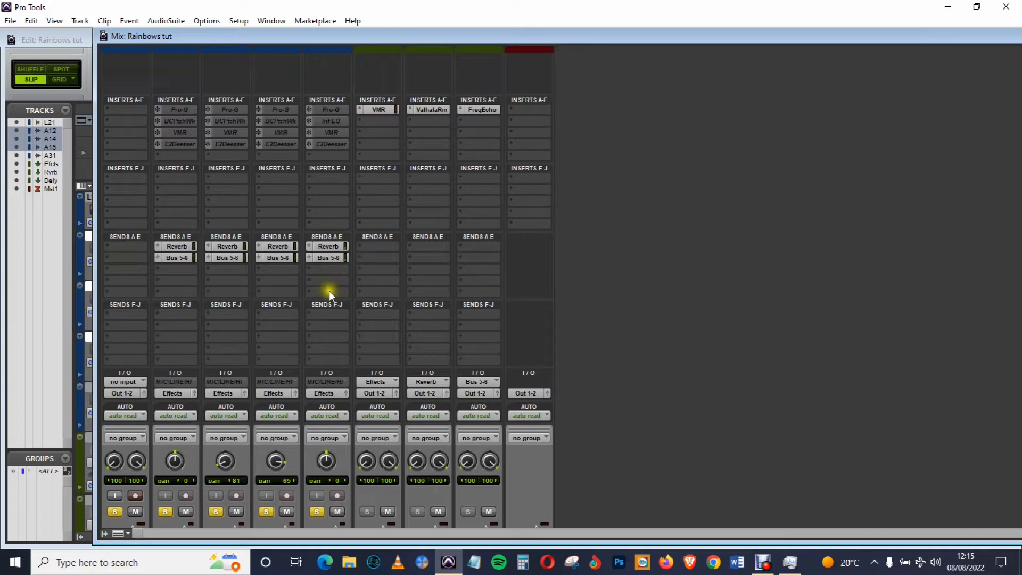
double_click(966, 36)
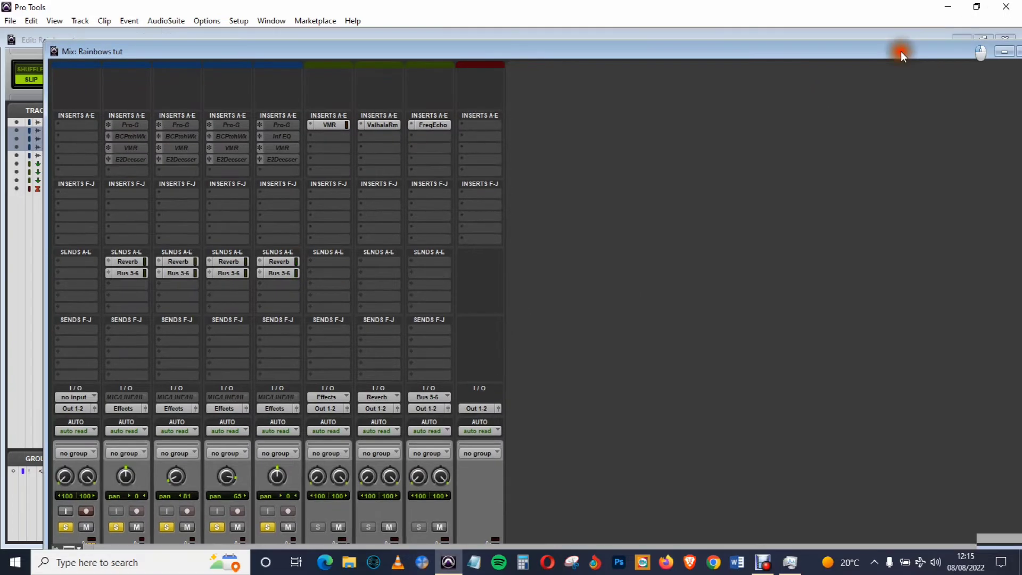
left_click(984, 54)
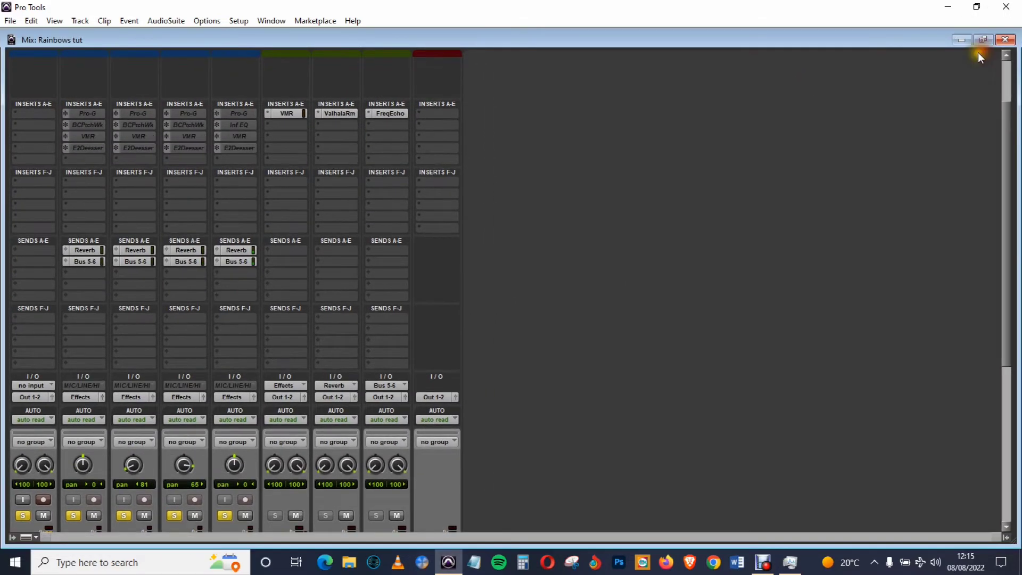
scroll(873, 318, "down", 6)
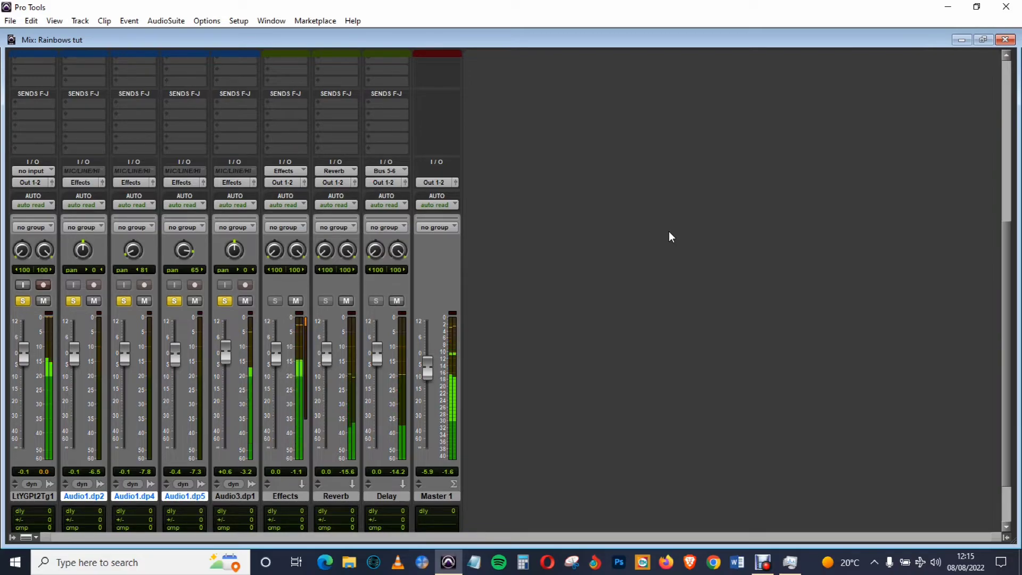
- Minimize the Mix window to return to the Edit window, and stop playback
left_click(568, 37)
left_click_drag(567, 34, 600, 33)
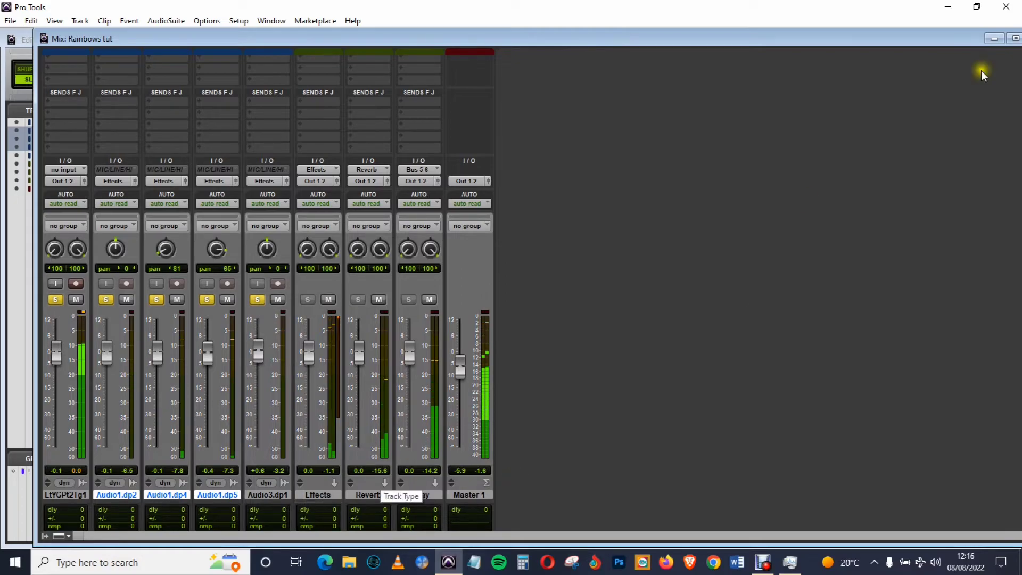
left_click(993, 41)
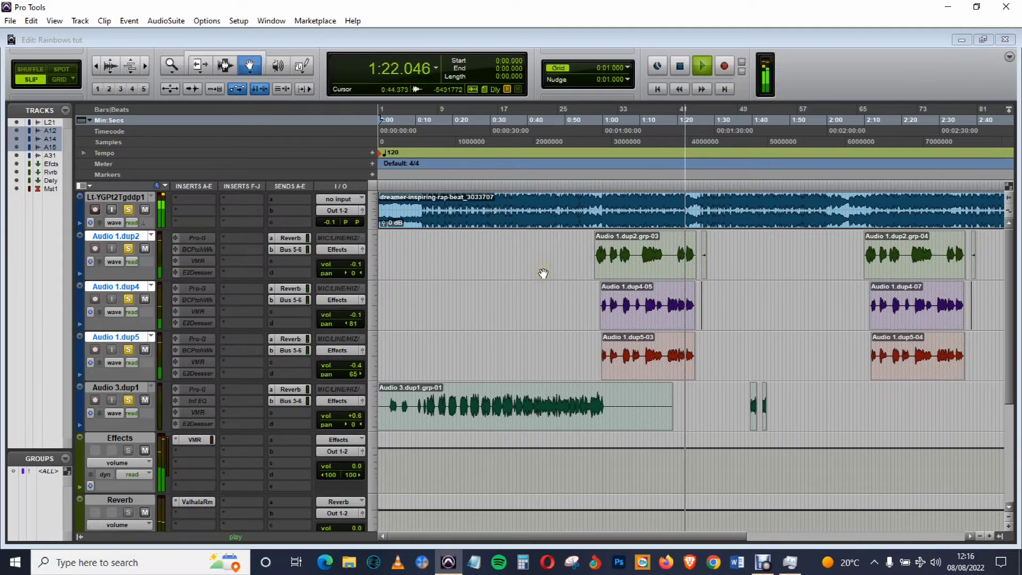
left_click(683, 68)
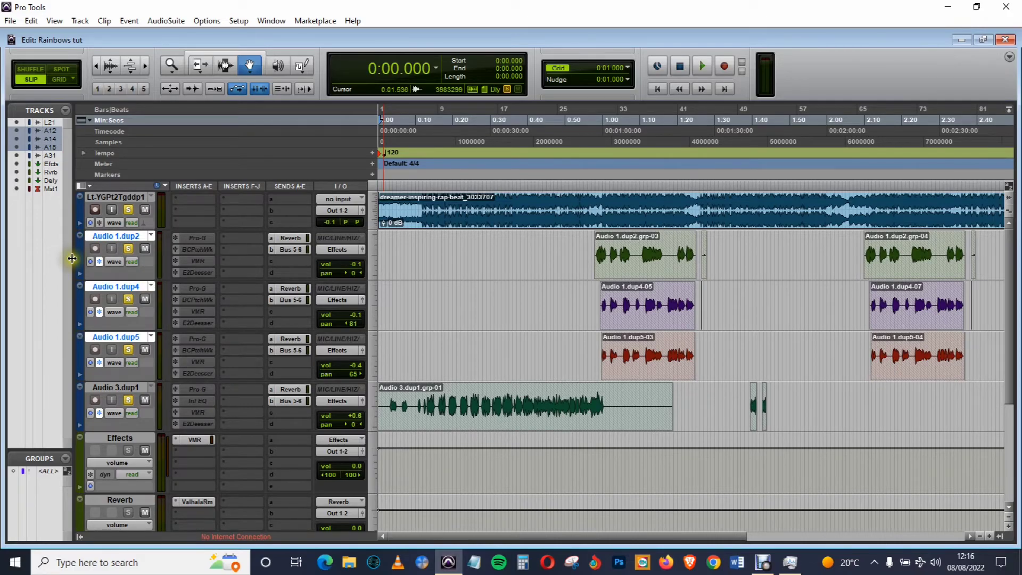
- Rename the Audio 1.dup2 track as Hook Main
double_click(127, 238)
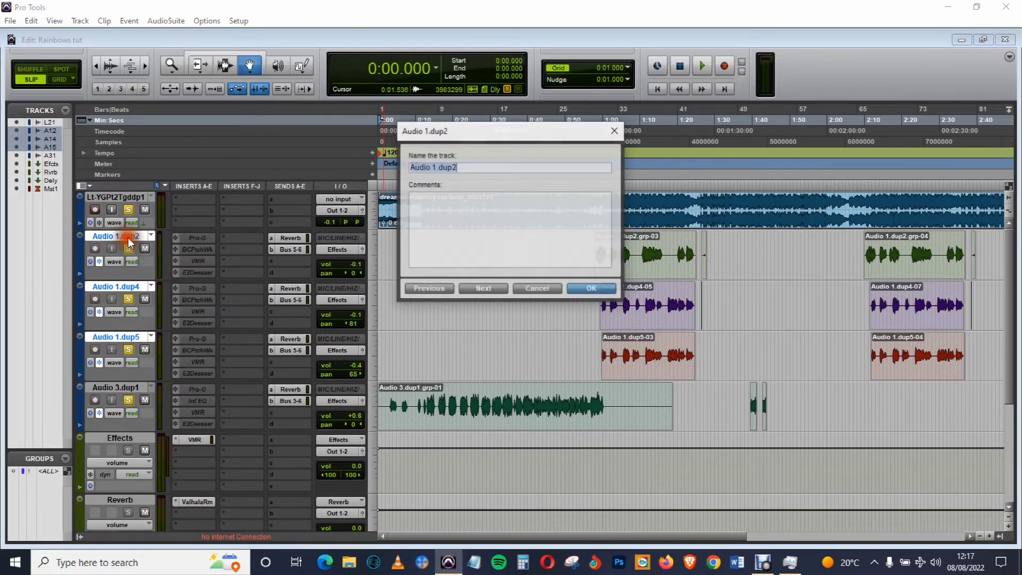
left_click_drag(500, 131, 267, 235)
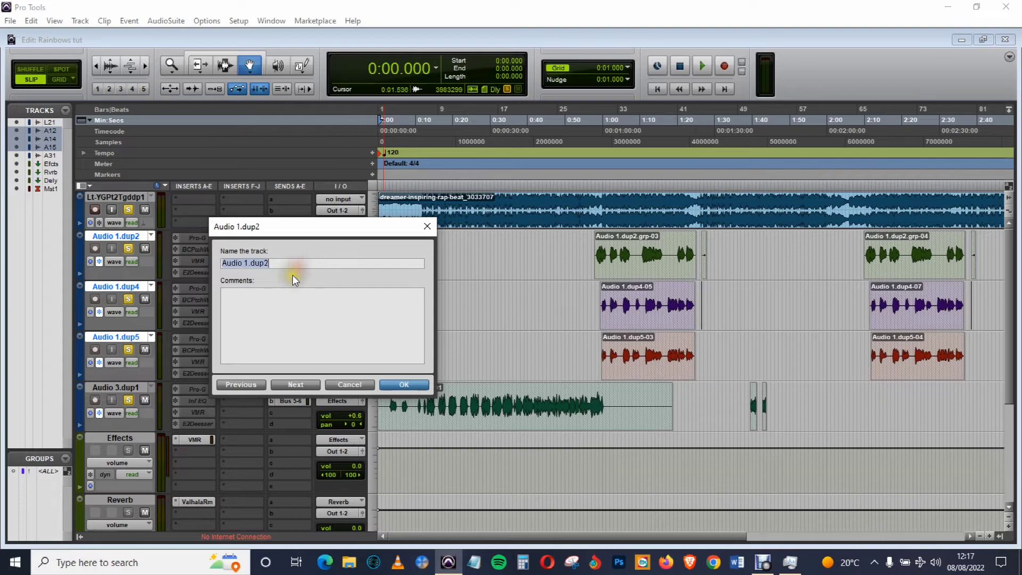
type("Hook Main")
key("Return")
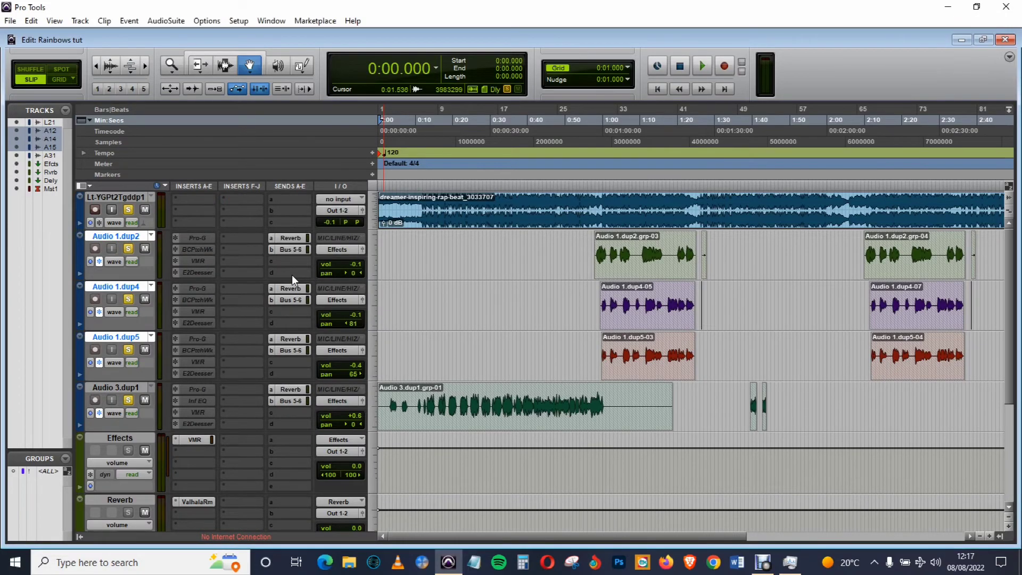
- Rename the Audio 1.dup4 track as Hook Backupleft
left_click(114, 287)
double_click(113, 288)
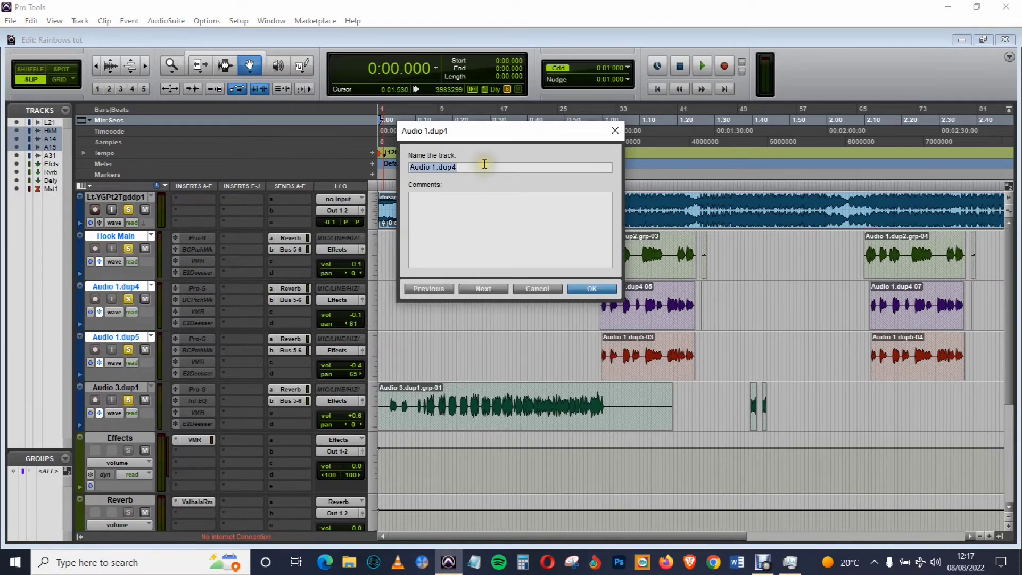
type("ok Backup left")
left_click(595, 291)
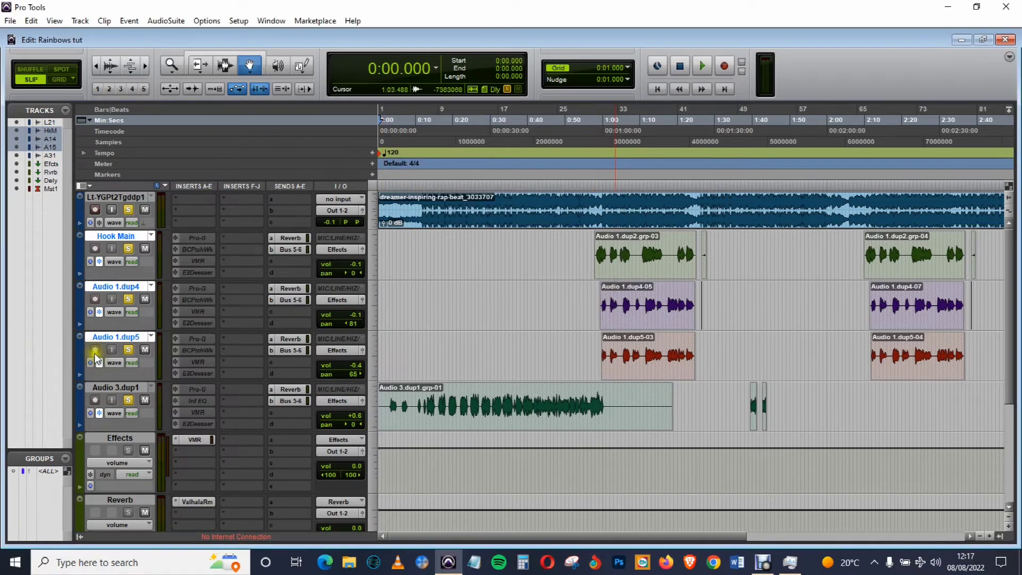
- Rename the Audio 3.dup1 track as Verse 1
double_click(129, 386)
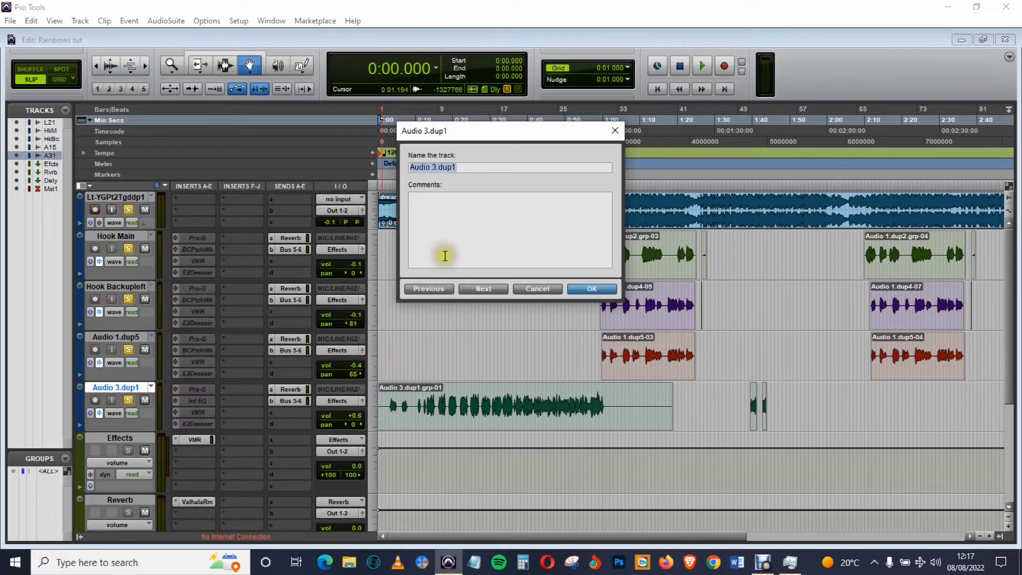
type("Verse 1")
left_click(591, 285)
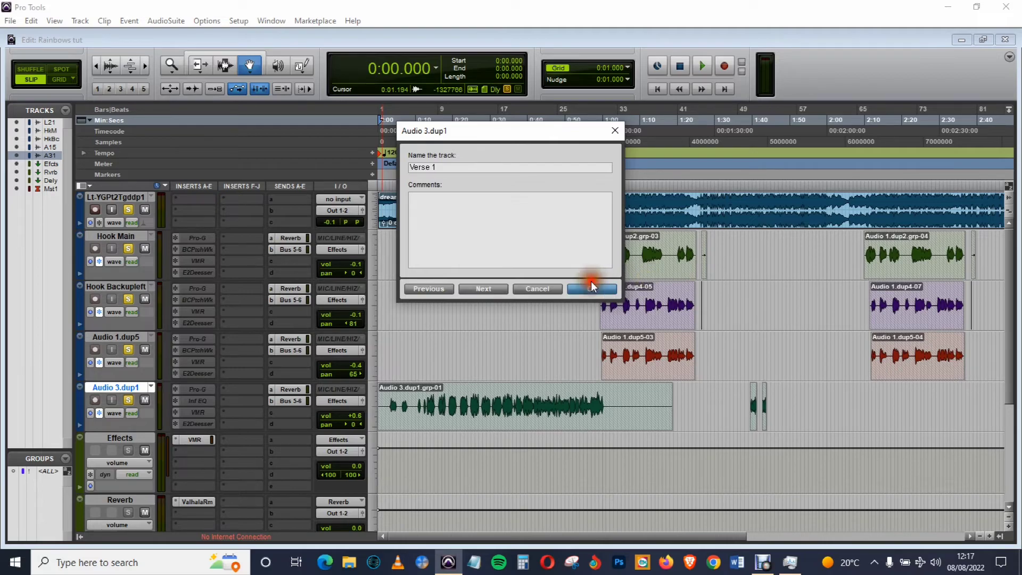
- Confirm the Verse 1 track name and restore the minimized Mix window
left_click(585, 284)
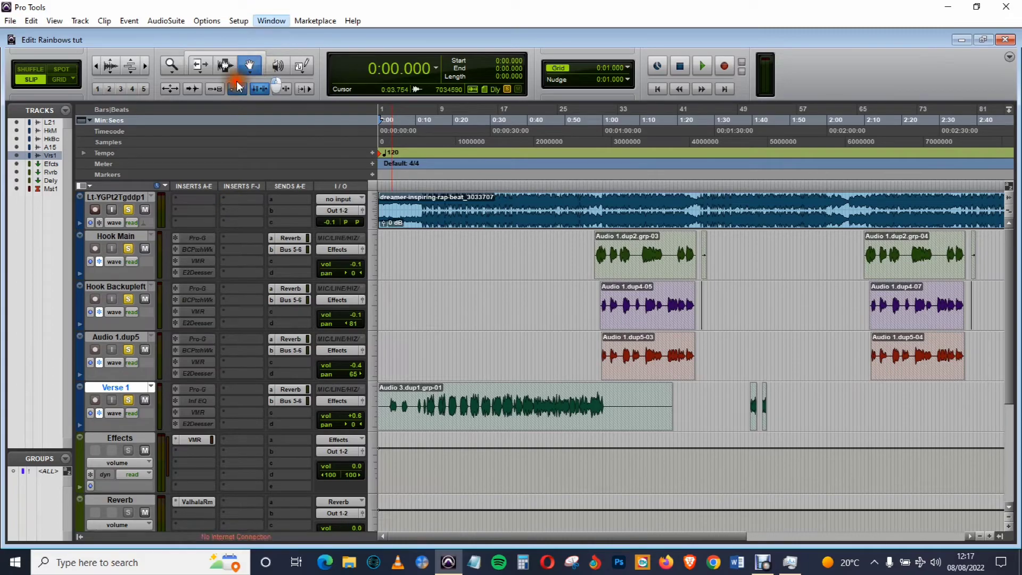
left_click(272, 20)
left_click(275, 88)
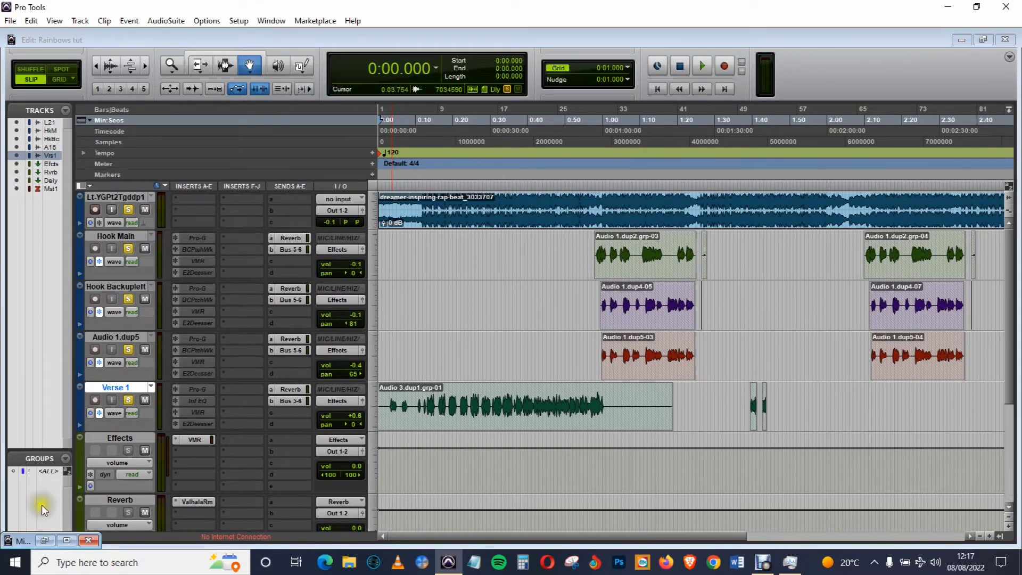
left_click(44, 540)
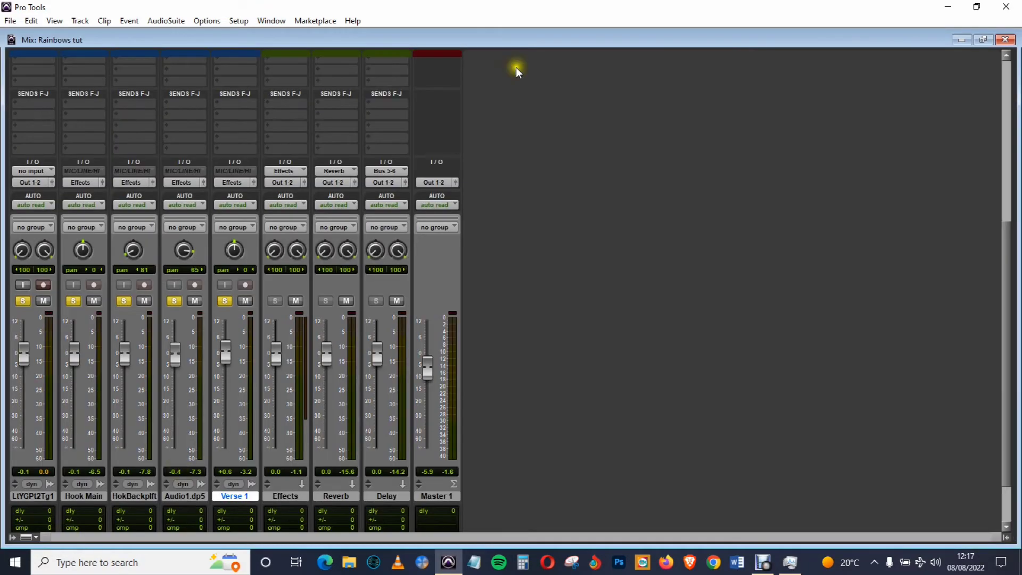
- Reposition the Mix window with the faders in view, and briefly play the session to watch the level meters
scroll(765, 286, "down", 2)
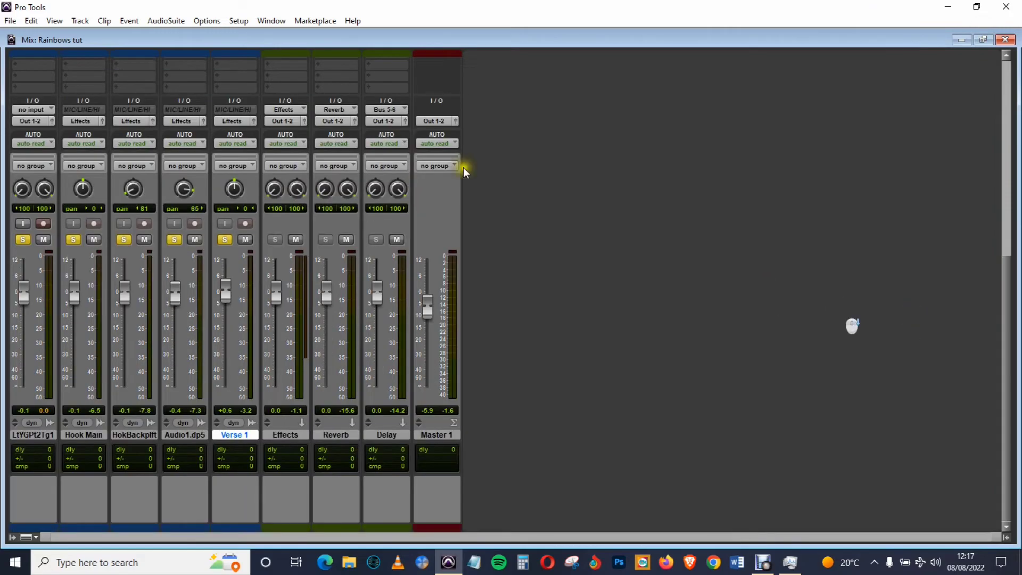
left_click_drag(400, 33, 495, 25)
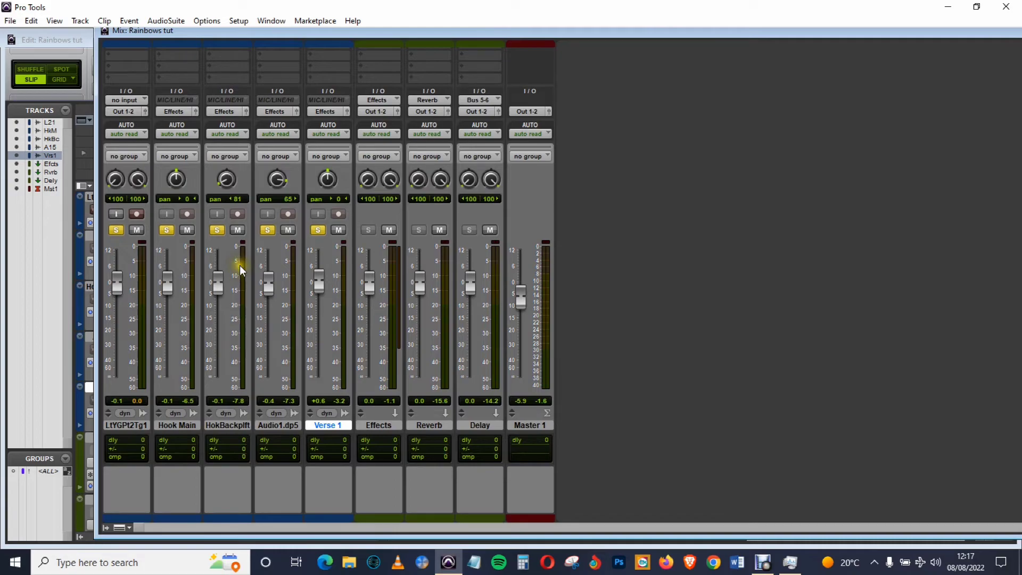
key("space")
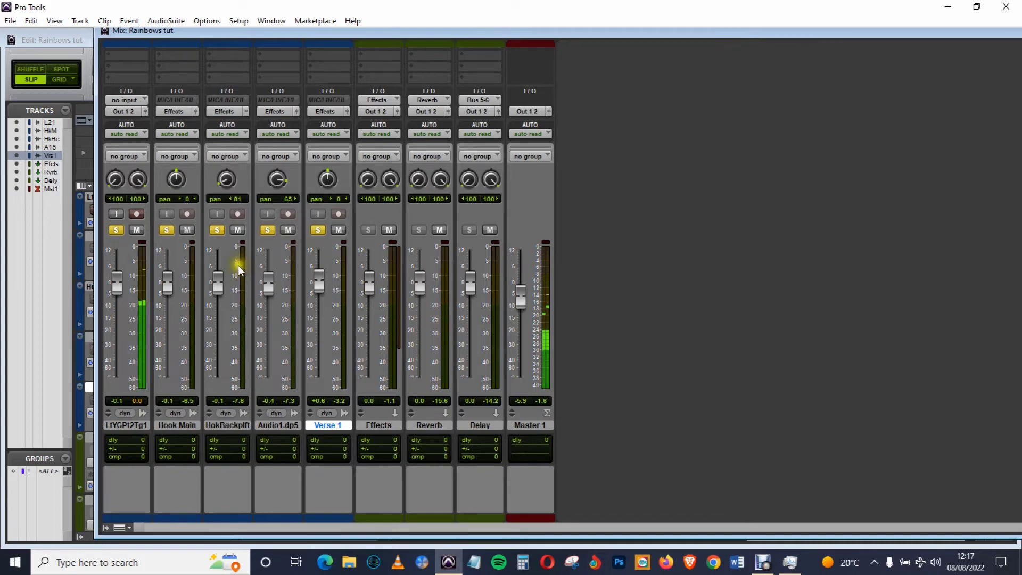
key("space")
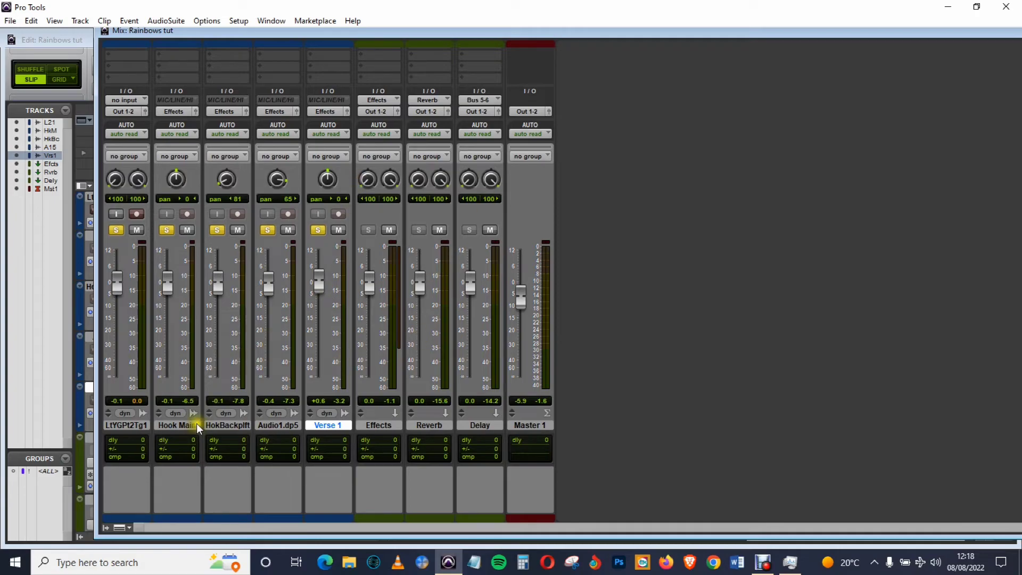
- Rename the Let-You-Go-Pt.-2-Tagged.dup1 track as Beat
double_click(129, 425)
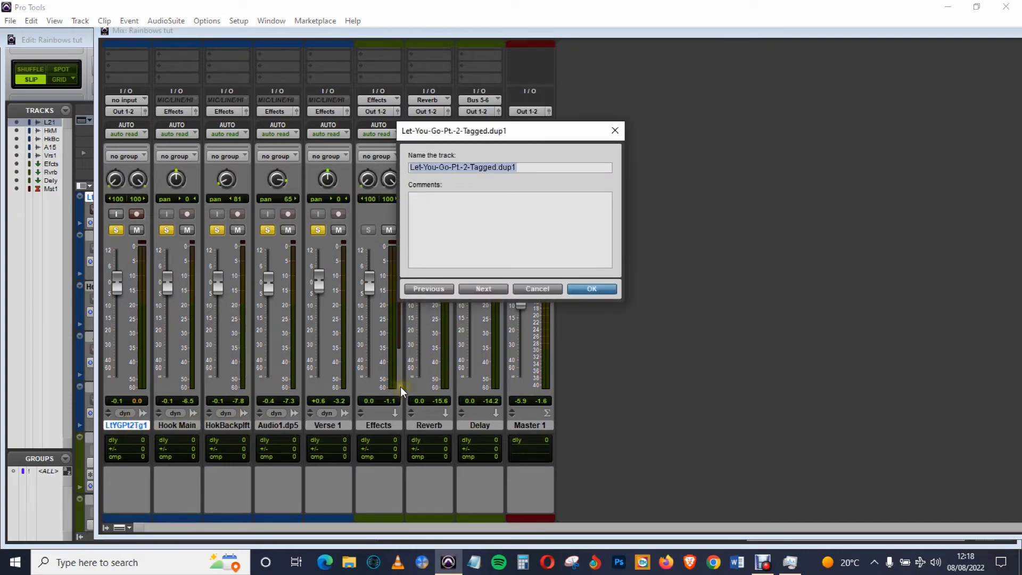
type("Beat")
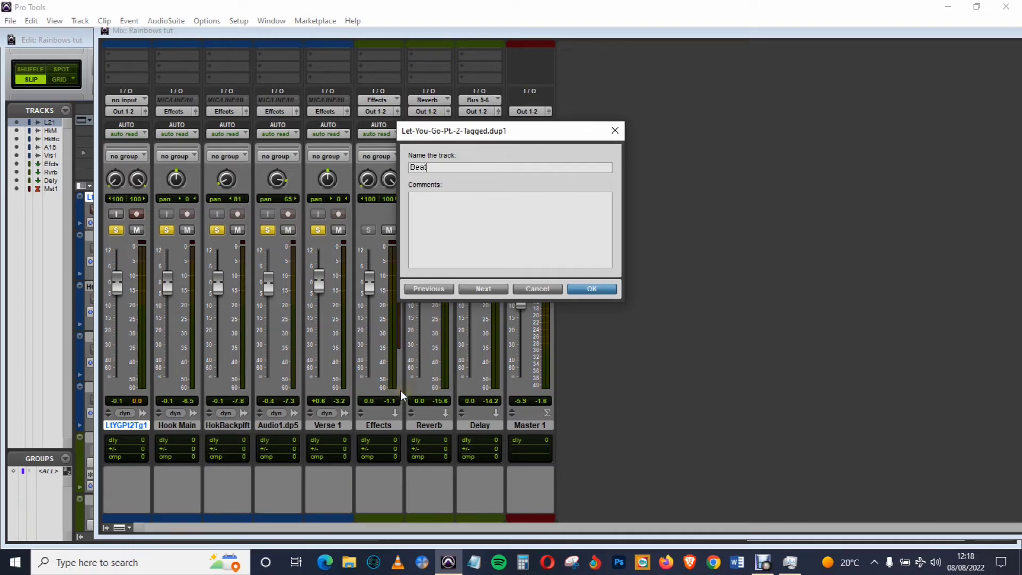
left_click(601, 290)
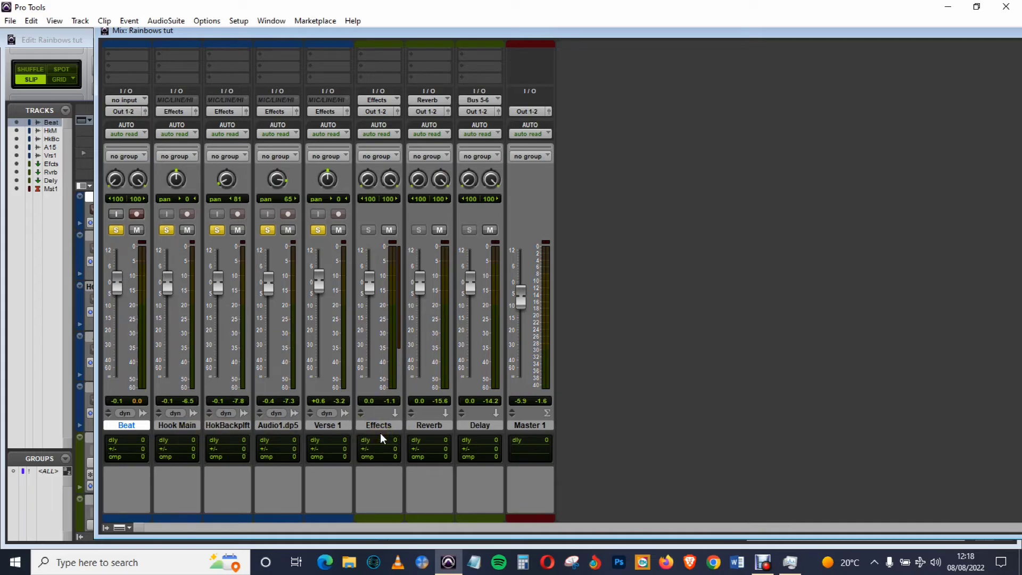
- Play the mix and raise the Verse 1 track's volume fader to +5.8 dB
key("space")
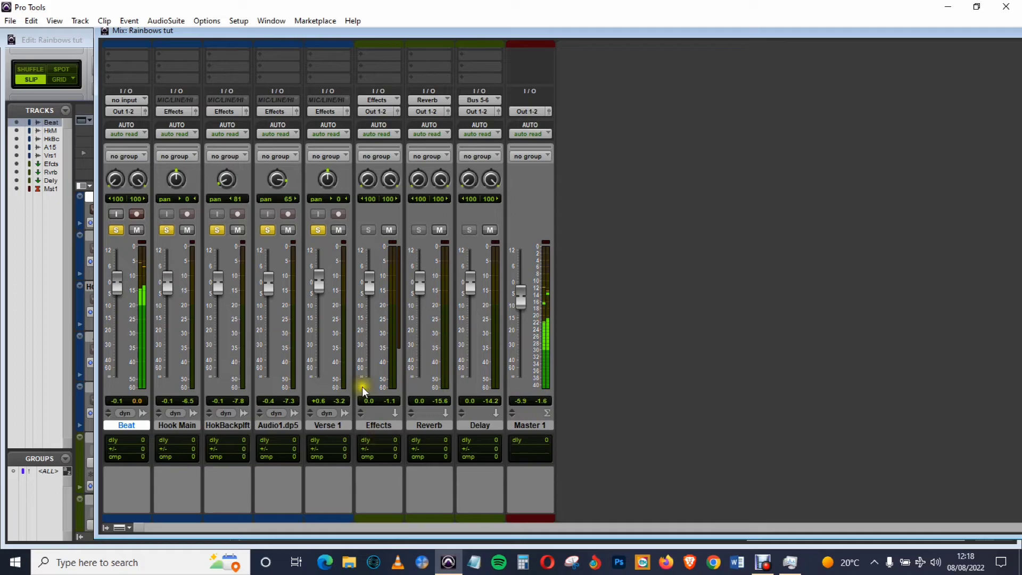
left_click(315, 289)
left_click_drag(314, 292, 319, 277)
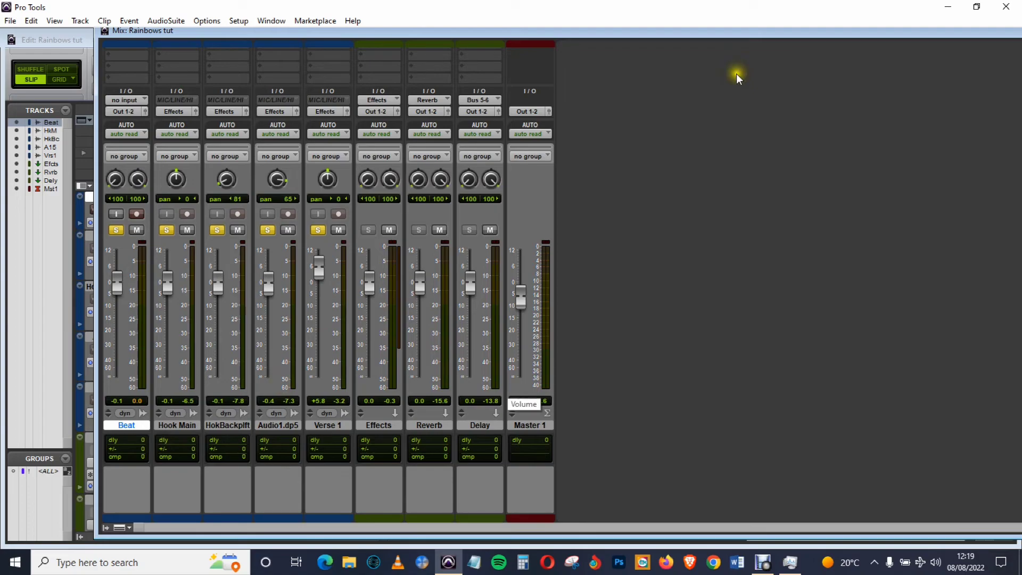
- Move the Mix window until its minimize control is reachable, and minimize it to return to the Edit window
left_click_drag(751, 32, 675, 42)
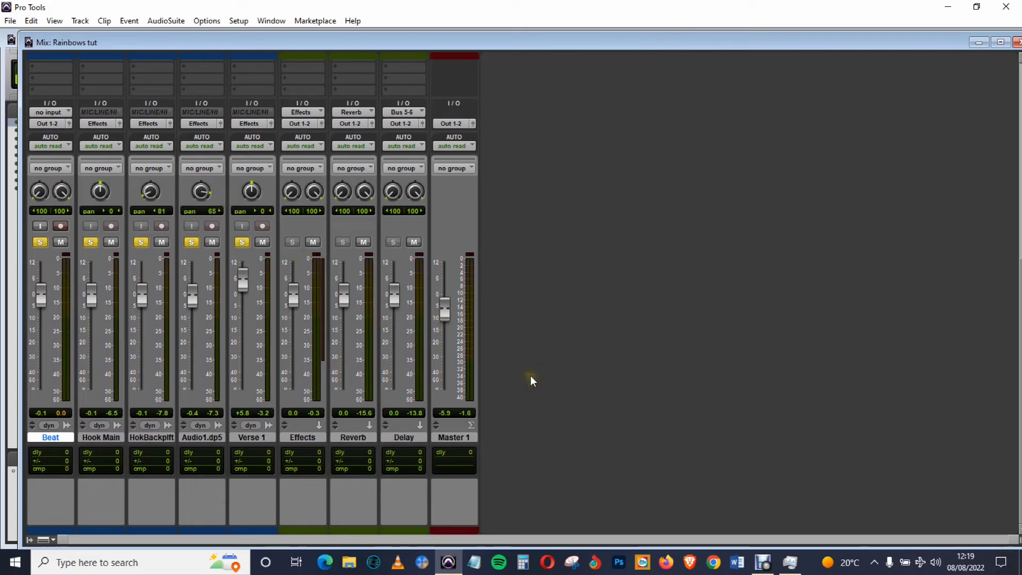
key("space")
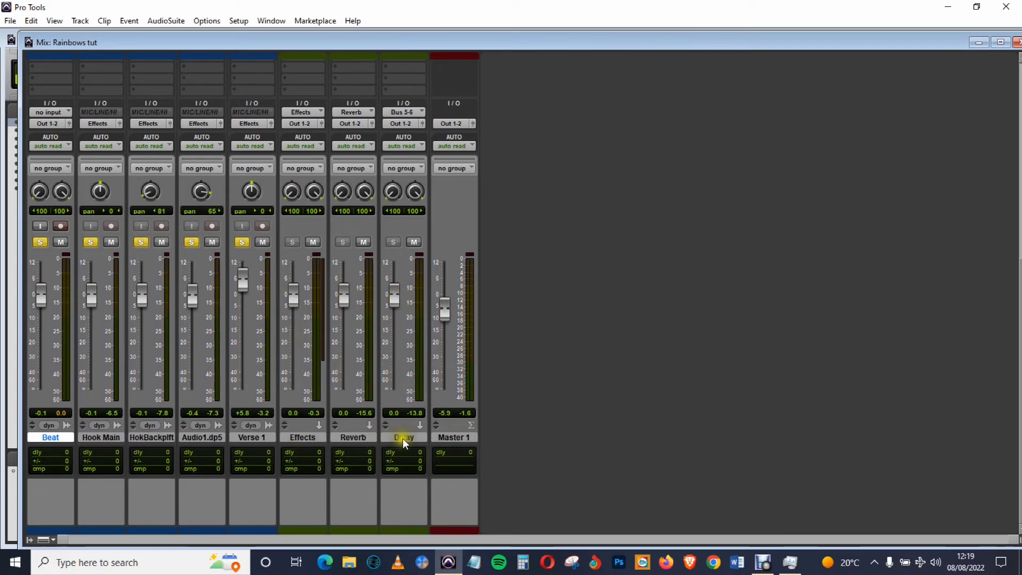
left_click(982, 43)
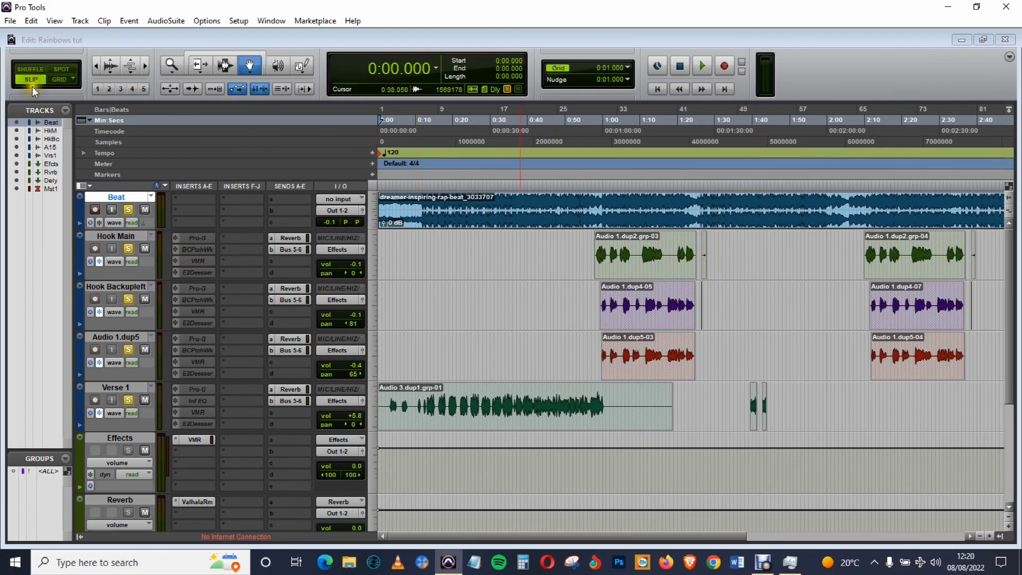
- Open the Bounce to Disk settings to review the source, format and file options, and close them without bouncing
left_click(10, 22)
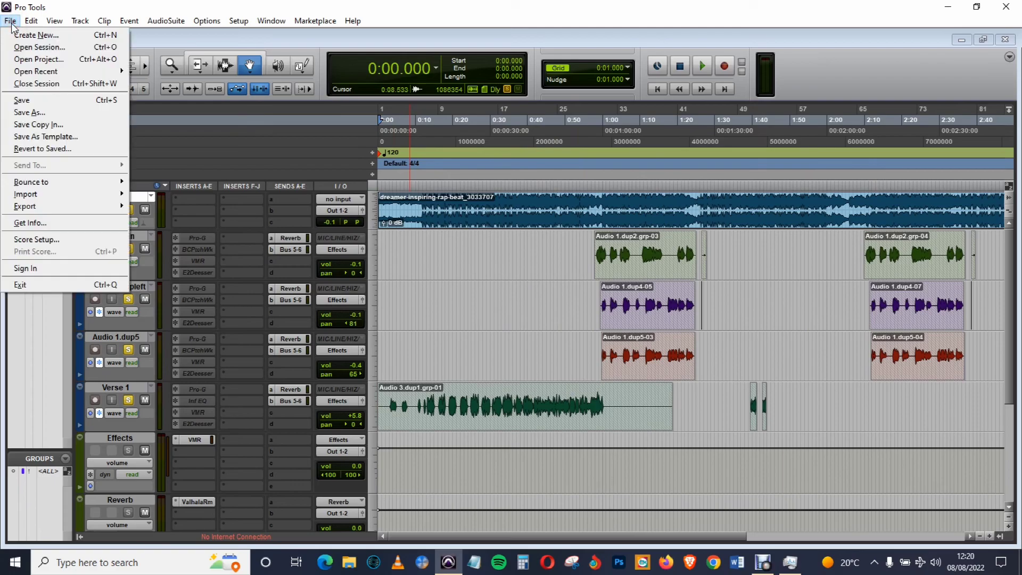
mouse_move(69, 180)
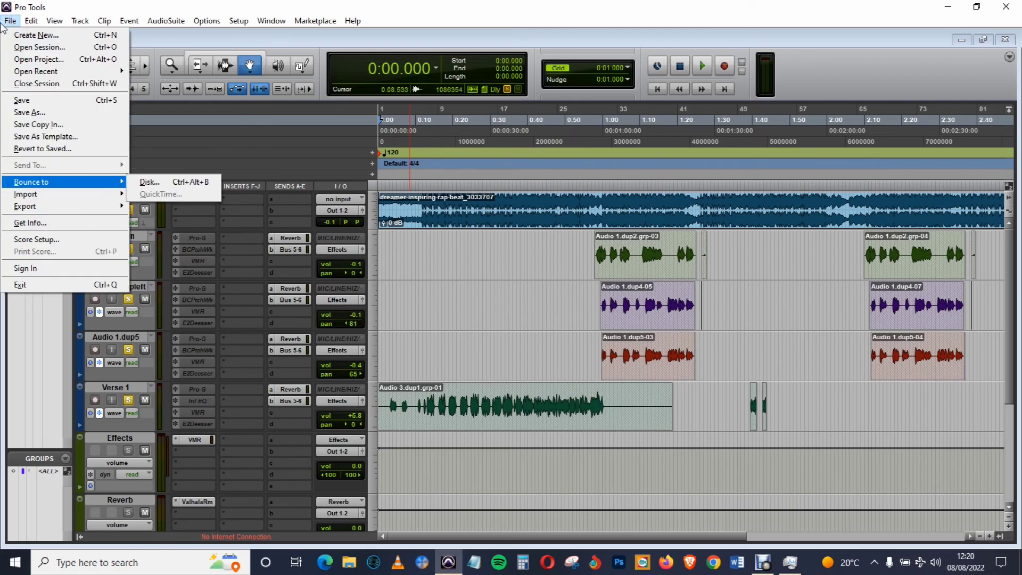
left_click(173, 181)
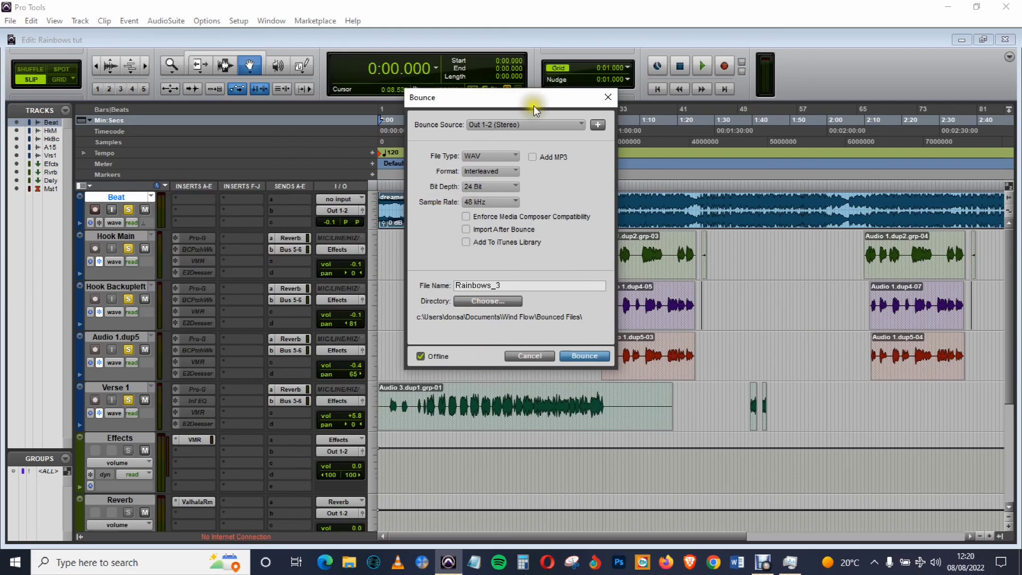
left_click(608, 97)
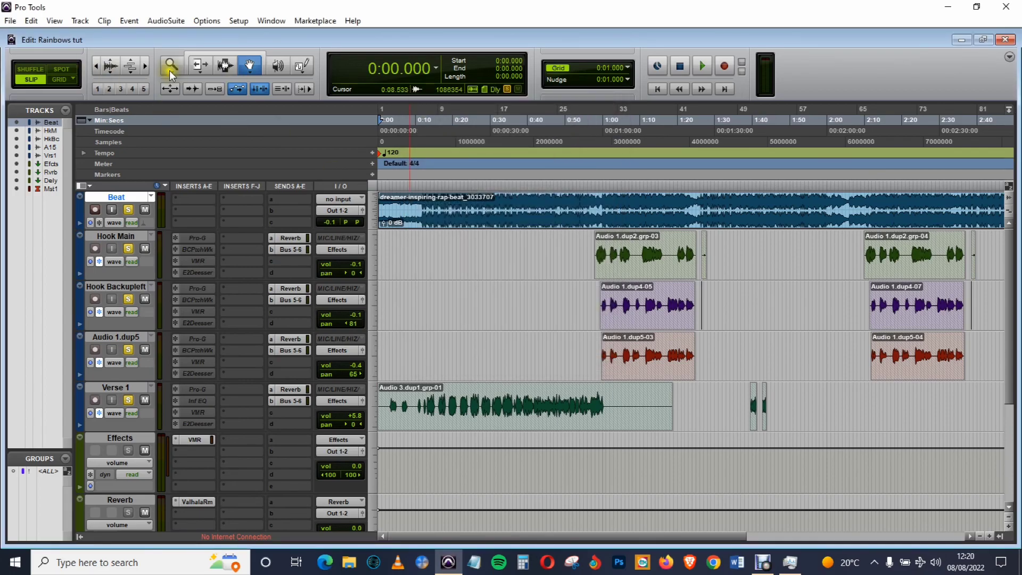